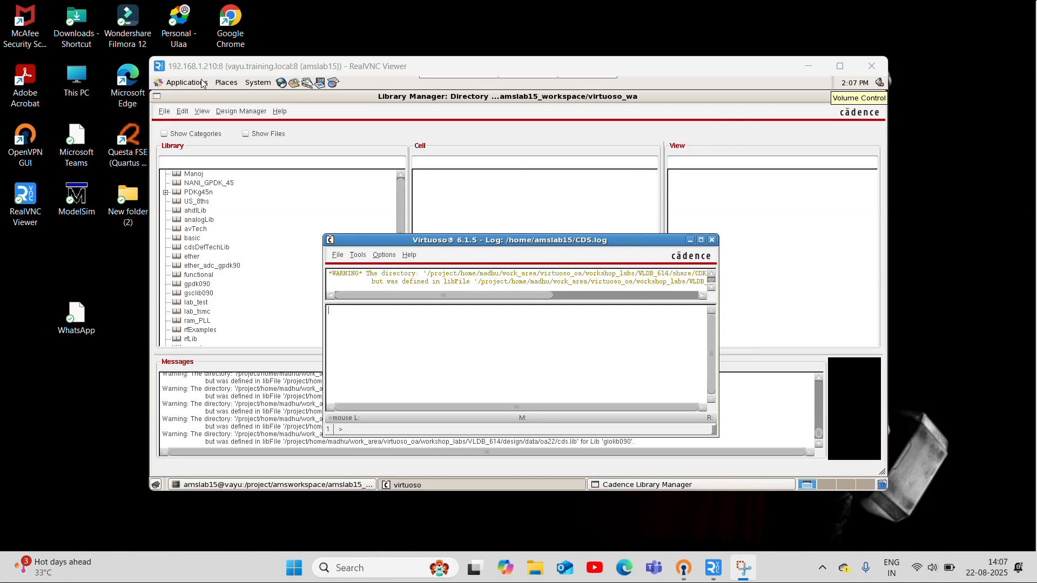
# Maximize the remote desktop window and minimize the Virtuoso log window to clear the Library Manager
pyautogui.click(844, 69)
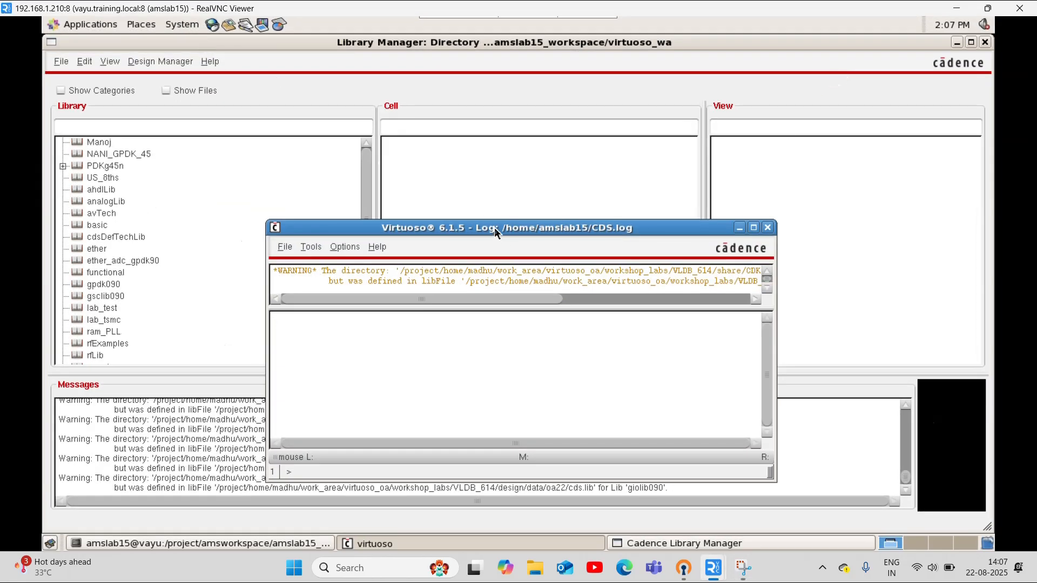
pyautogui.moveTo(494, 228); pyautogui.dragTo(494, 227)
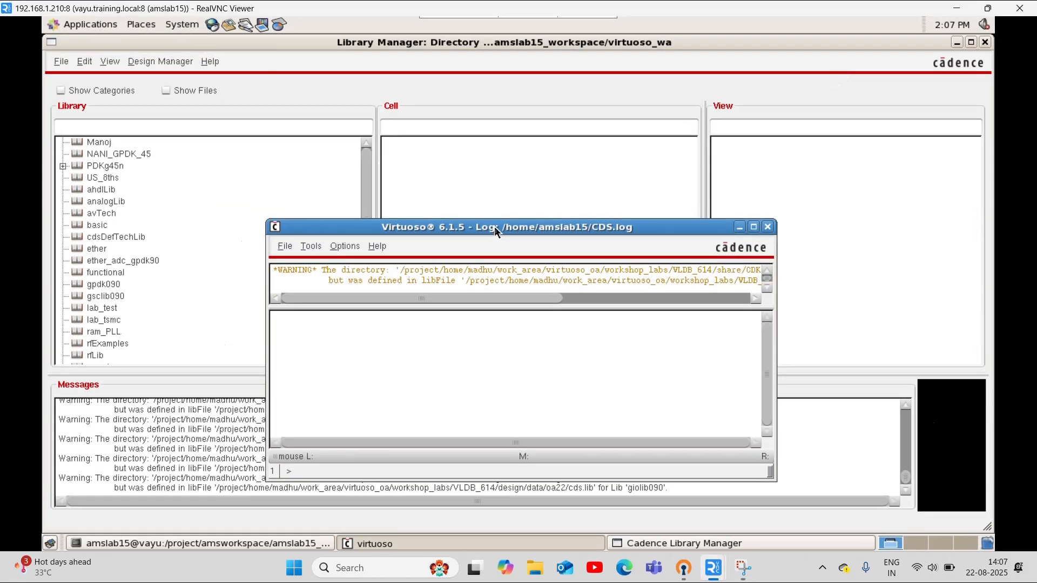
pyautogui.click(739, 227)
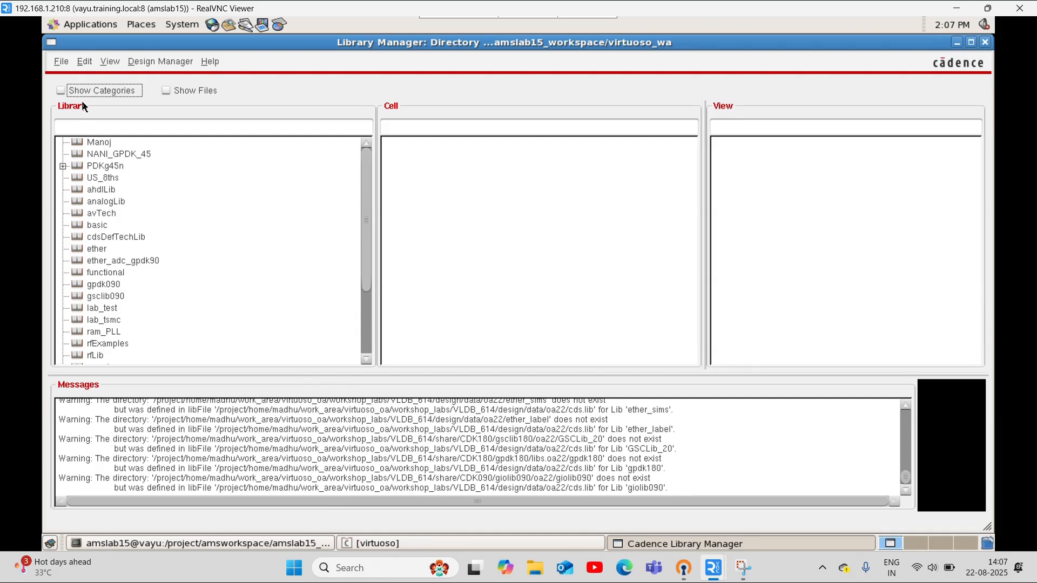
# Create a new library named yt_45nm in the virtuoso_wa directory
pyautogui.click(61, 61)
pyautogui.moveTo(76, 79)
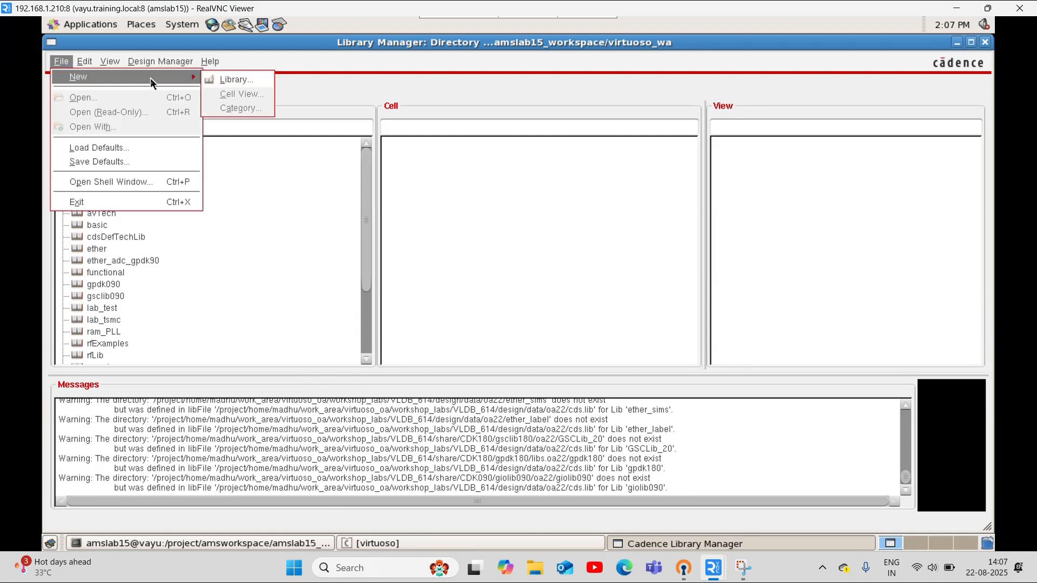
pyautogui.click(229, 82)
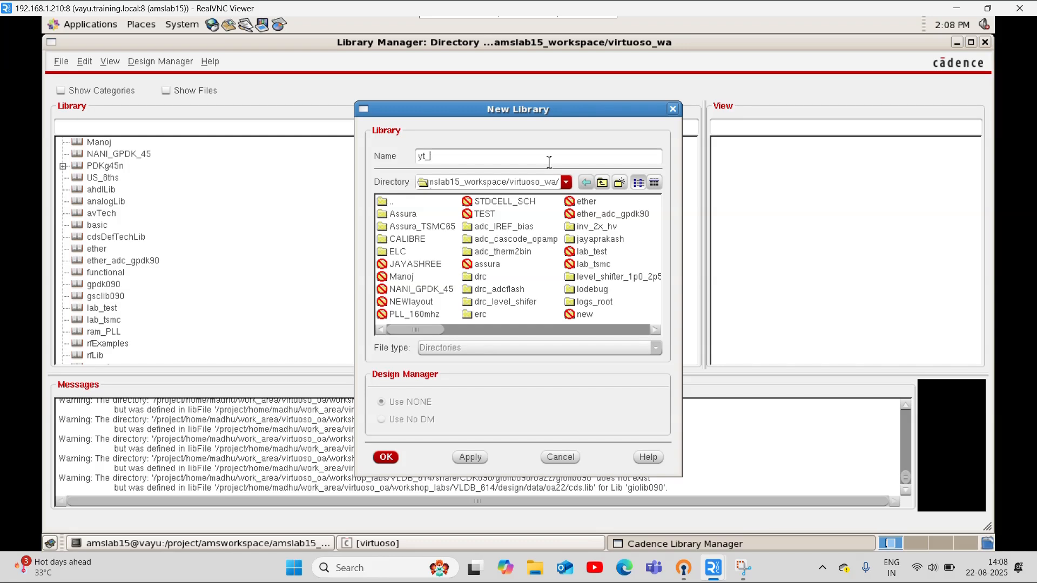
pyautogui.write('m')
pyautogui.click(391, 460)
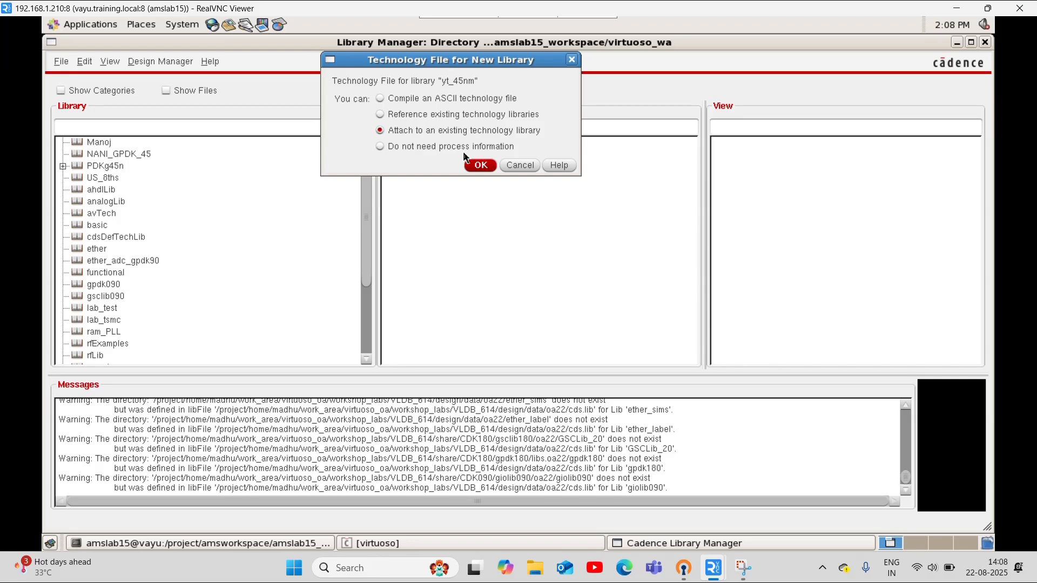
# Attach the yt_45nm library to the existing technology library gpdk045
pyautogui.click(475, 165)
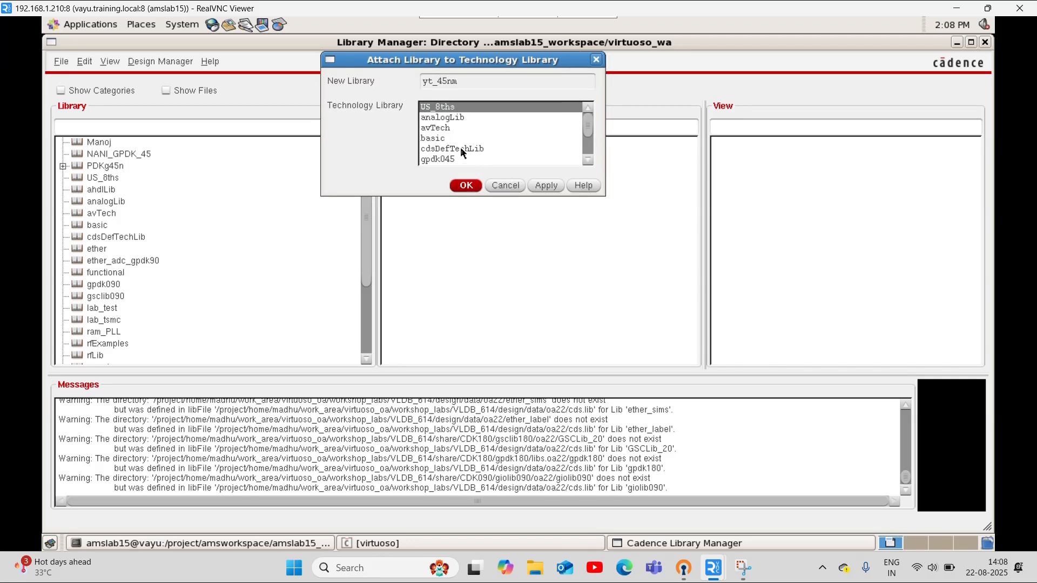
pyautogui.scroll(-2, 459, 145)
pyautogui.click(454, 117)
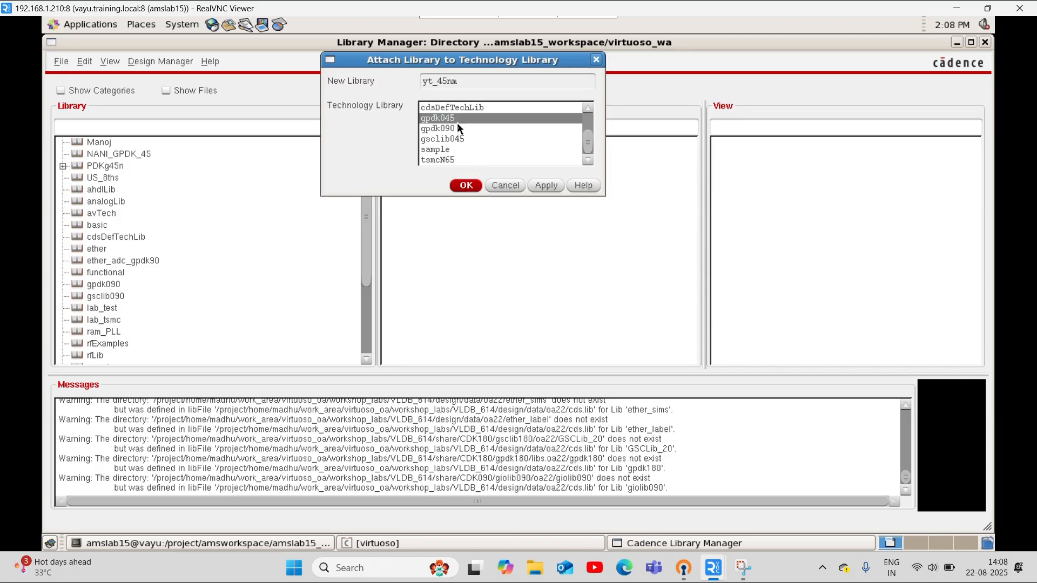
pyautogui.click(464, 185)
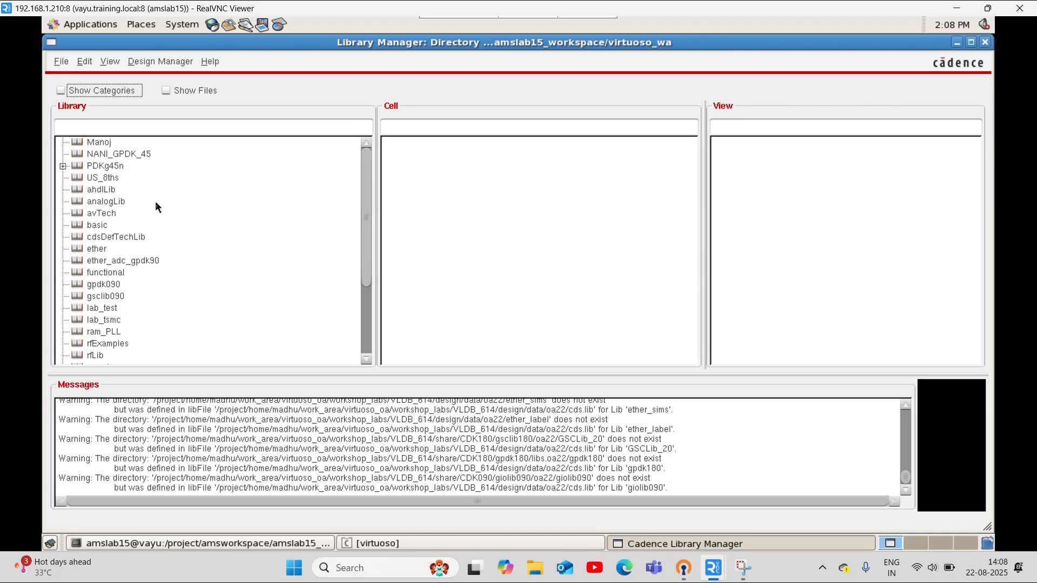
# Check the attached technology library in the properties of the yt_45nm library
pyautogui.scroll(-3, 157, 205)
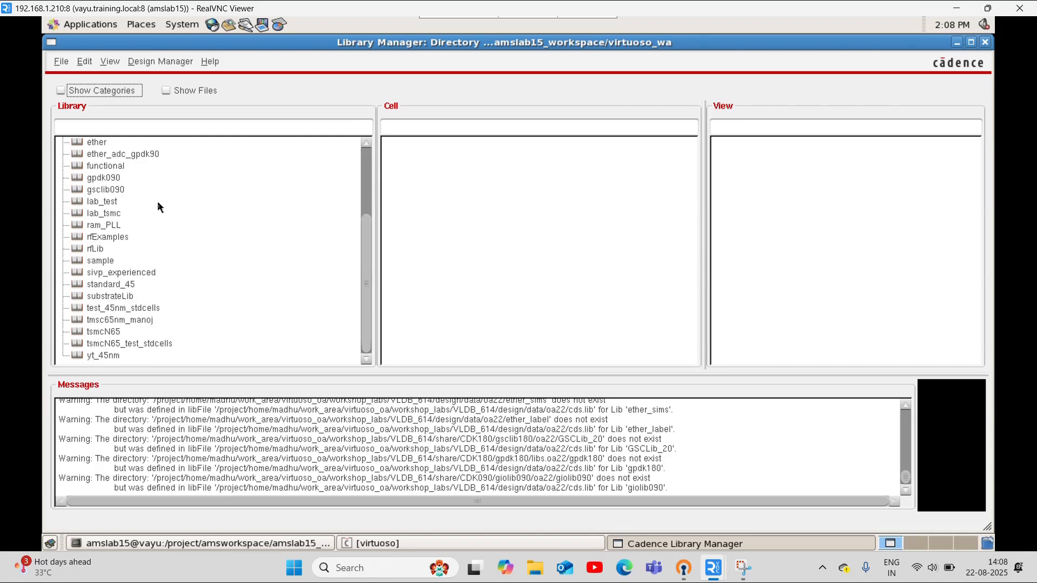
pyautogui.click(112, 346)
pyautogui.rightClick(120, 348)
pyautogui.click(108, 355)
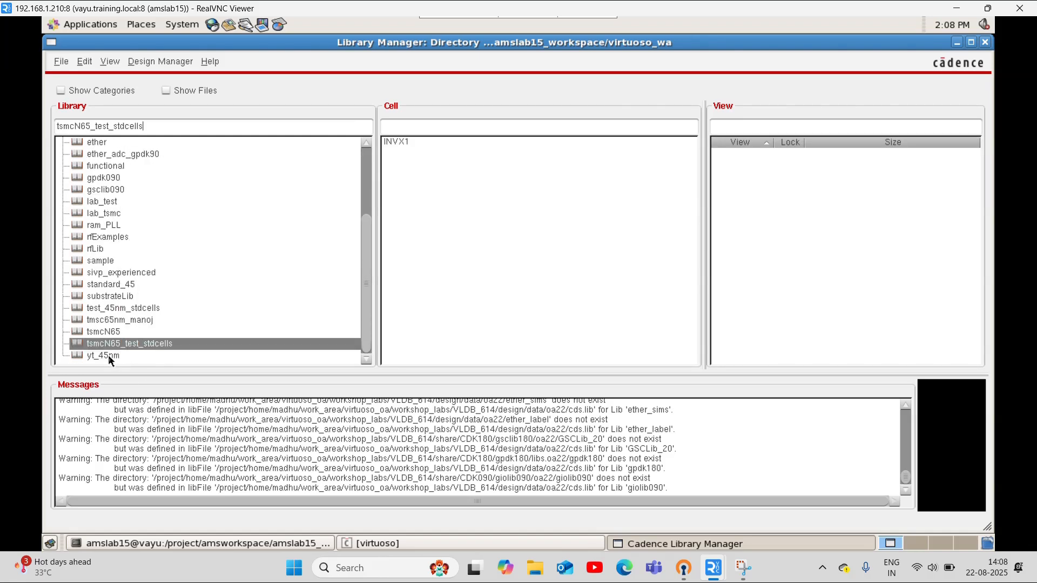
pyautogui.click(108, 355)
pyautogui.rightClick(109, 353)
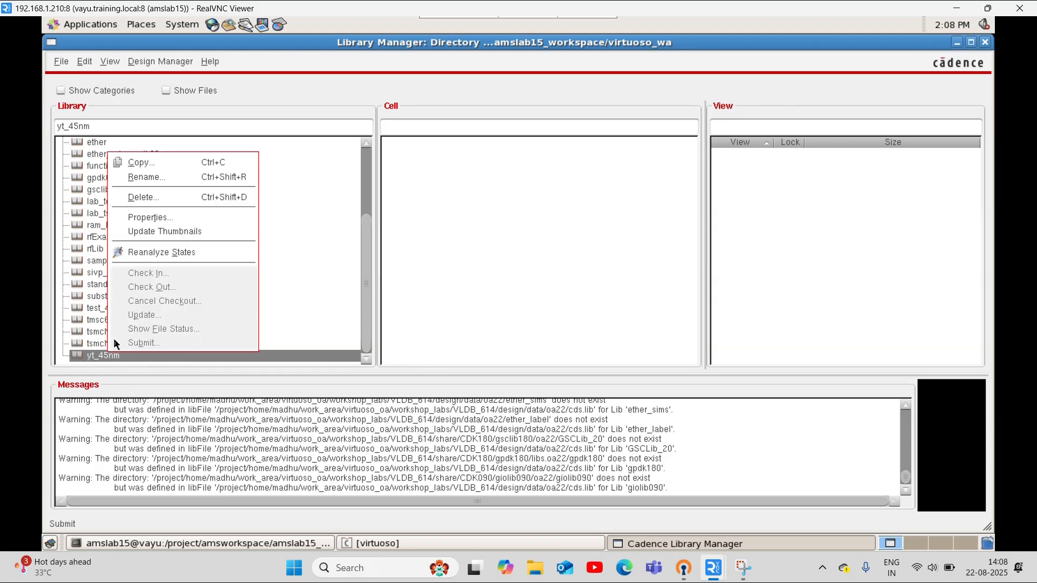
pyautogui.click(140, 218)
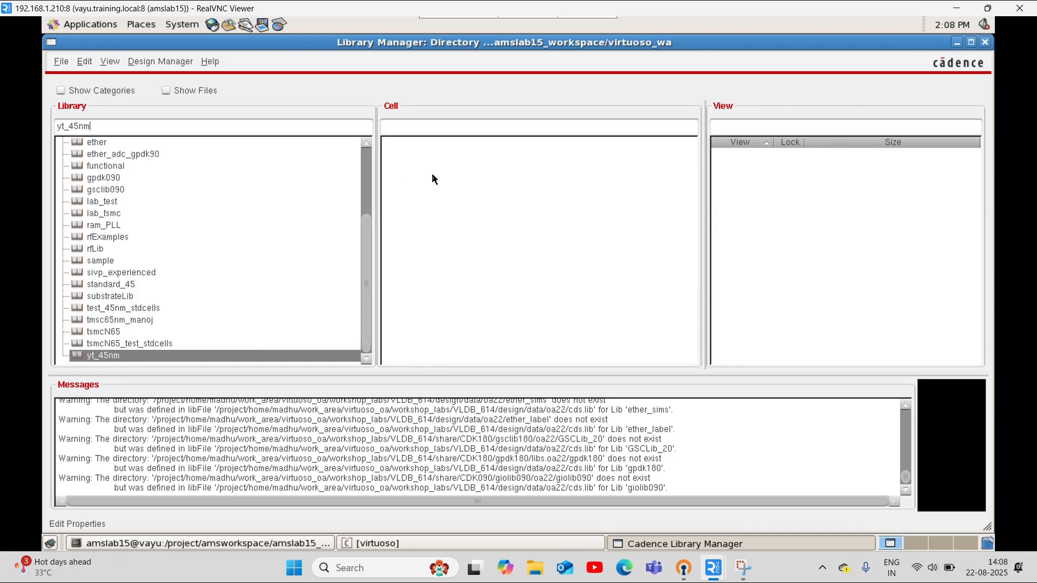
pyautogui.click(960, 44)
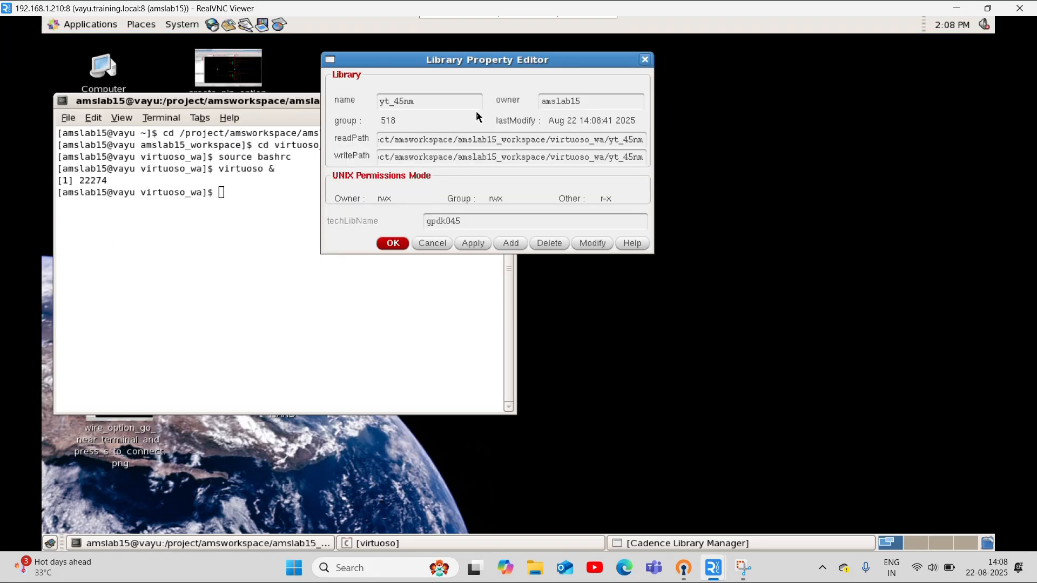
pyautogui.moveTo(464, 226); pyautogui.dragTo(415, 224)
pyautogui.click(393, 243)
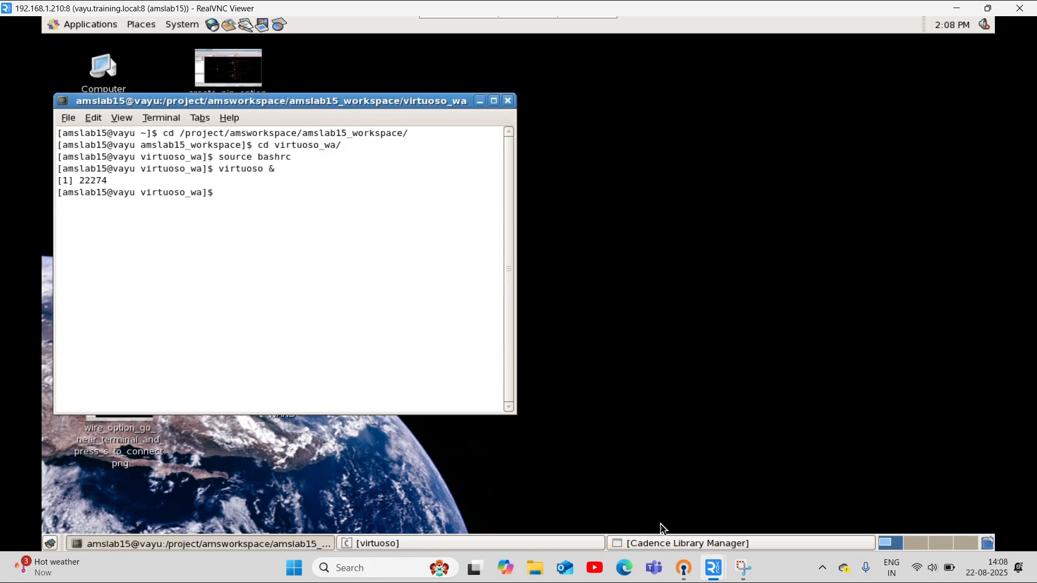
# Create a schematic cell view named CMOS_INV in yt_45nm, opened with Schematics XL, and maximize its editor window
pyautogui.click(664, 542)
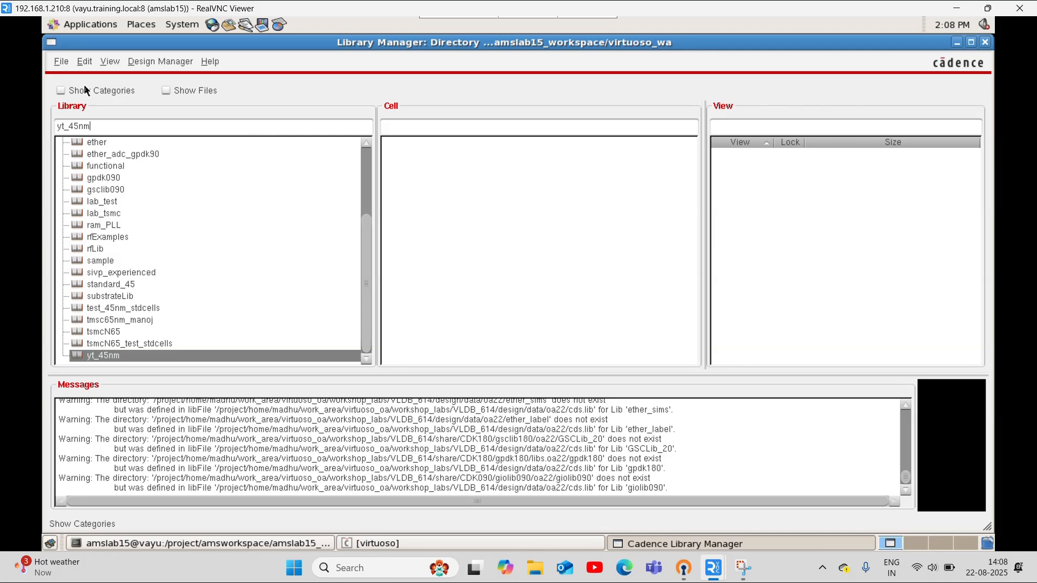
pyautogui.click(61, 61)
pyautogui.moveTo(91, 78)
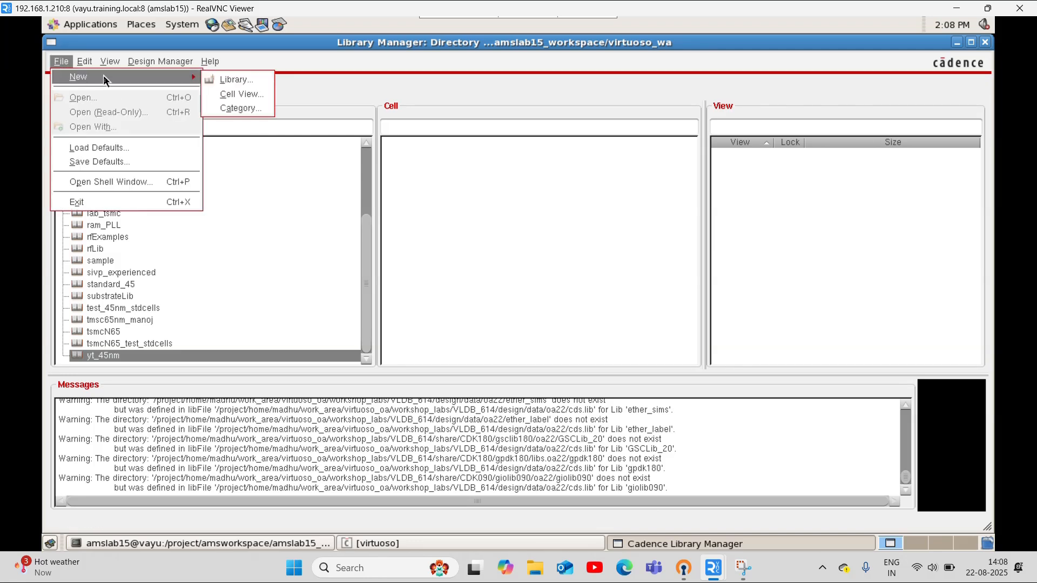
pyautogui.click(233, 95)
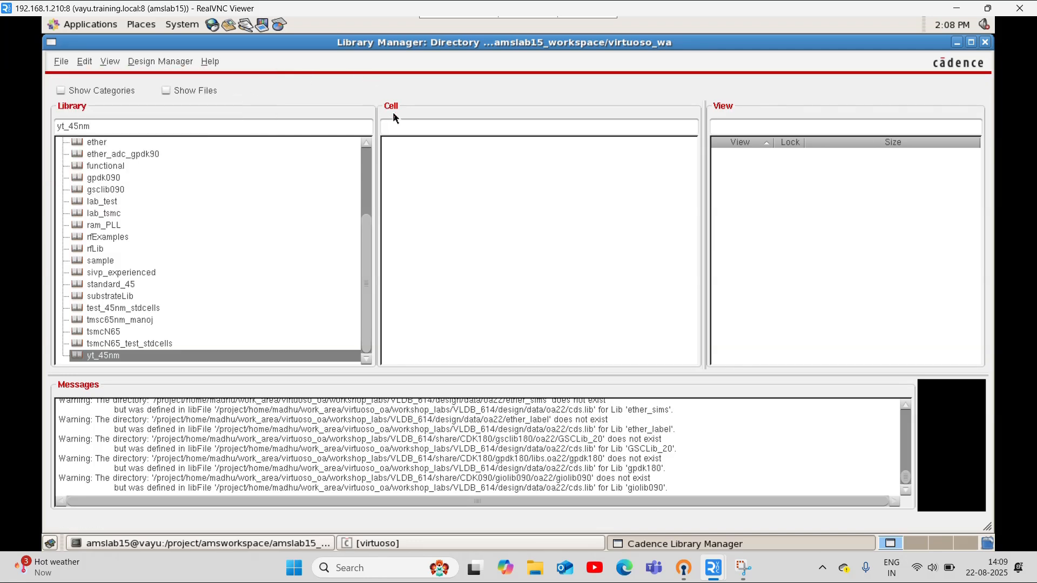
pyautogui.click(955, 42)
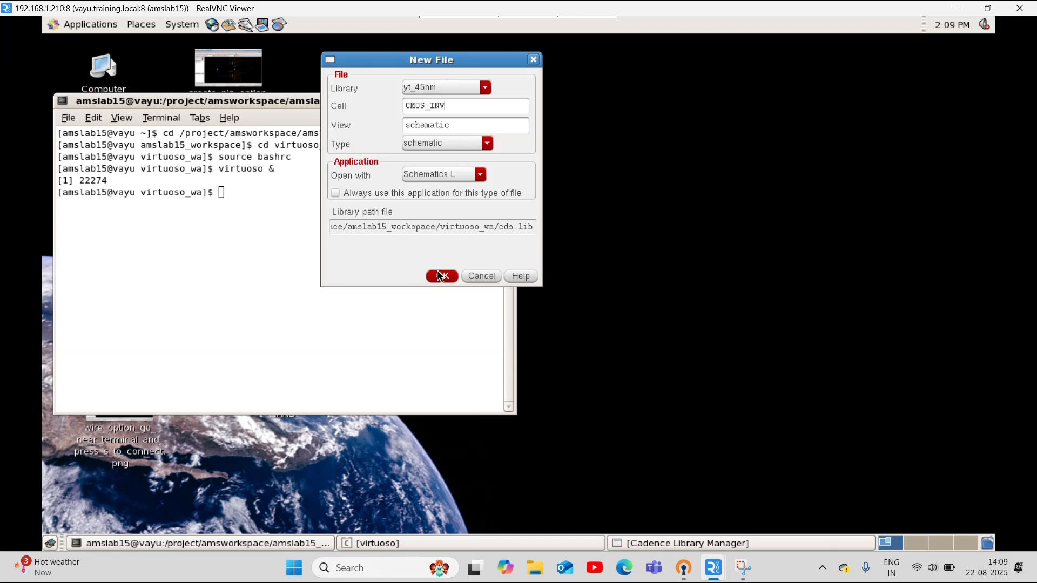
pyautogui.click(455, 175)
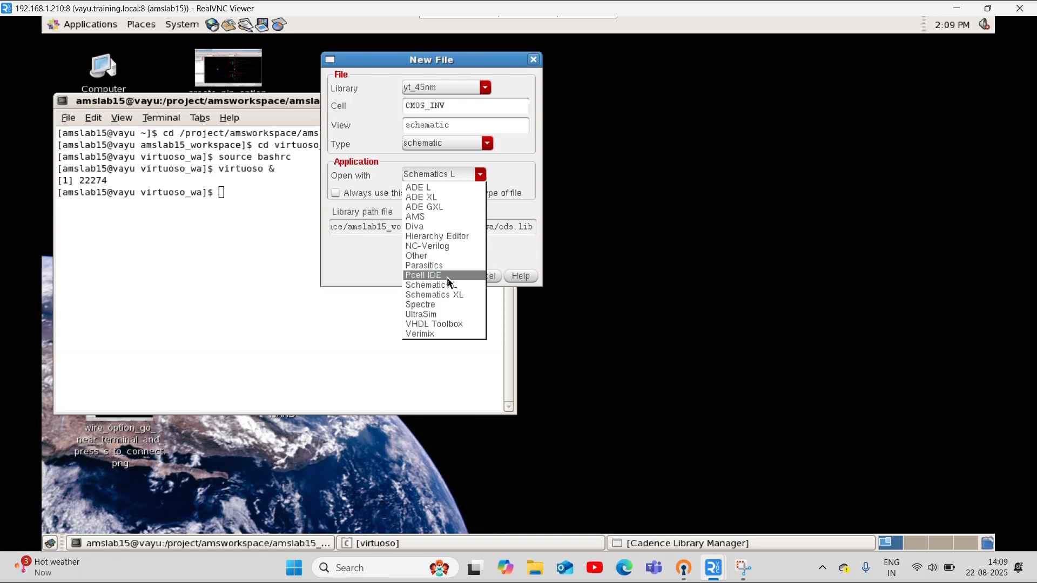
pyautogui.click(433, 295)
pyautogui.click(443, 276)
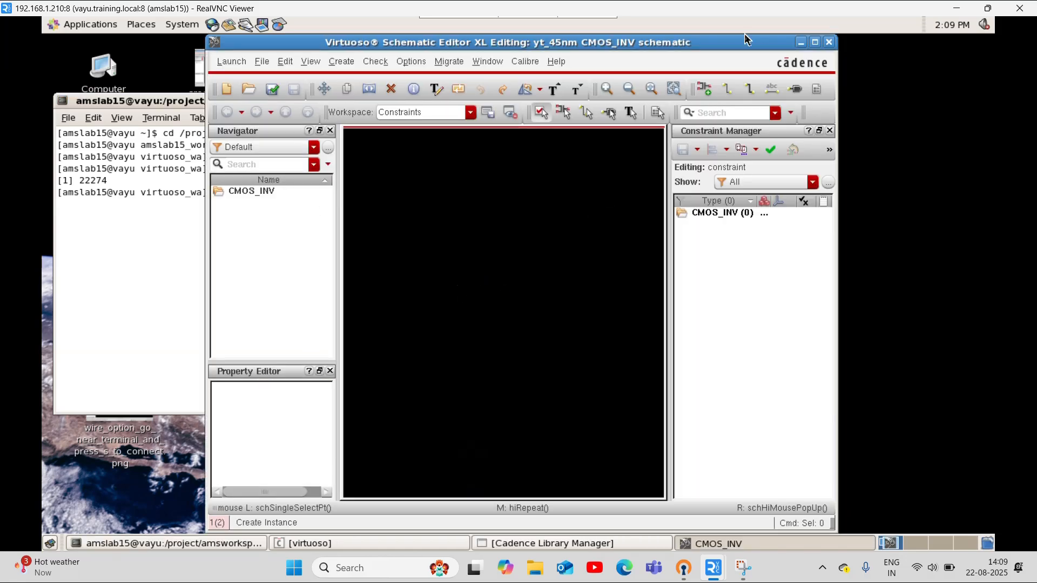
pyautogui.click(815, 44)
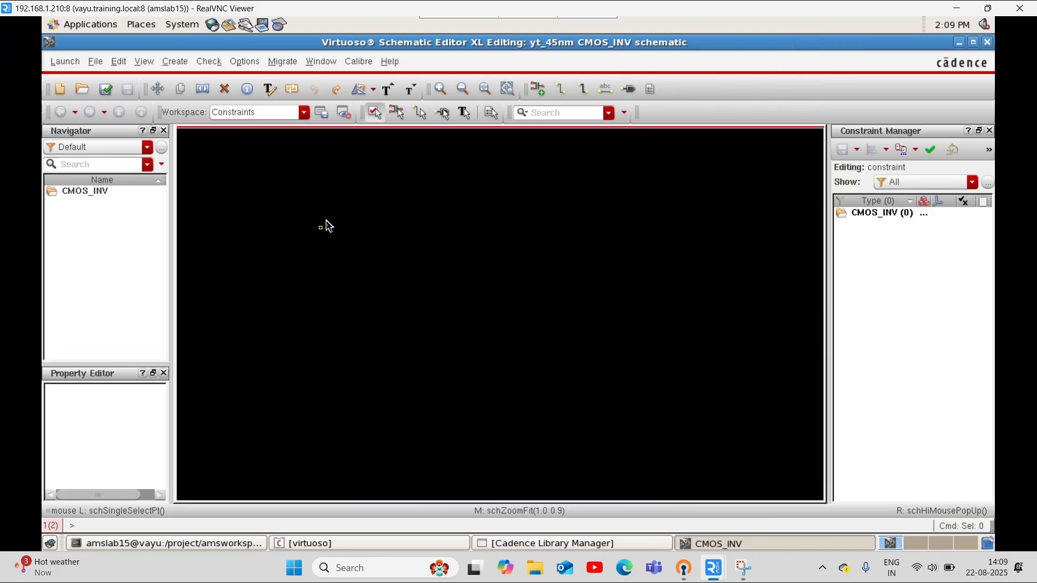
# Start adding an instance and choose the nmos1v cell from the gpdk045 library, keeping the default device parameters
pyautogui.click(538, 91)
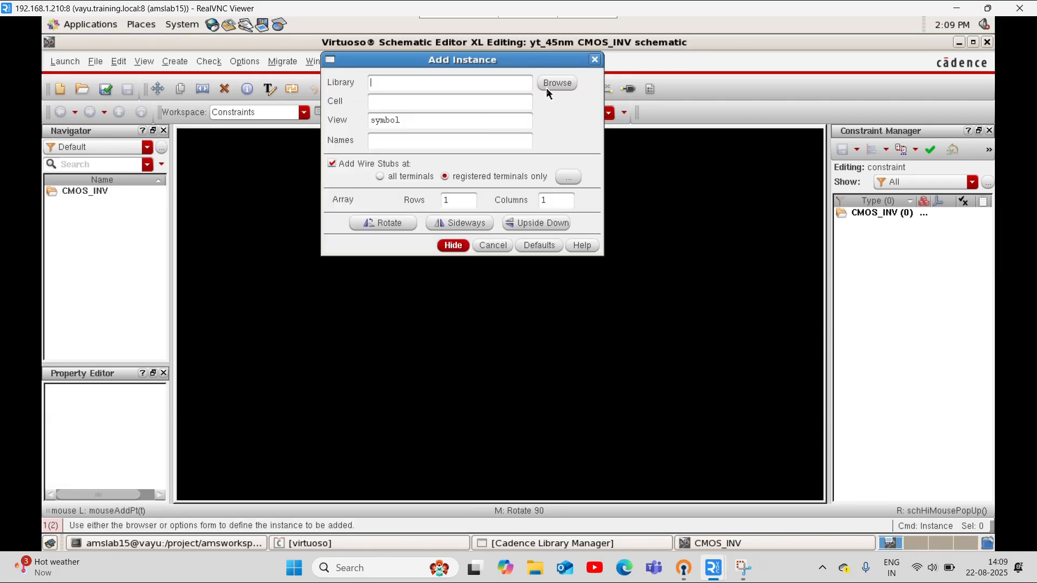
pyautogui.click(550, 84)
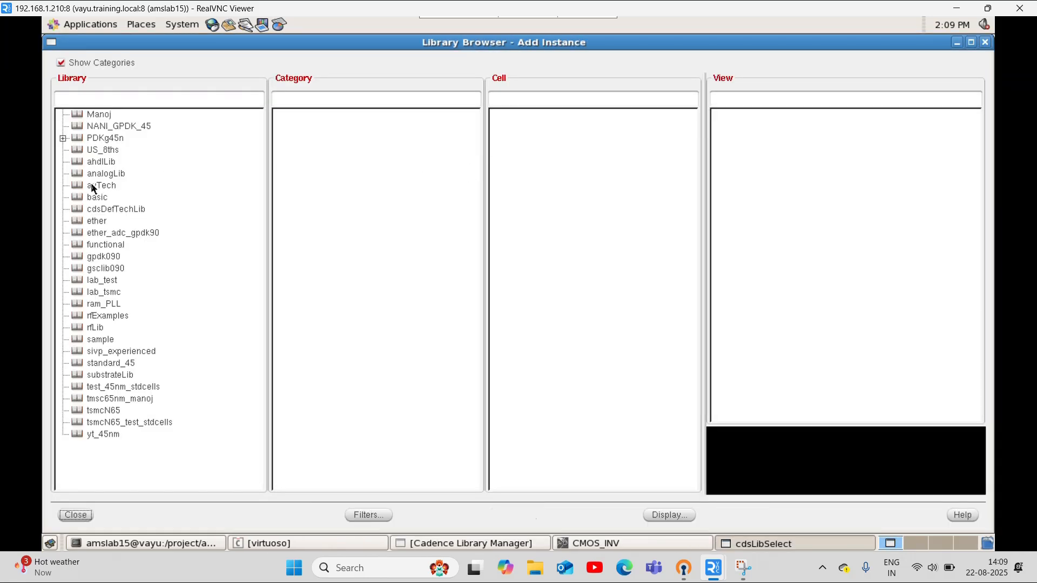
pyautogui.click(62, 139)
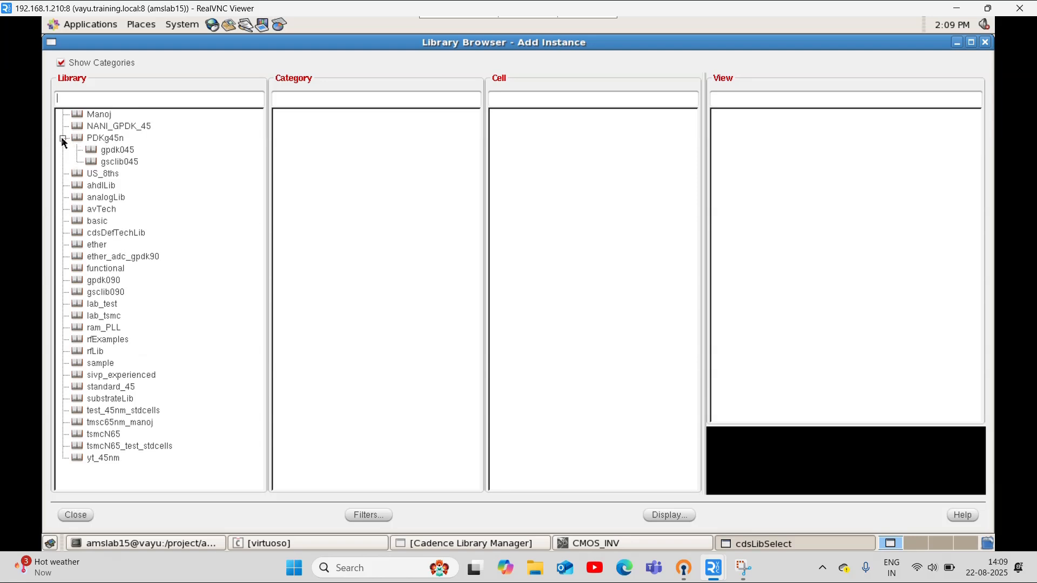
pyautogui.click(111, 151)
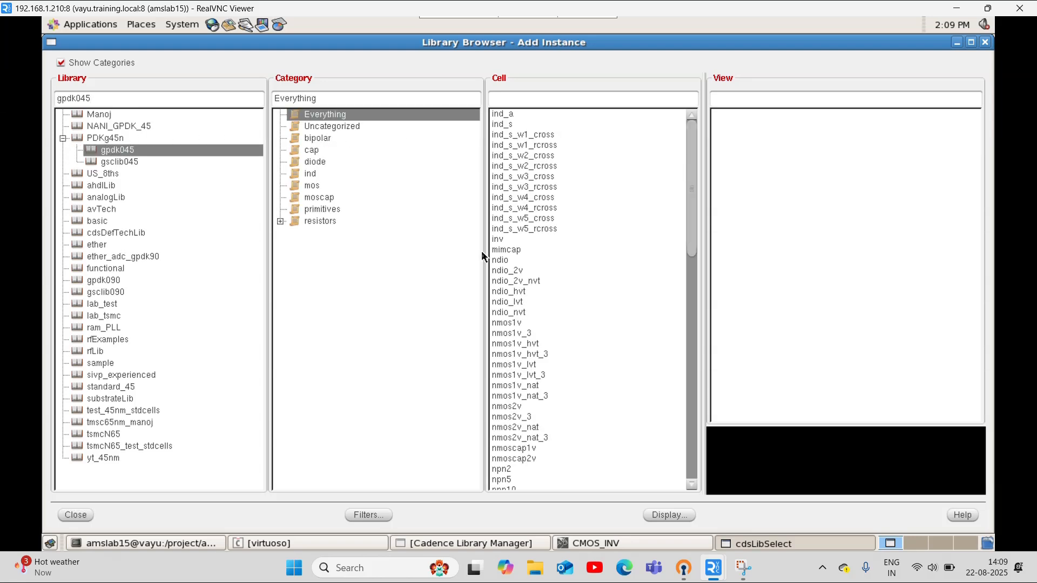
pyautogui.click(511, 323)
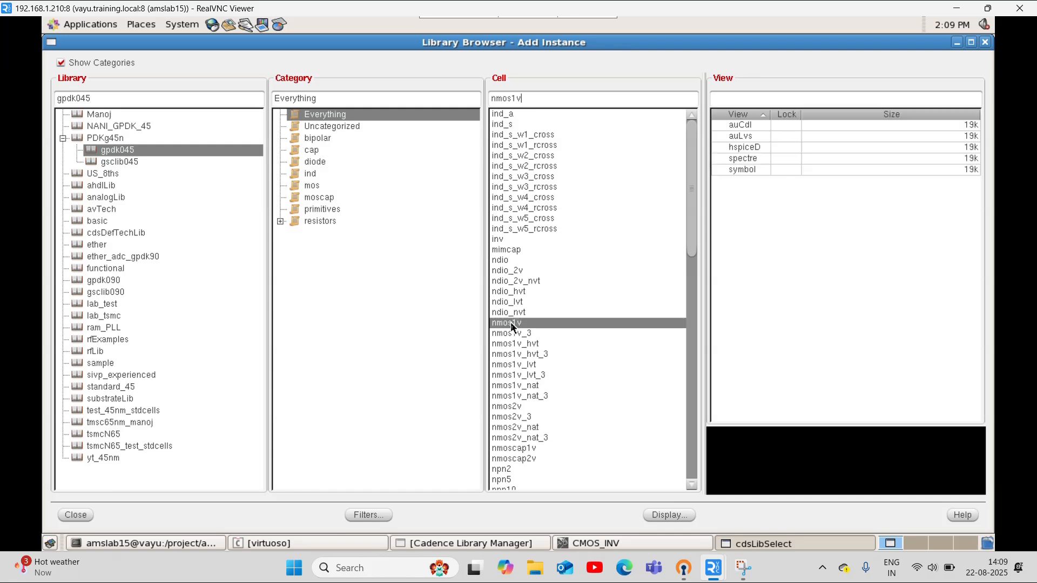
pyautogui.click(75, 514)
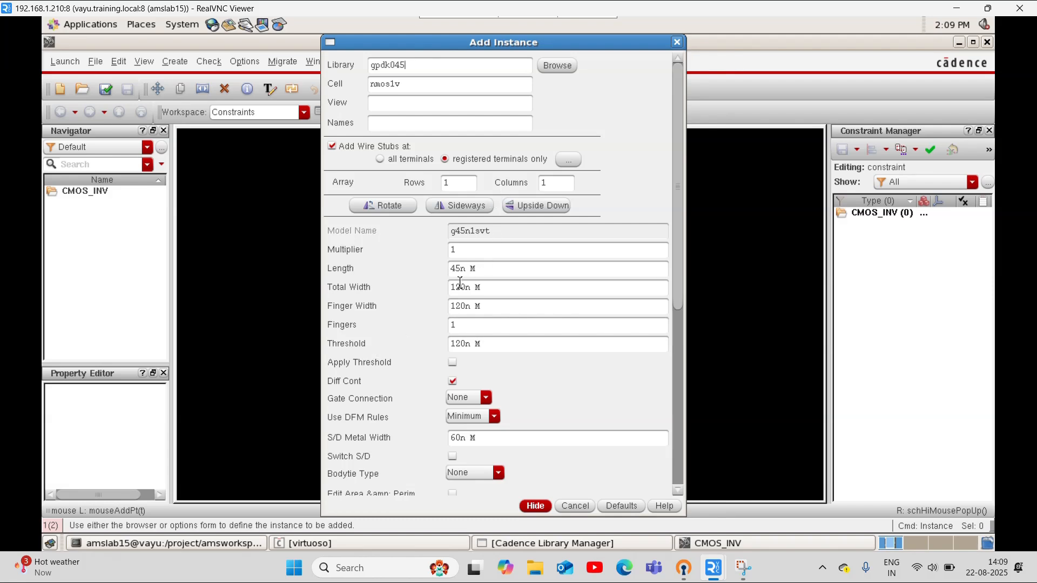
pyautogui.click(535, 506)
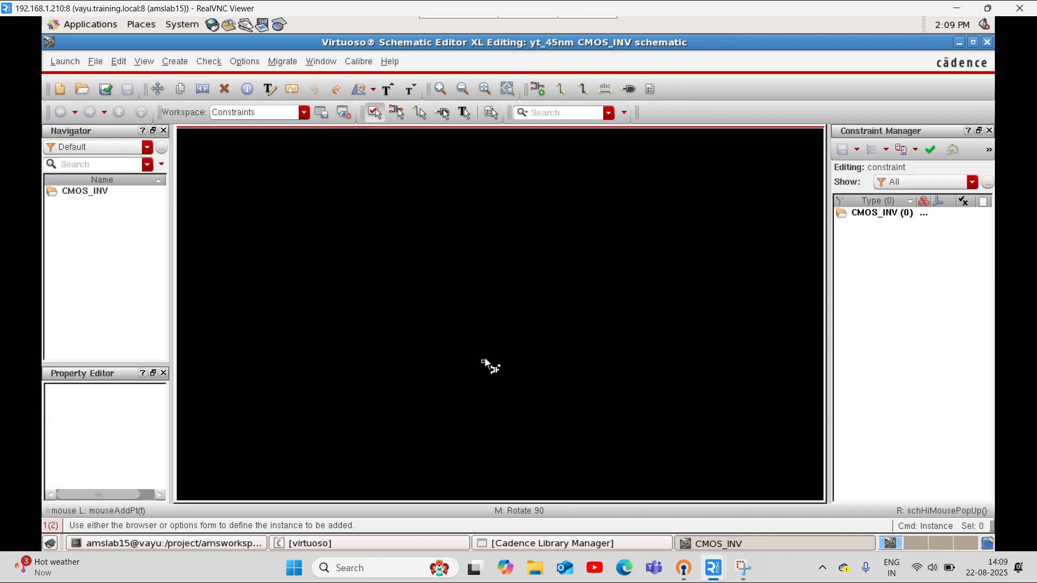
# Bring back the hidden Add Instance form for the nmos1v transistor in the CMOS_INV schematic
pyautogui.click(697, 542)
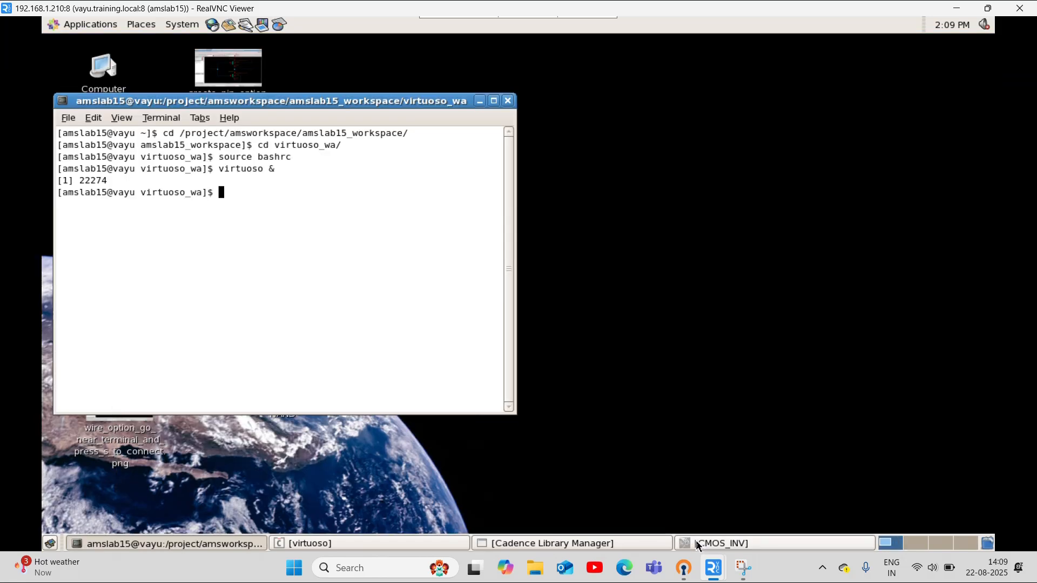
pyautogui.click(600, 544)
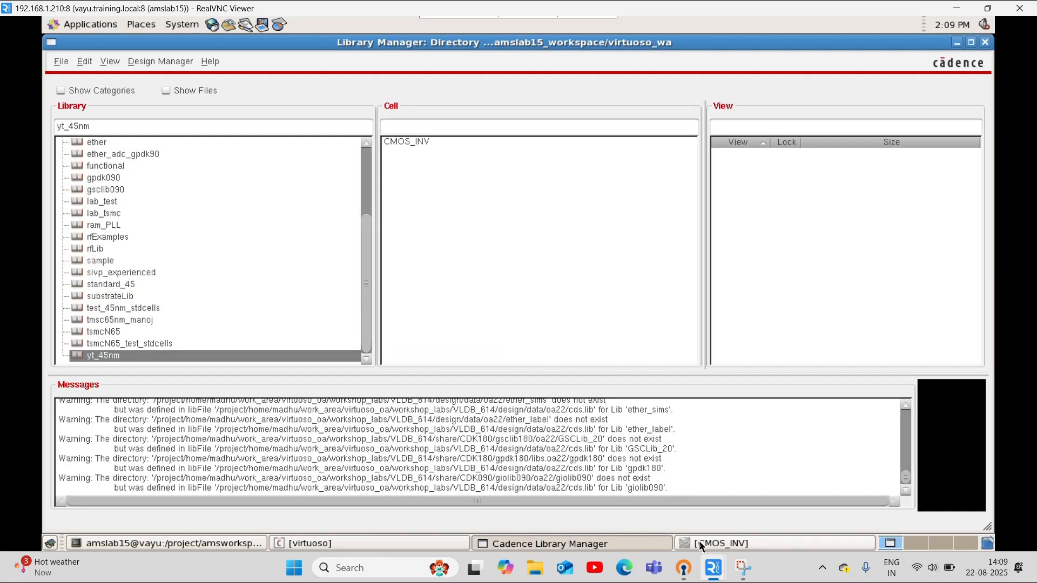
pyautogui.click(413, 538)
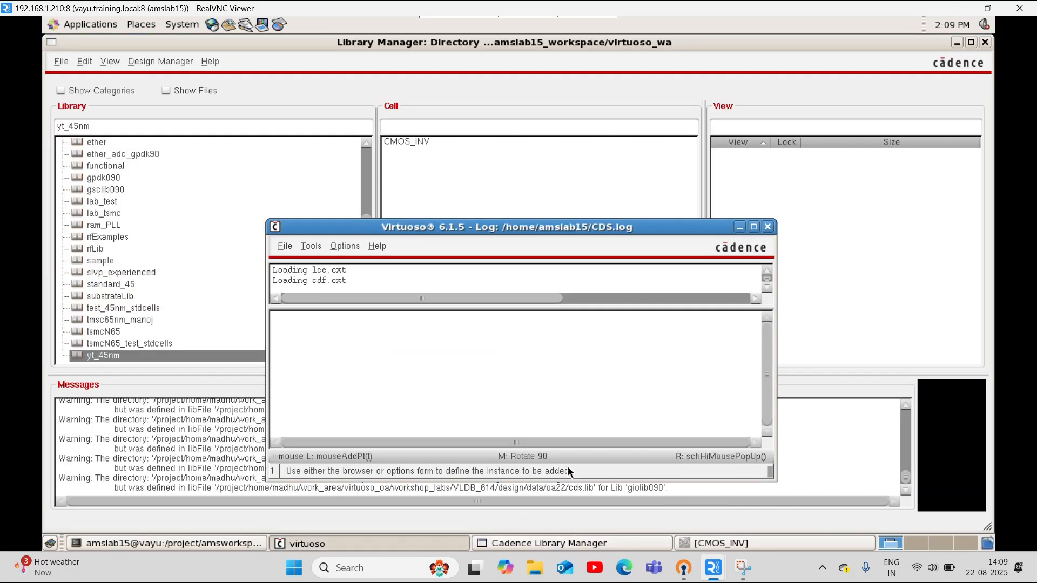
pyautogui.click(769, 543)
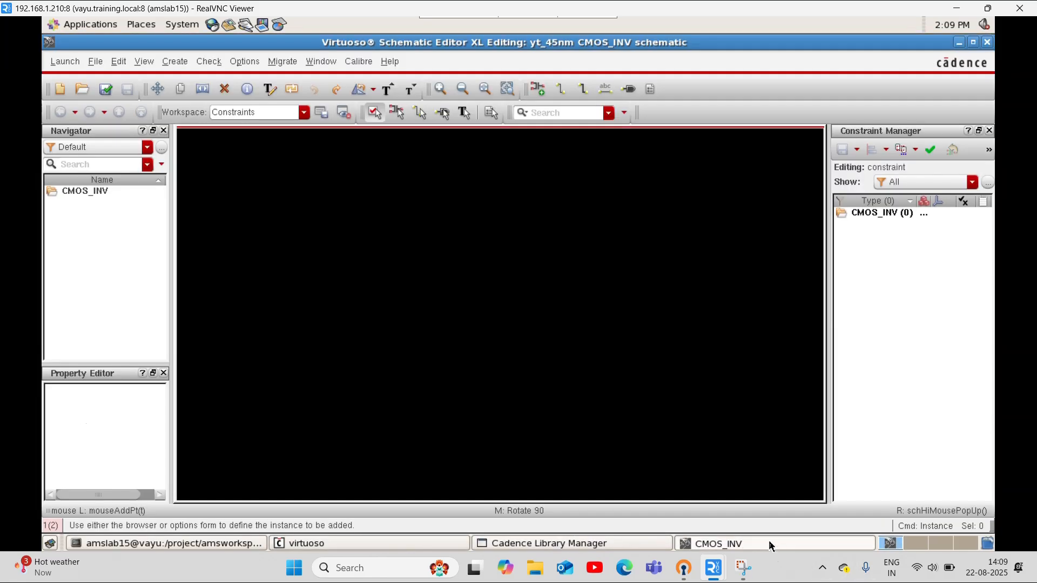
pyautogui.click(537, 88)
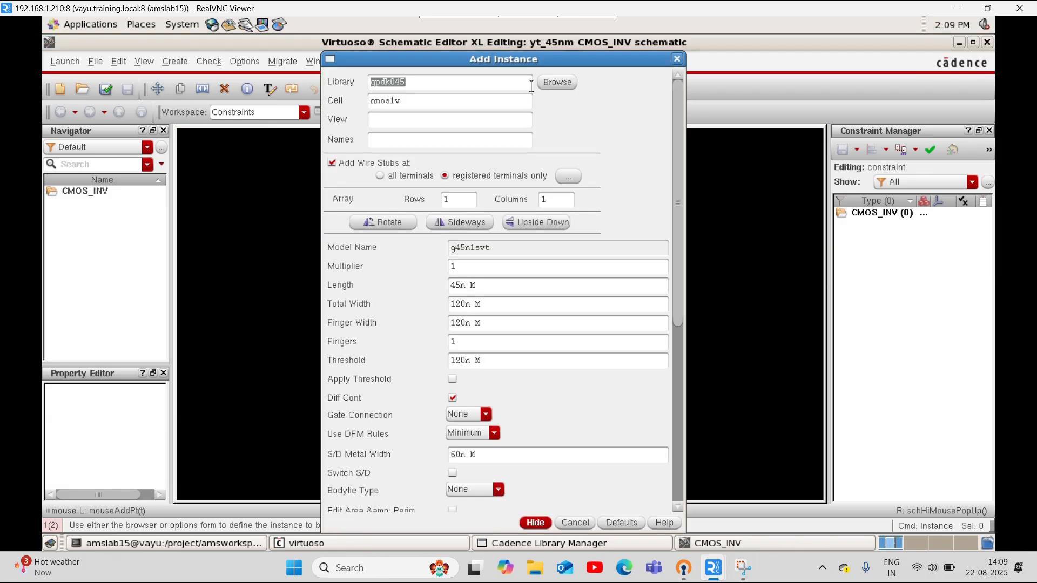
pyautogui.click(534, 523)
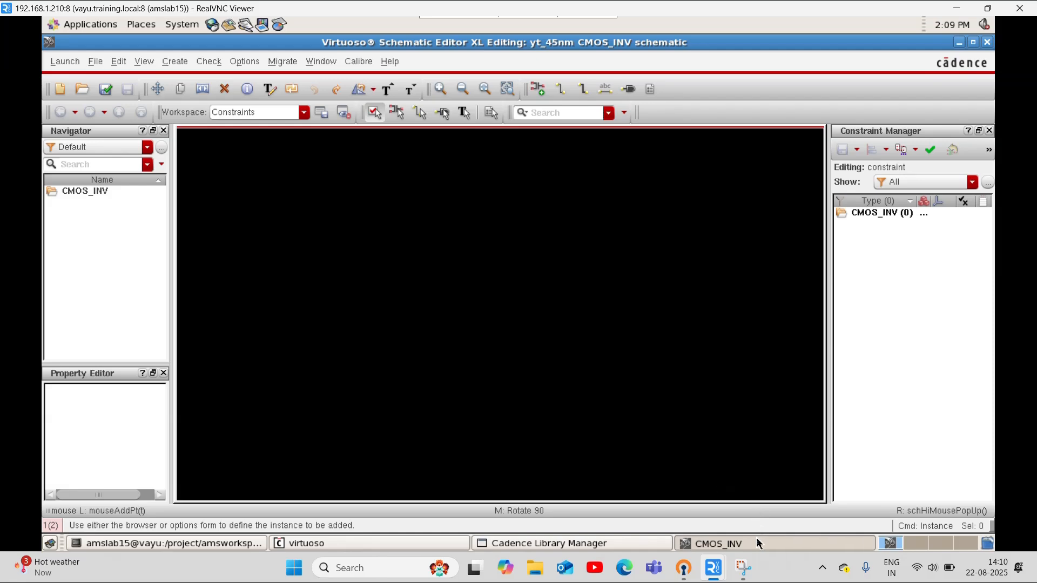
pyautogui.click(760, 543)
pyautogui.click(734, 547)
pyautogui.click(537, 89)
# Choose the symbol view of the gpdk045 nmos1v cell and place one transistor near the middle of the schematic
pyautogui.click(557, 83)
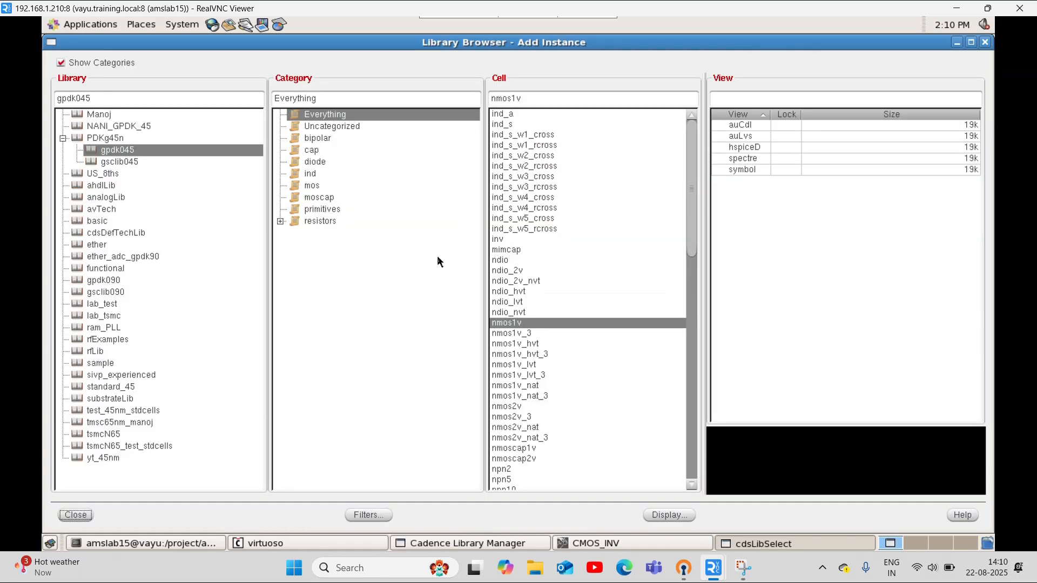
pyautogui.click(742, 169)
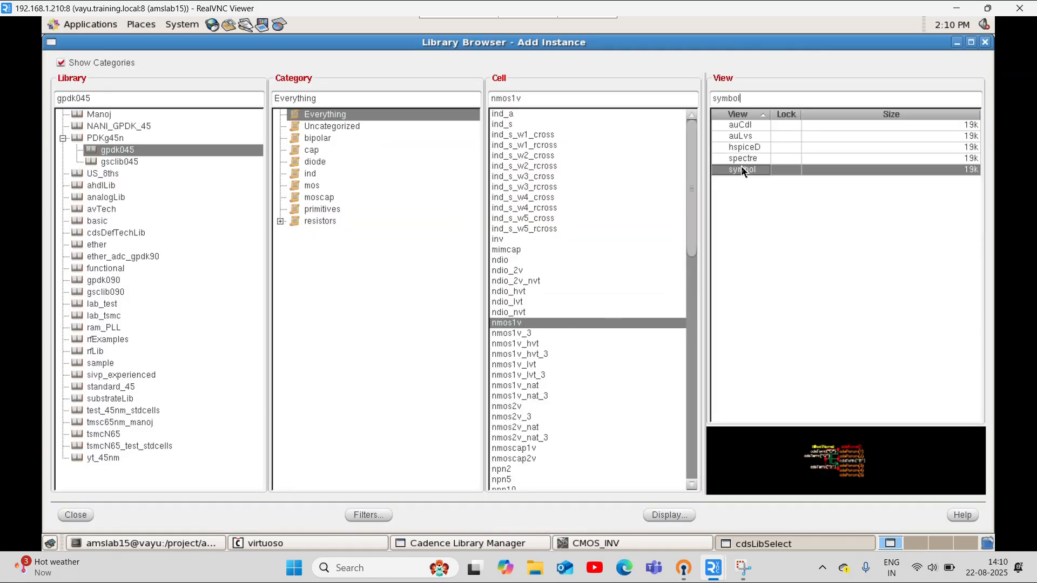
pyautogui.click(70, 516)
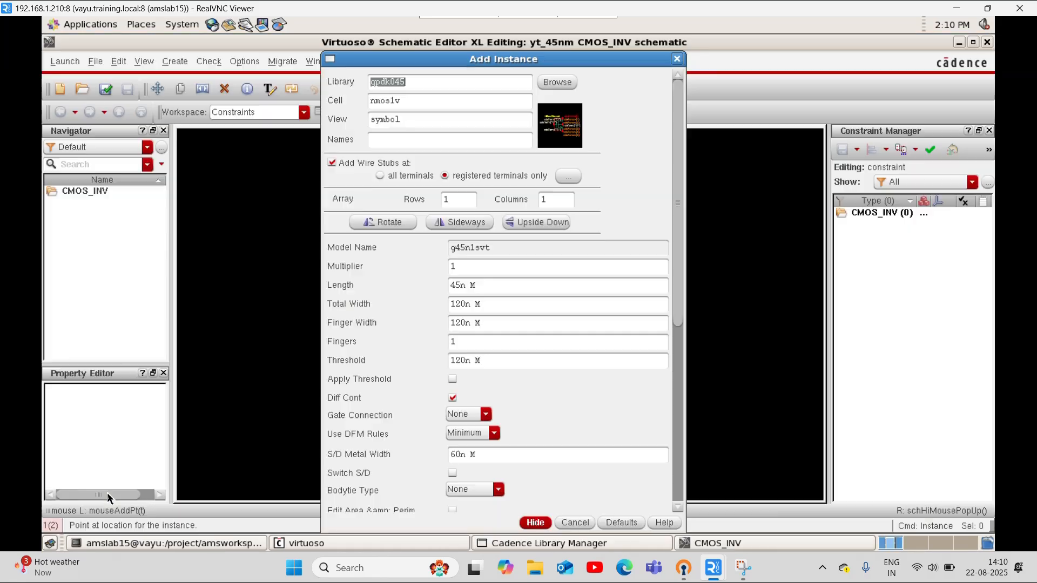
pyautogui.click(530, 523)
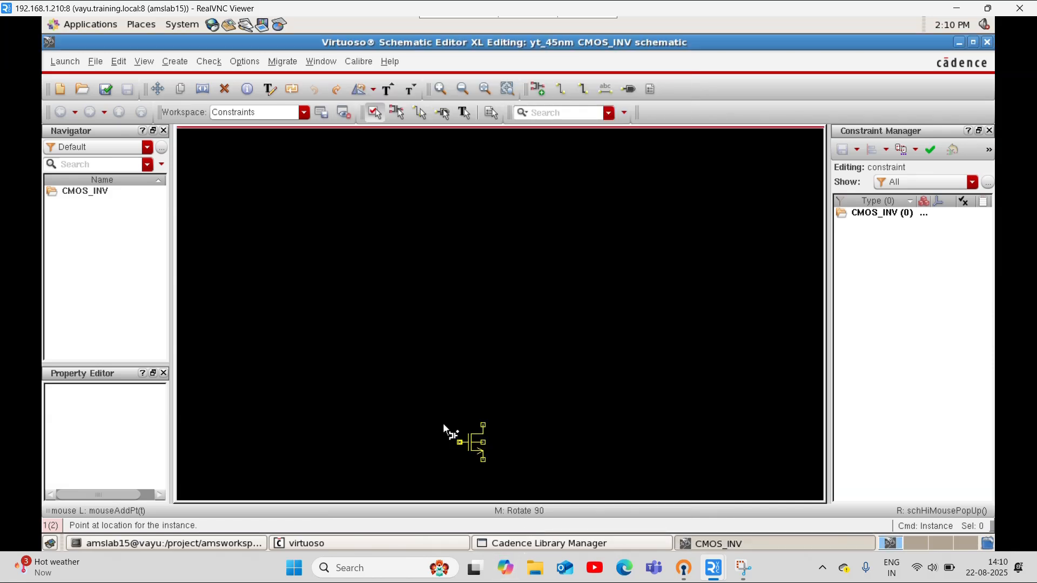
pyautogui.click(453, 312)
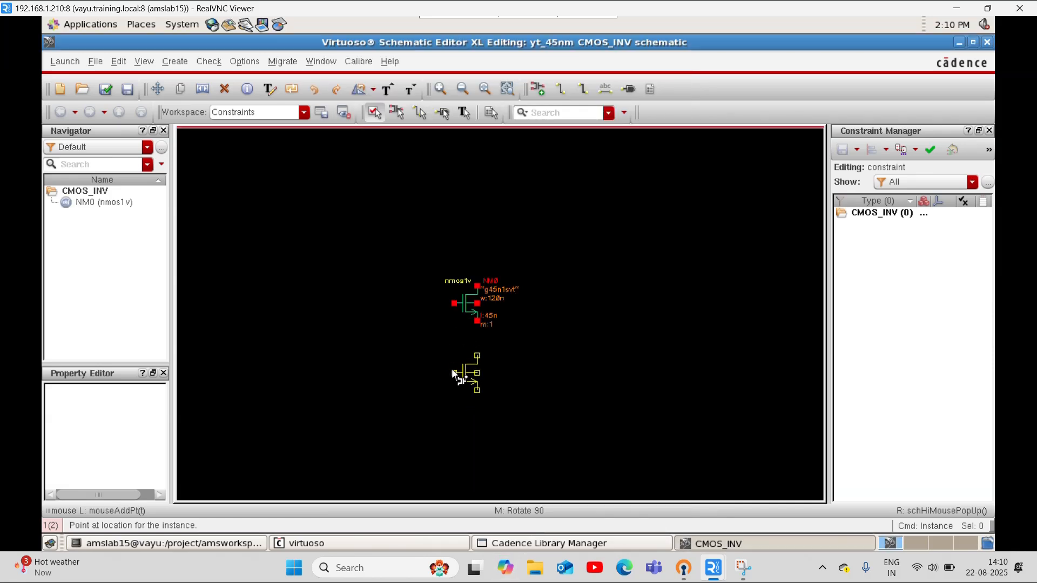
# Place a second nmos1v transistor below the first one and delete it
pyautogui.click(453, 371)
pyautogui.press('Escape')
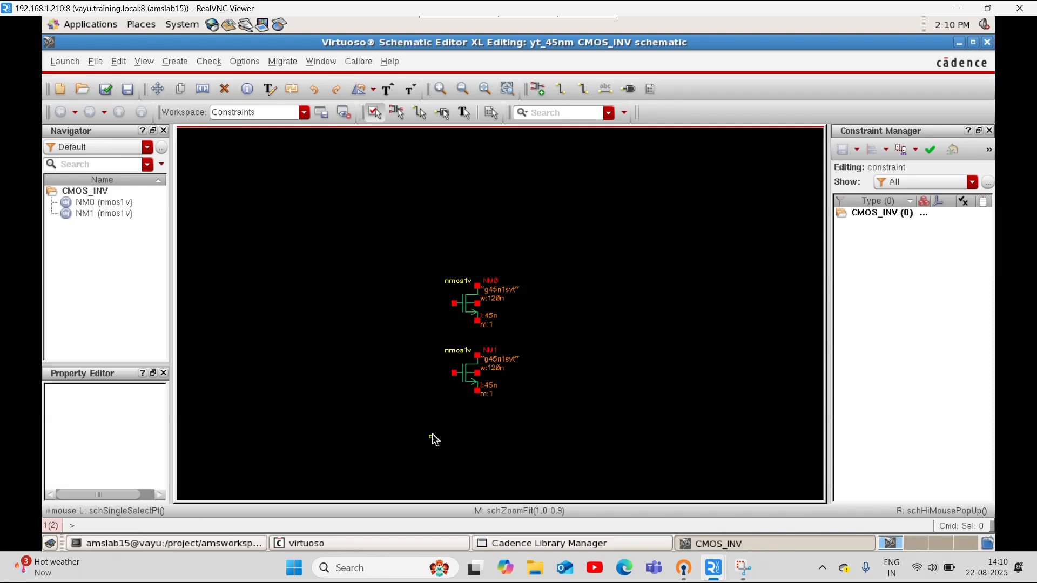
pyautogui.click(463, 373)
pyautogui.press('Delete')
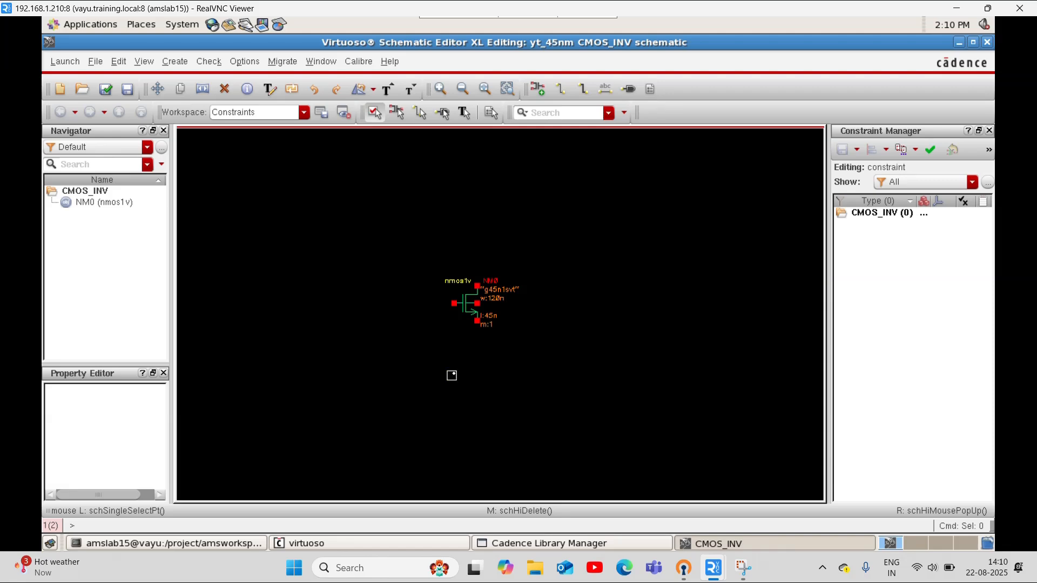
# Add a pmos1v symbol instance from gpdk045 with default parameters, placed directly above the nmos1v transistor
pyautogui.press('i')
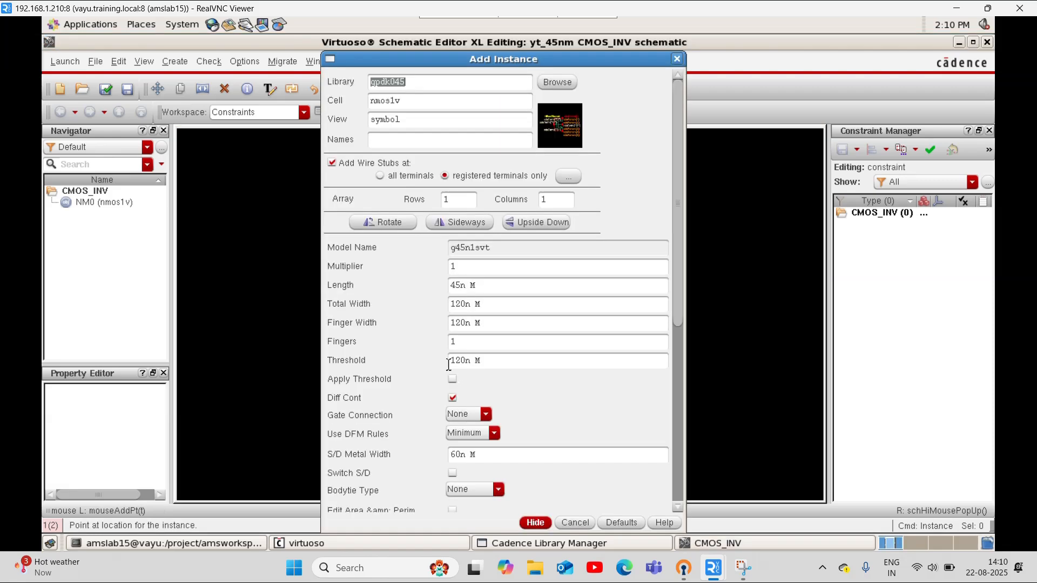
pyautogui.click(558, 82)
pyautogui.scroll(-2, 506, 335)
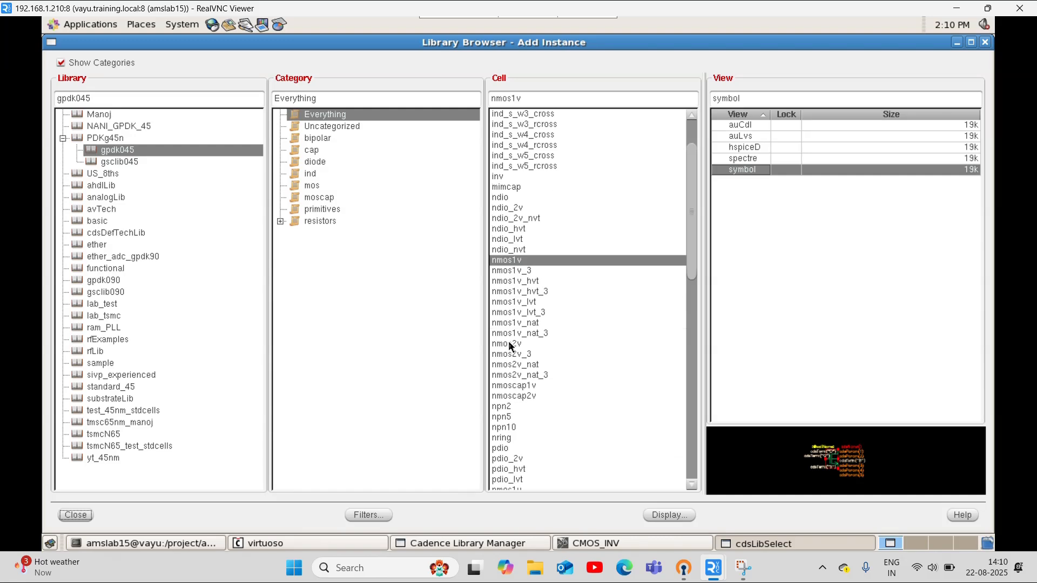
pyautogui.scroll(-2, 512, 412)
pyautogui.click(520, 425)
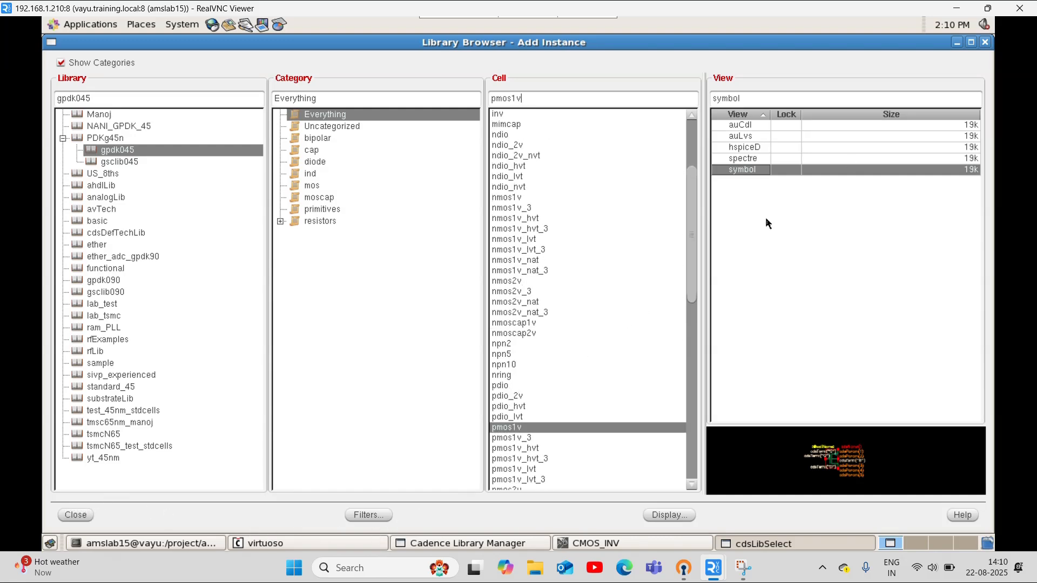
pyautogui.click(75, 514)
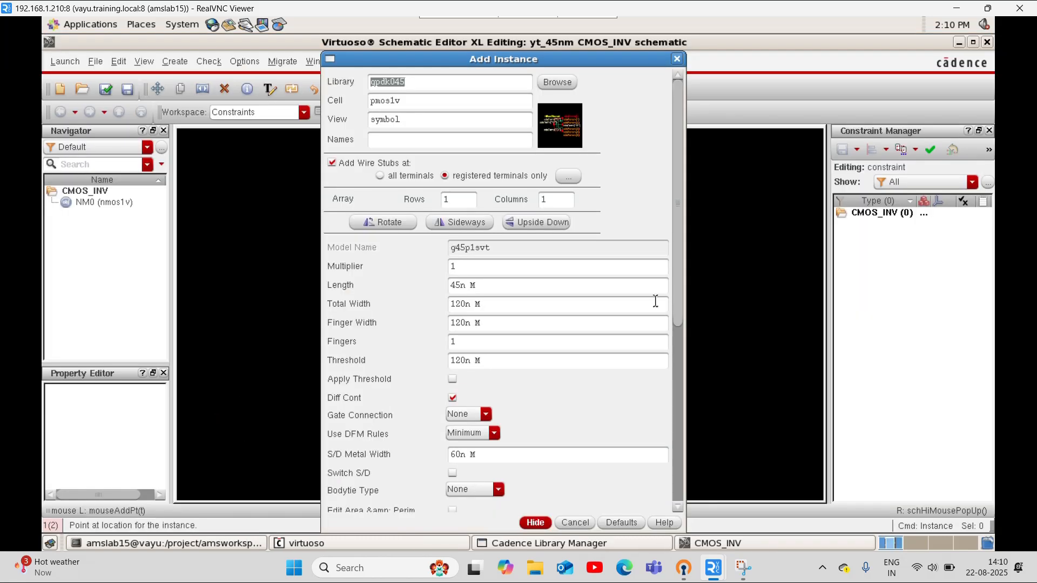
pyautogui.click(535, 522)
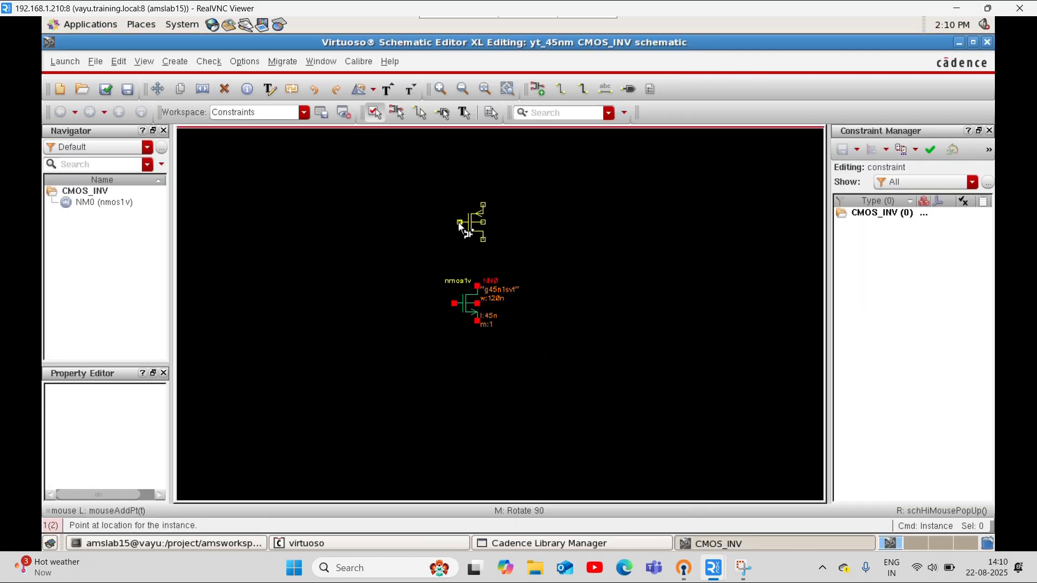
pyautogui.click(456, 222)
pyautogui.press('Escape')
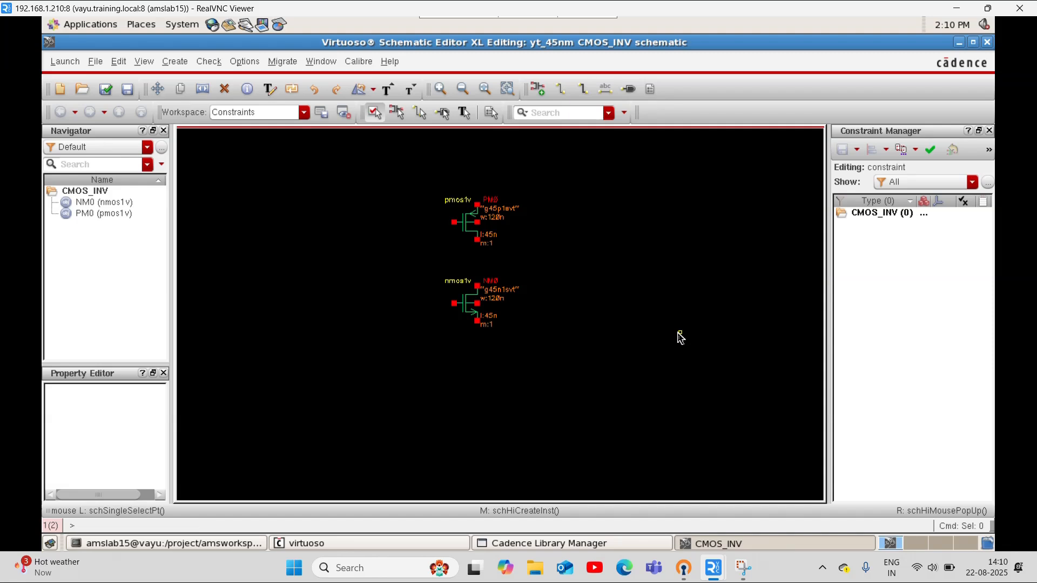
# Examine both transistors in the schematic and the terminals of the pmos1v up close, ending with both fitted in view
pyautogui.press('f')
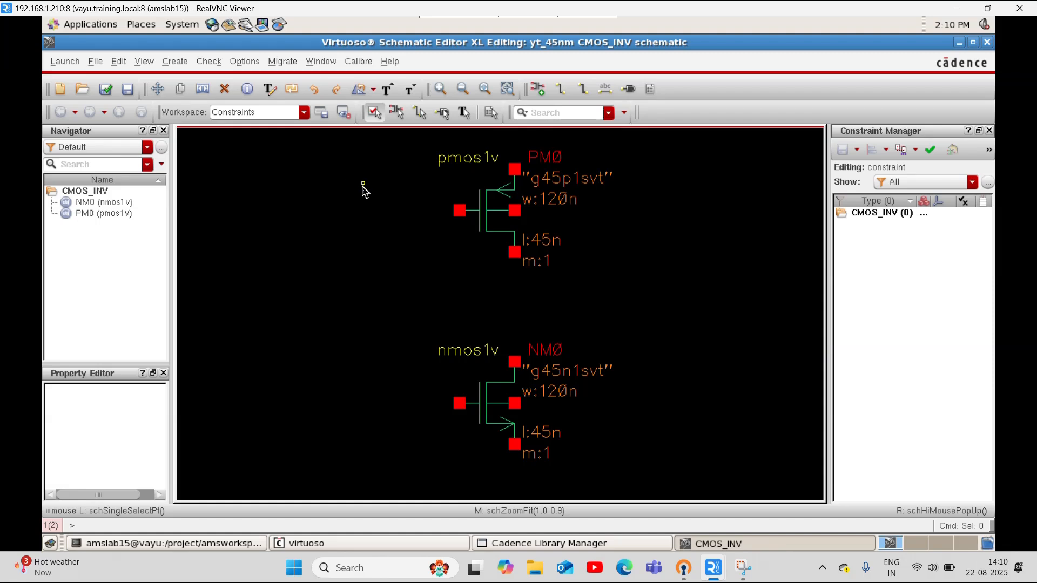
pyautogui.scroll(-2, 364, 192)
pyautogui.scroll(2, 365, 191)
pyautogui.click(463, 90)
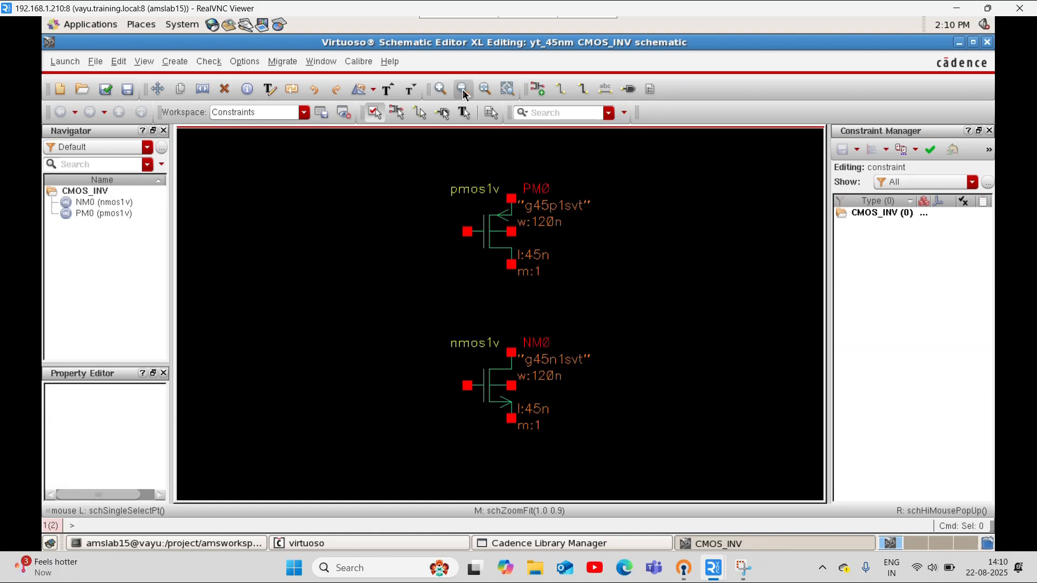
pyautogui.click(463, 89)
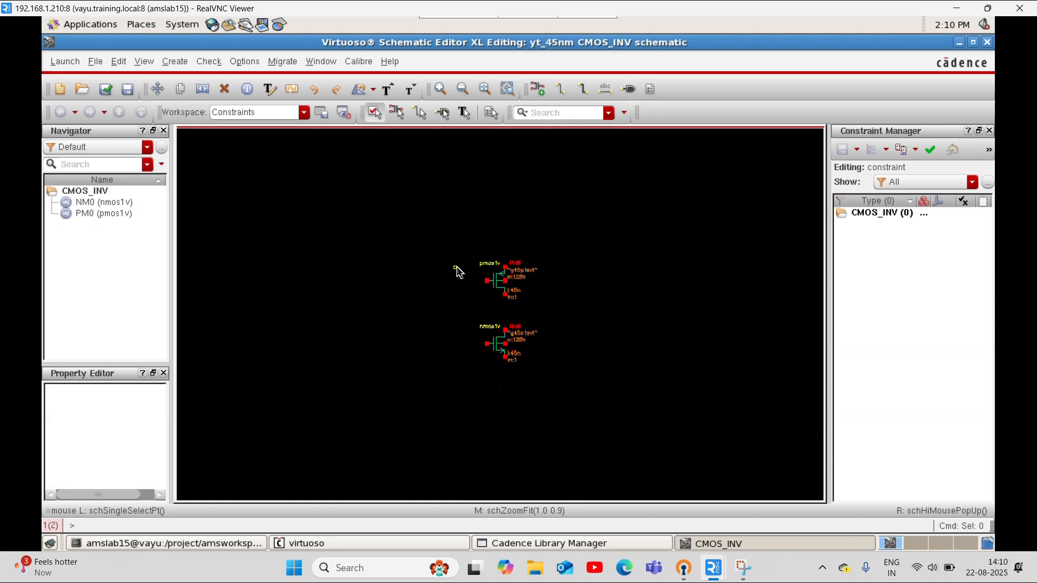
pyautogui.press('z')
pyautogui.click(447, 233)
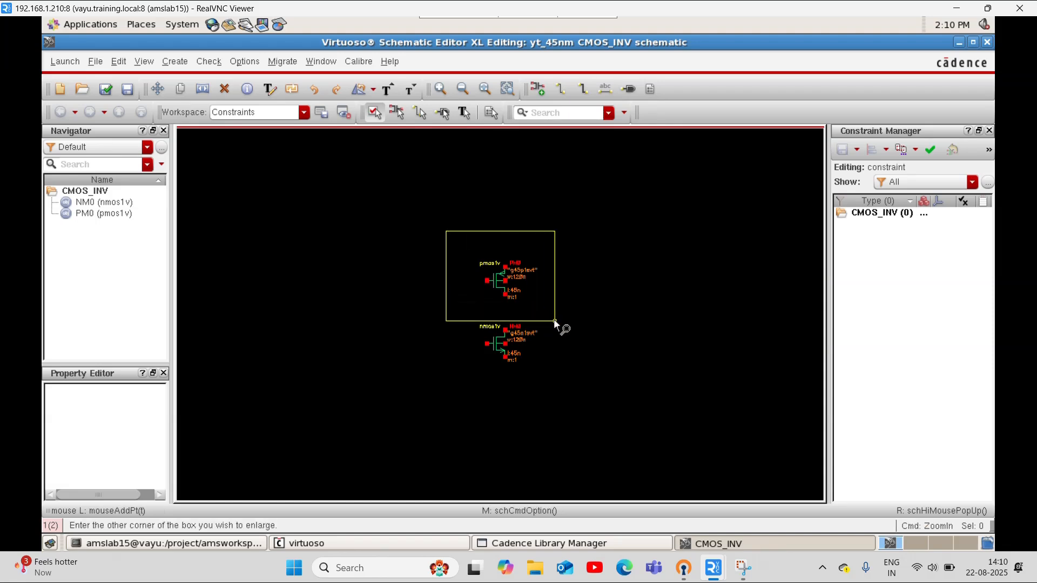
pyautogui.click(556, 326)
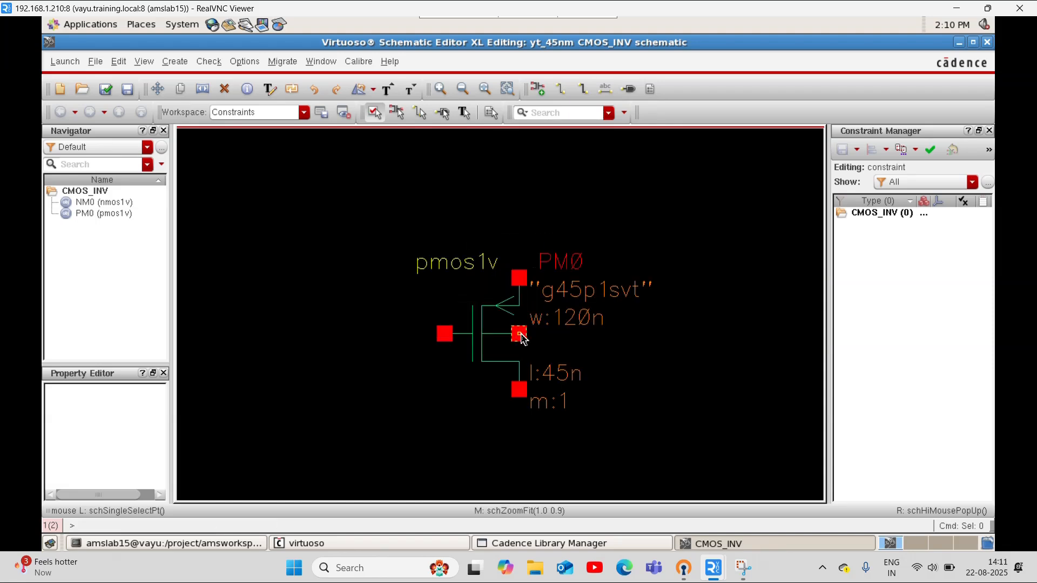
pyautogui.click(486, 90)
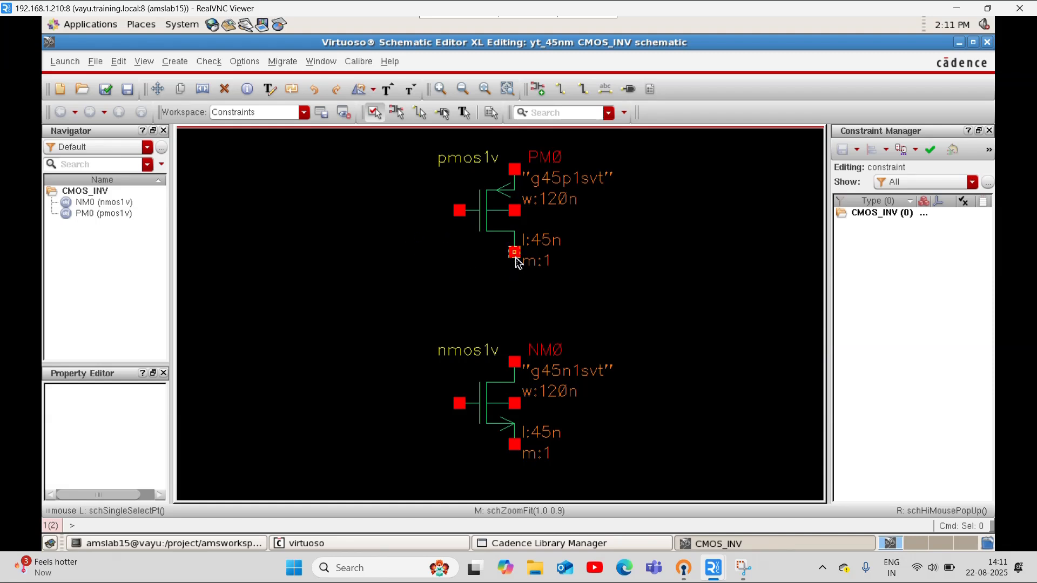
# Wire the pmos1v drain to the nmos1v drain and connect the gates of the two transistors
pyautogui.press('w')
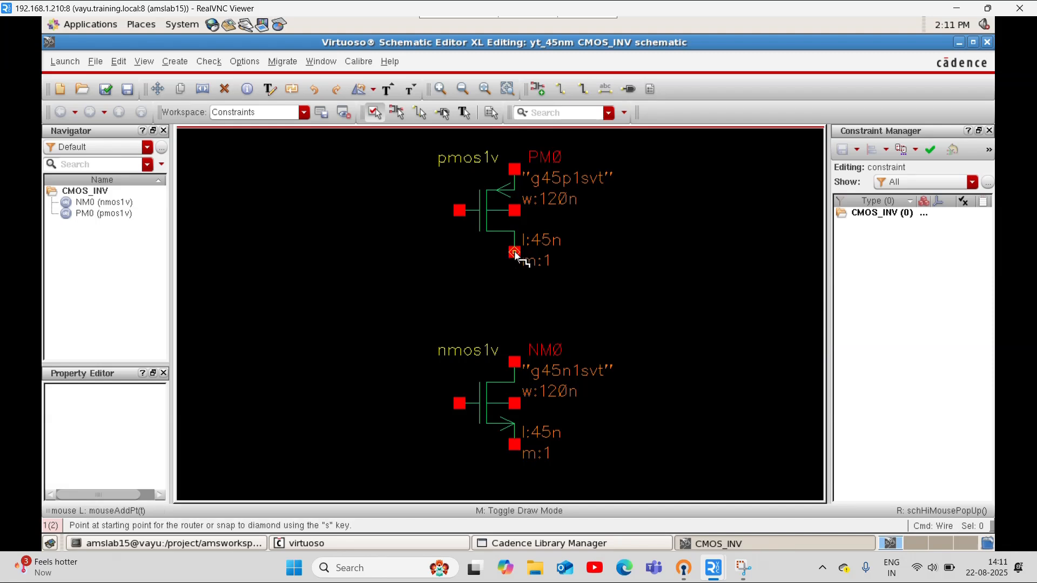
pyautogui.click(514, 252)
pyautogui.click(515, 362)
pyautogui.click(460, 211)
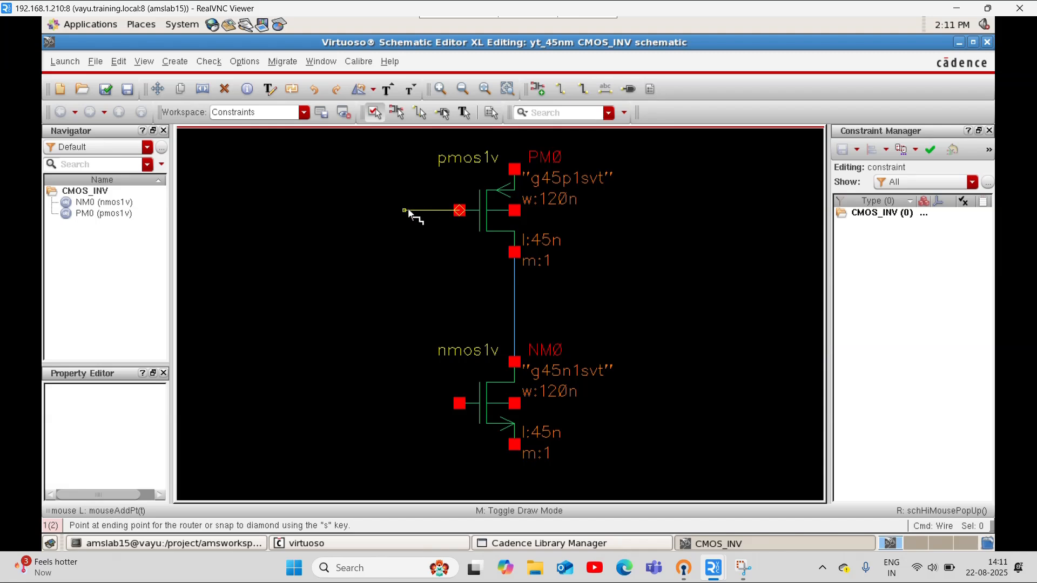
pyautogui.click(460, 403)
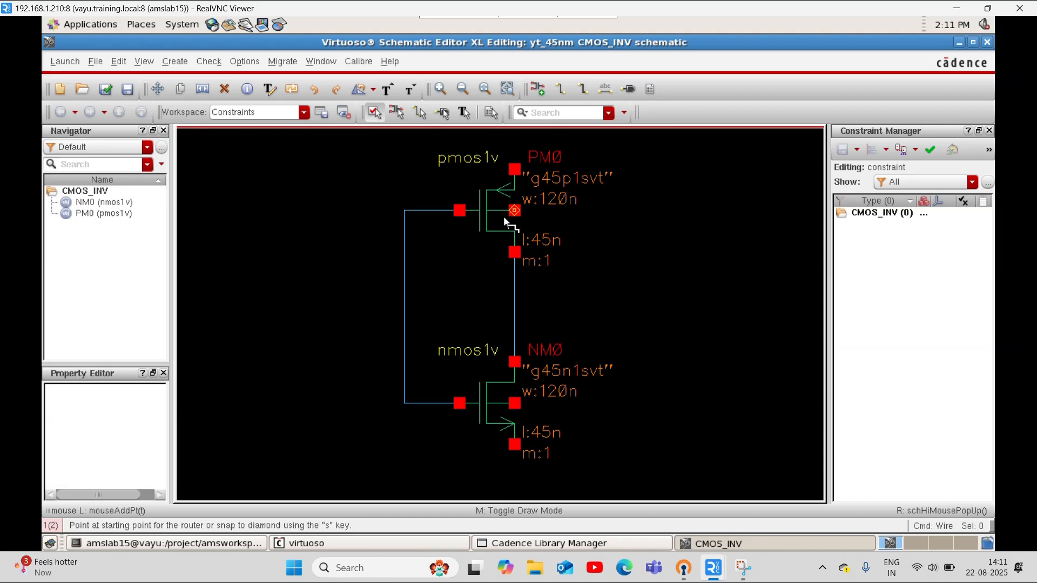
# Draw short vertical wire stubs upward from the pmos1v source and downward from the nmos1v source
pyautogui.click(461, 90)
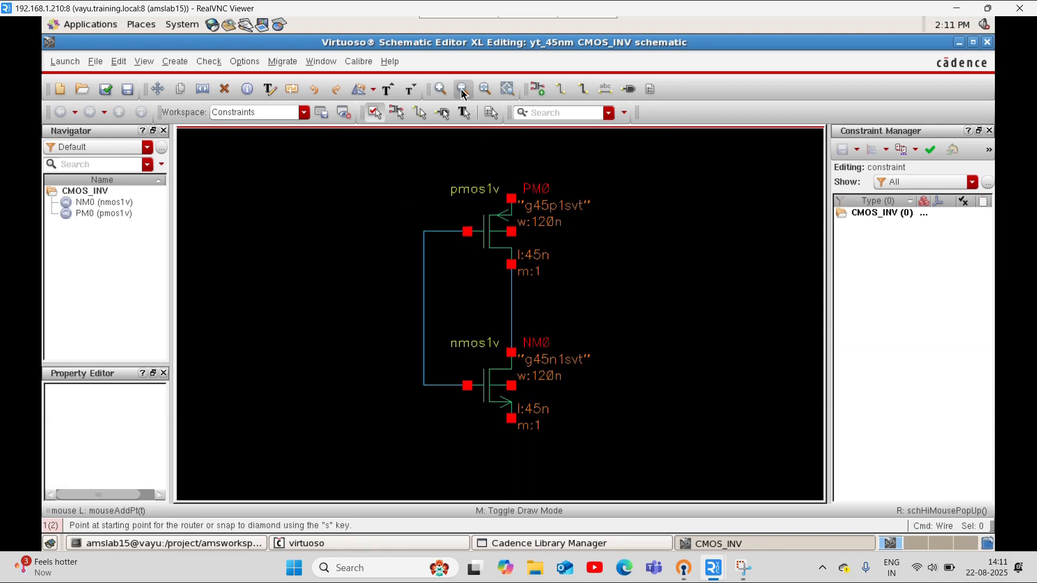
pyautogui.click(511, 153)
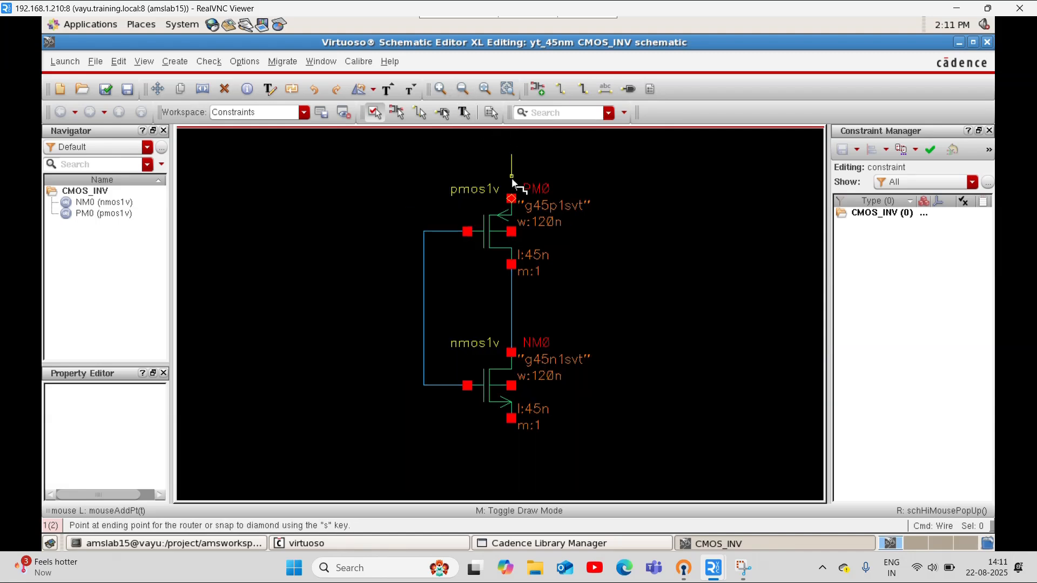
pyautogui.click(511, 199)
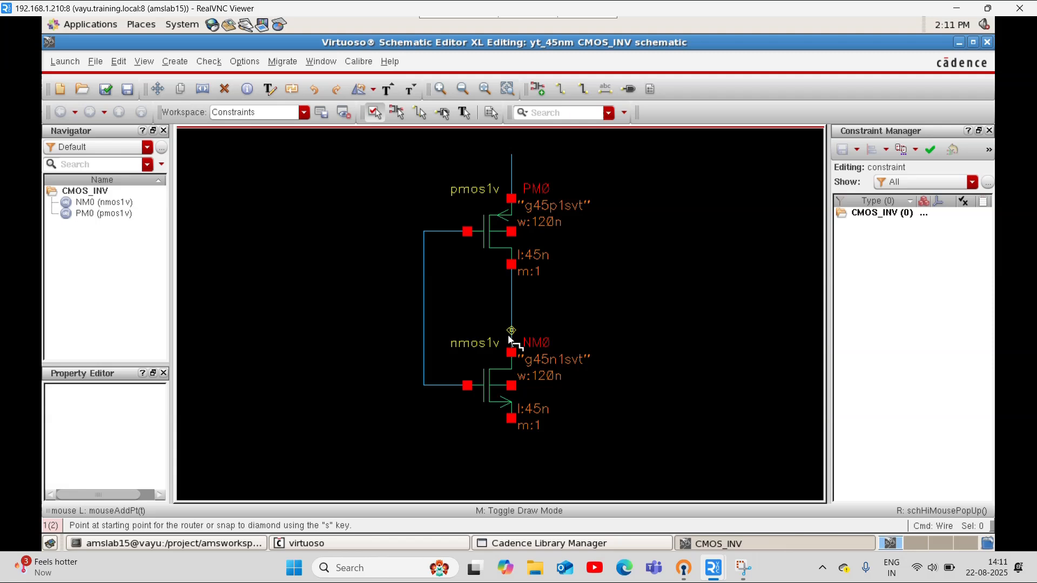
pyautogui.click(510, 418)
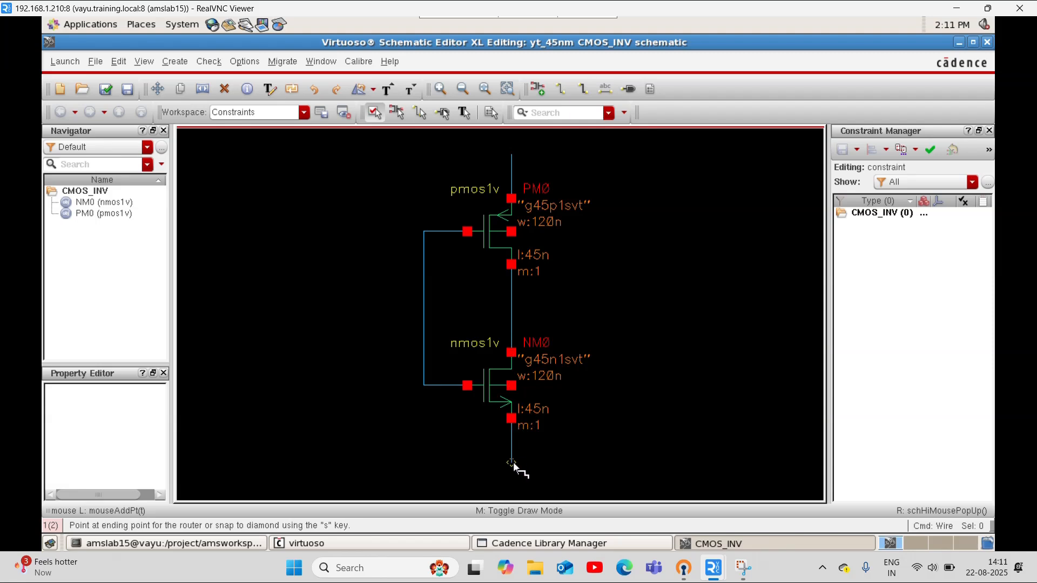
pyautogui.doubleClick(512, 462)
pyautogui.press('Escape')
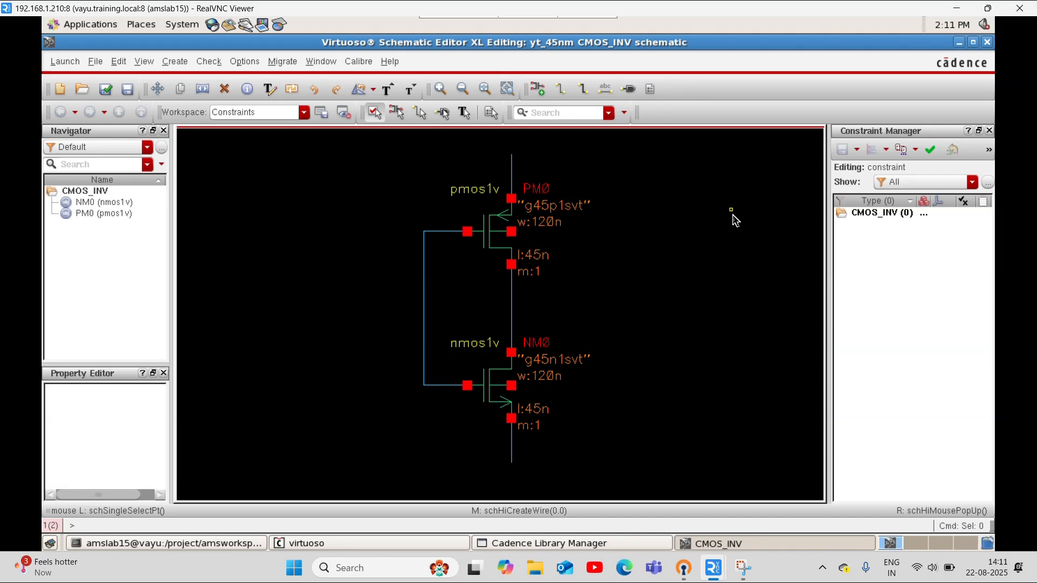
# Draw a short horizontal input wire joining the middle of the gate connection from outside the inverter
pyautogui.press('w')
pyautogui.click(380, 309)
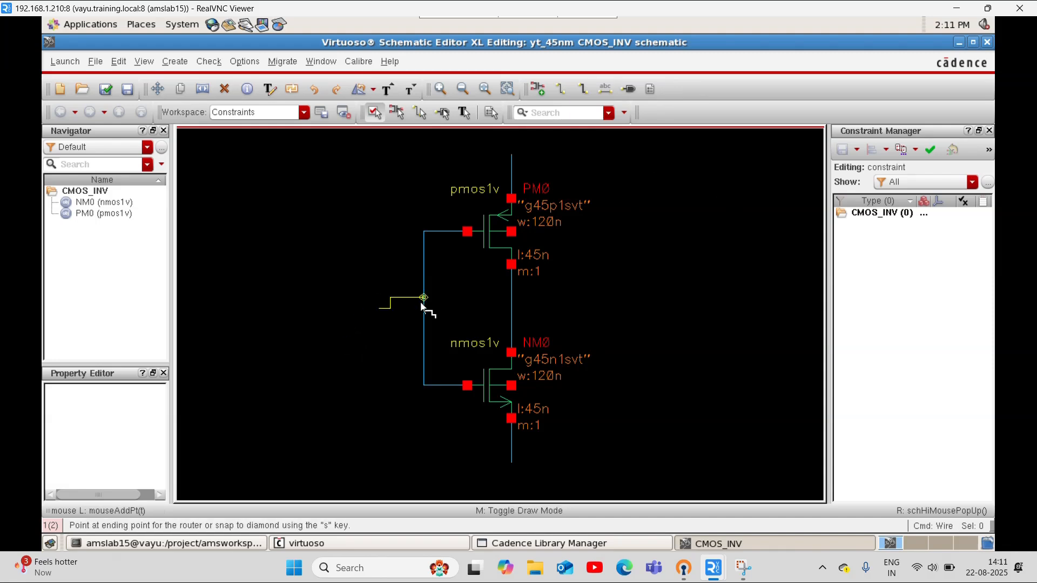
pyautogui.click(423, 309)
pyautogui.press('Escape')
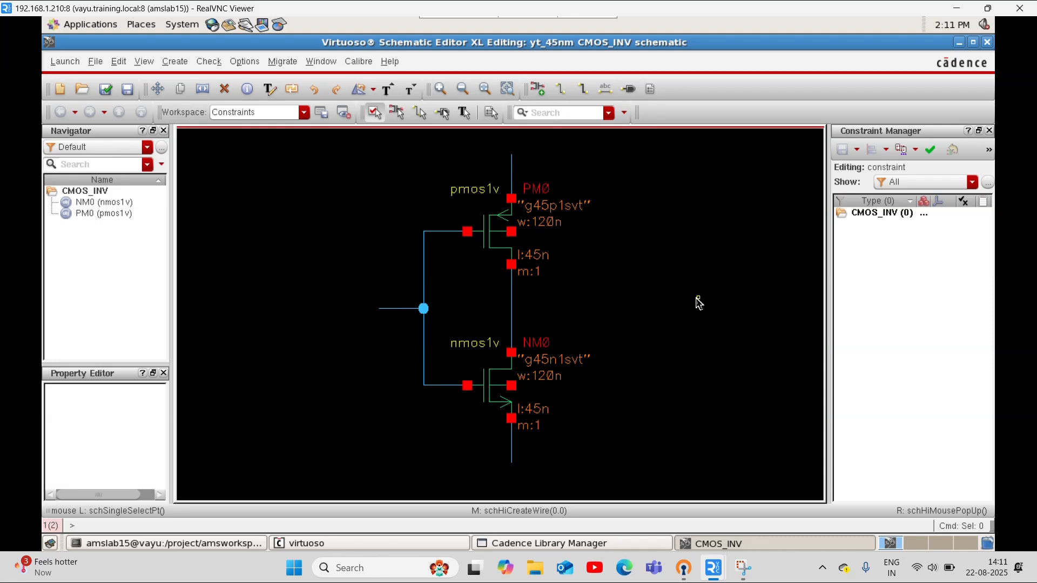
# Add an input pin named A at the free end of the gate input wire
pyautogui.press('p')
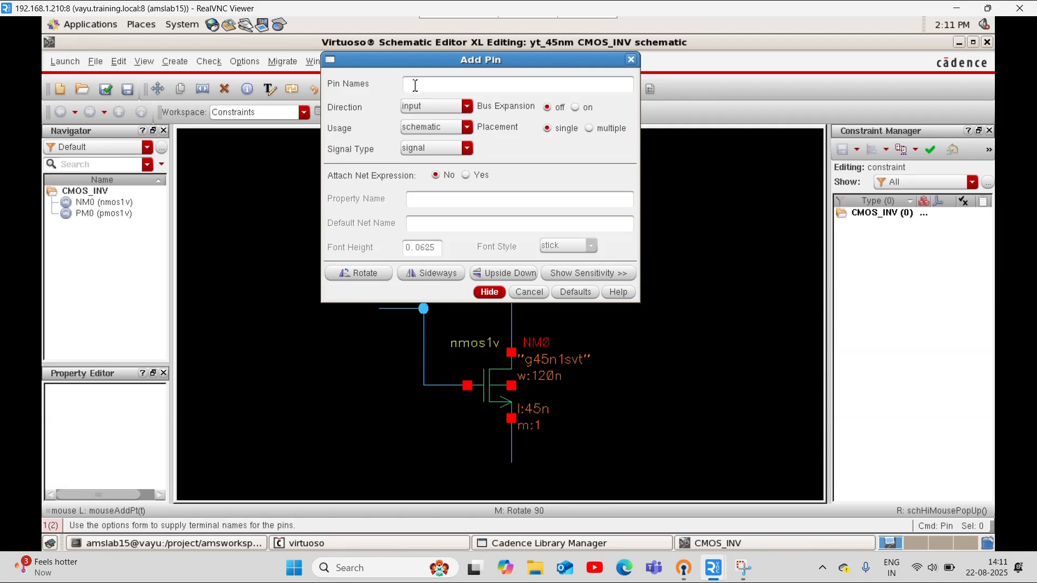
pyautogui.click(489, 292)
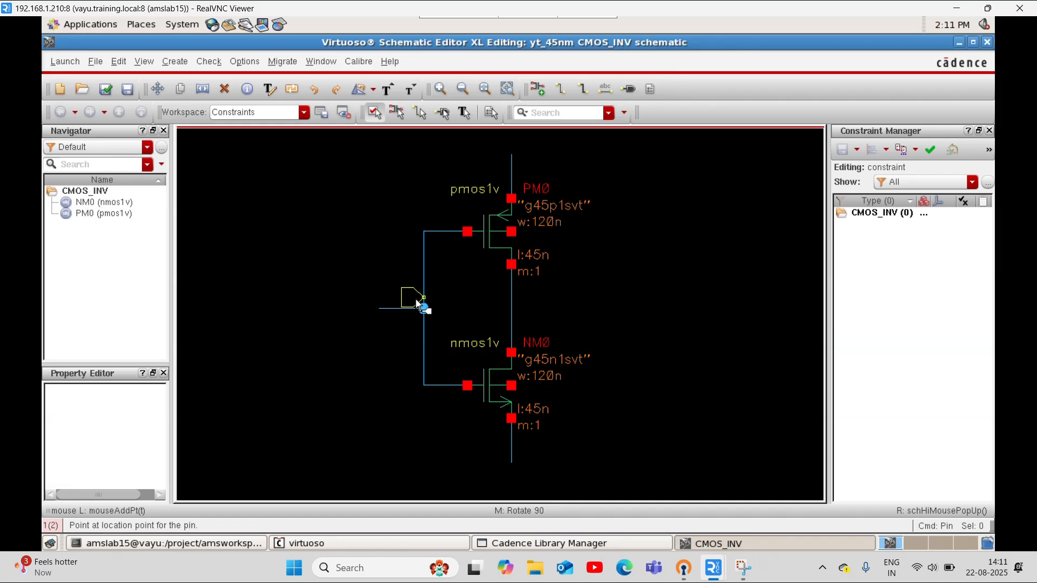
pyautogui.click(377, 309)
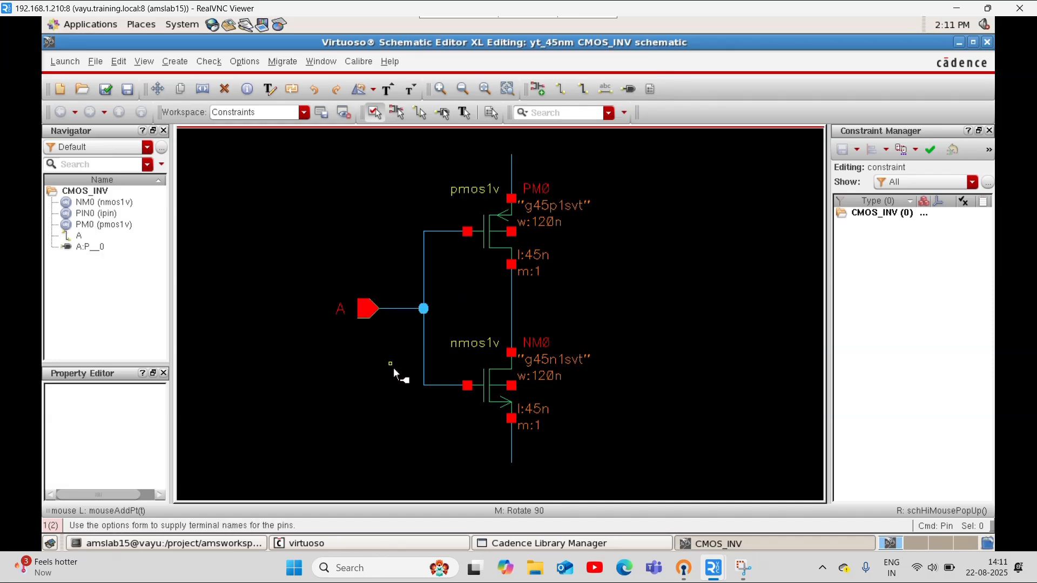
# Add two inputOutput pins, VSS at the end of the pmos1v source wire and VDD at the end of the nmos1v source wire
pyautogui.press('p')
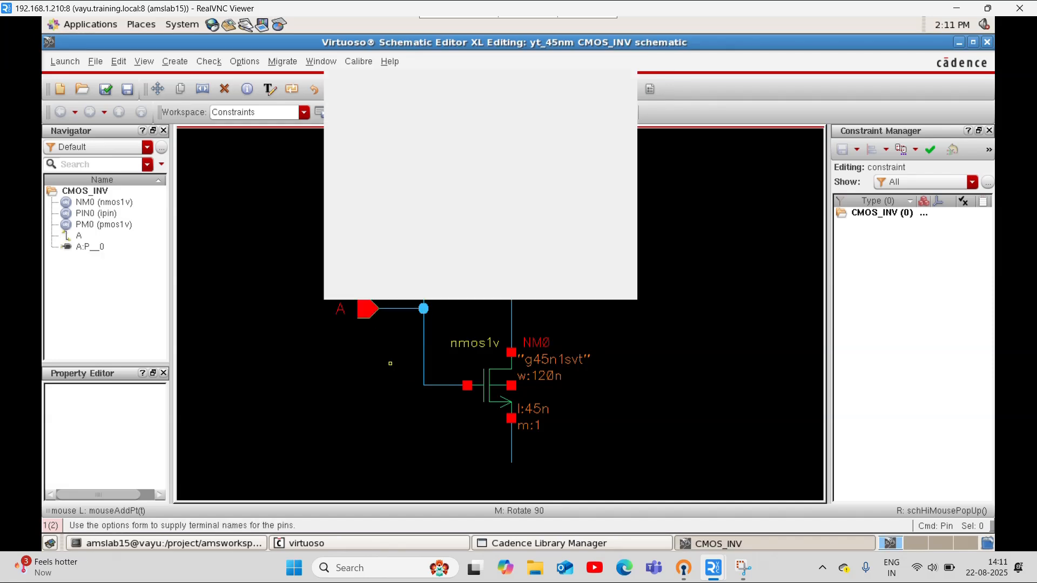
pyautogui.click(440, 111)
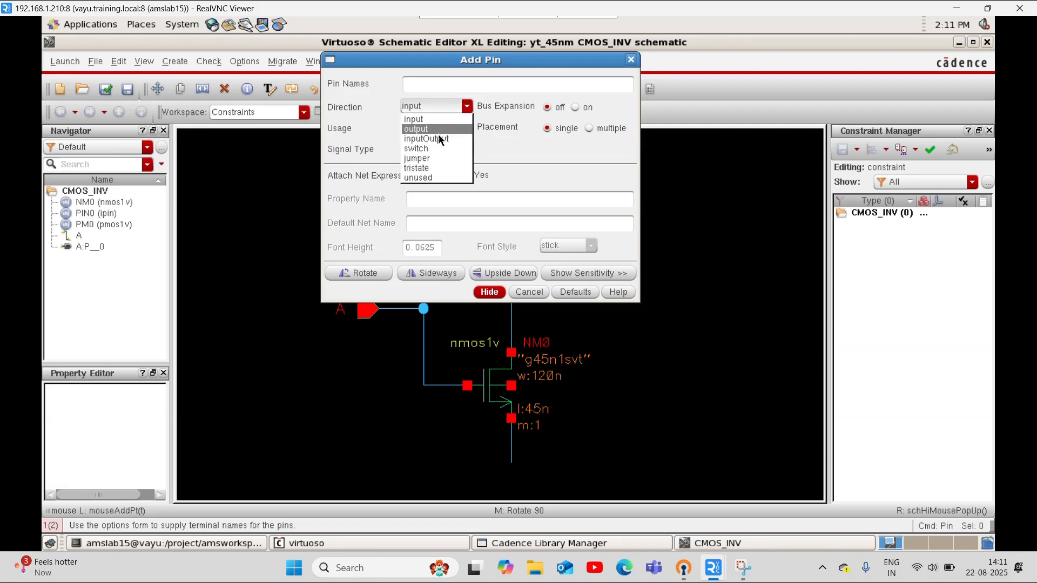
pyautogui.click(440, 130)
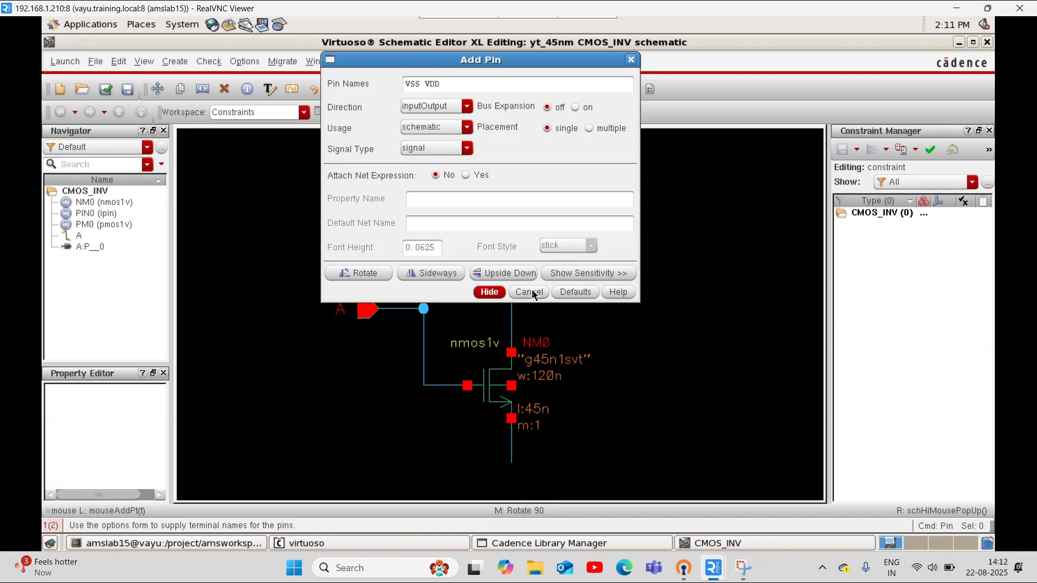
pyautogui.click(488, 292)
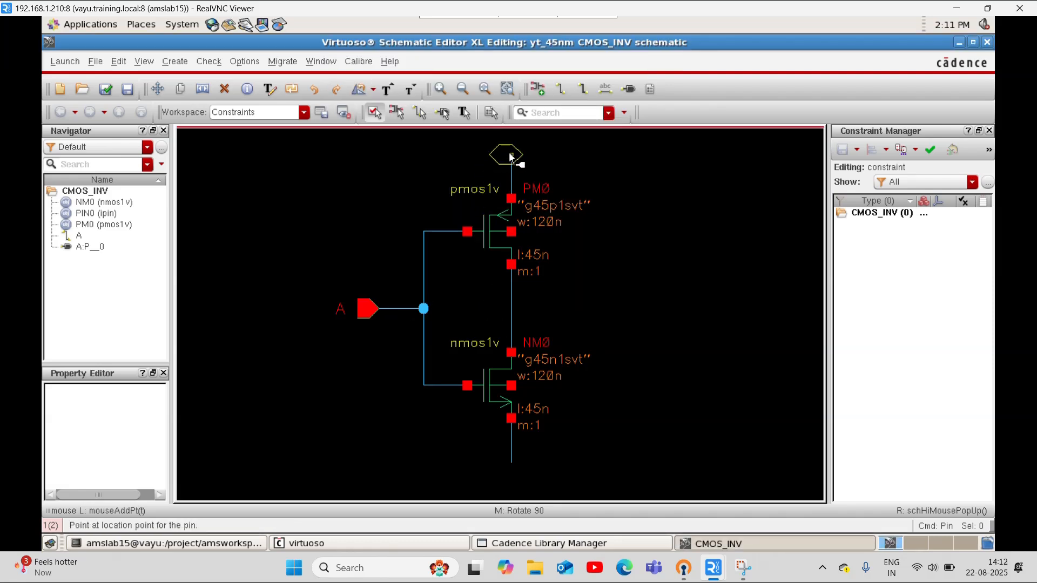
pyautogui.click(510, 156)
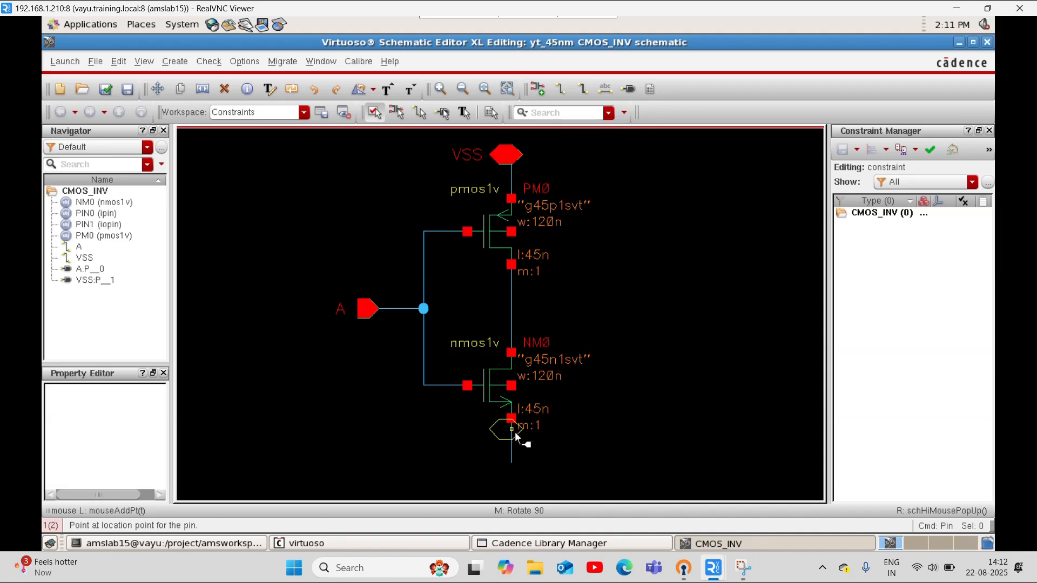
pyautogui.click(513, 463)
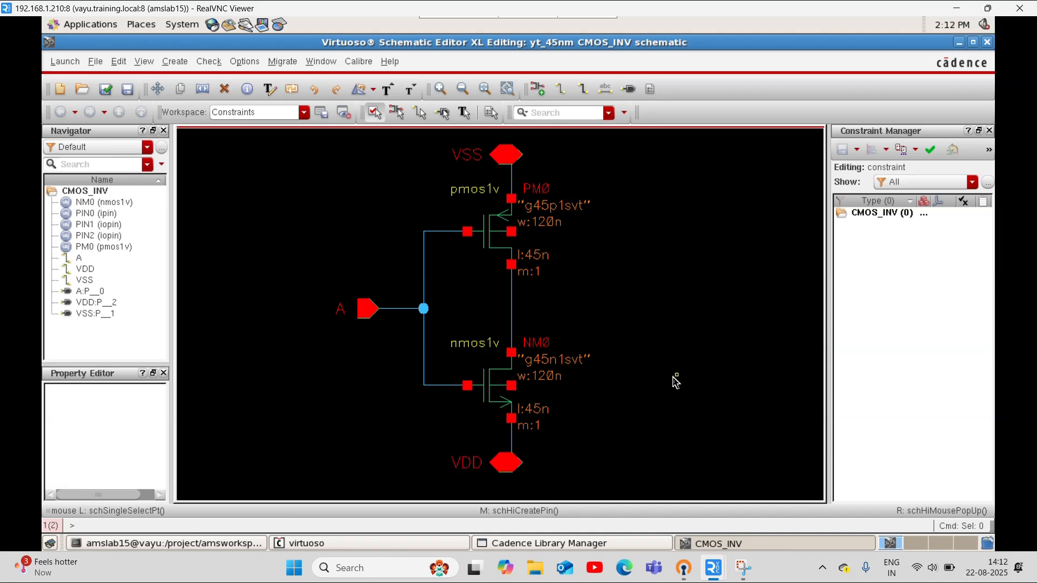
pyautogui.click(500, 153)
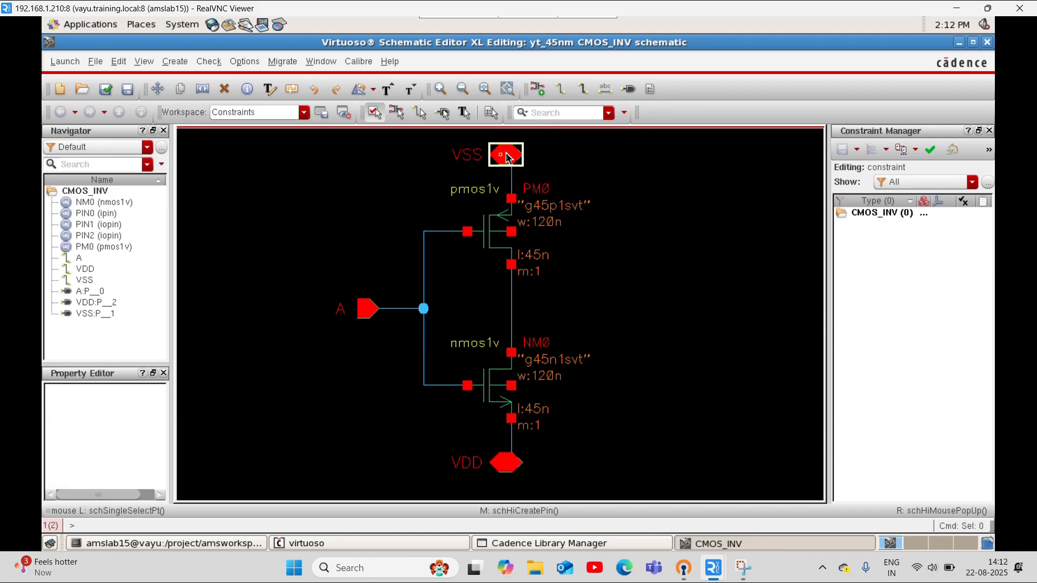
pyautogui.click(512, 179)
pyautogui.press('w')
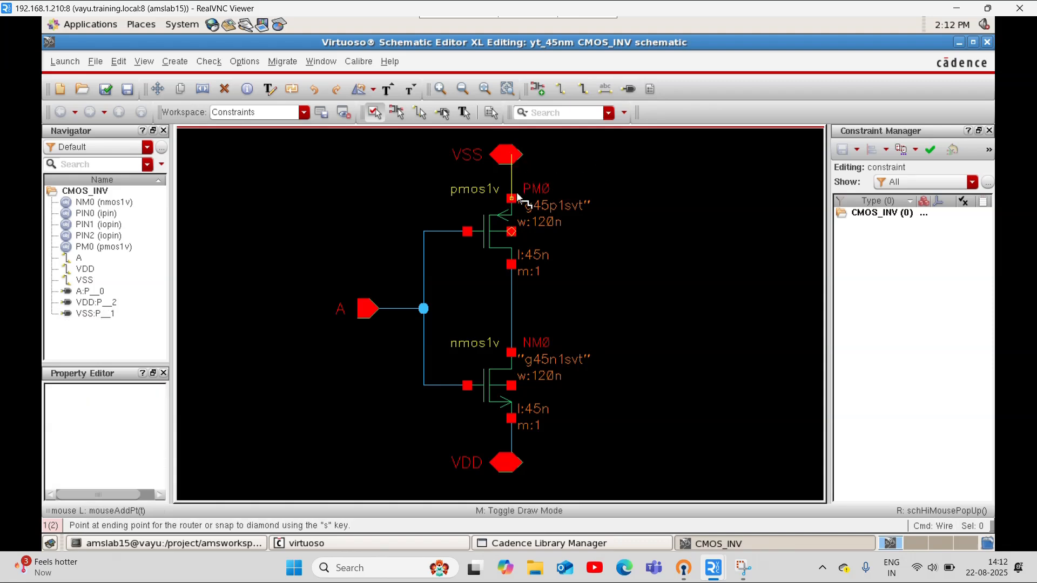
pyautogui.press('Escape')
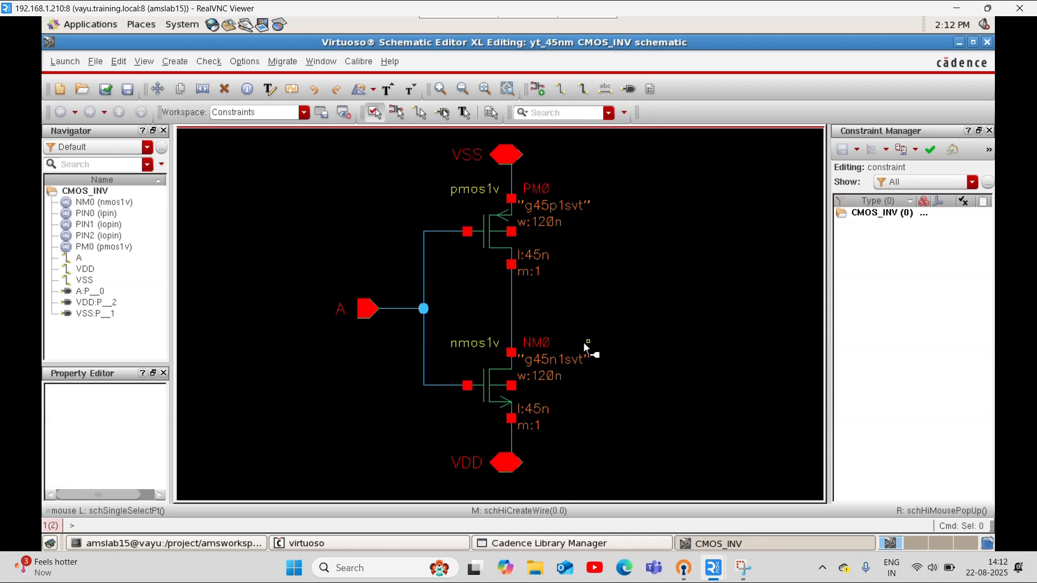
# Add an output pin named A' beside the wire joining the two transistor drains, outside the inverter
pyautogui.press('p')
pyautogui.click(424, 106)
pyautogui.click(427, 121)
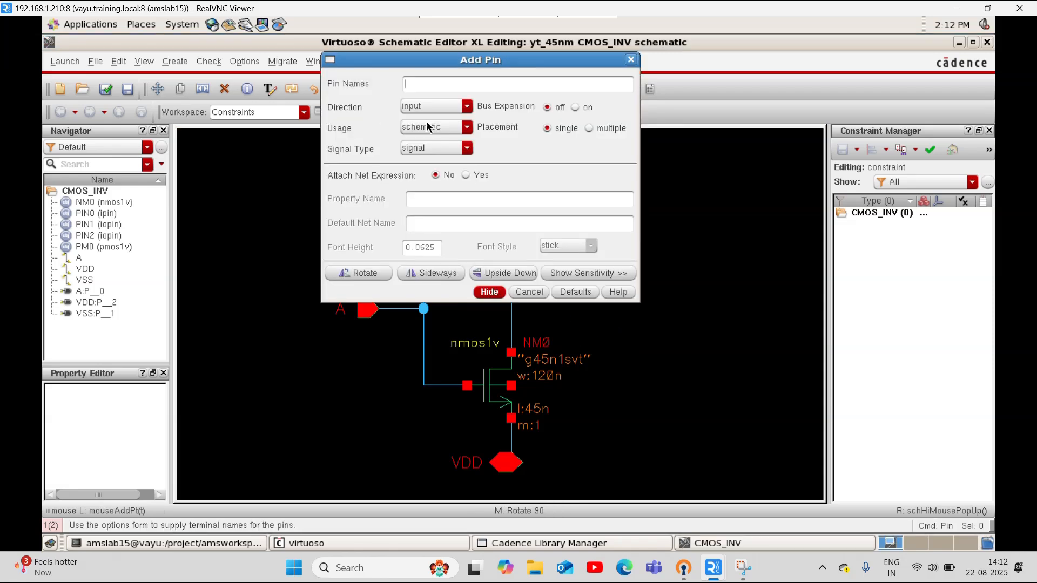
pyautogui.click(427, 126)
pyautogui.click(437, 125)
pyautogui.click(432, 107)
pyautogui.click(437, 131)
pyautogui.press('Return')
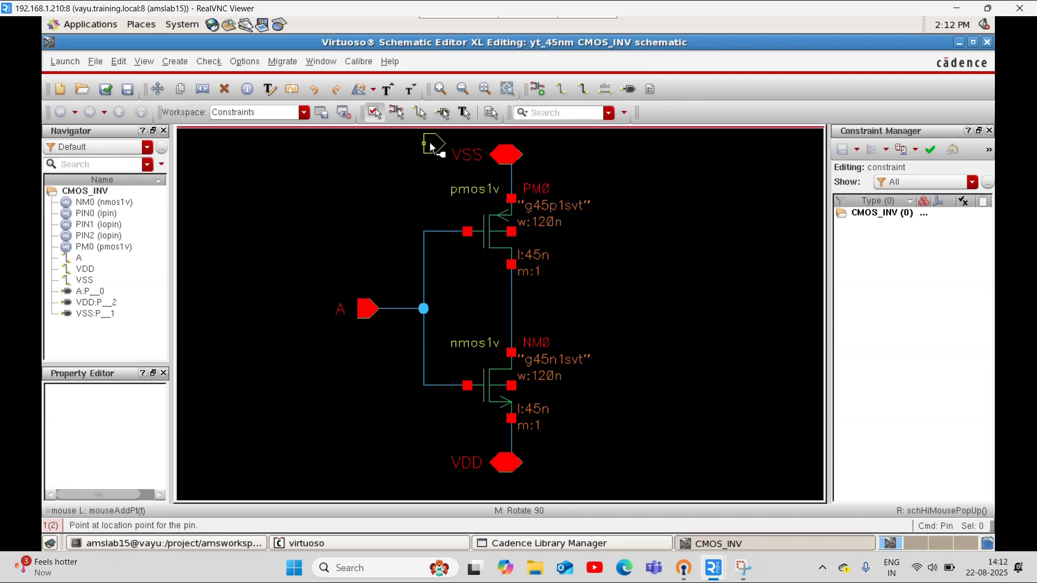
pyautogui.click(443, 162)
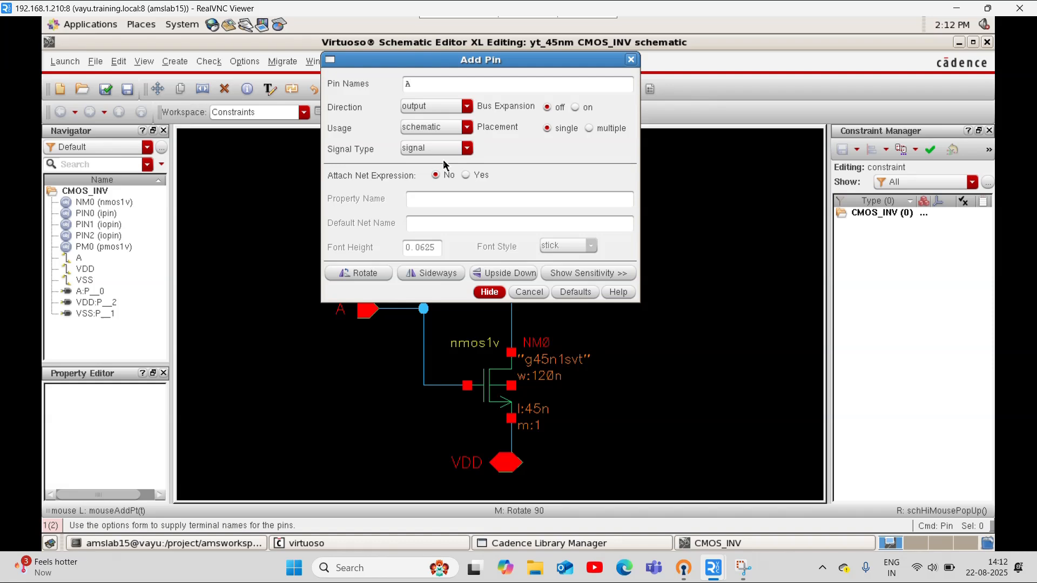
pyautogui.press('Return')
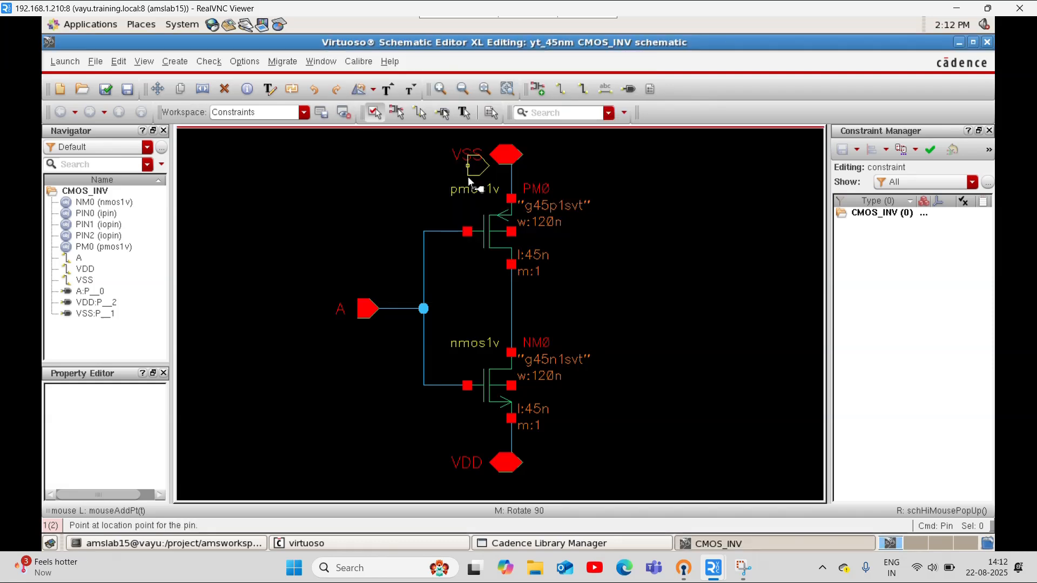
pyautogui.click(583, 319)
pyautogui.press('Escape')
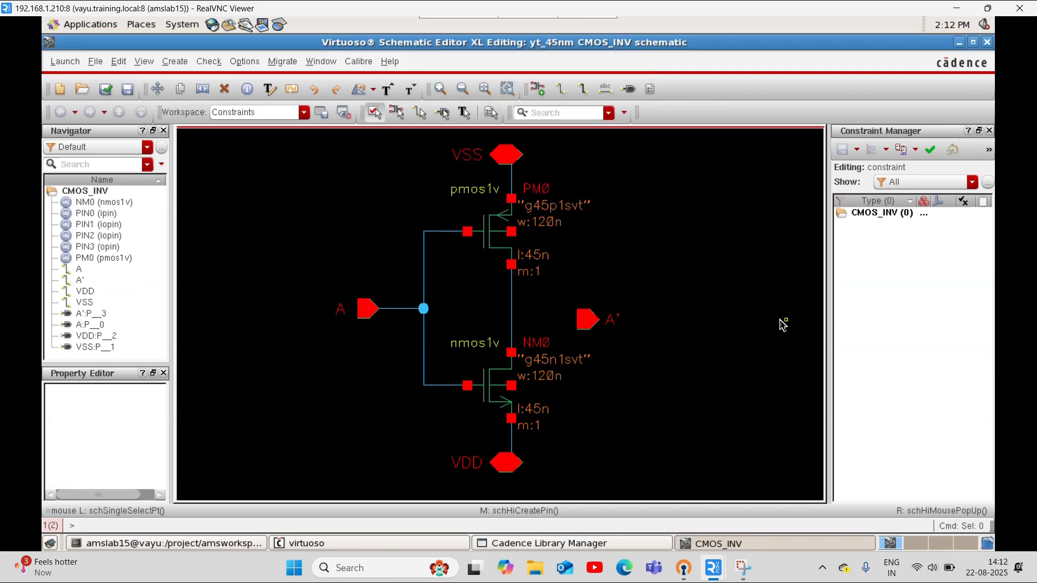
# Move the A' pin and its label up level with input pin A
pyautogui.moveTo(566, 287); pyautogui.dragTo(633, 332)
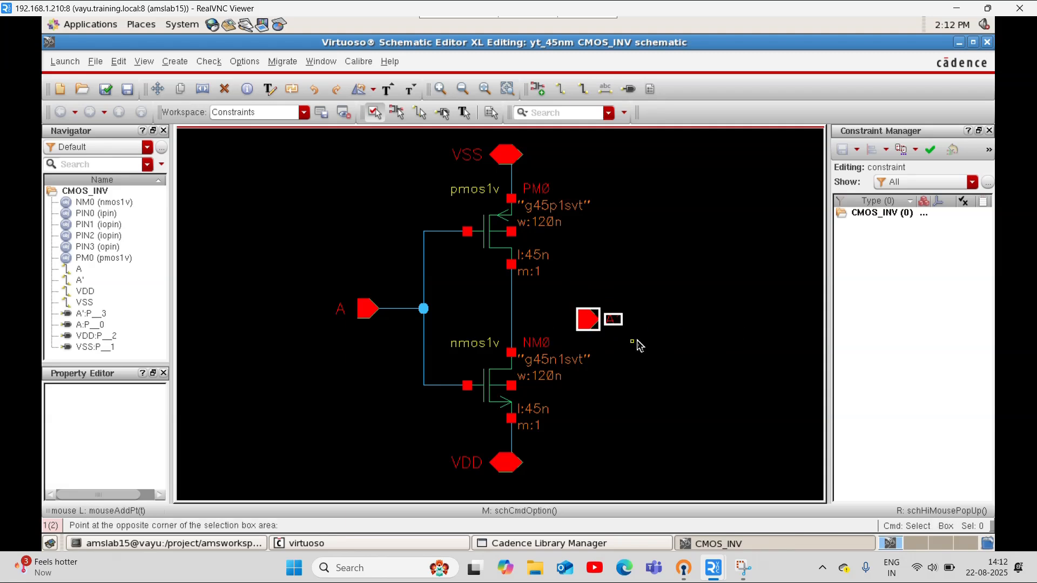
pyautogui.press('s')
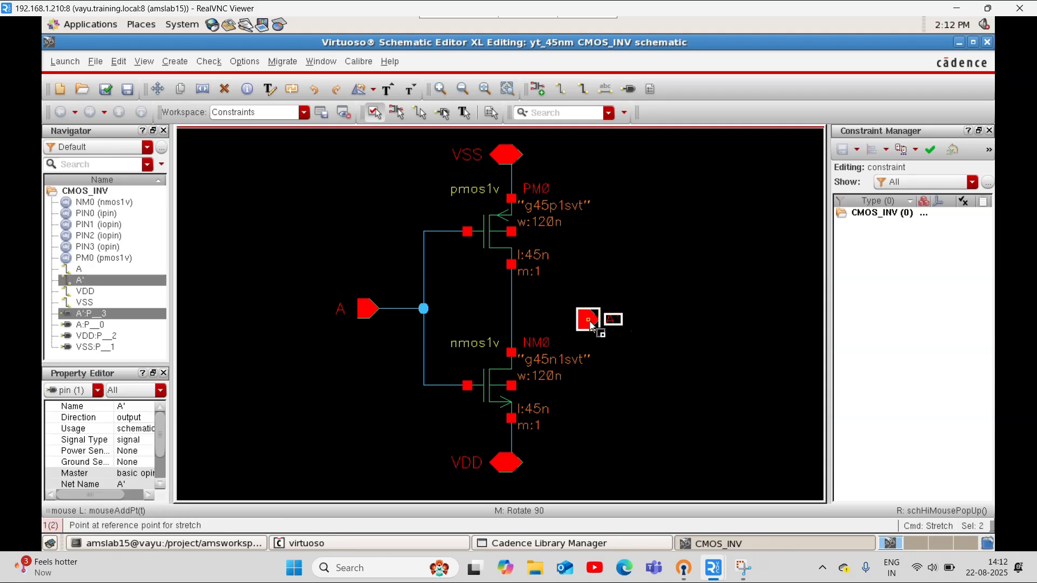
pyautogui.click(591, 313)
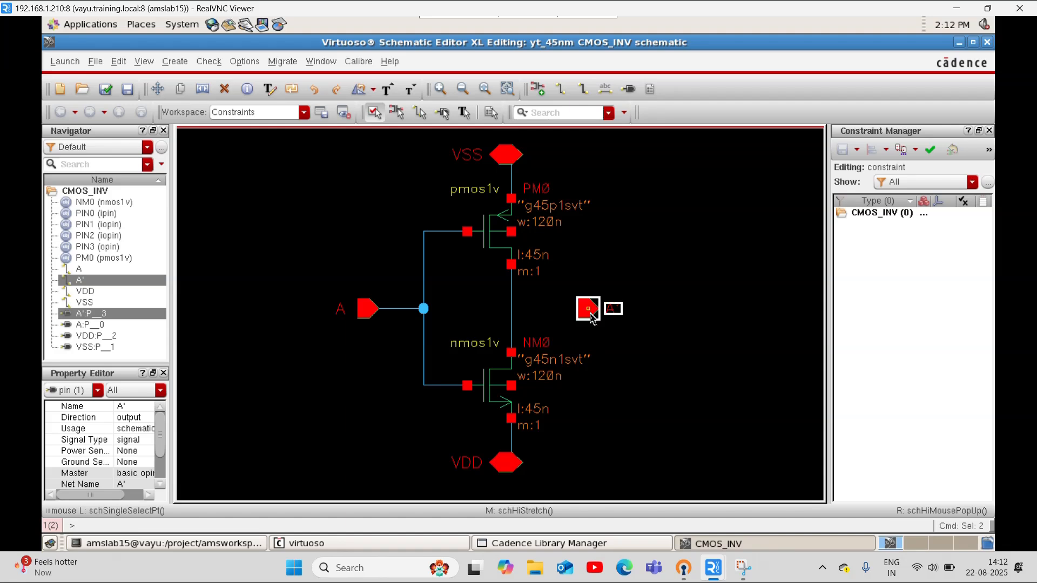
pyautogui.click(657, 307)
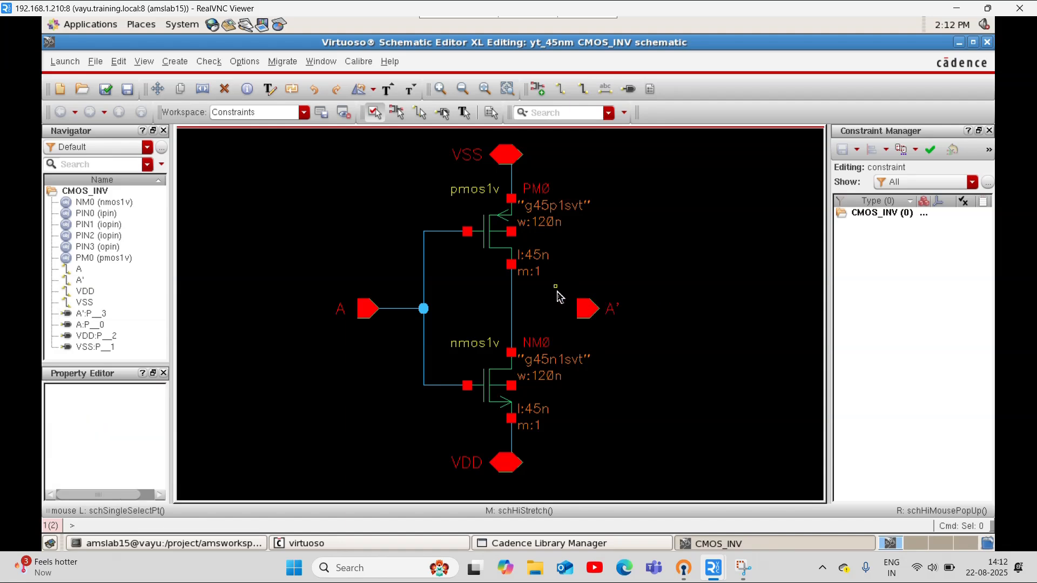
# Wire the middle of the drain connection to the A' pin, and check and save the schematic
pyautogui.press('w')
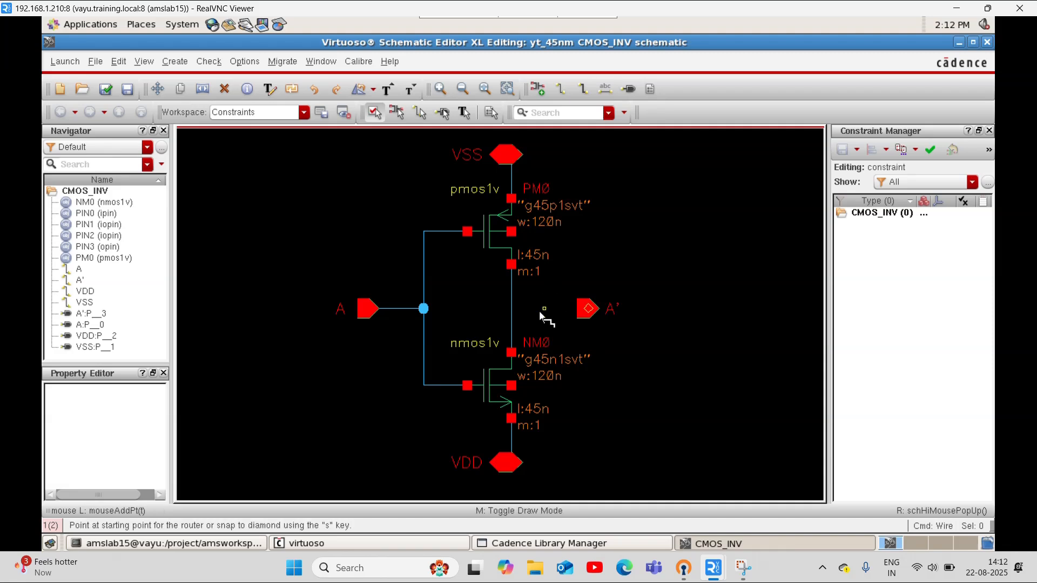
pyautogui.click(512, 309)
pyautogui.click(578, 309)
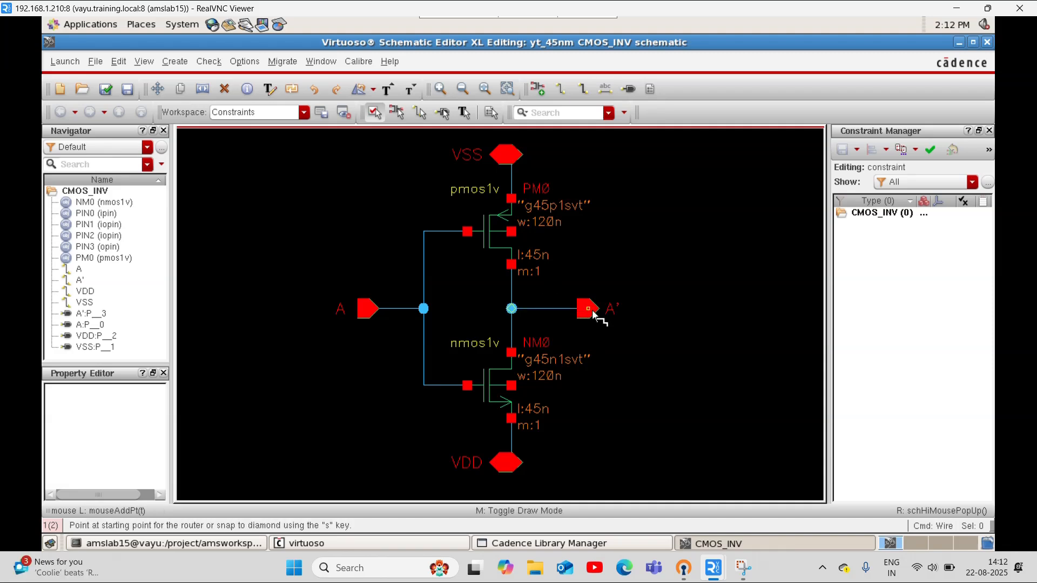
pyautogui.press('Escape')
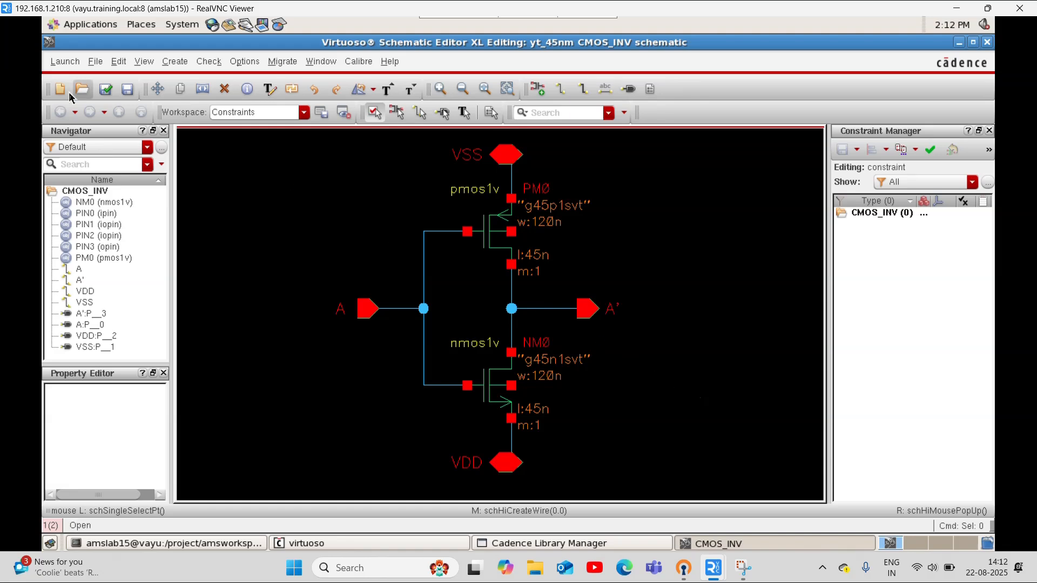
pyautogui.click(106, 89)
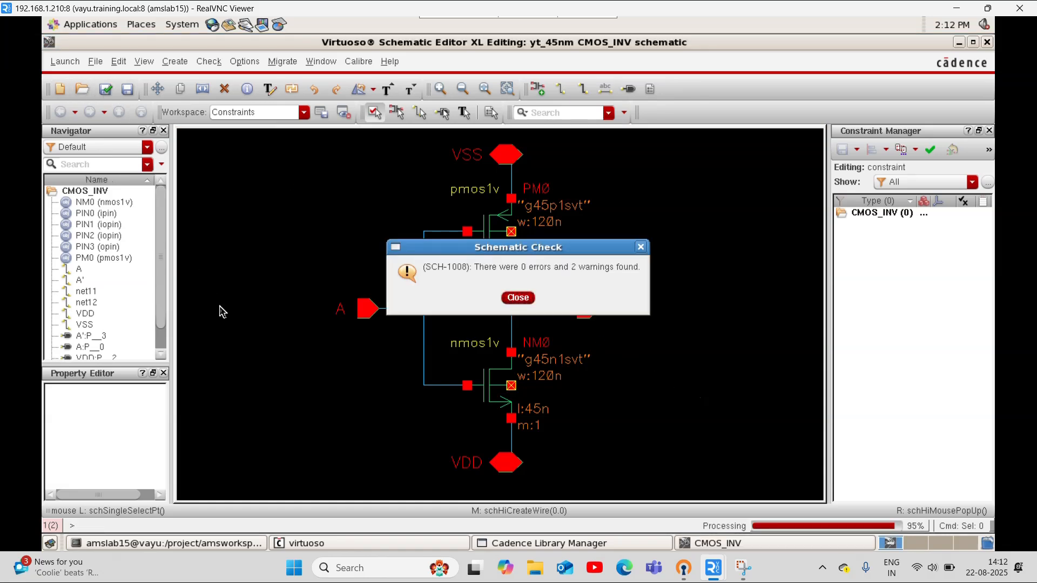
pyautogui.click(518, 297)
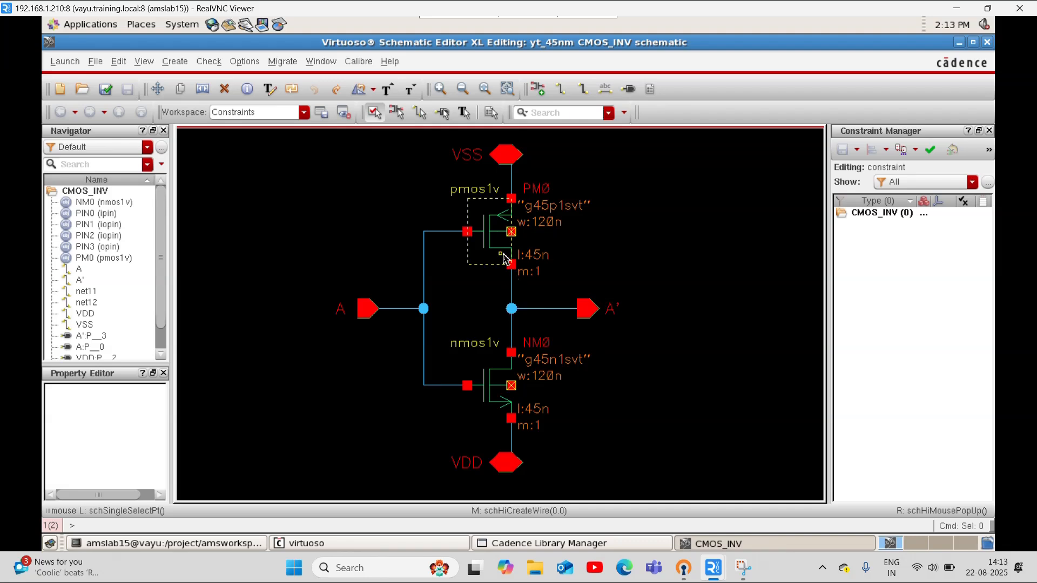
# Wire the pmos1v body terminal to the VSS pin and the nmos1v body terminal to its source on the VDD connection
pyautogui.press('w')
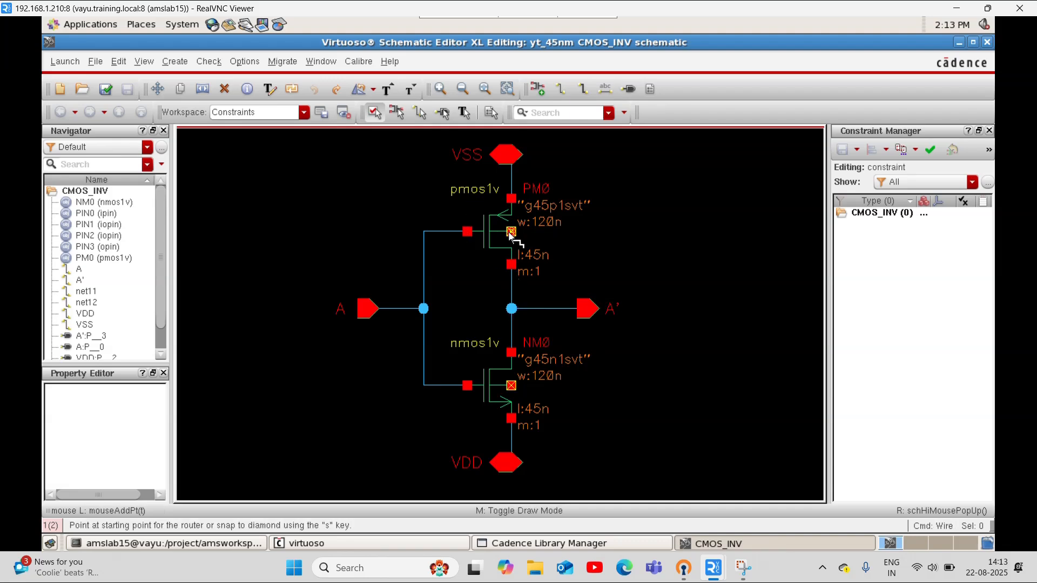
pyautogui.click(510, 235)
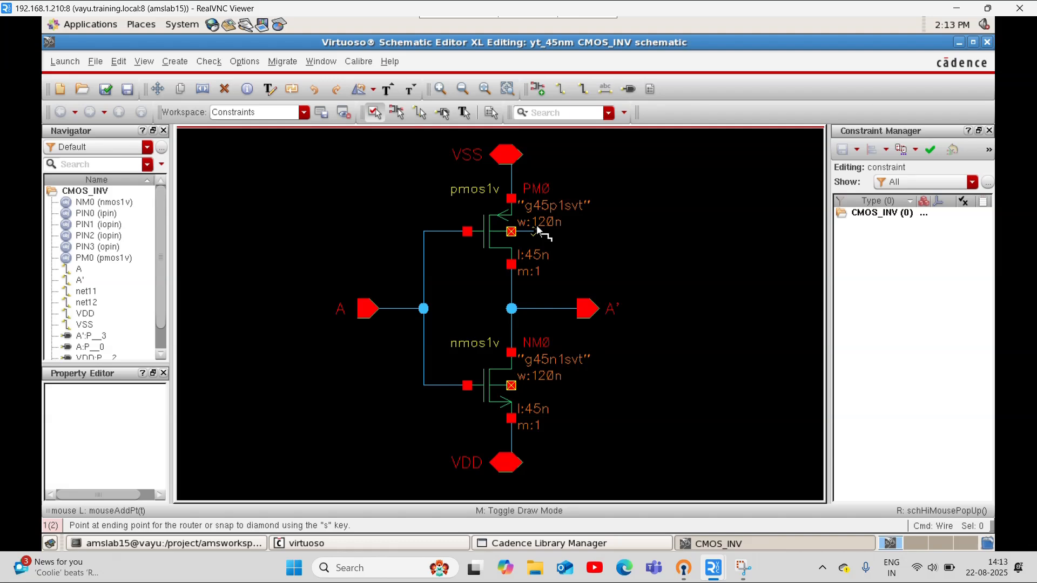
pyautogui.click(537, 226)
pyautogui.click(507, 158)
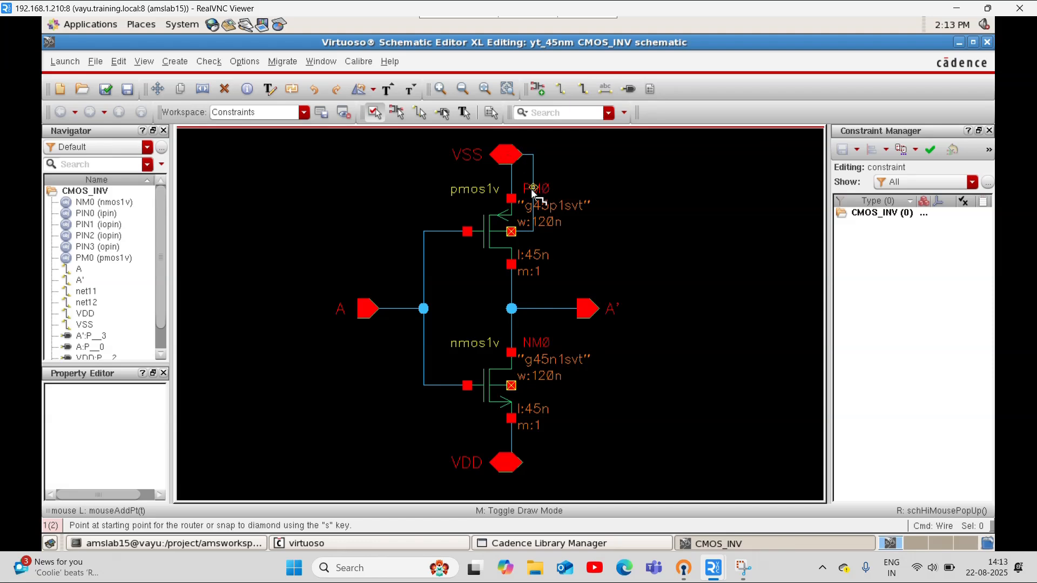
pyautogui.click(510, 384)
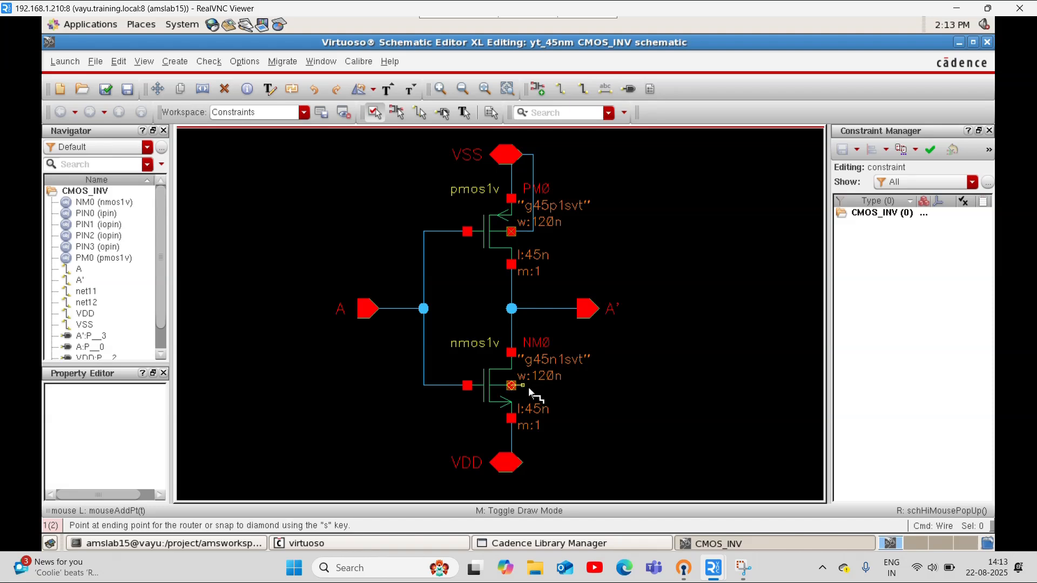
pyautogui.click(513, 465)
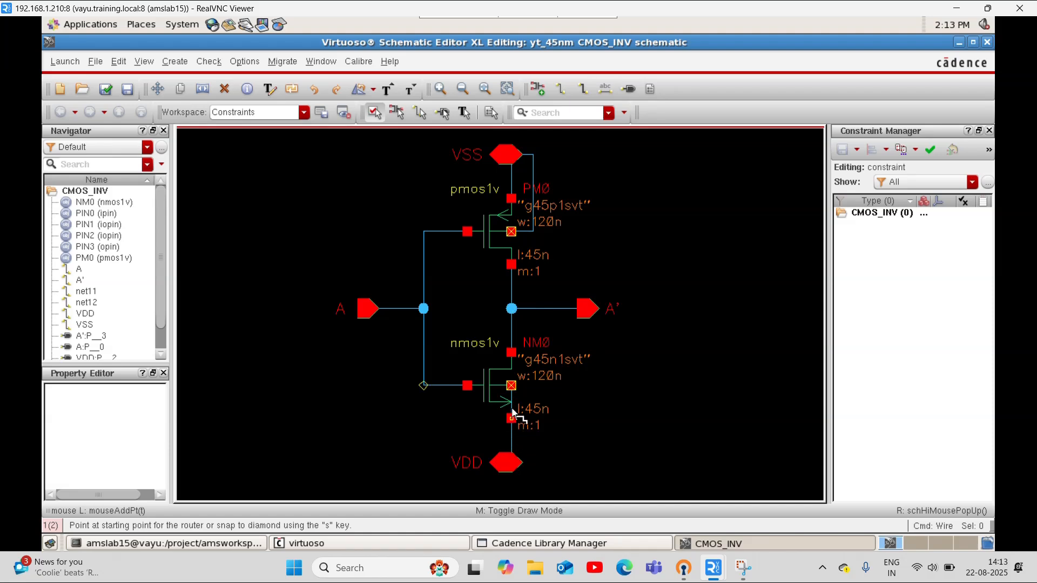
pyautogui.press('Escape')
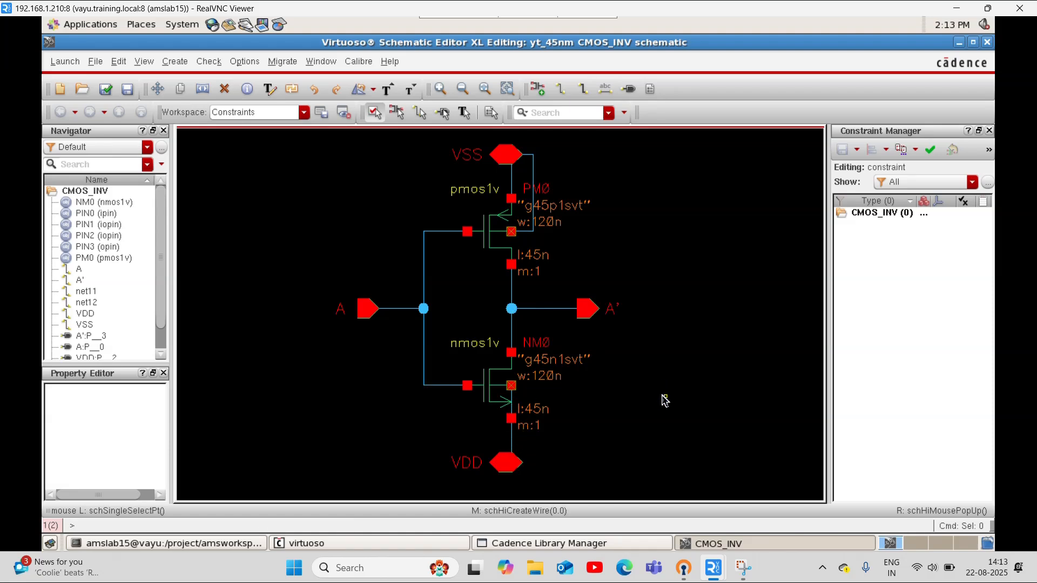
# Inspect the wire between the nmos1v body and source, and fit the whole schematic in view
pyautogui.click(513, 404)
pyautogui.click(514, 408)
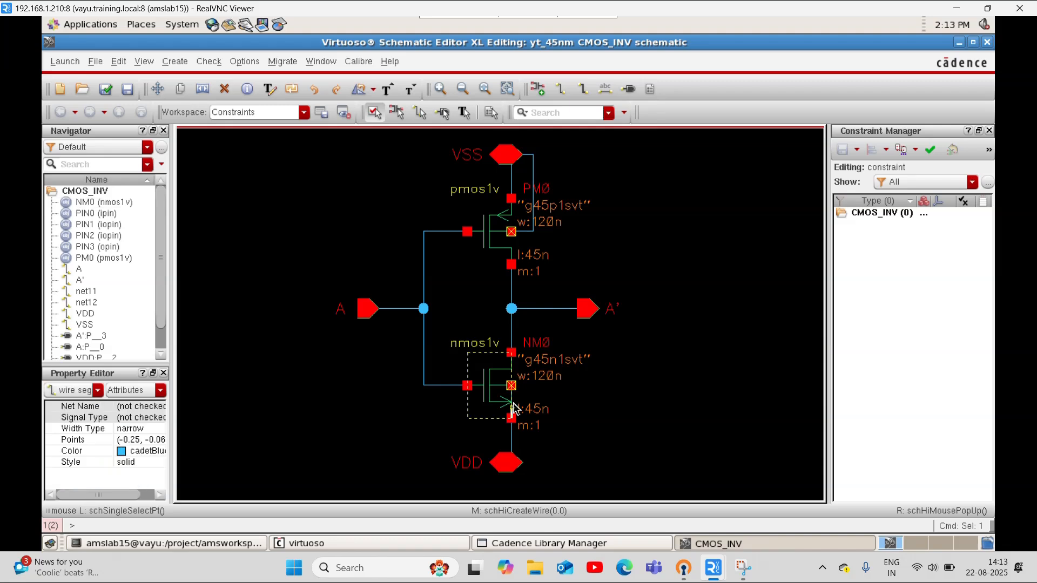
pyautogui.click(513, 404)
pyautogui.click(513, 404)
pyautogui.scroll(2, 515, 406)
pyautogui.scroll(-2, 541, 405)
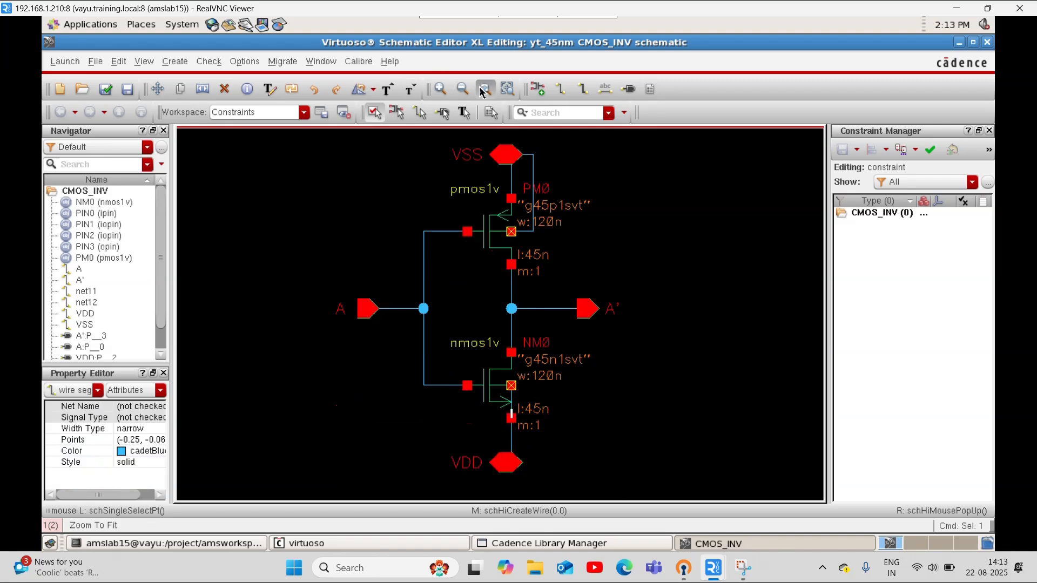
pyautogui.click(483, 89)
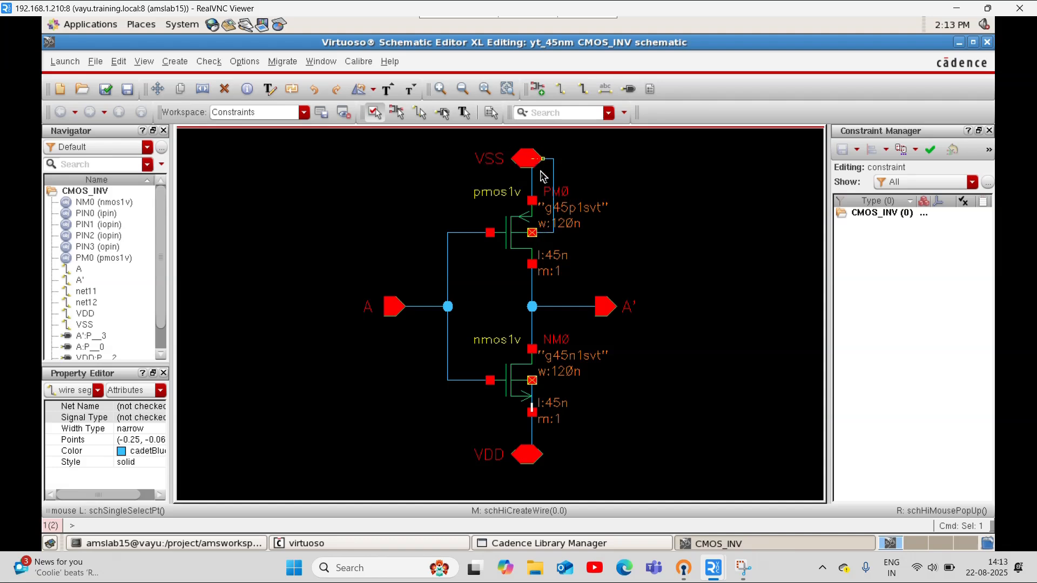
pyautogui.click(624, 425)
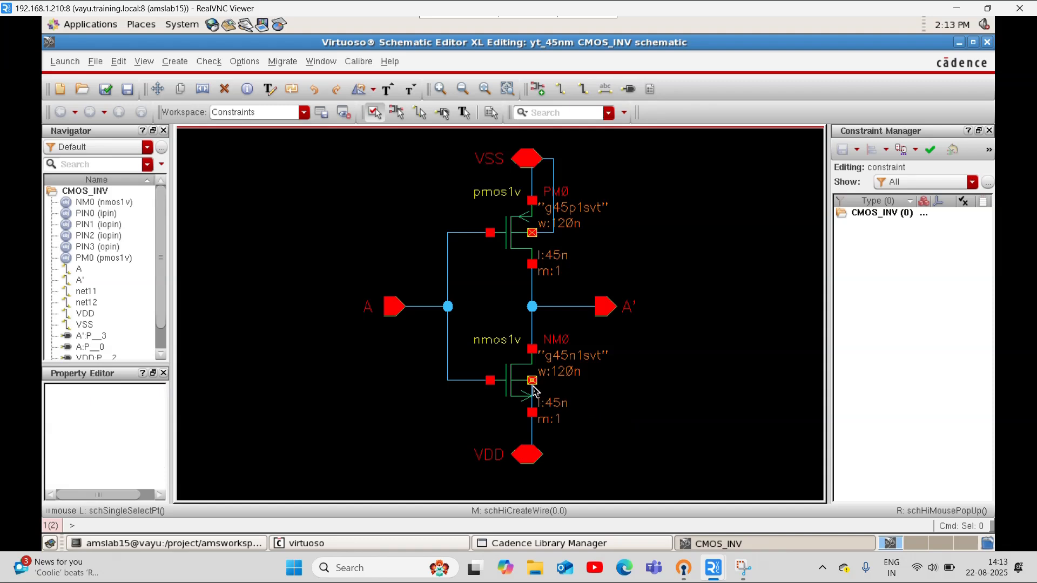
# Rename the supply pin below the nmos1v transistor as VSS
pyautogui.click(497, 457)
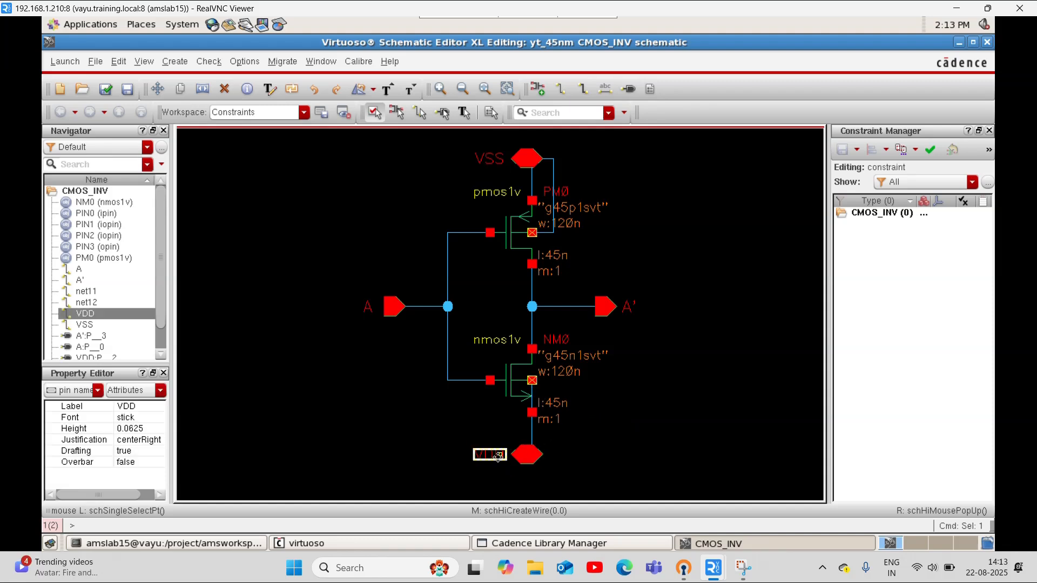
pyautogui.moveTo(457, 433); pyautogui.dragTo(564, 496)
pyautogui.press('q')
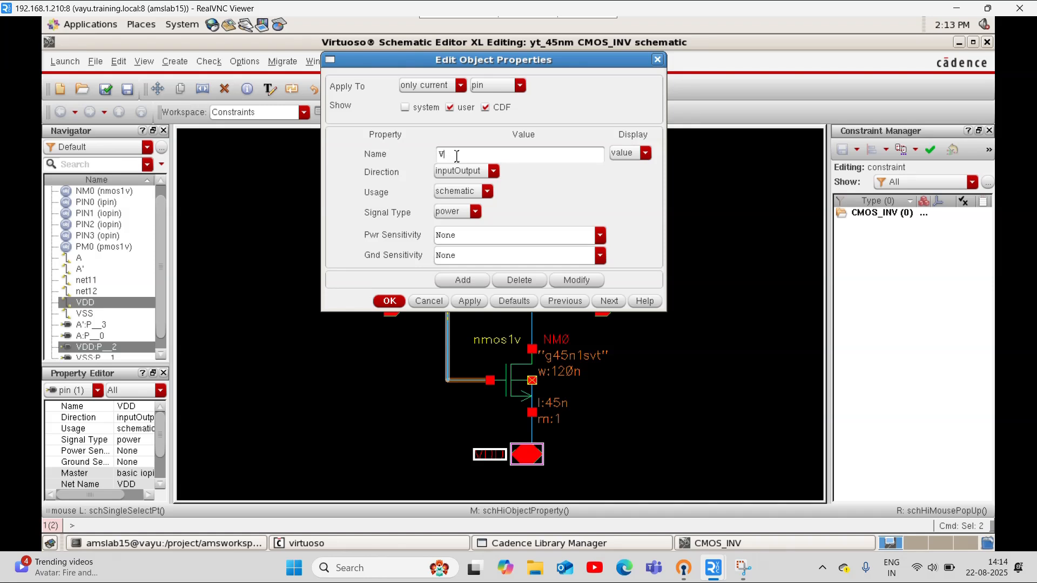
pyautogui.write('vss')
pyautogui.press('Return')
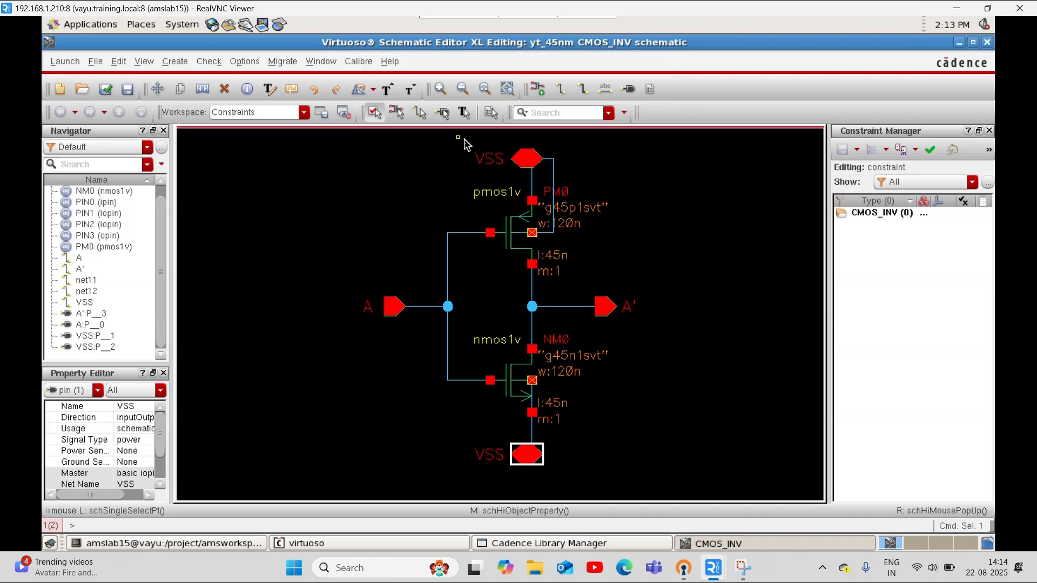
# Rename the supply pin above the pmos1v transistor as VDD, and check and save the schematic
pyautogui.moveTo(463, 143); pyautogui.dragTo(559, 182)
pyautogui.hotkey('shift', 'q')
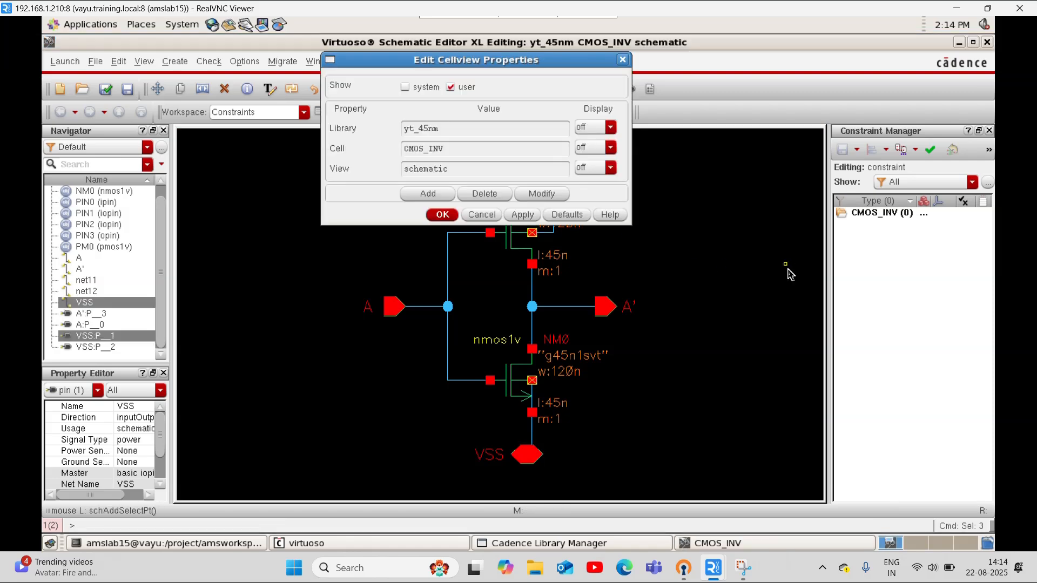
pyautogui.click(441, 215)
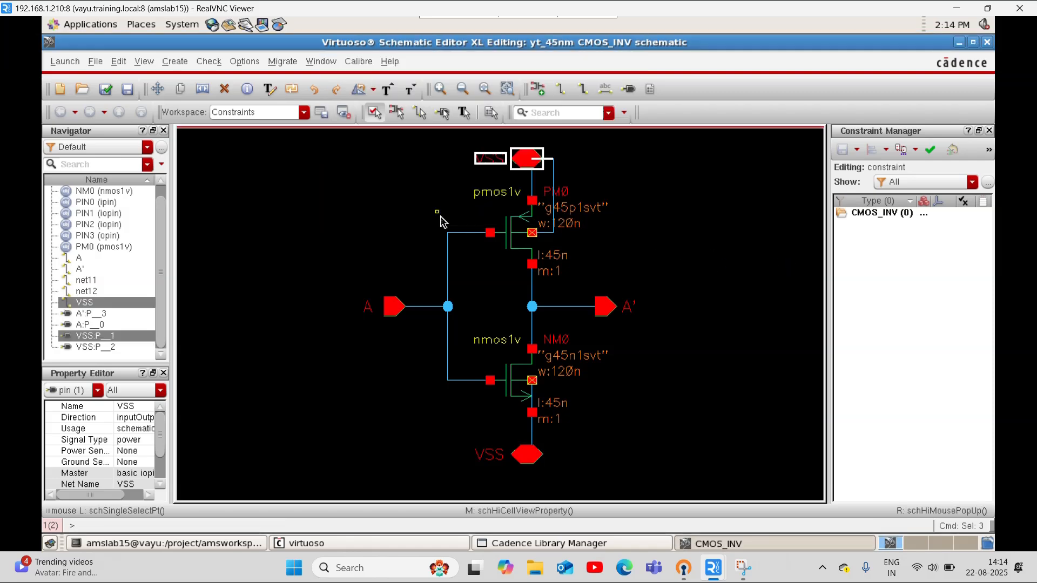
pyautogui.press('q')
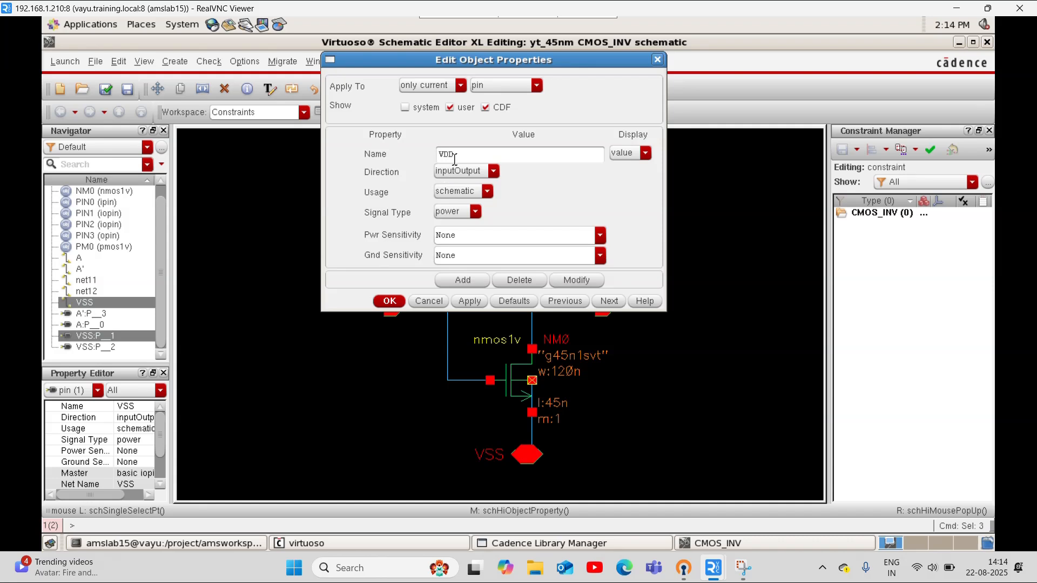
pyautogui.press('Return')
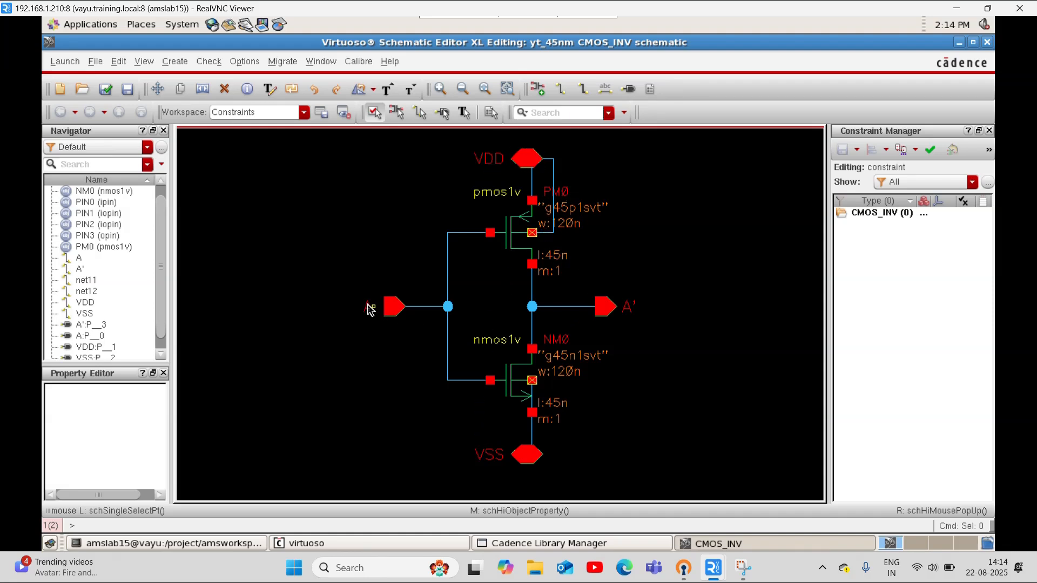
pyautogui.click(122, 92)
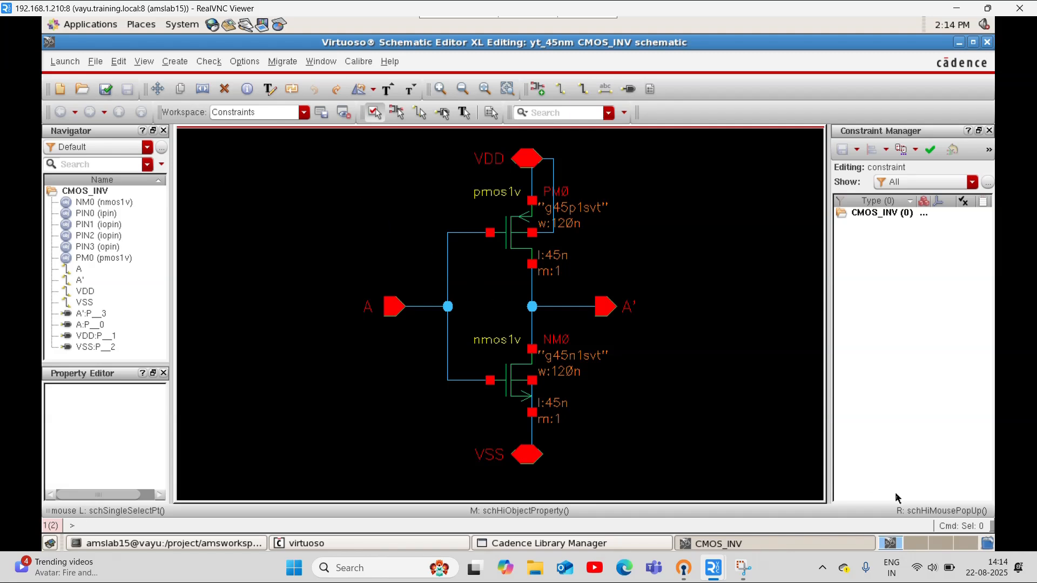
# Launch Layout XL from the schematic, creating a new layout view of CMOS_INV in yt_45nm with automatic configuration
pyautogui.press('shift')
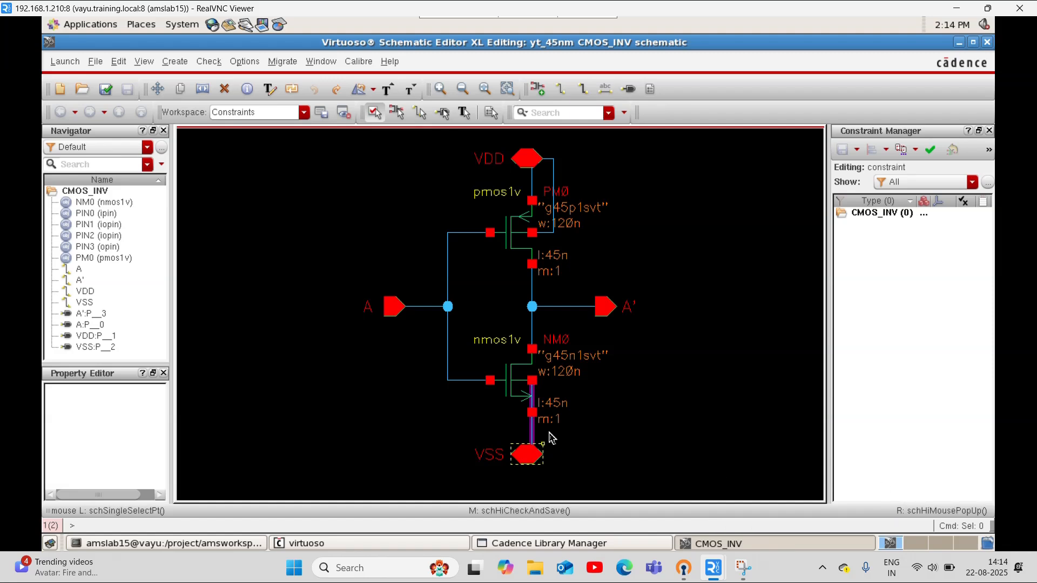
pyautogui.click(65, 61)
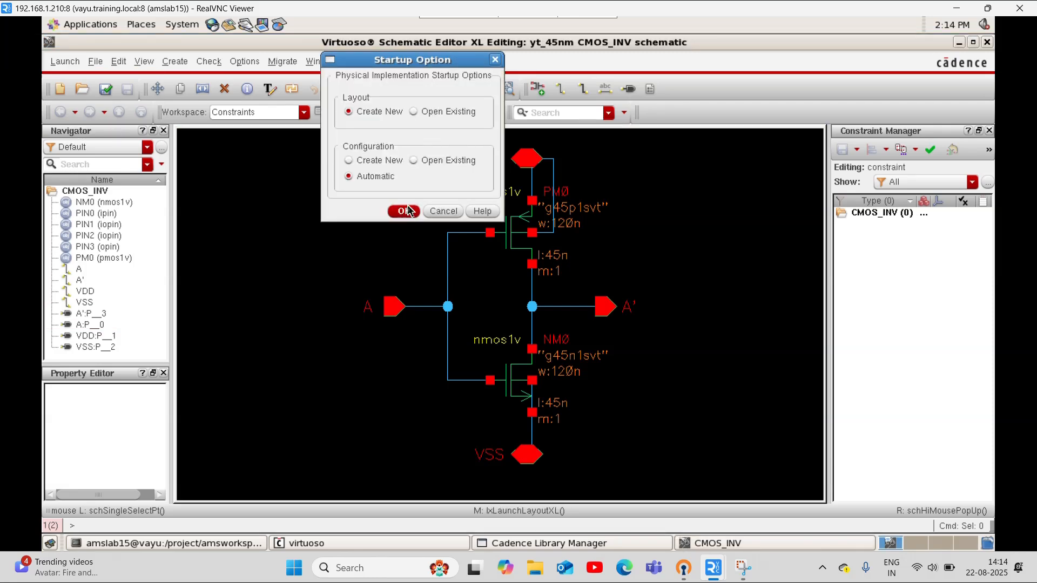
pyautogui.click(407, 211)
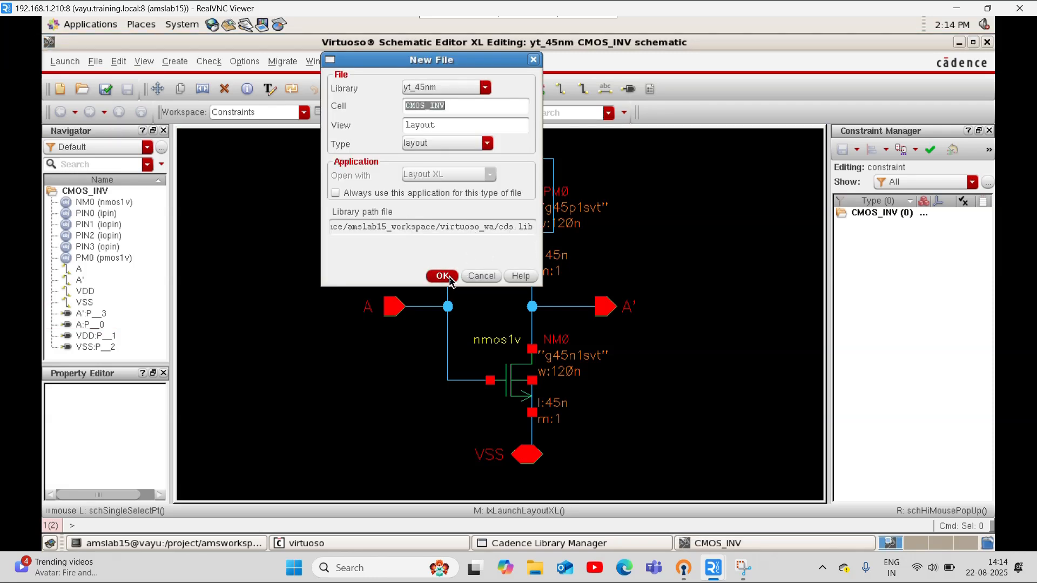
pyautogui.click(442, 276)
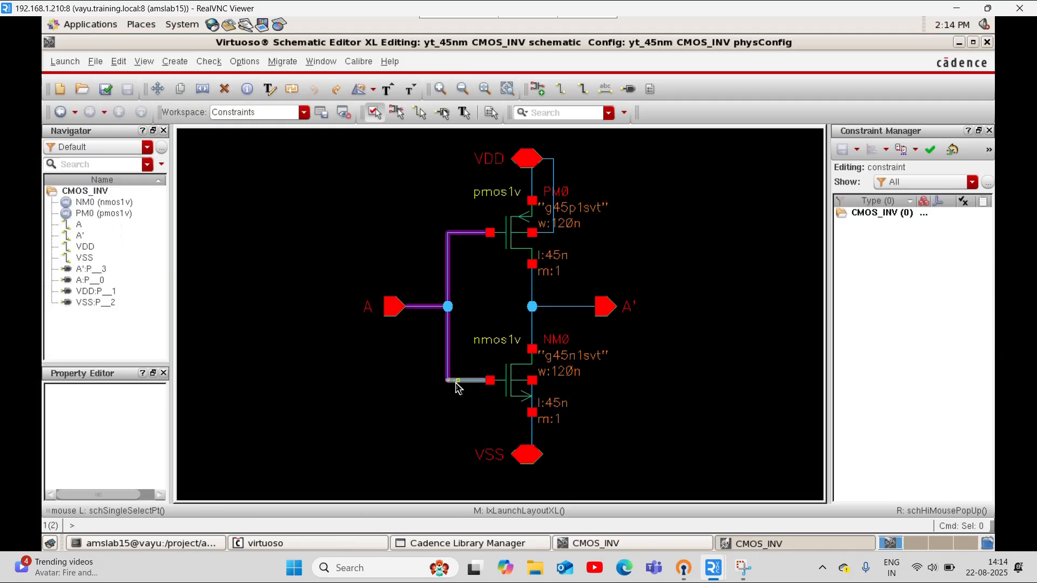
# Bring up the CMOS_INV layout window and generate the instances, I/O pins and PR boundary from the source schematic
pyautogui.click(826, 544)
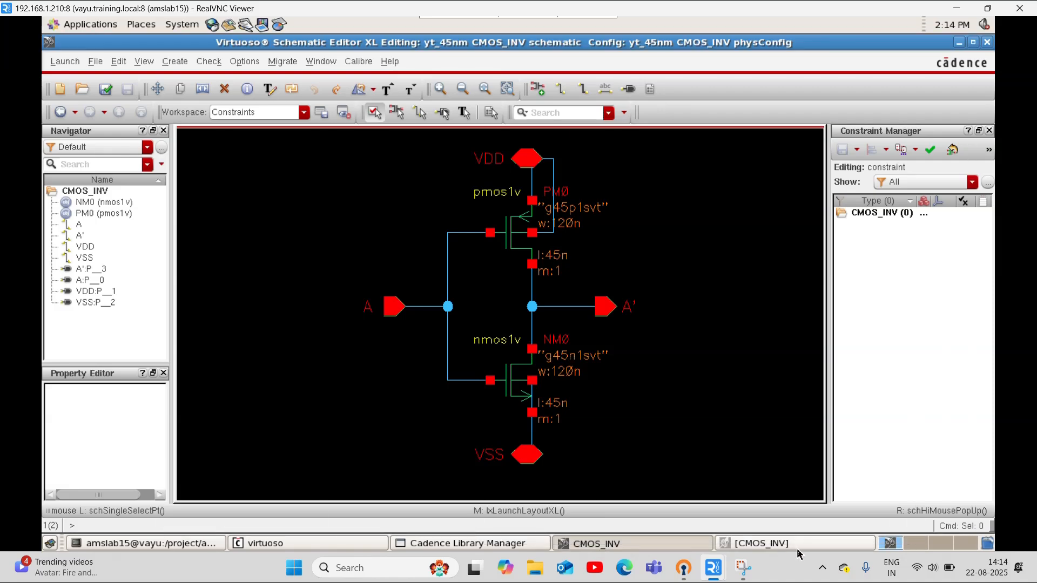
pyautogui.click(781, 542)
pyautogui.press('f')
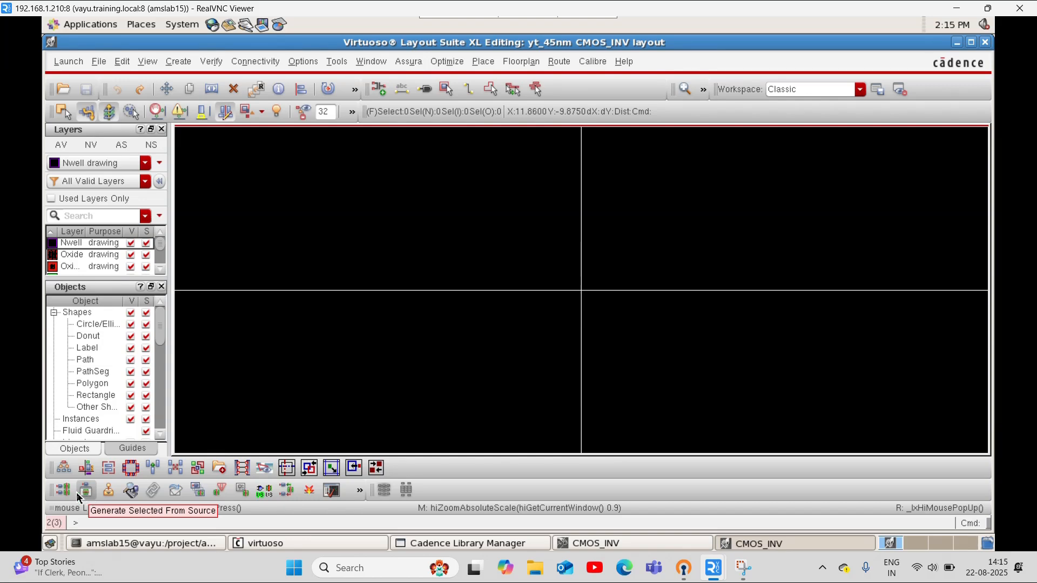
pyautogui.click(76, 492)
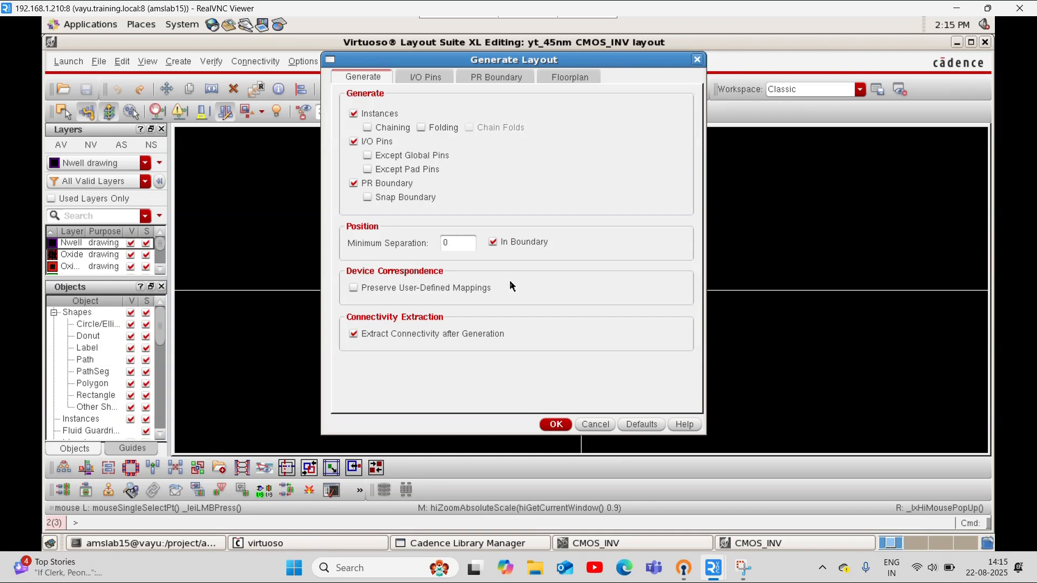
pyautogui.press('Return')
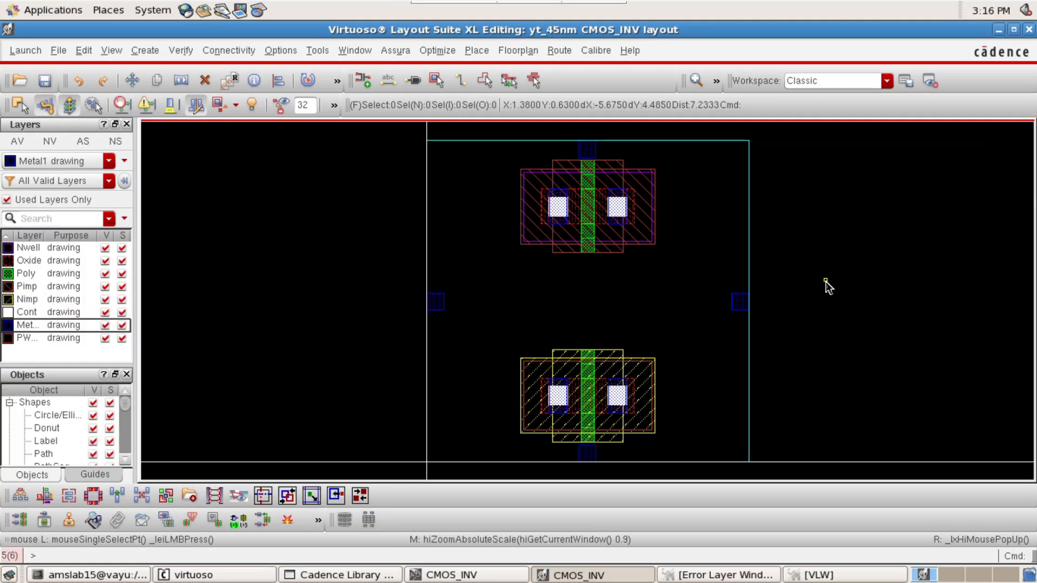
# Set the PR boundary's height to 1.71 by editing the Y coordinates of its two upper corner points
pyautogui.click(658, 307)
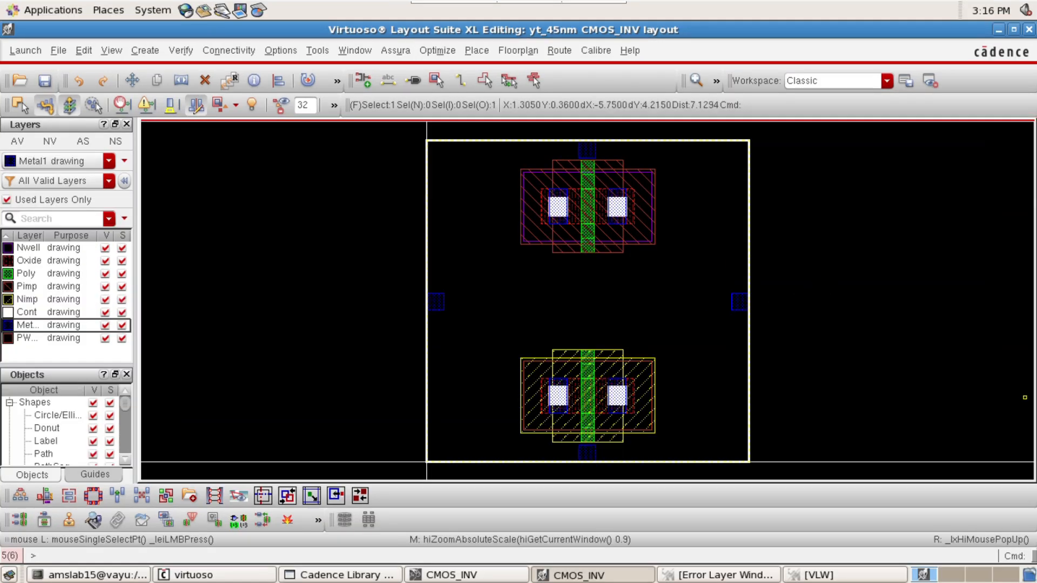
pyautogui.press('q')
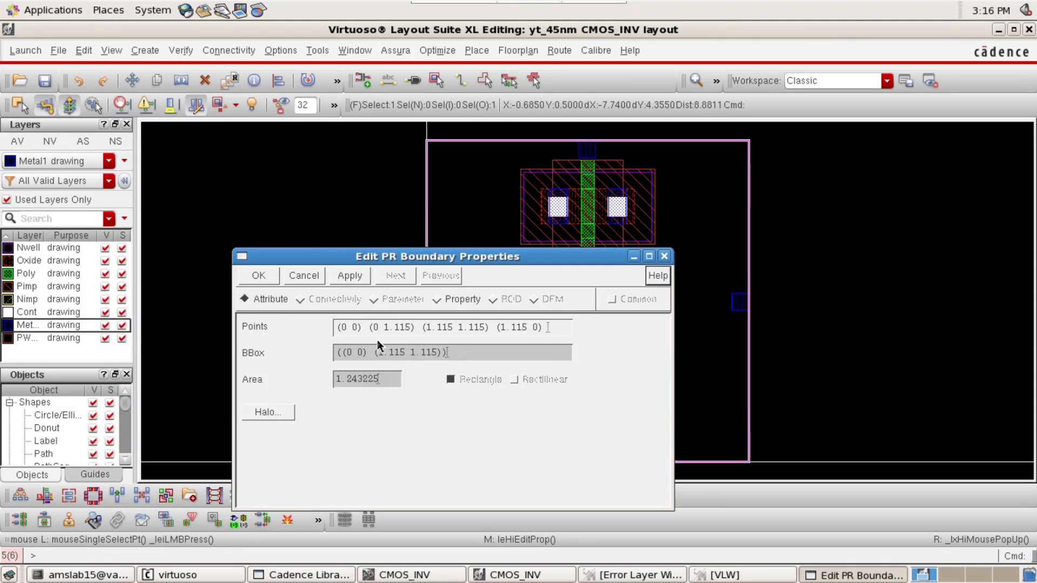
pyautogui.click(408, 330)
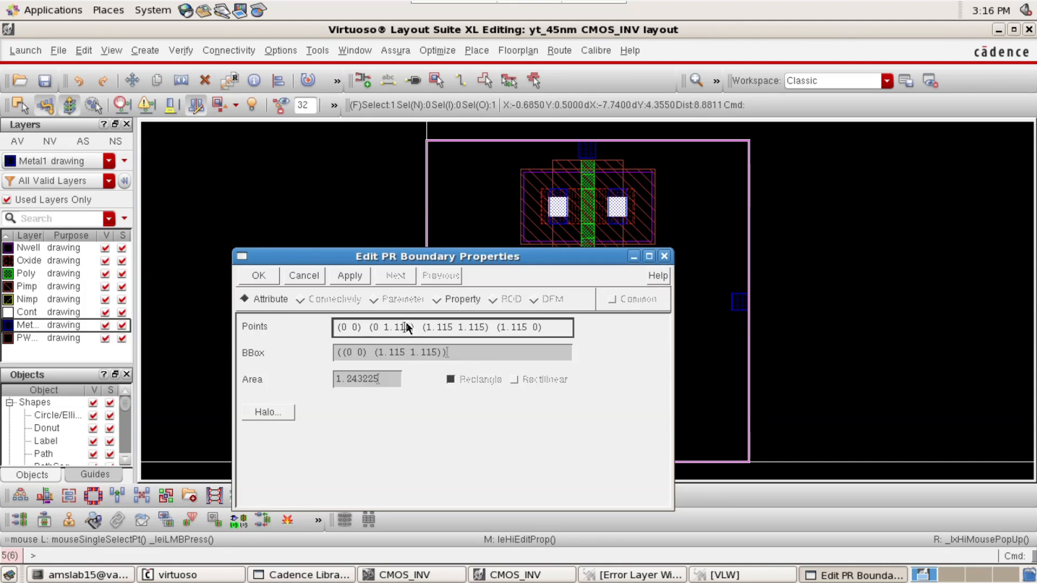
pyautogui.press('BackSpace')
pyautogui.press('BackSpace')
pyautogui.press('BackSpace')
pyautogui.write('71')
pyautogui.press('Delete')
pyautogui.press('BackSpace')
pyautogui.press('BackSpace')
pyautogui.write('71')
pyautogui.press('Return')
pyautogui.press('f')
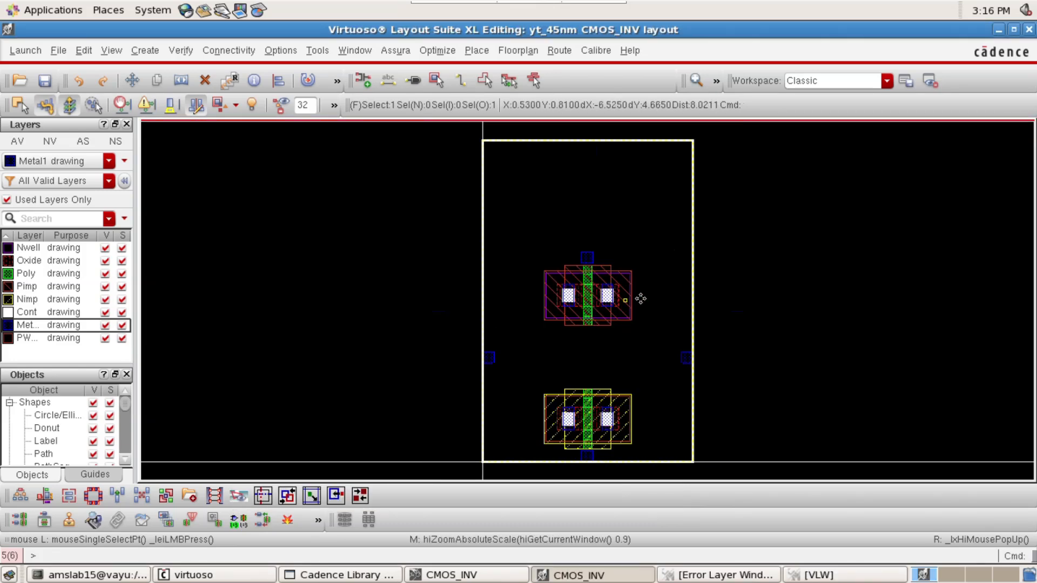
pyautogui.click(766, 294)
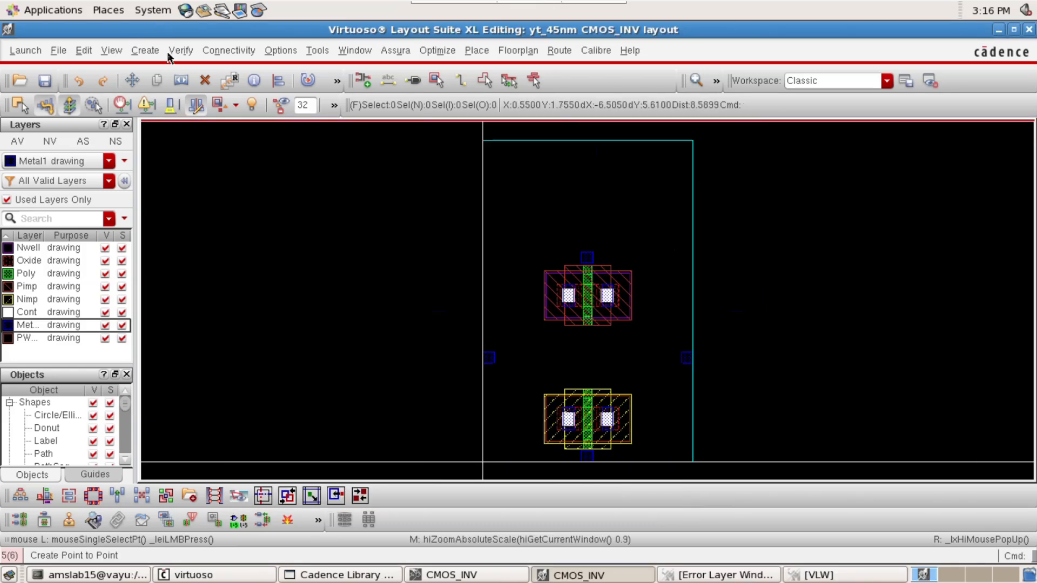
pyautogui.click(145, 51)
pyautogui.moveTo(160, 254)
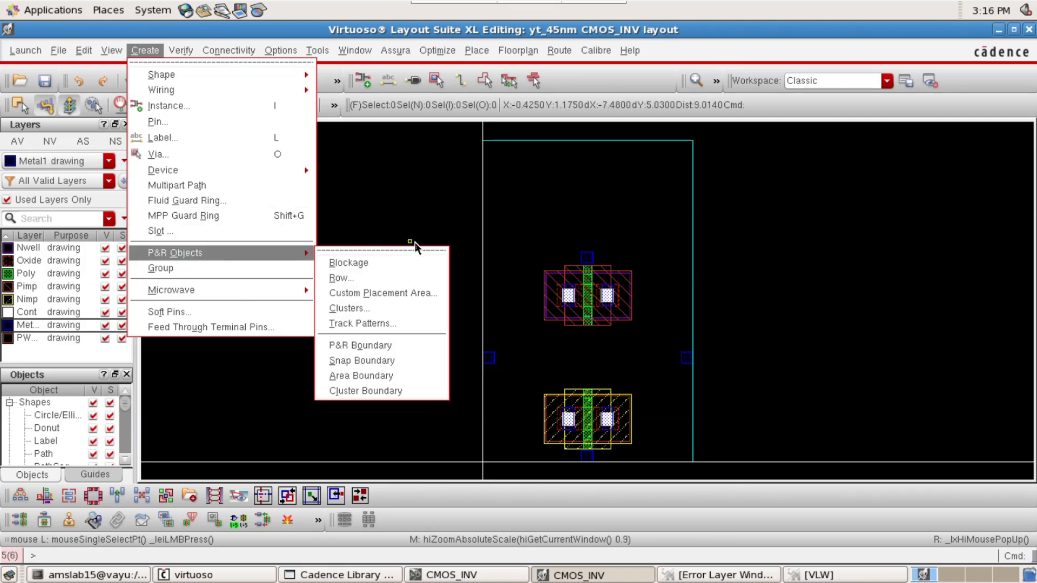
pyautogui.click(865, 220)
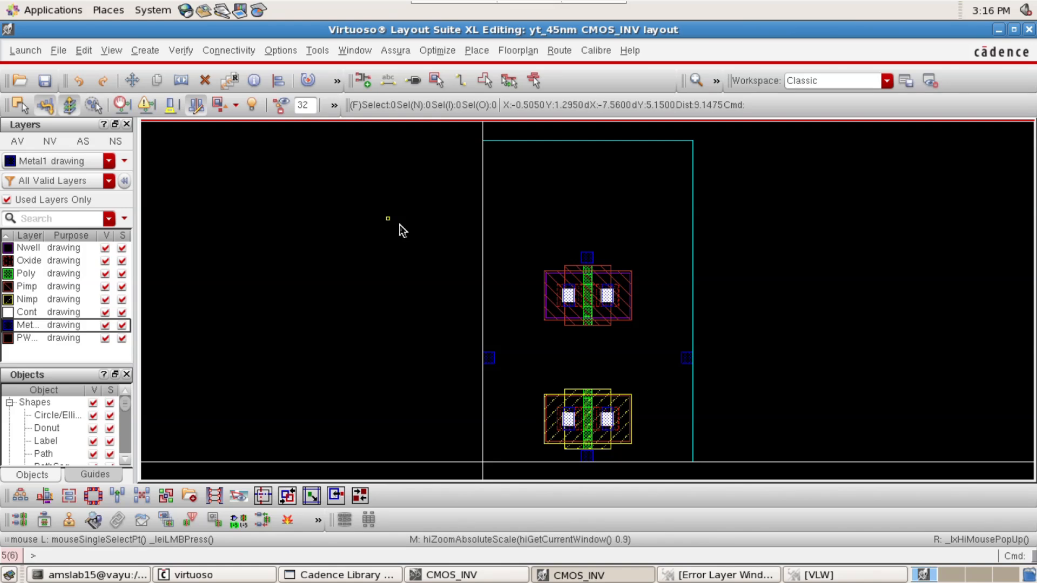
# Change the layer of all four layout pins together to Metal1 pin
pyautogui.click(587, 257)
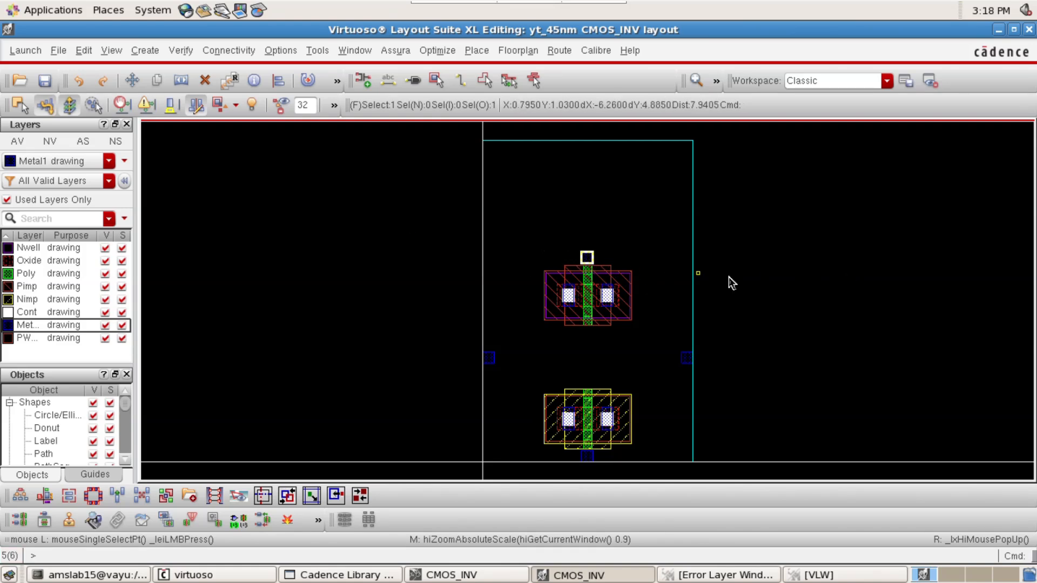
pyautogui.keyDown('shift'); pyautogui.click(488, 359); pyautogui.keyUp('shift')
pyautogui.keyDown('shift'); pyautogui.click(587, 457); pyautogui.keyUp('shift')
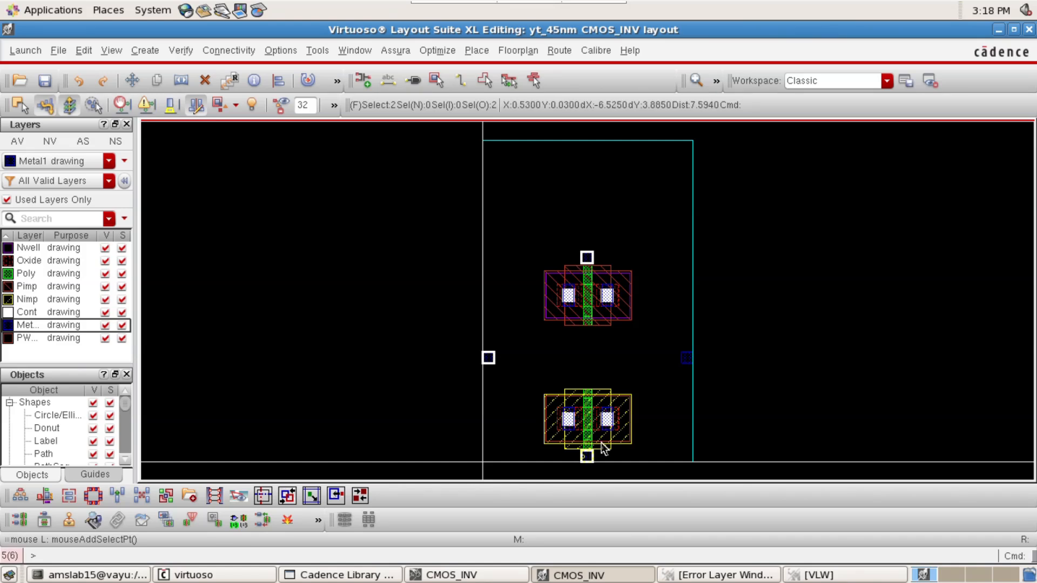
pyautogui.keyDown('shift'); pyautogui.click(688, 358); pyautogui.keyUp('shift')
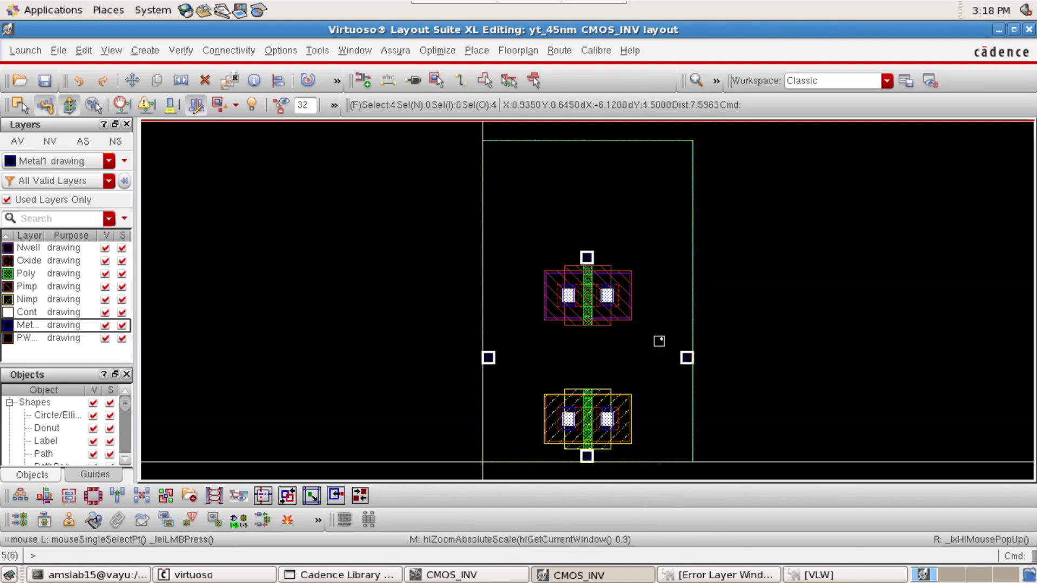
pyautogui.press('q')
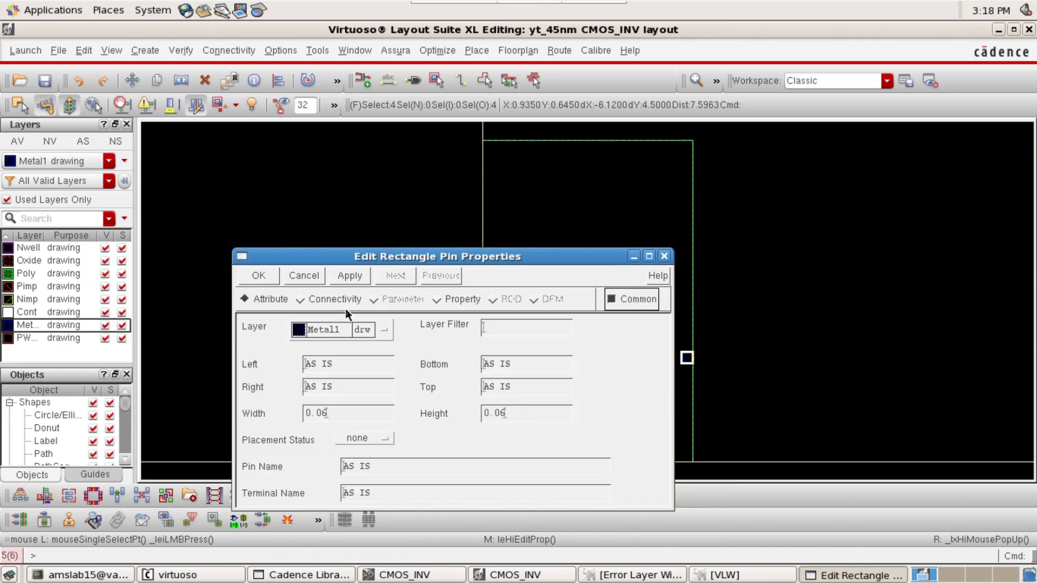
pyautogui.click(386, 331)
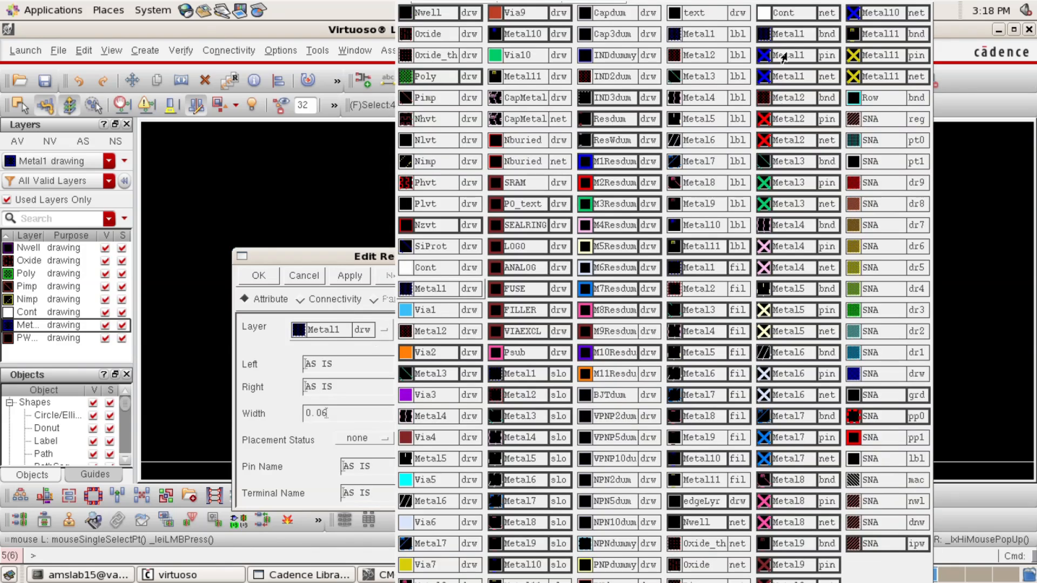
pyautogui.click(783, 57)
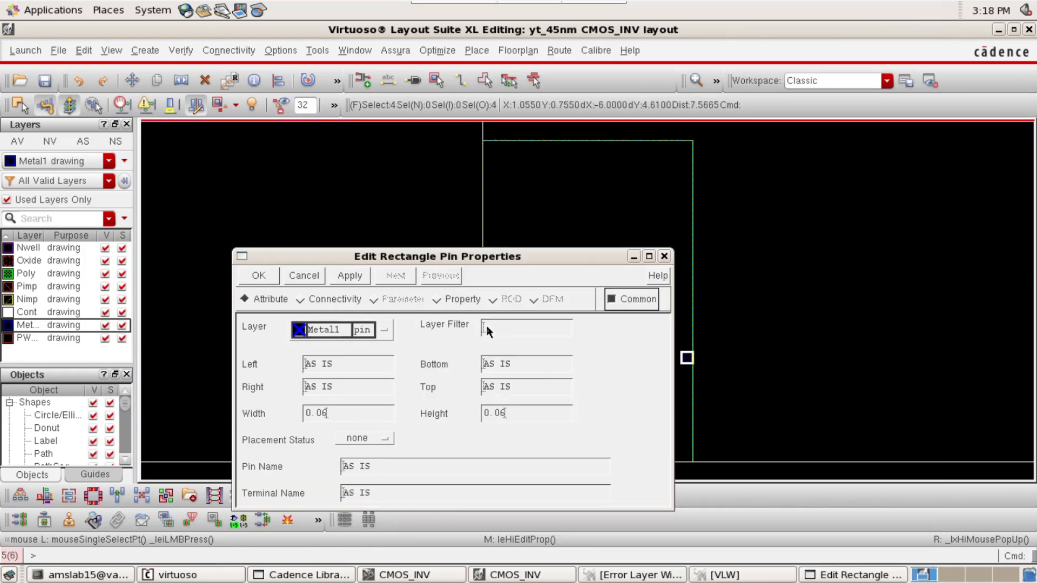
pyautogui.click(271, 282)
pyautogui.click(861, 308)
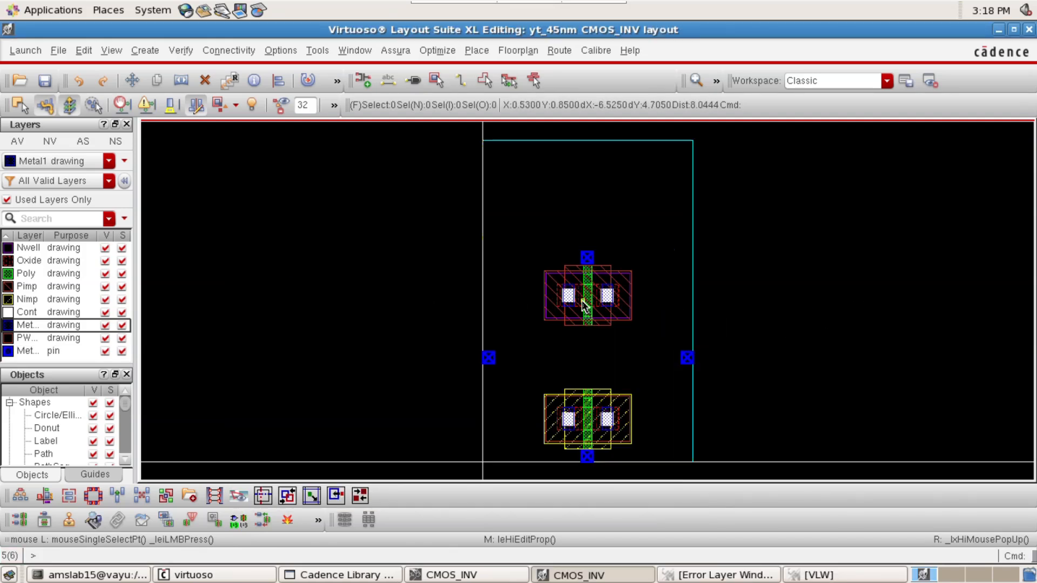
# Move the pin above the PMOS transistor straight up onto the upper edge of the PR boundary
pyautogui.click(586, 260)
pyautogui.press('m')
pyautogui.click(587, 259)
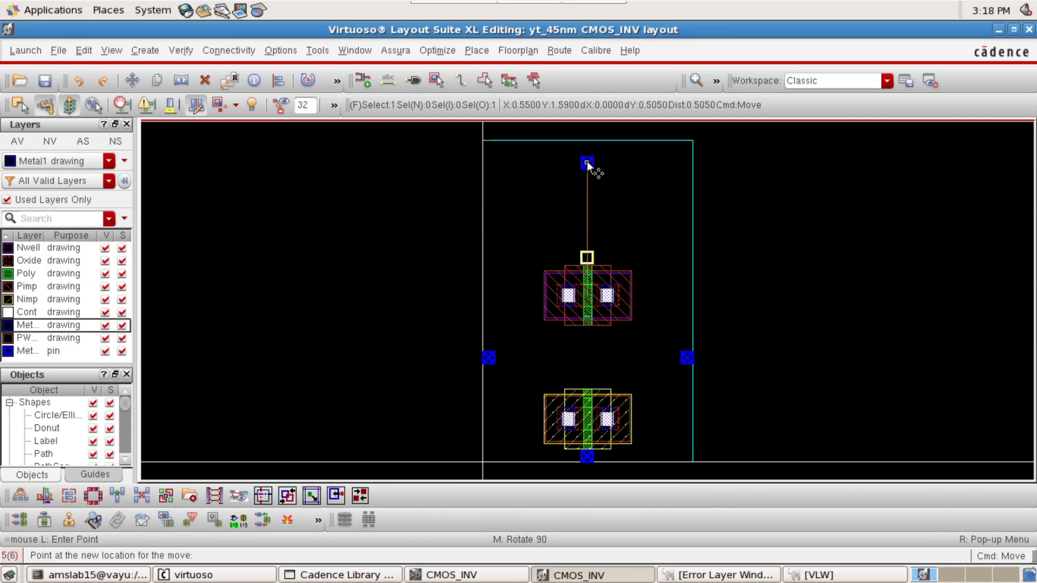
pyautogui.click(587, 139)
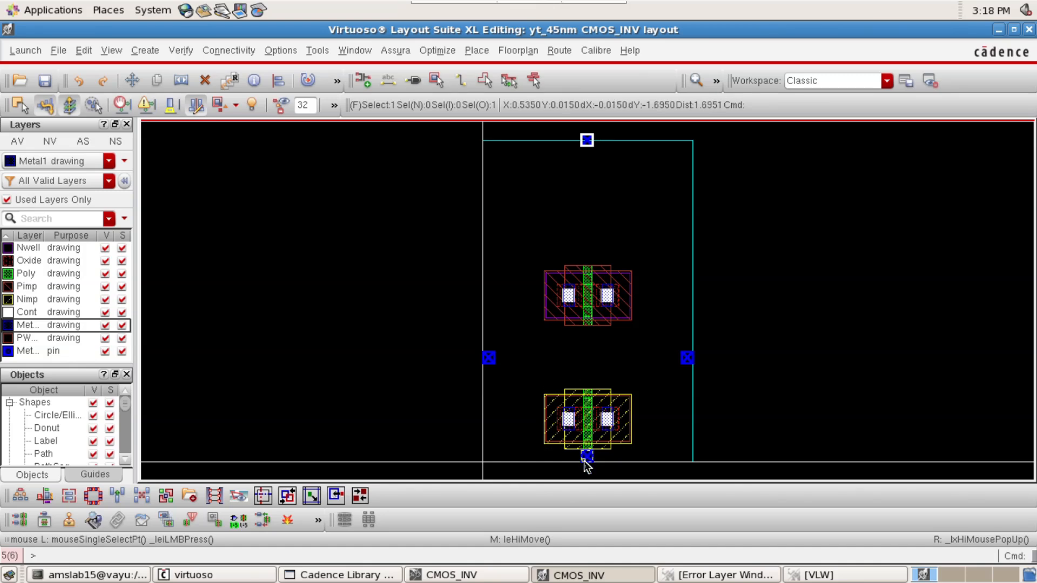
# Move the pin below the NMOS transistor straight down so it is centred on the PR boundary's lower edge
pyautogui.scroll(2, 585, 460)
pyautogui.press('m')
pyautogui.click(588, 443)
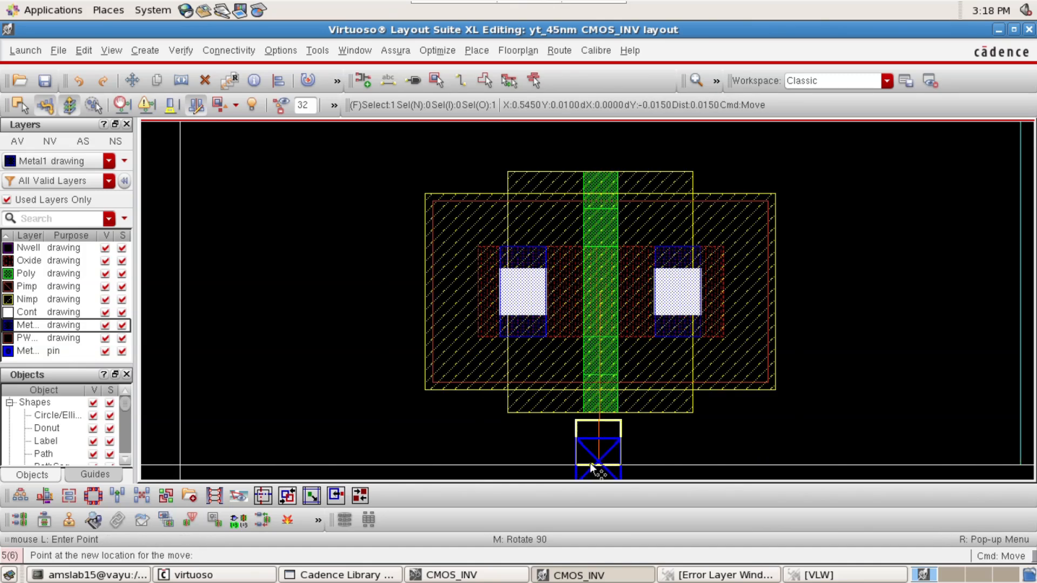
pyautogui.click(591, 464)
pyautogui.scroll(-3, 655, 358)
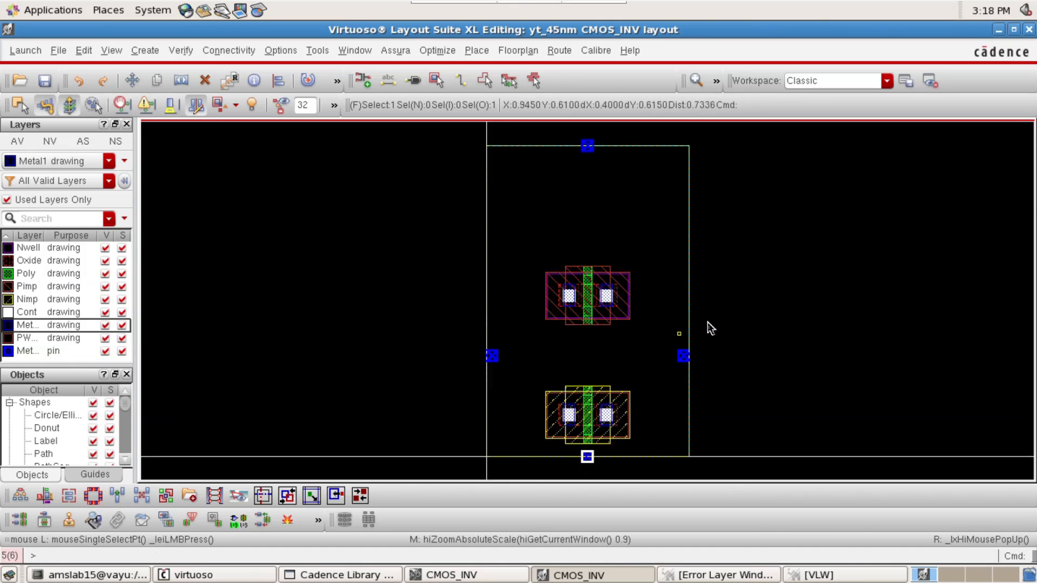
# Move the PMOS and NMOS together 0.32 to the left so they sit near the PR boundary's left edge
pyautogui.moveTo(508, 227); pyautogui.dragTo(652, 455)
pyautogui.scroll(2, 497, 435)
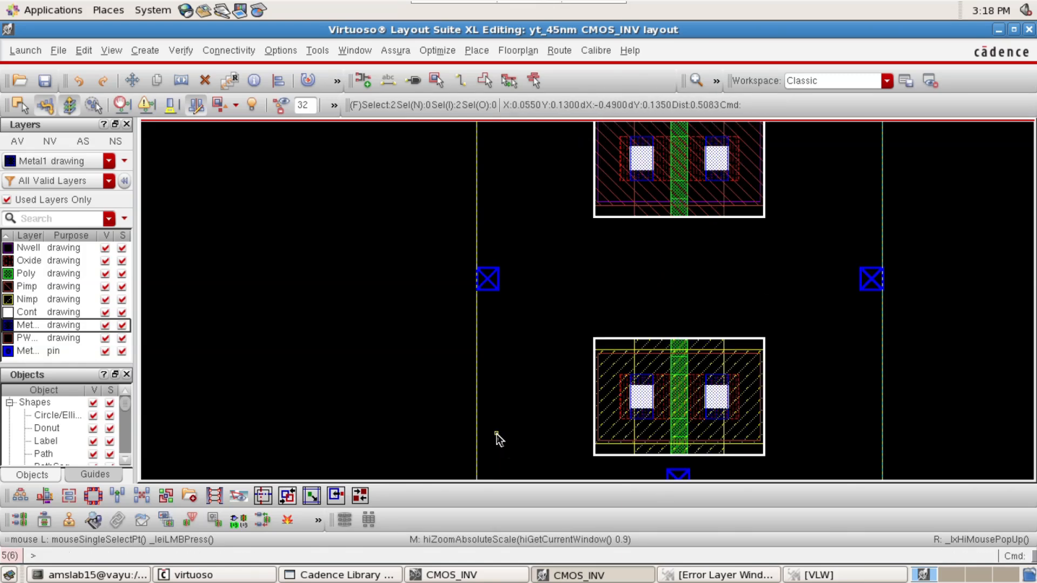
pyautogui.press('m')
pyautogui.click(524, 405)
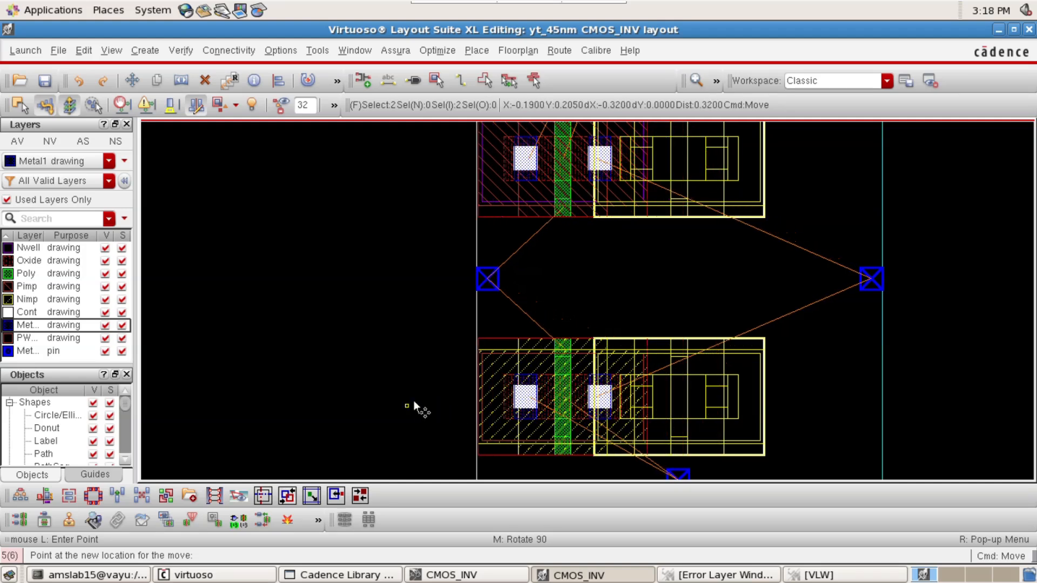
pyautogui.click(407, 404)
pyautogui.click(469, 437)
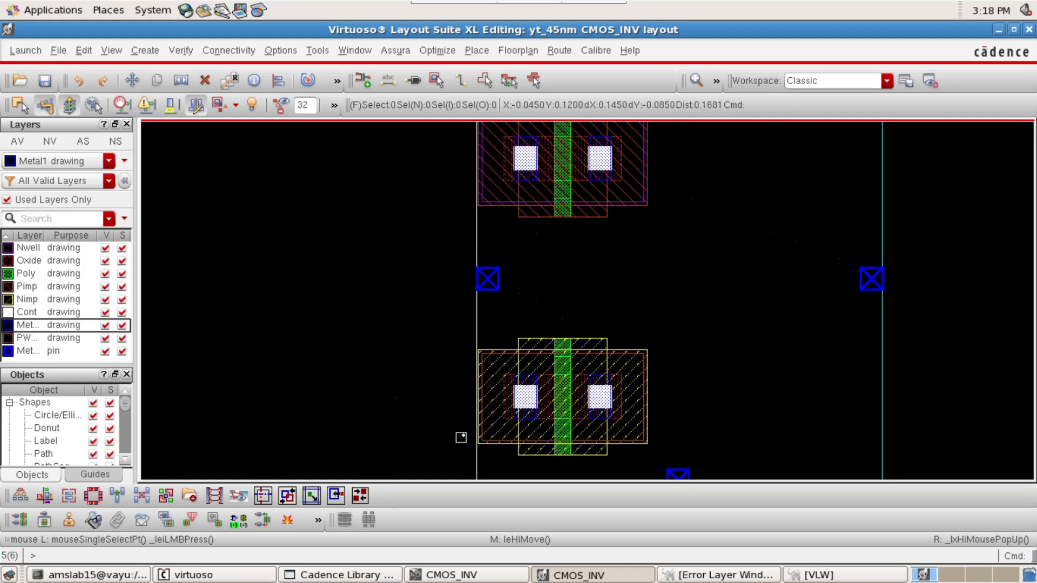
# Nudge the NMOS left by 0.005 so its outline is flush with the PR boundary's left edge
pyautogui.scroll(4, 470, 439)
pyautogui.click(572, 399)
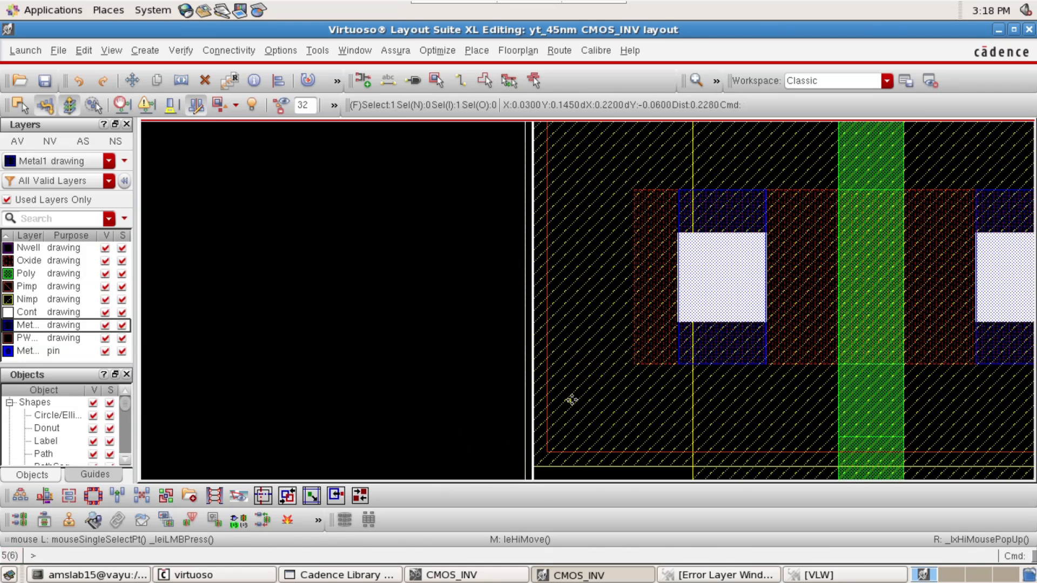
pyautogui.press('m')
pyautogui.click(565, 397)
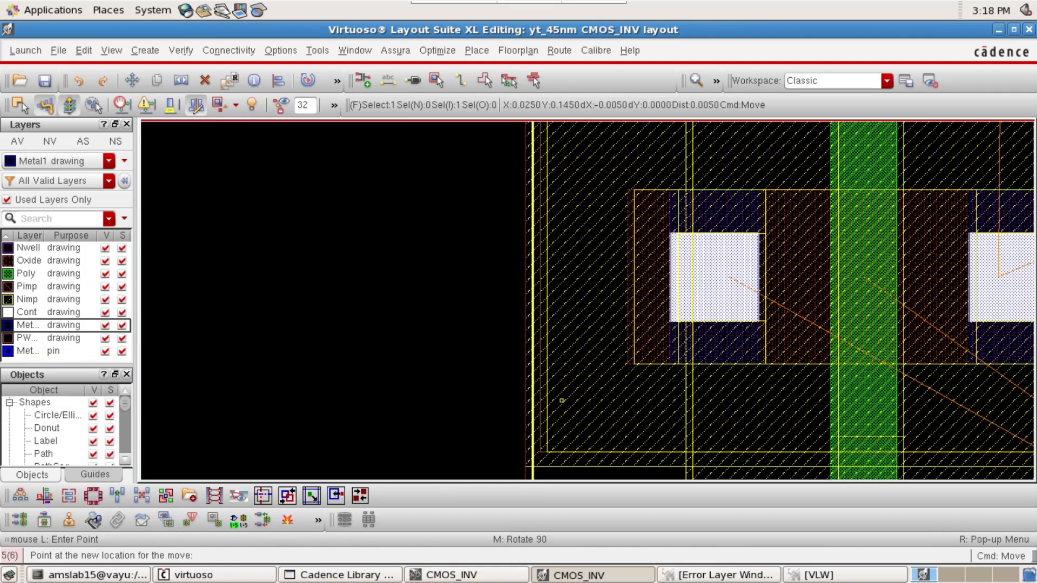
pyautogui.press('Escape')
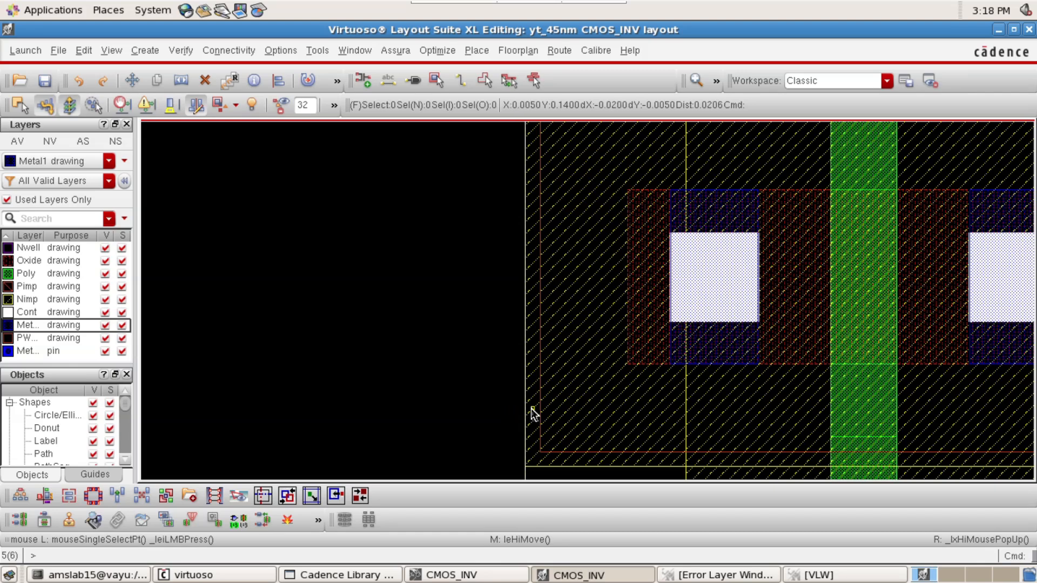
# Nudge the PMOS left so its outline is flush with the PR boundary's left edge
pyautogui.scroll(-10, 544, 356)
pyautogui.scroll(8, 492, 283)
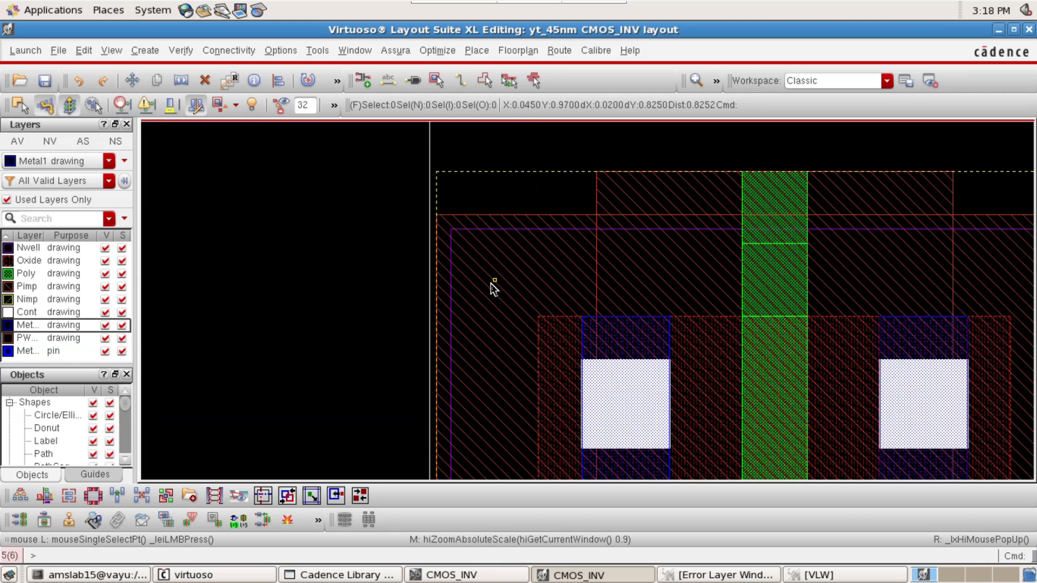
pyautogui.scroll(4, 386, 351)
pyautogui.click(581, 351)
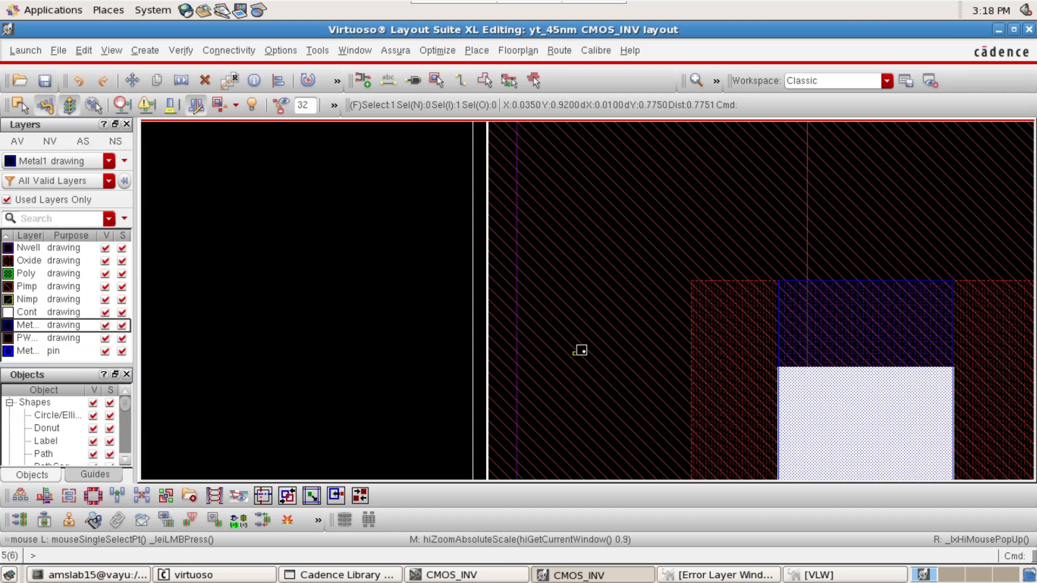
pyautogui.scroll(-5, 581, 351)
pyautogui.scroll(6, 458, 289)
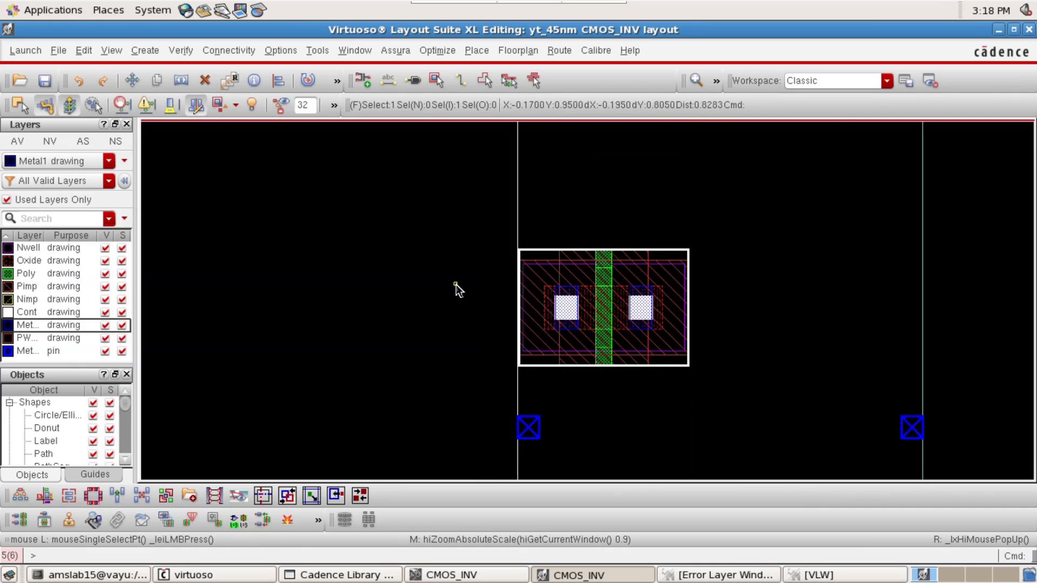
pyautogui.press('m')
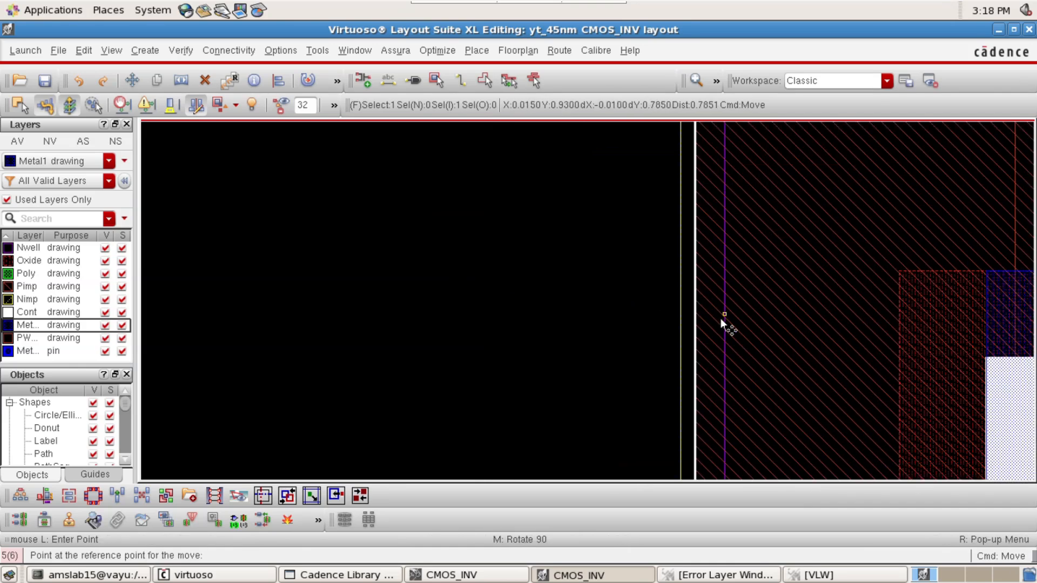
pyautogui.click(710, 319)
pyautogui.press('Escape')
pyautogui.press('f')
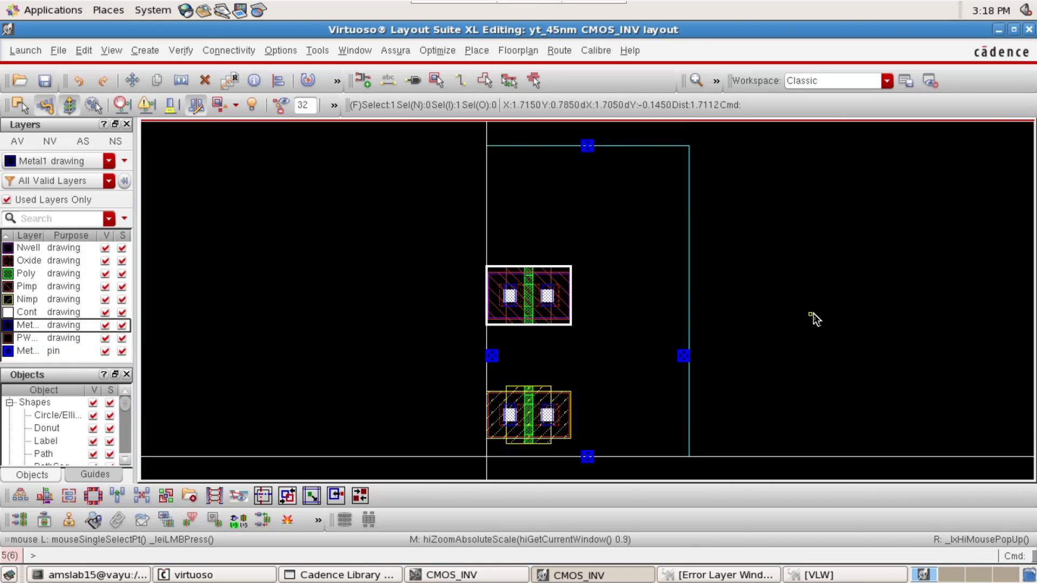
# Move the PMOS straight up, widening the gap between it and the NMOS
pyautogui.click(533, 305)
pyautogui.press('m')
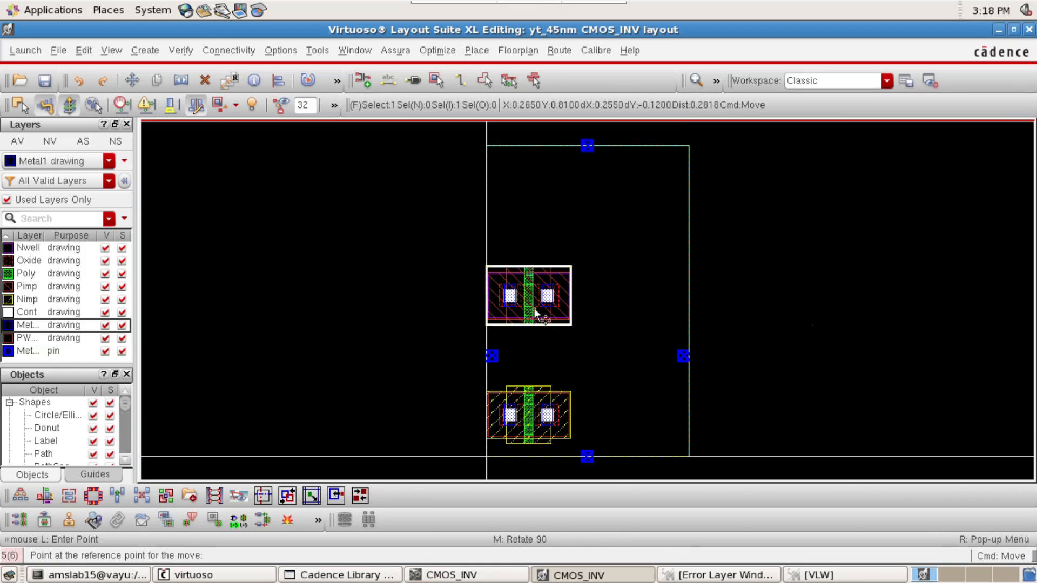
pyautogui.click(533, 306)
pyautogui.click(534, 264)
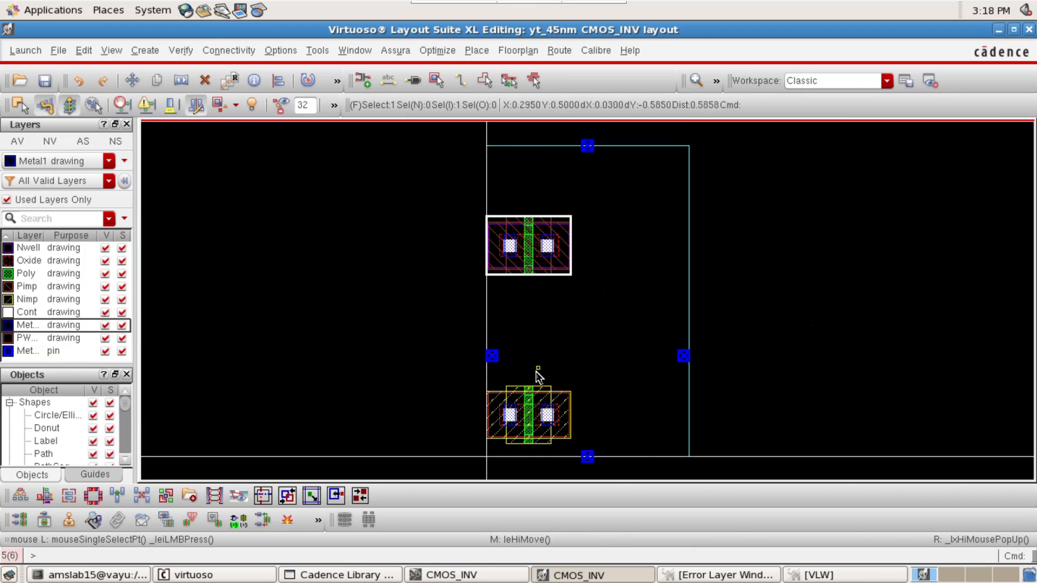
# Move the pin on the PR boundary's left edge straight up to about midway between the two transistors
pyautogui.click(492, 356)
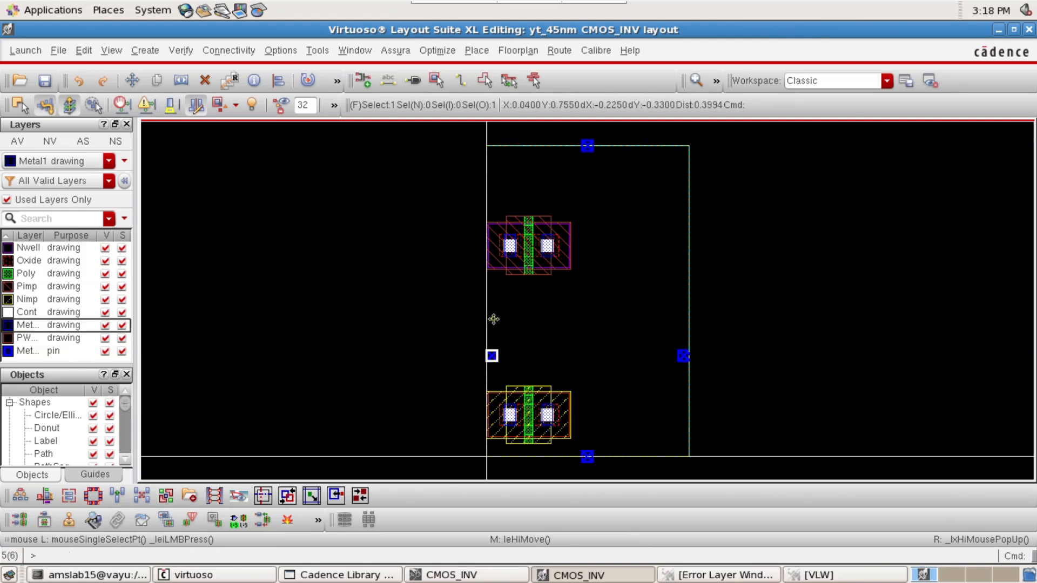
pyautogui.press('m')
pyautogui.click(493, 357)
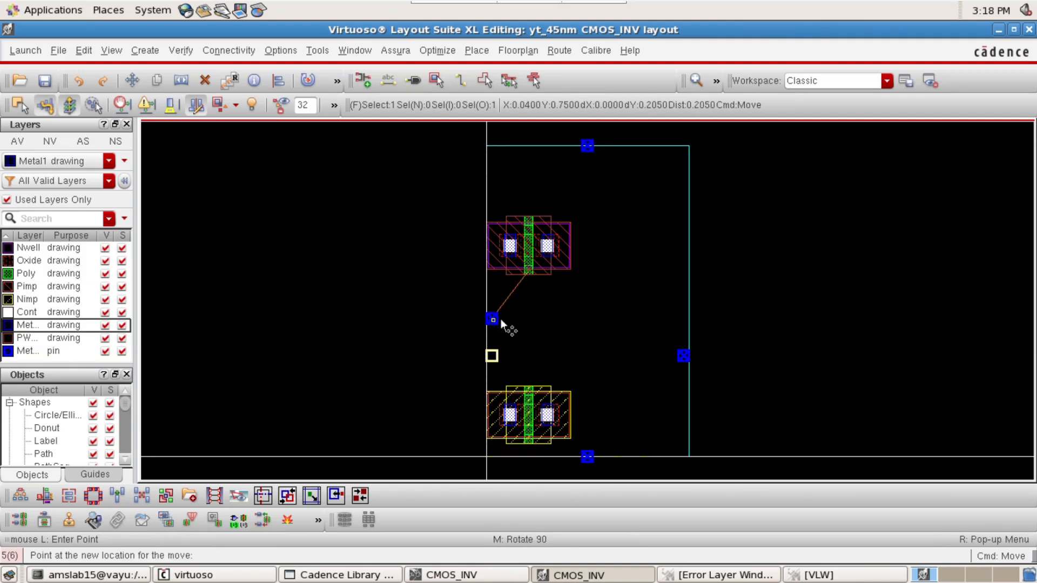
pyautogui.click(492, 321)
# Move the pin on the PR boundary's right edge up level with the left pin, and left until it lies within the transistors' width
pyautogui.click(684, 355)
pyautogui.press('m')
pyautogui.click(683, 356)
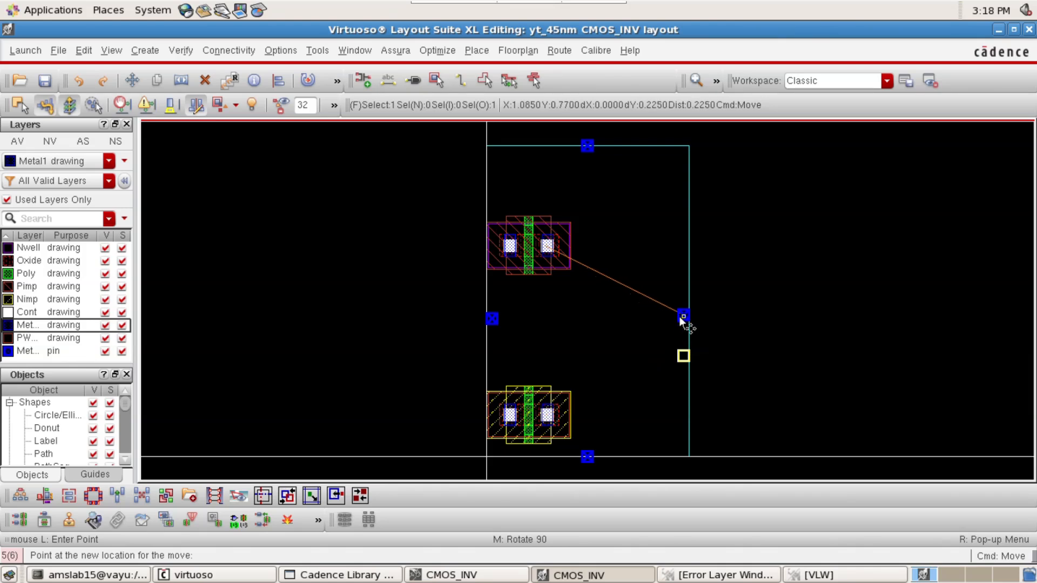
pyautogui.click(681, 316)
pyautogui.press('m')
pyautogui.click(682, 316)
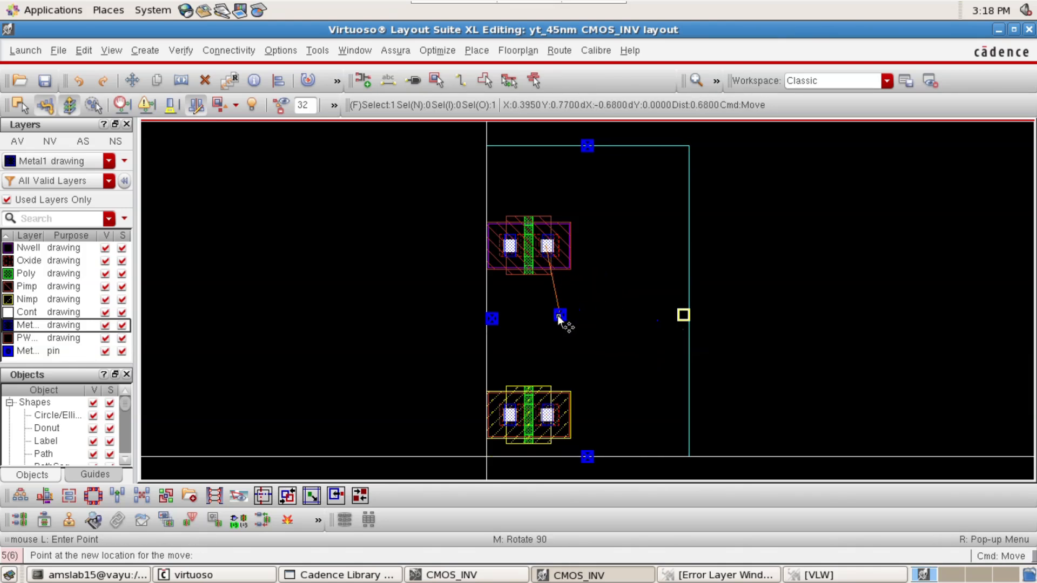
pyautogui.click(559, 316)
# Move the pins on the PR boundary's lower and upper edges left so they line up with the transistors' poly gates
pyautogui.click(588, 457)
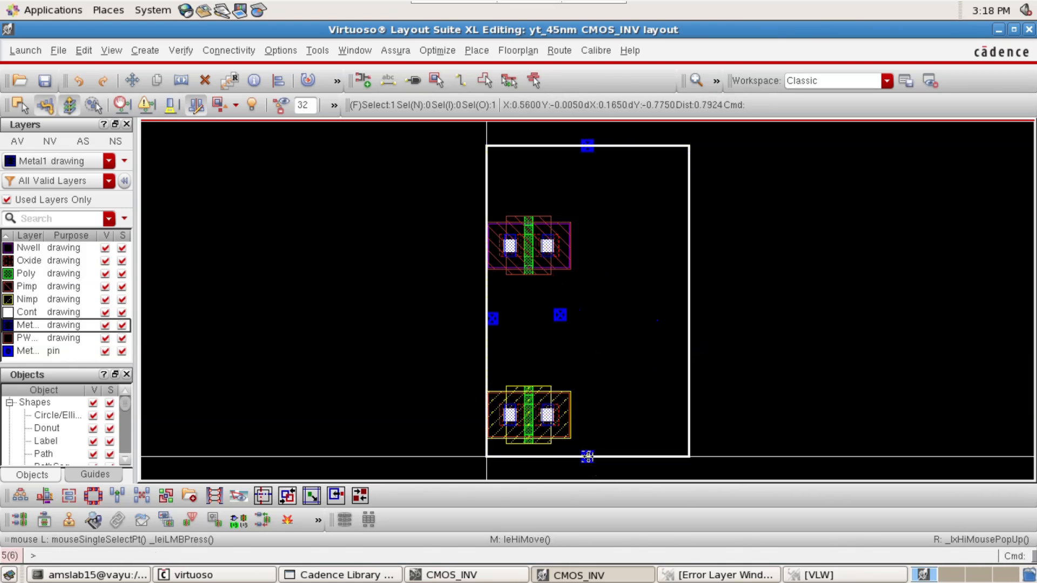
pyautogui.press('m')
pyautogui.click(588, 459)
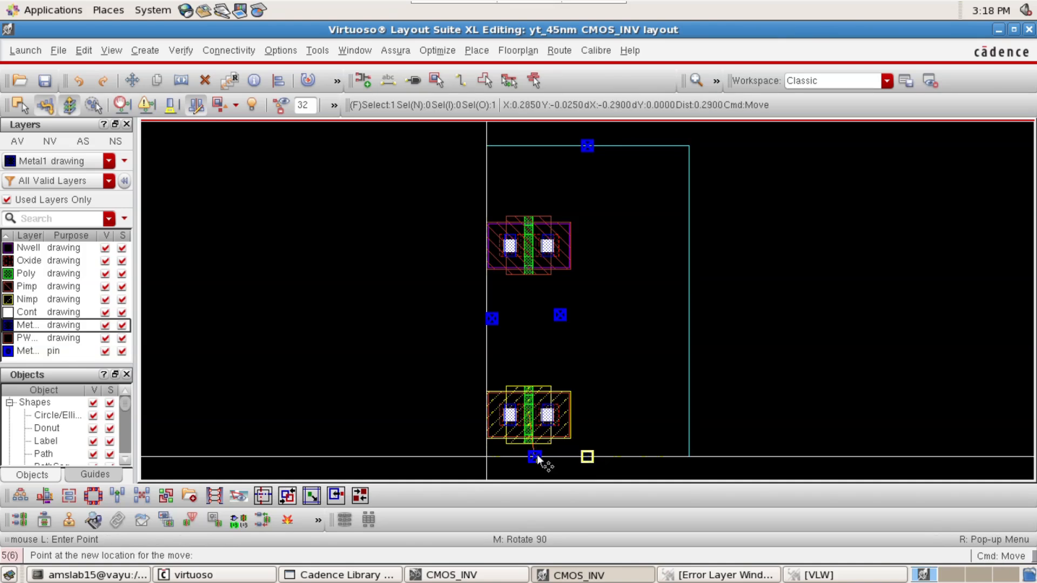
pyautogui.click(530, 455)
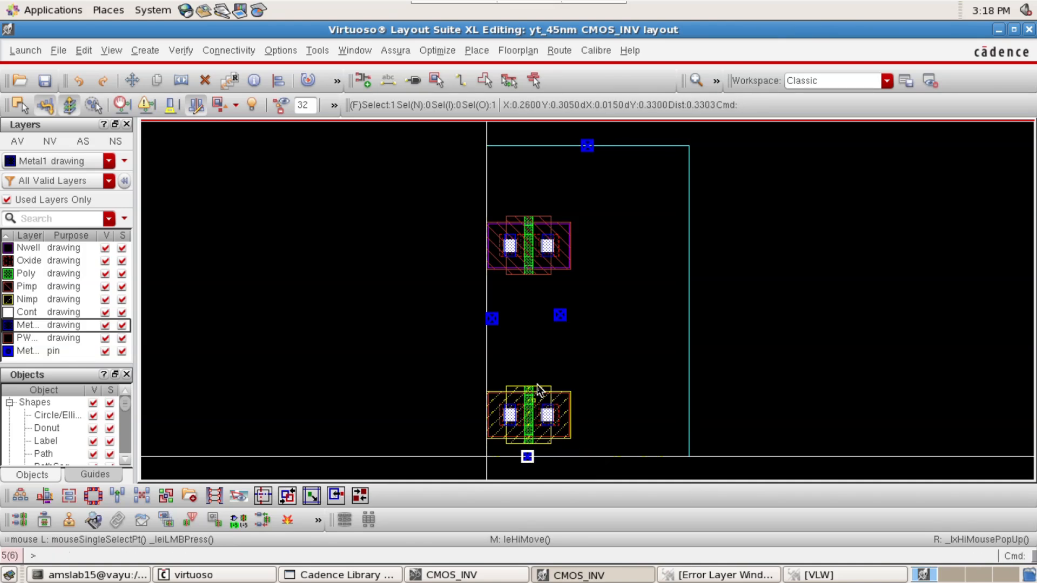
pyautogui.click(587, 147)
pyautogui.press('m')
pyautogui.click(586, 147)
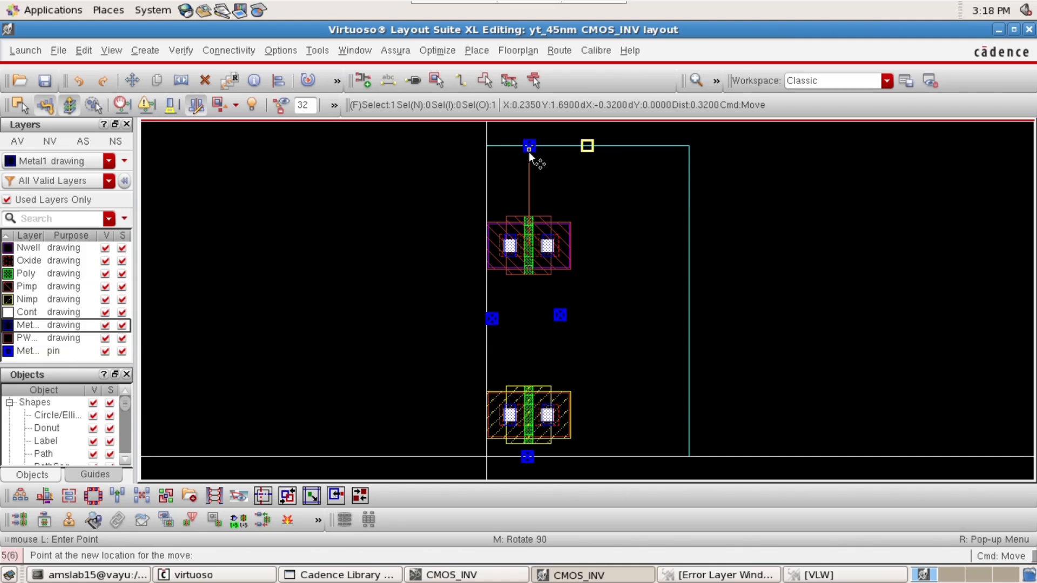
pyautogui.click(529, 150)
# Stretch the PR boundary's right edge inward until it is flush with the right side of the transistors
pyautogui.press('s')
pyautogui.click(688, 315)
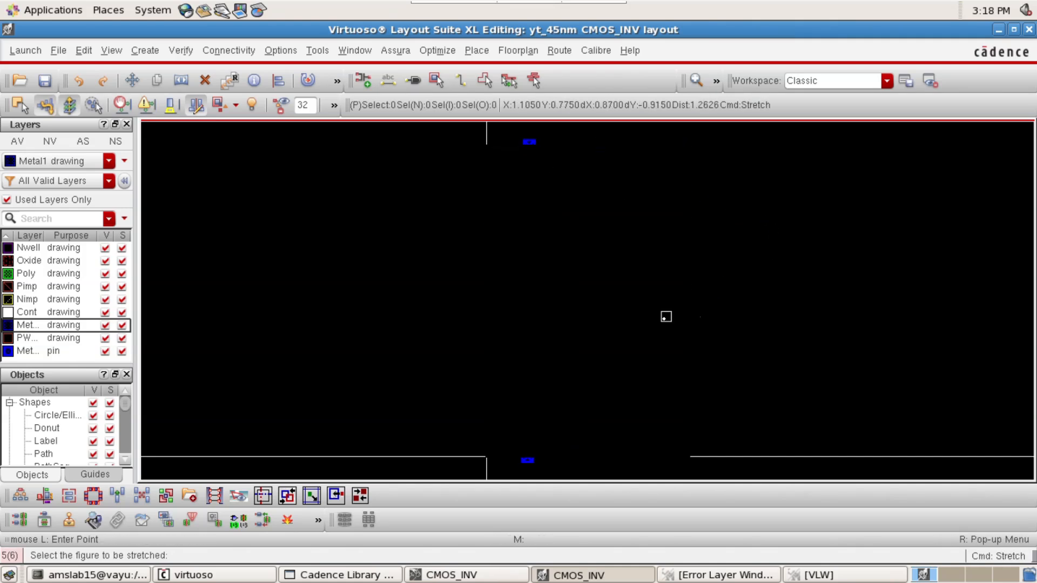
pyautogui.keyDown('ctrl'); pyautogui.scroll(2, 569, 316); pyautogui.keyUp('ctrl')
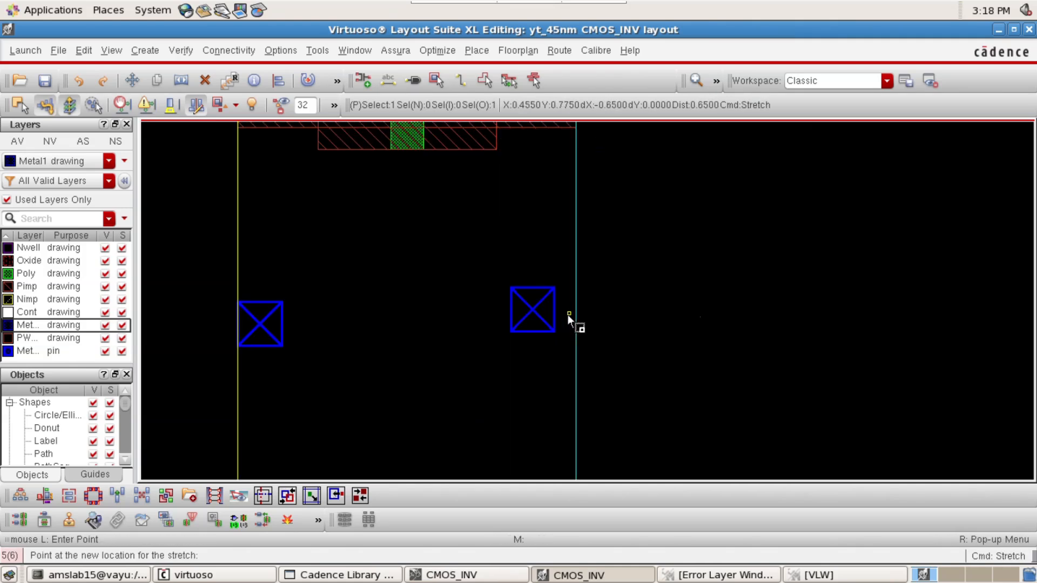
pyautogui.scroll(-2, 565, 313)
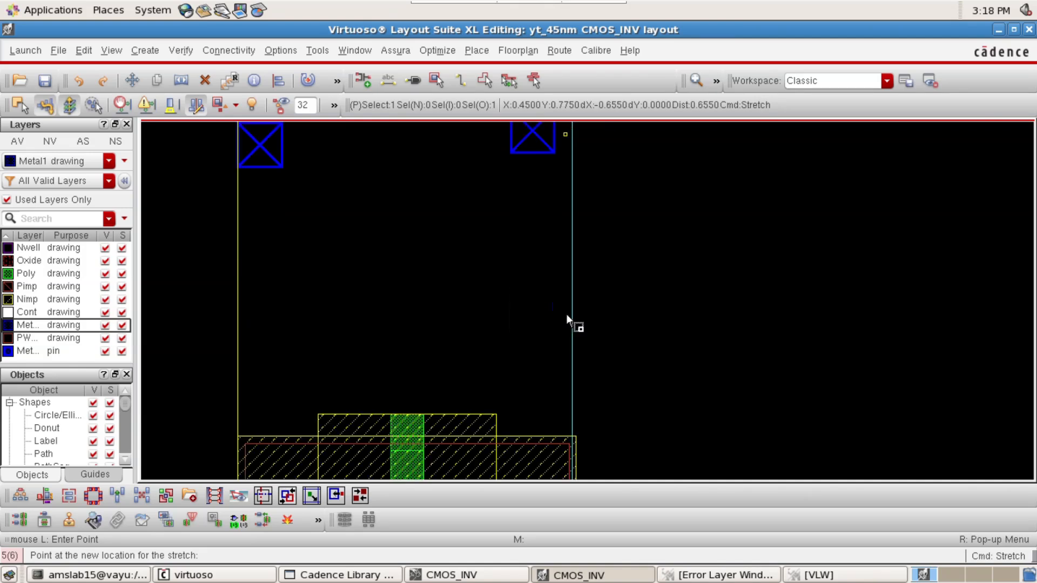
pyautogui.click(571, 316)
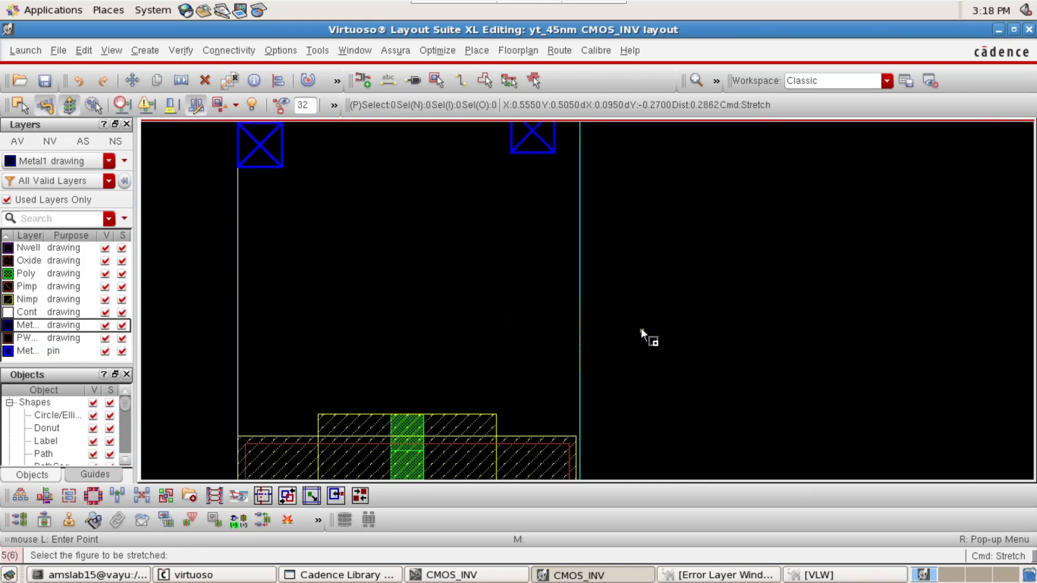
pyautogui.click(581, 323)
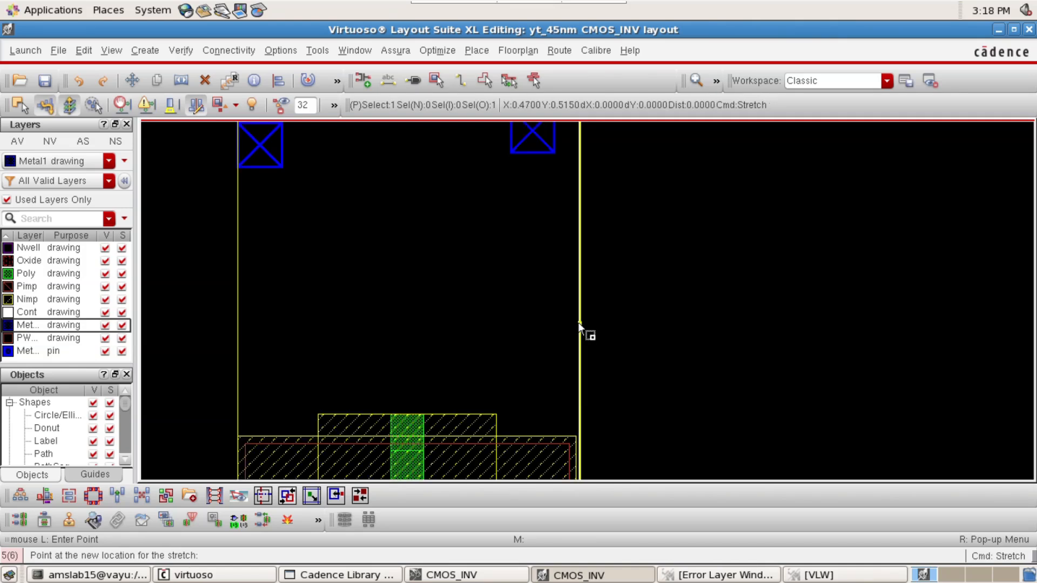
pyautogui.click(578, 322)
pyautogui.press('f')
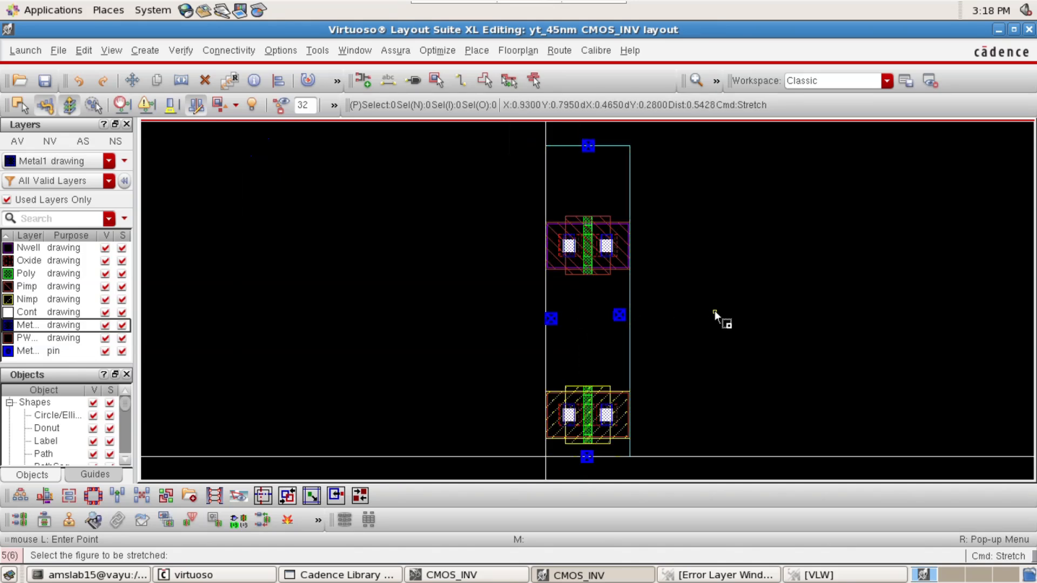
pyautogui.press('Escape')
# Set up a single via with the M1_NWELL definition, one row and 3 columns
pyautogui.press('o')
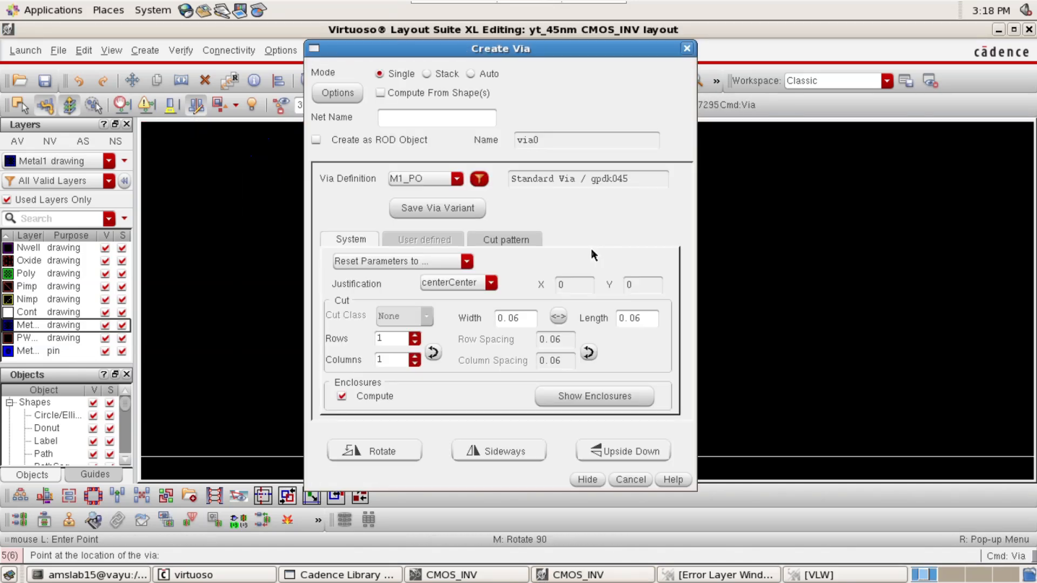
pyautogui.click(479, 179)
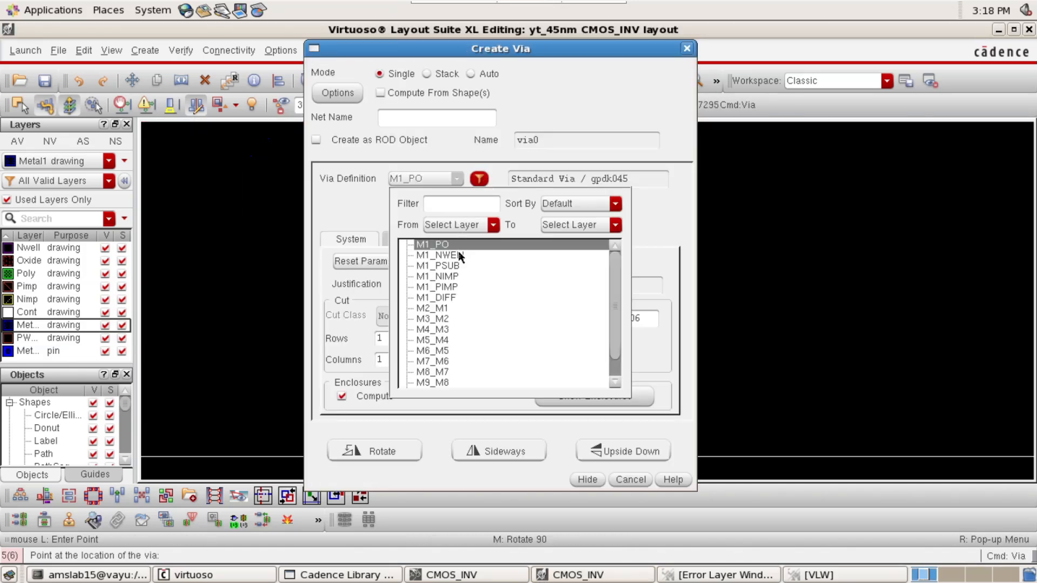
pyautogui.click(440, 255)
pyautogui.click(400, 358)
pyautogui.press('BackSpace')
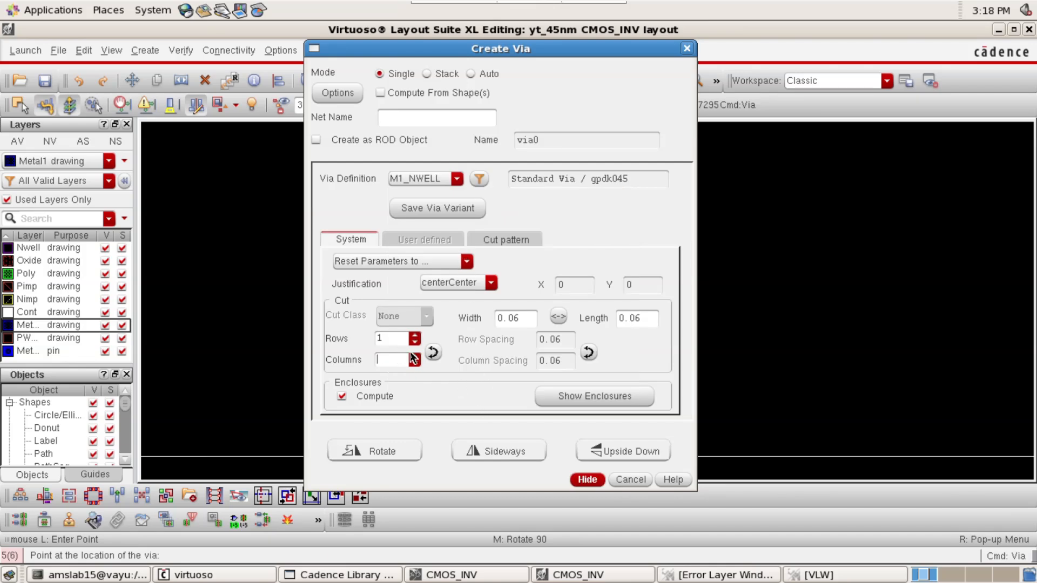
pyautogui.press('Return')
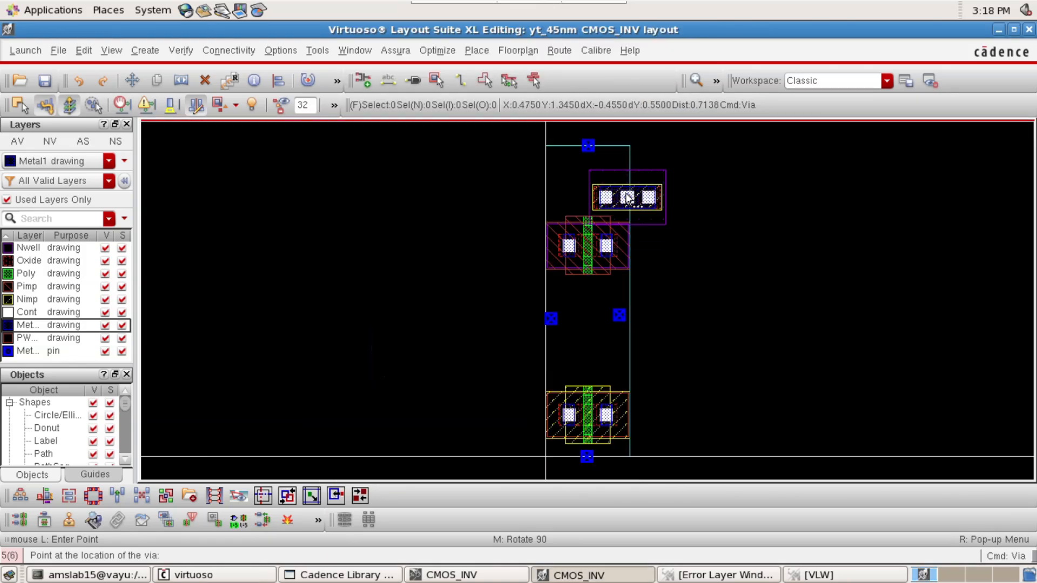
# Place the M1_NWELL via over the pin on the PR boundary's upper edge, roughly centred on it
pyautogui.keyDown('ctrl'); pyautogui.scroll(2, 594, 156); pyautogui.keyUp('ctrl')
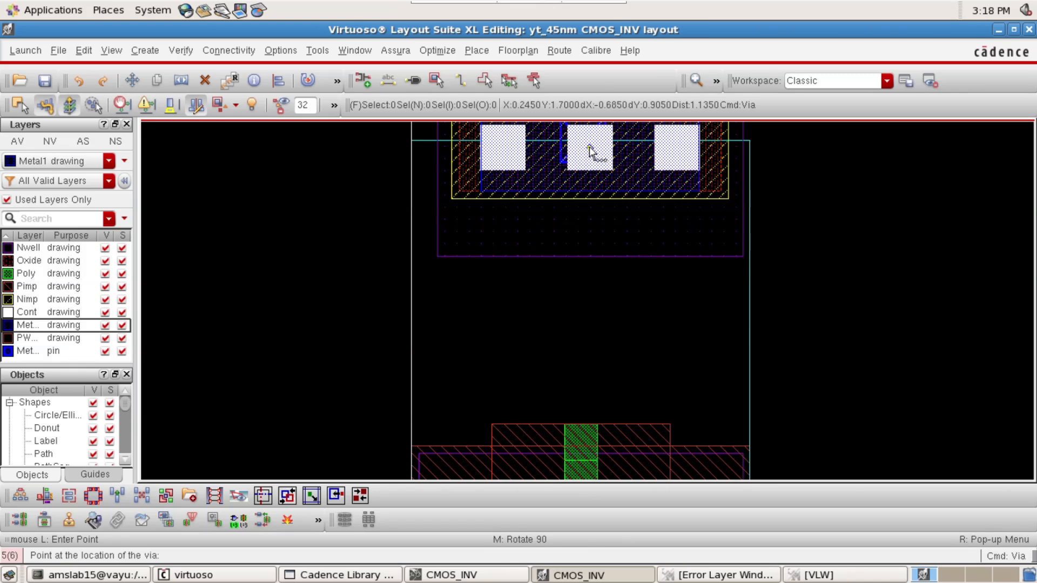
pyautogui.scroll(3, 588, 147)
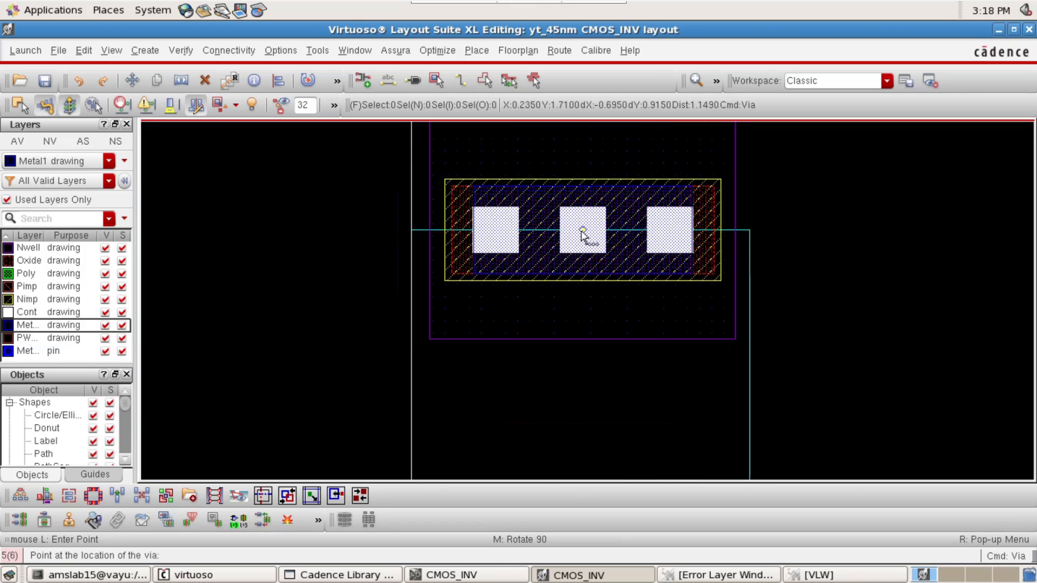
pyautogui.click(580, 234)
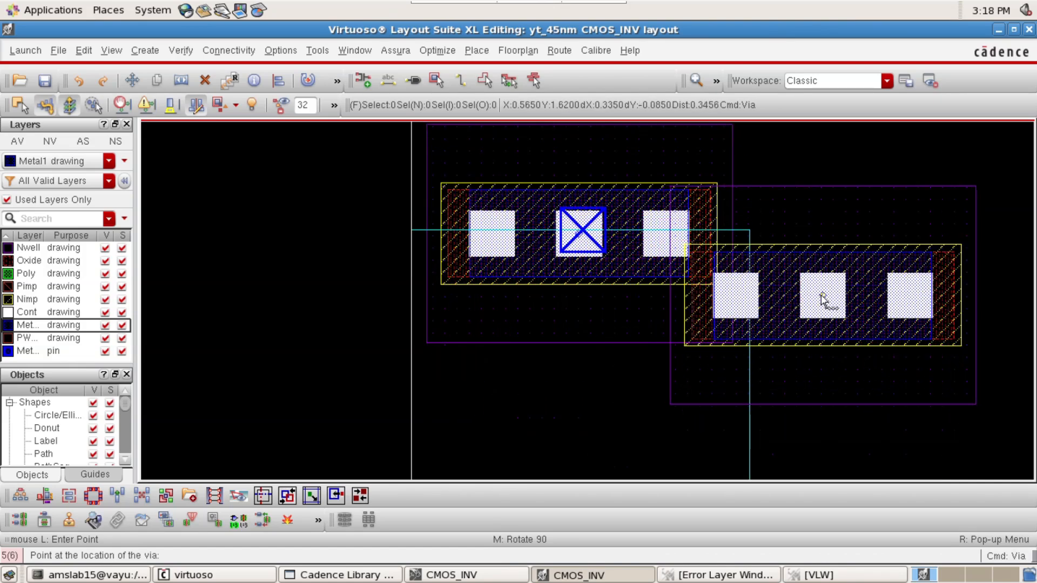
pyautogui.press('Escape')
pyautogui.press('f')
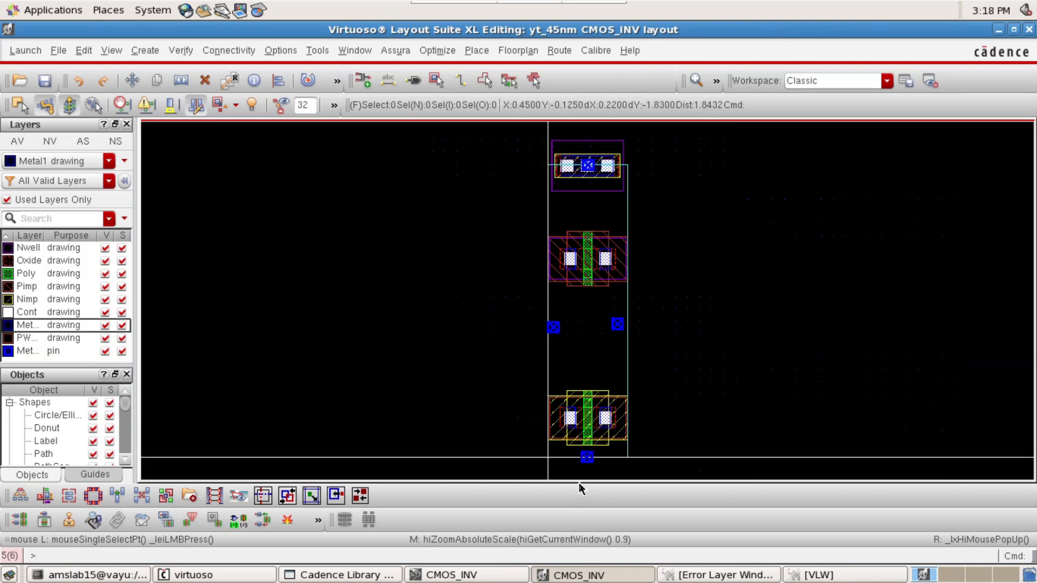
# Set up a single via with the M1_PSUB definition, one row and 3 columns
pyautogui.keyDown('ctrl'); pyautogui.scroll(2, 581, 466); pyautogui.keyUp('ctrl')
pyautogui.press('o')
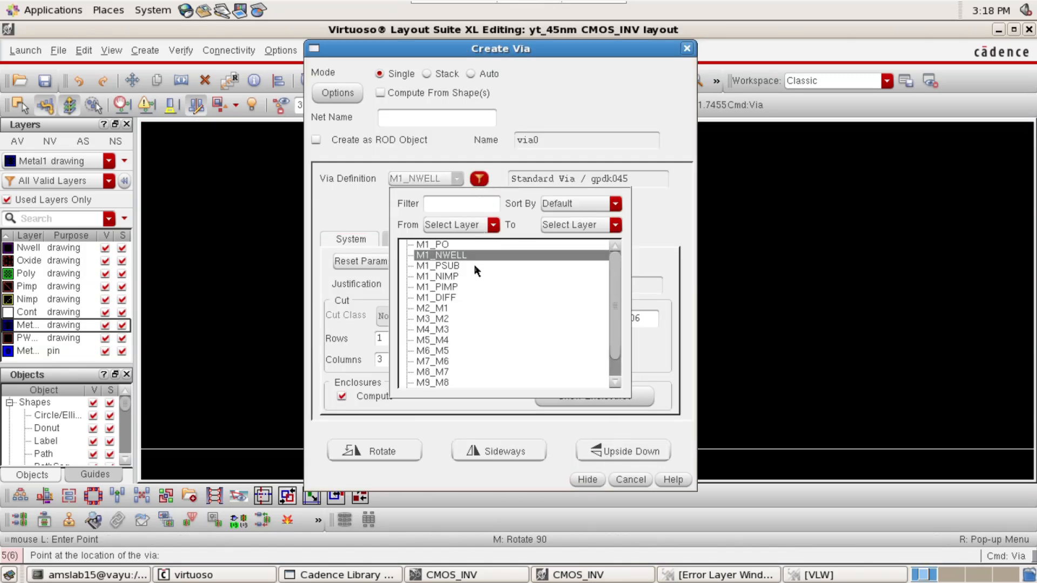
pyautogui.click(476, 265)
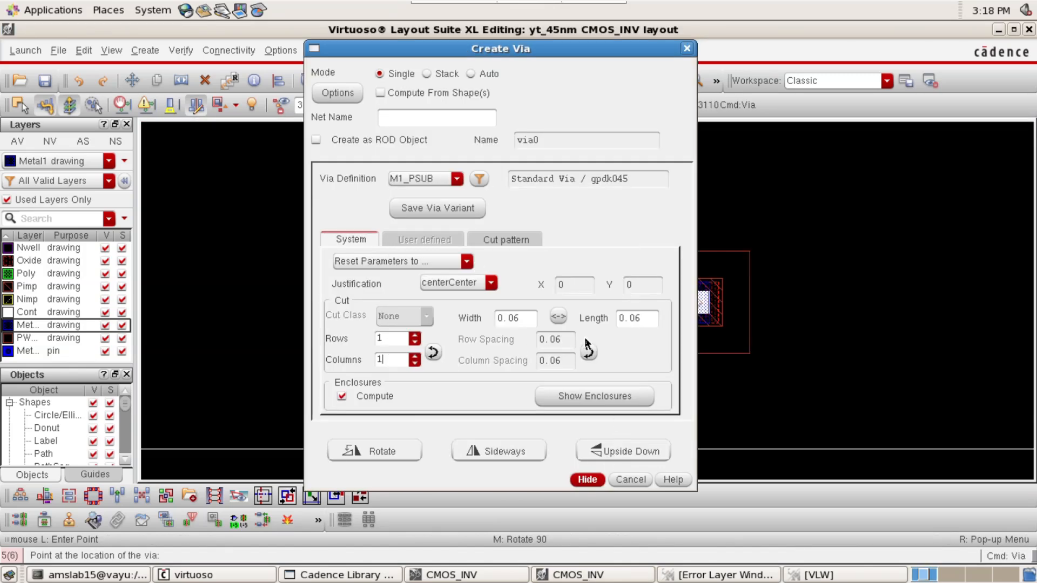
pyautogui.write('3')
pyautogui.press('Return')
# Place the M1_PSUB via over the pin on the PR boundary's lower edge, roughly centred on it
pyautogui.scroll(2, 593, 454)
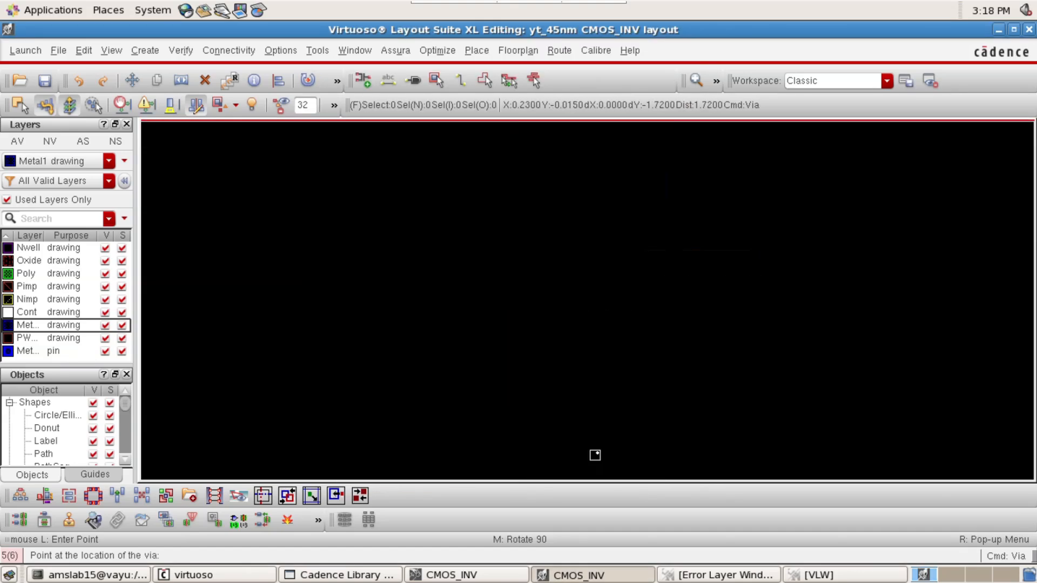
pyautogui.scroll(-3, 766, 389)
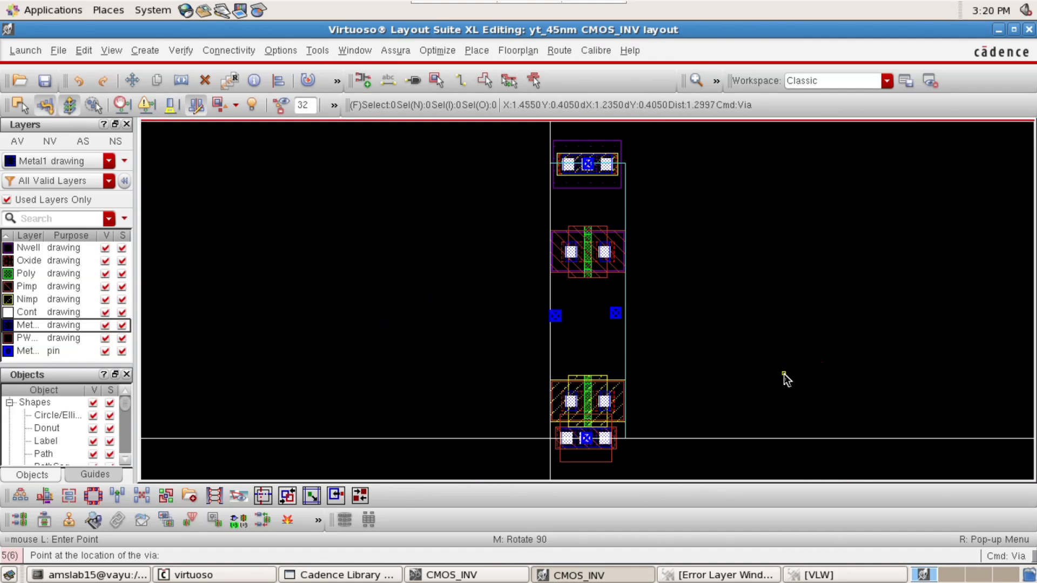
pyautogui.press('Escape')
# Move the lower transistor straight up so it clears the M1_PSUB via
pyautogui.click(586, 400)
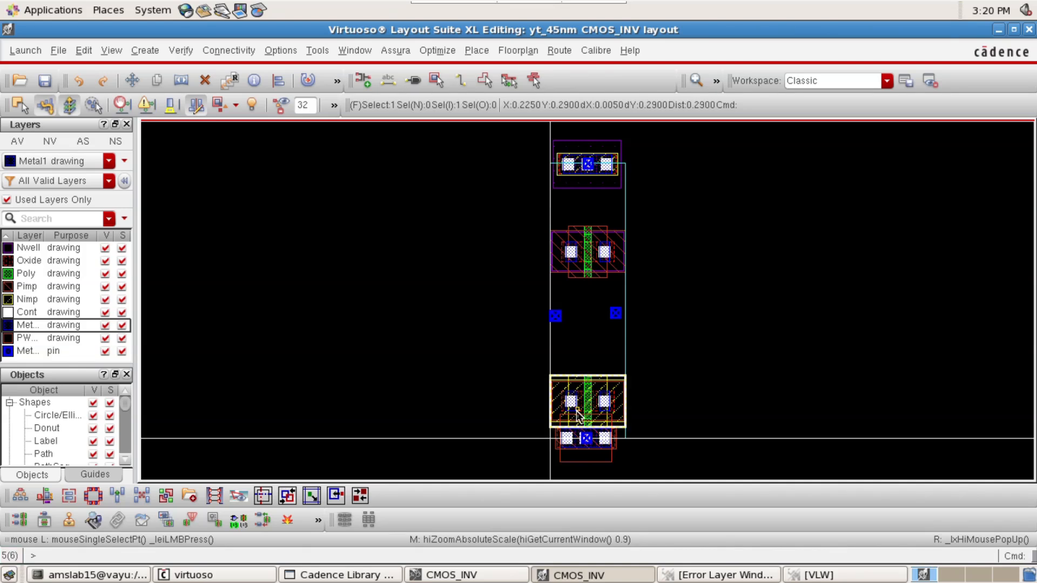
pyautogui.press('m')
pyautogui.click(587, 413)
pyautogui.click(588, 374)
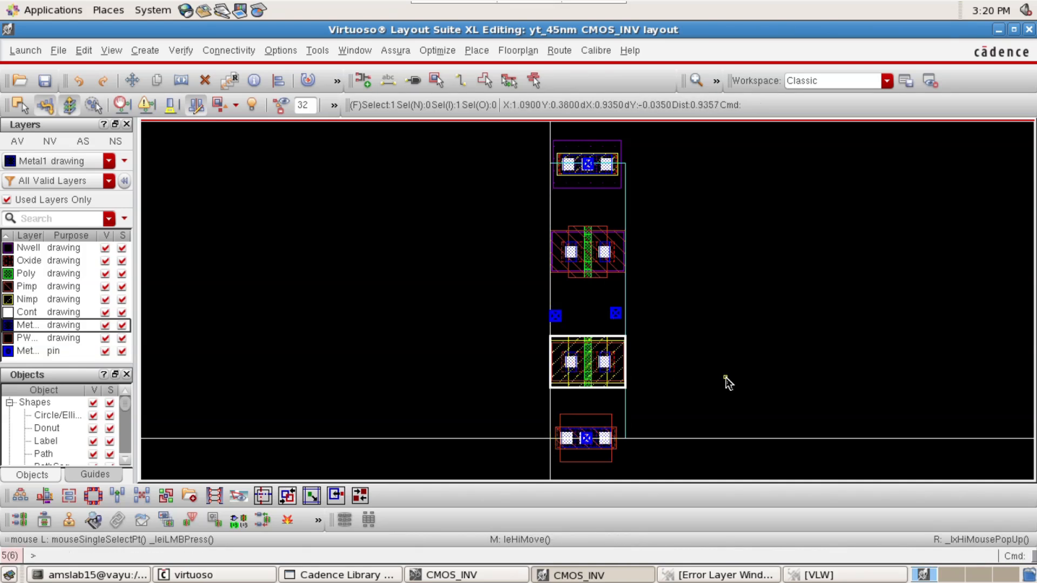
# Draw a vertical ruler 0.22 long in the empty area beside the transistors
pyautogui.scroll(1, 745, 310)
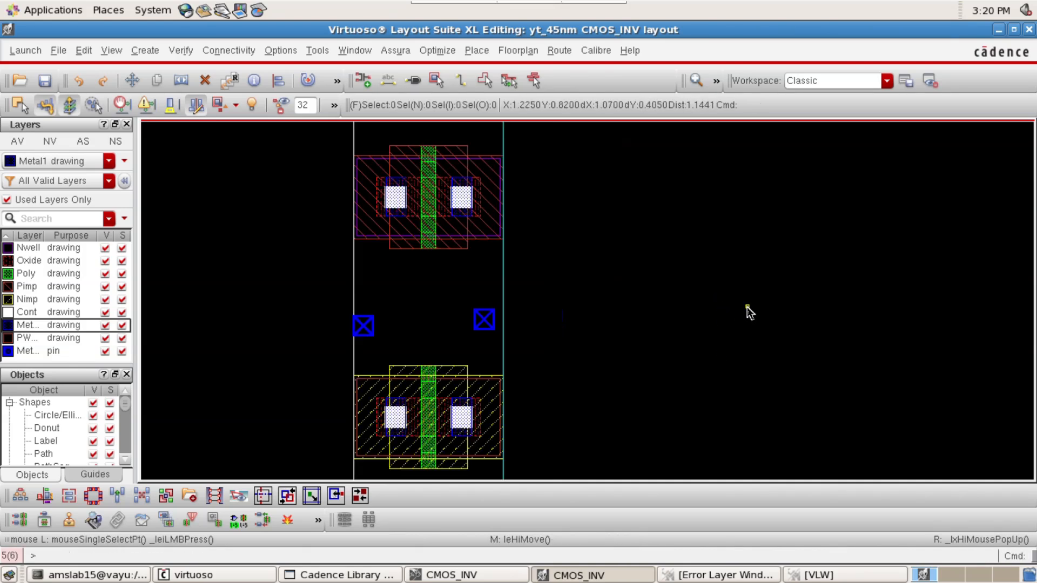
pyautogui.press('k')
pyautogui.click(614, 309)
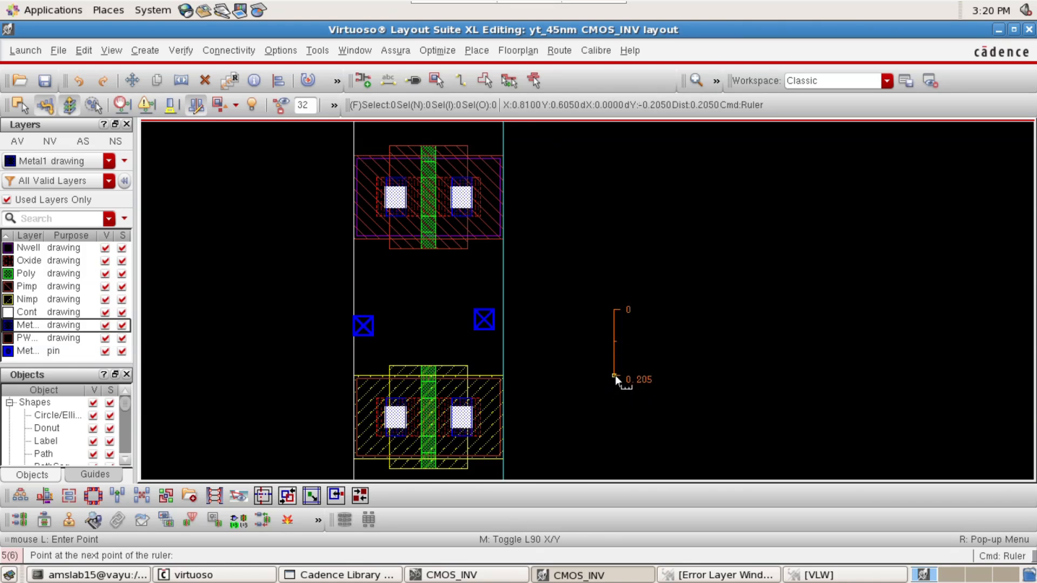
pyautogui.scroll(2, 617, 383)
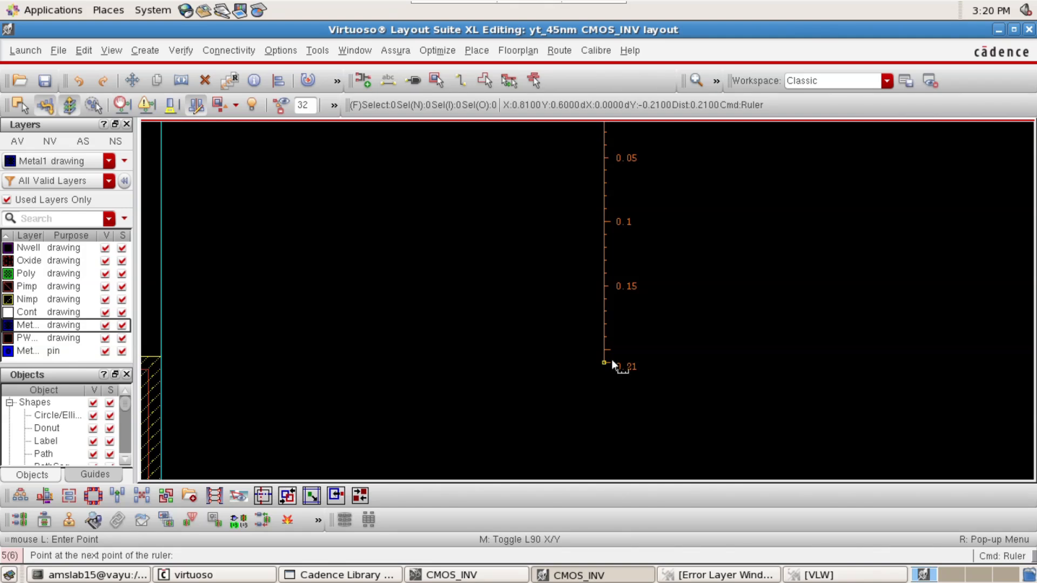
pyautogui.scroll(1, 611, 358)
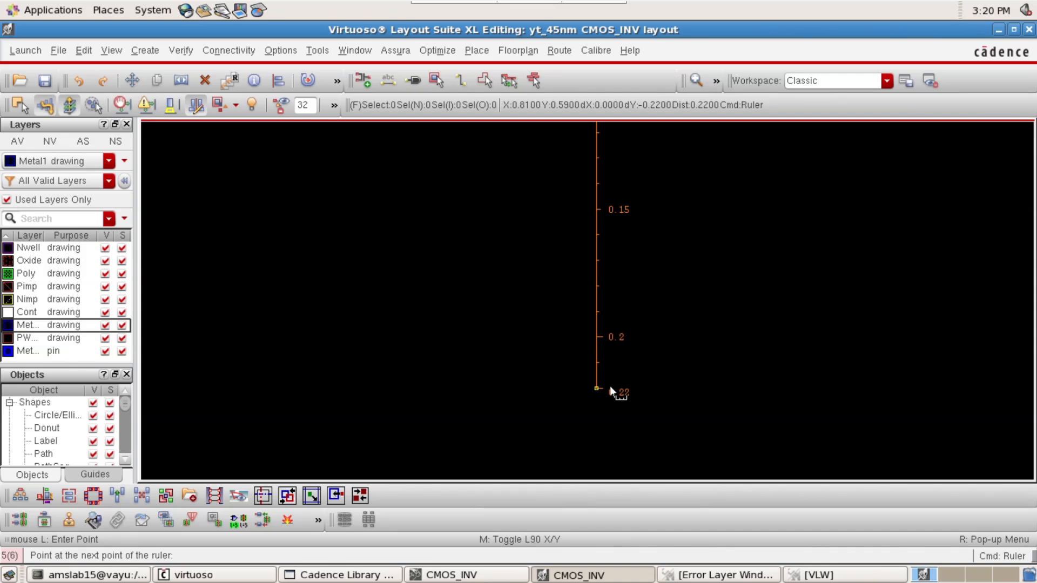
pyautogui.click(611, 388)
pyautogui.press('Escape')
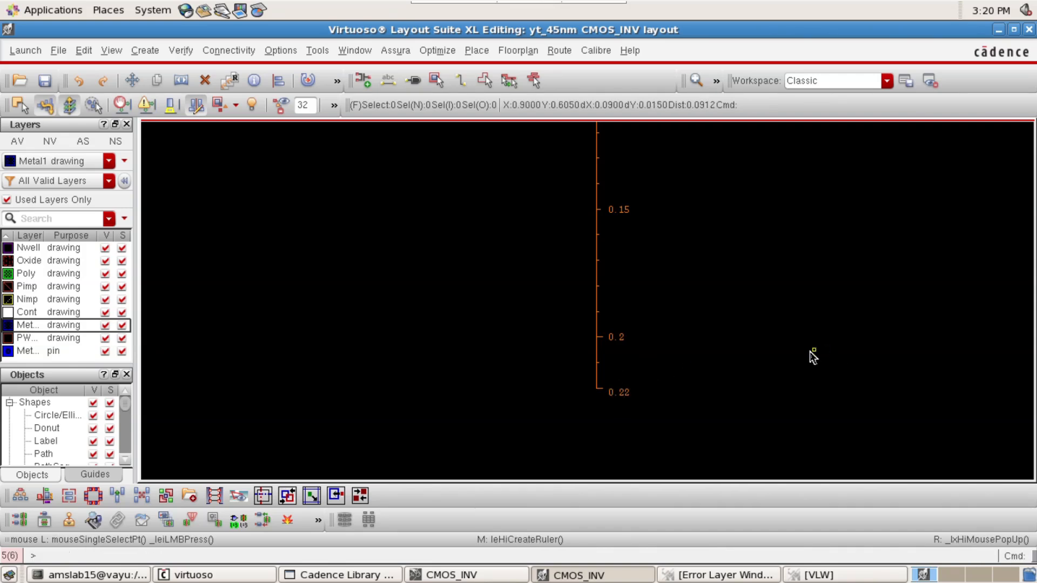
# Copy the 0.22 ruler onto the lower transistor's poly gate
pyautogui.click(597, 334)
pyautogui.press('c')
pyautogui.click(596, 324)
pyautogui.scroll(-1, 584, 355)
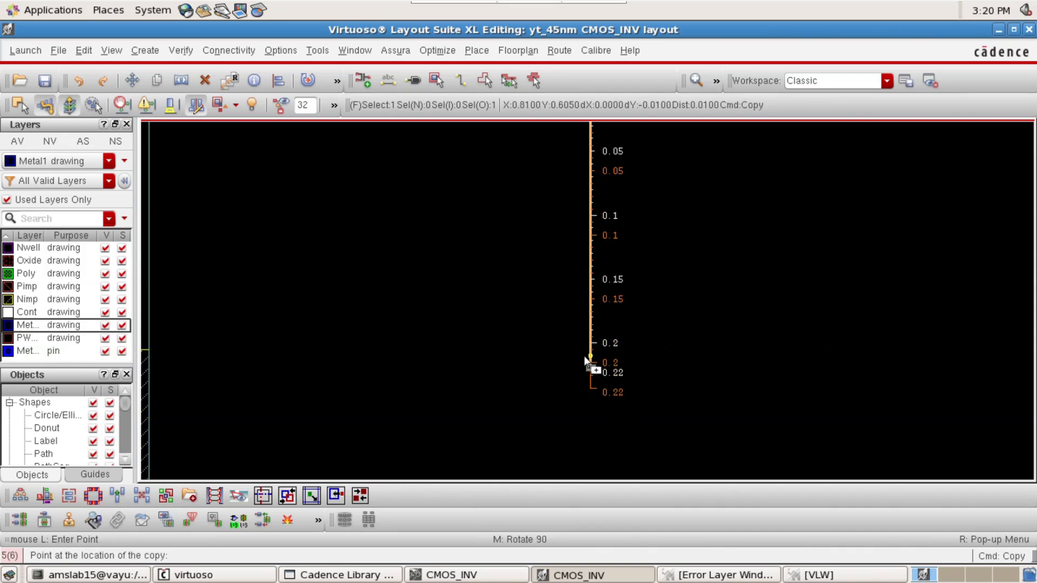
pyautogui.scroll(-1, 319, 409)
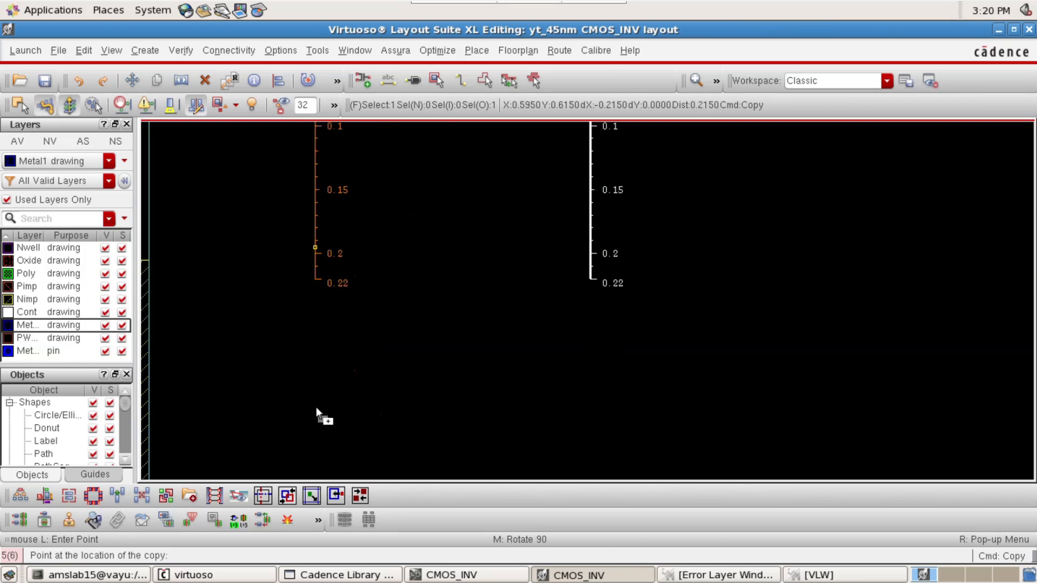
pyautogui.press('Down')
pyautogui.press('Left')
pyautogui.press('Left')
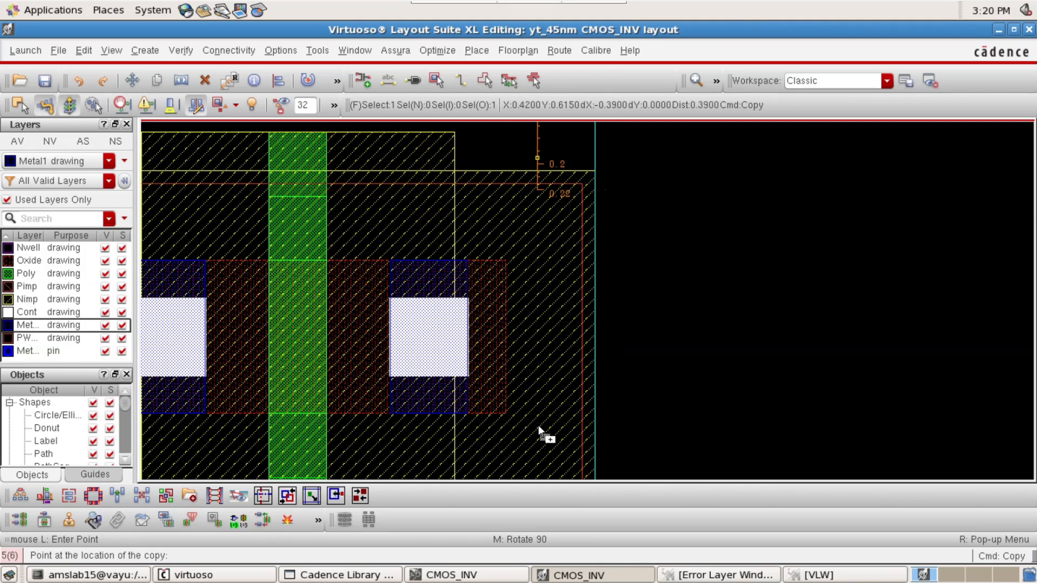
pyautogui.scroll(-1, 537, 428)
pyautogui.press('Down')
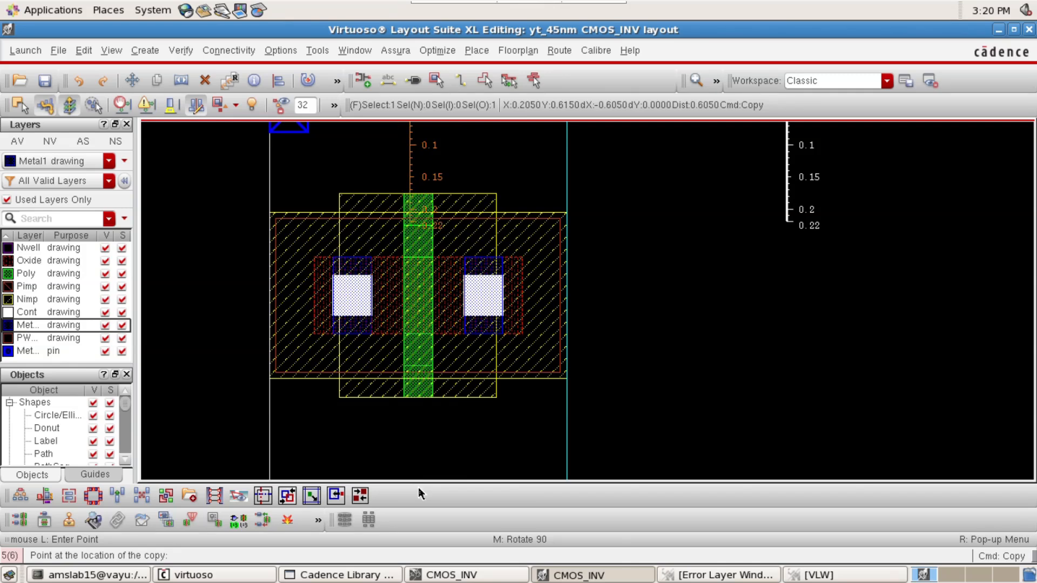
pyautogui.click(416, 352)
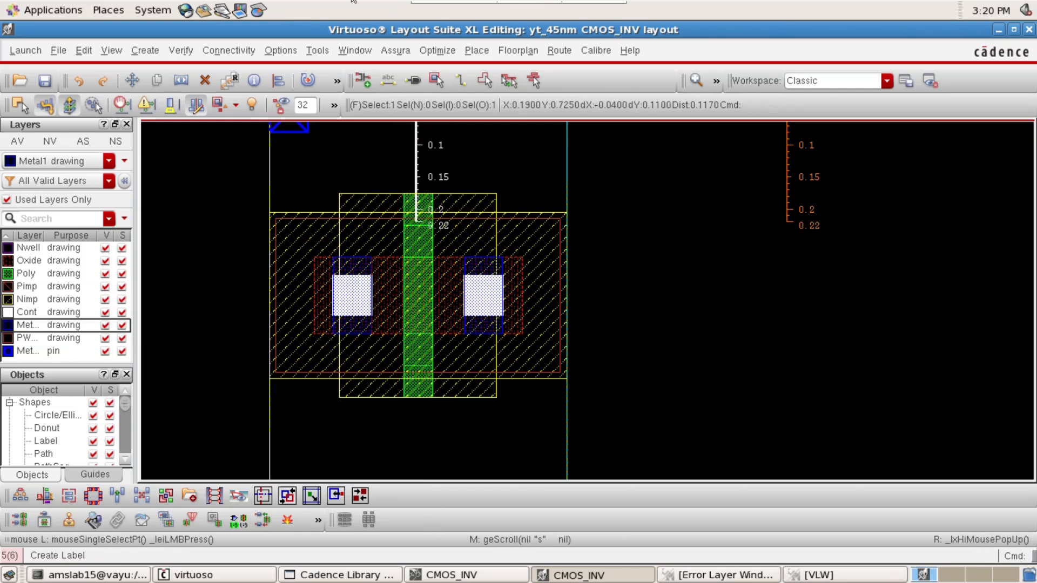
# Move the copied ruler straight down until its 0.22 end touches the upper edge of the M1_PSUB via's implant
pyautogui.press('m')
pyautogui.click(417, 147)
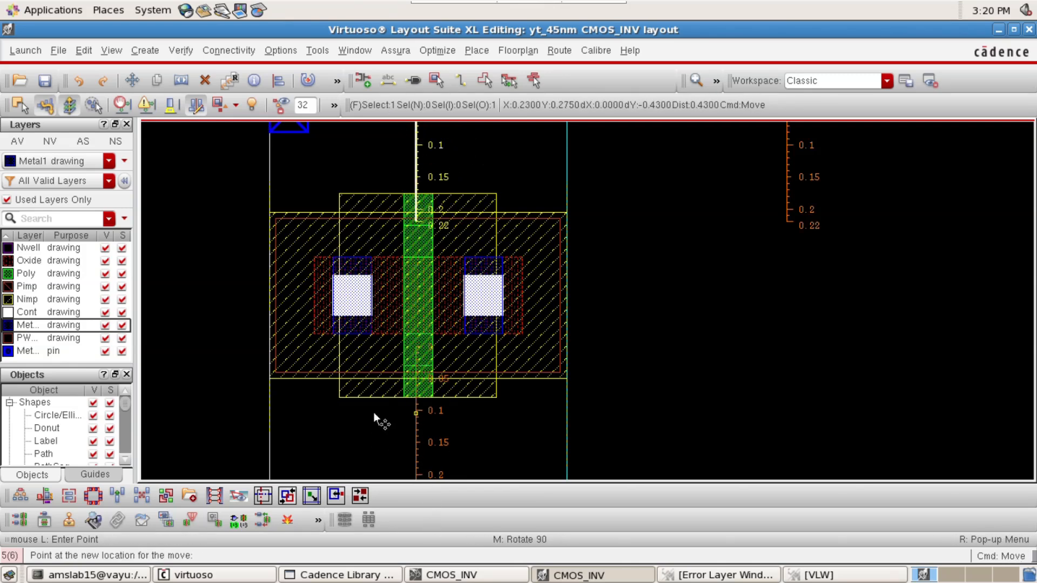
pyautogui.press('Up')
pyautogui.scroll(1, 389, 293)
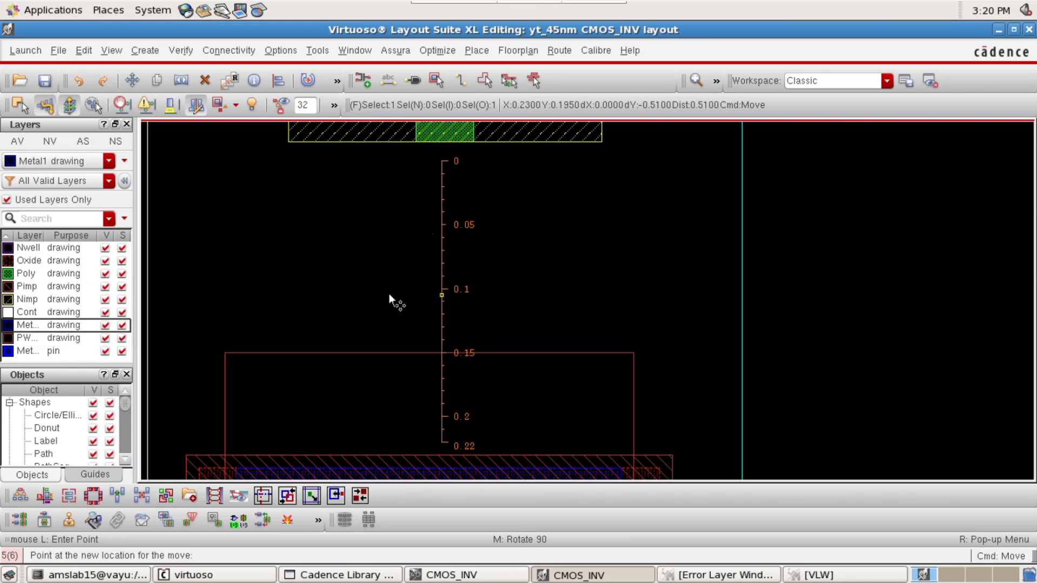
pyautogui.click(387, 306)
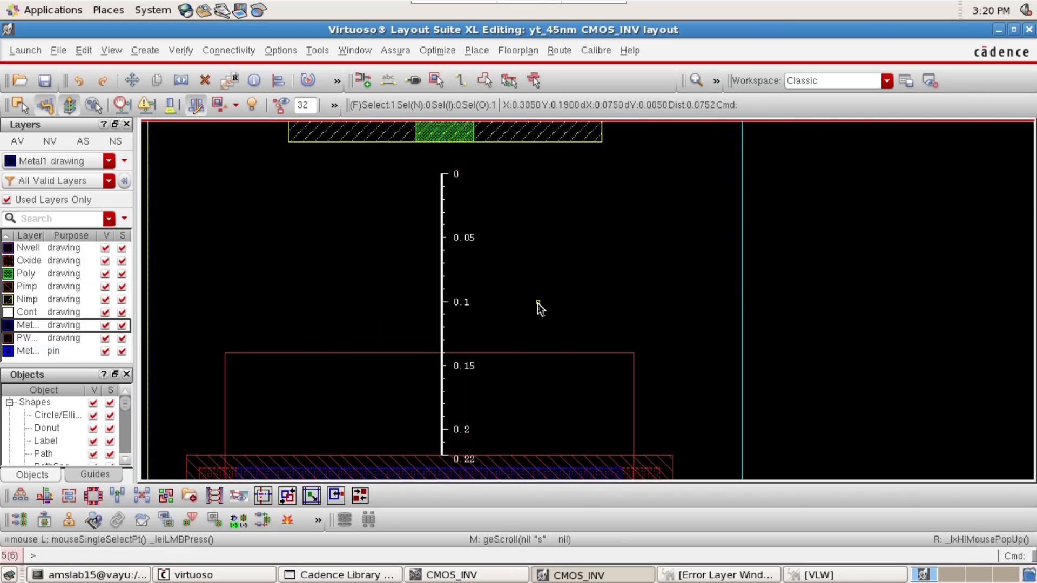
pyautogui.click(836, 324)
pyautogui.press('Down')
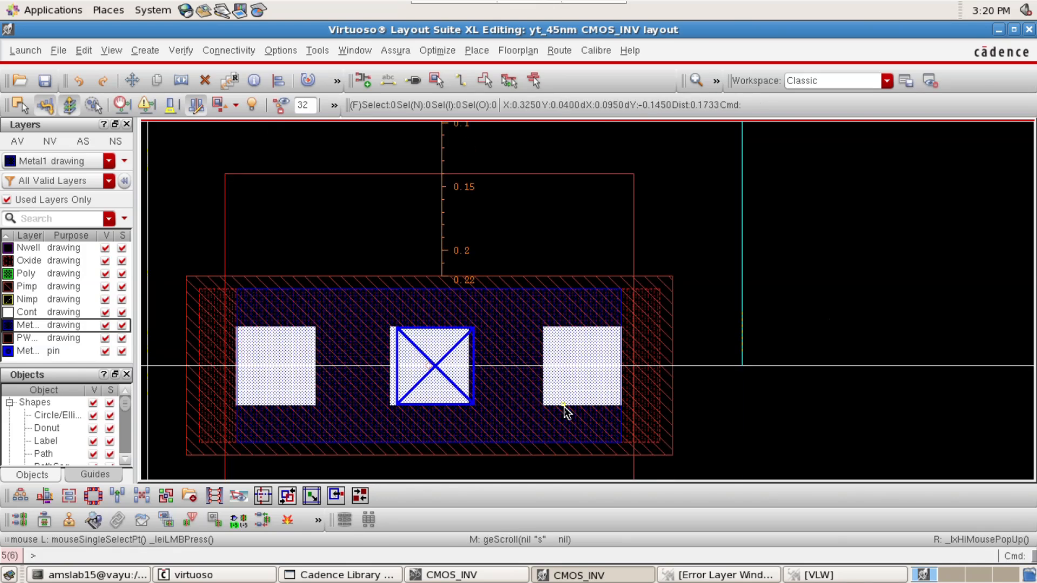
pyautogui.click(490, 398)
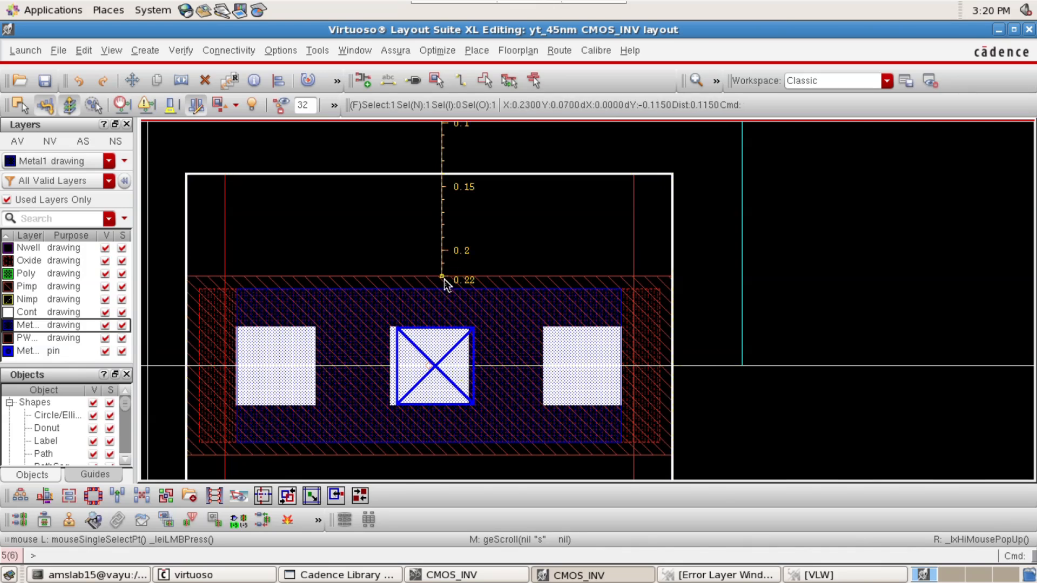
pyautogui.click(921, 295)
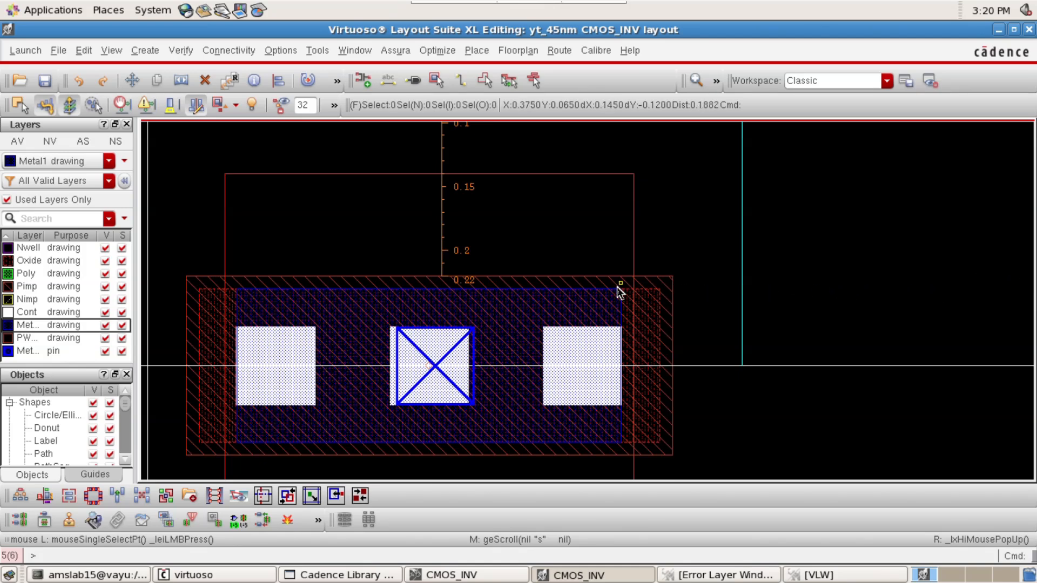
# Move the lower transistor down until its lower edge roughly meets the zero end of the copied ruler
pyautogui.scroll(3, 701, 190)
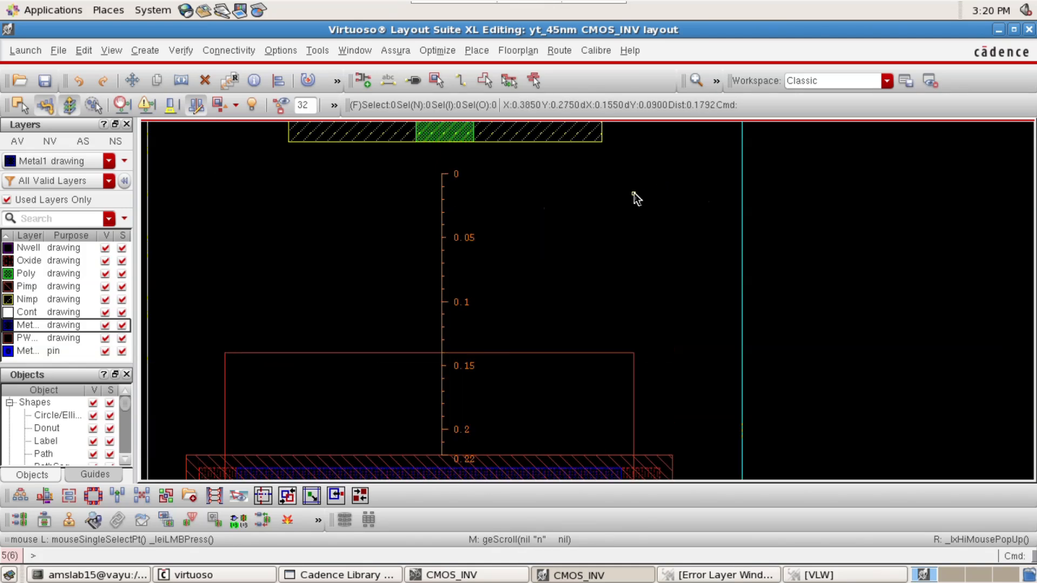
pyautogui.click(541, 189)
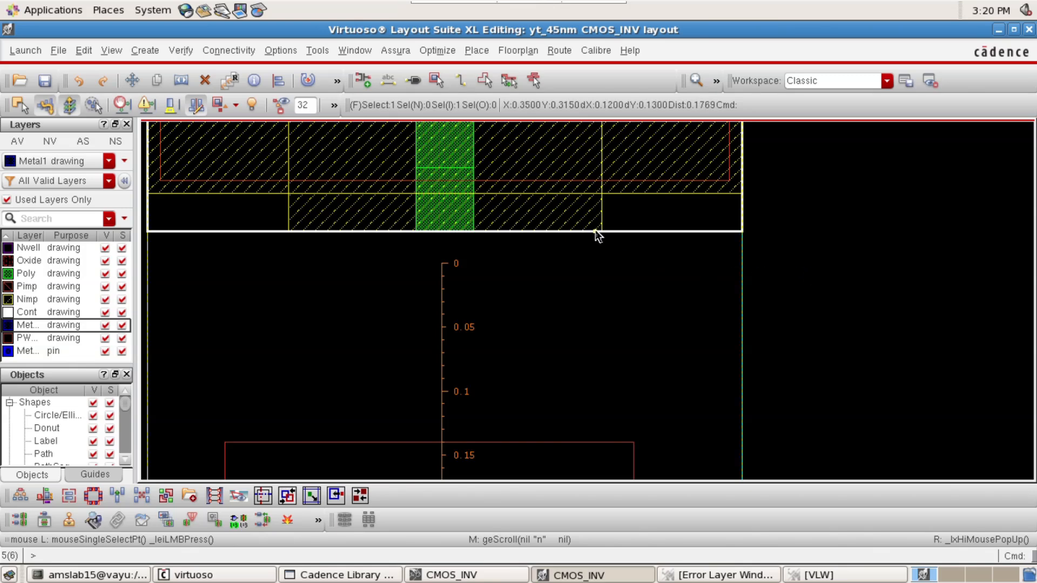
pyautogui.press('m')
pyautogui.click(552, 186)
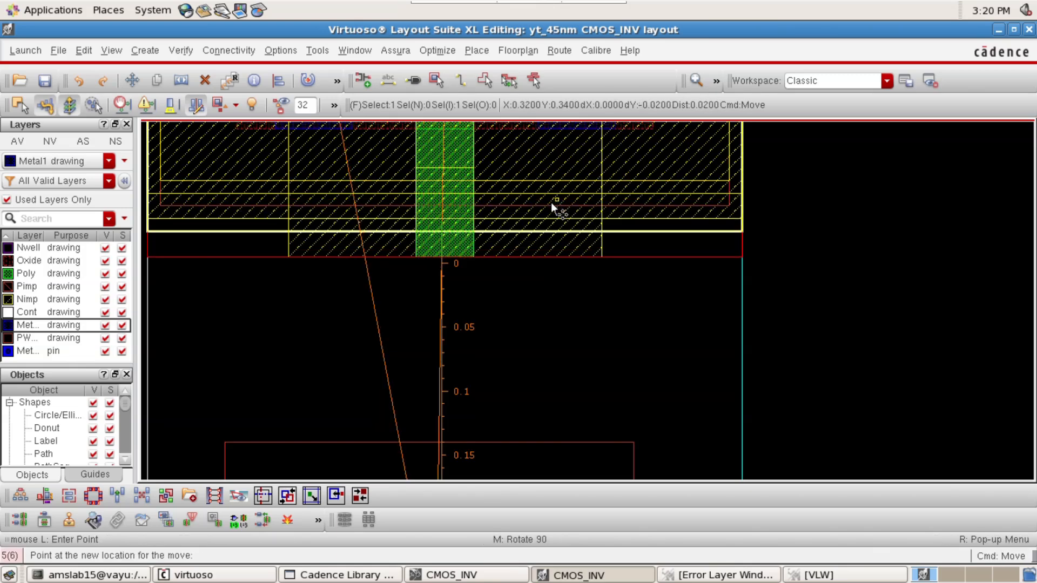
pyautogui.click(551, 205)
pyautogui.press('f')
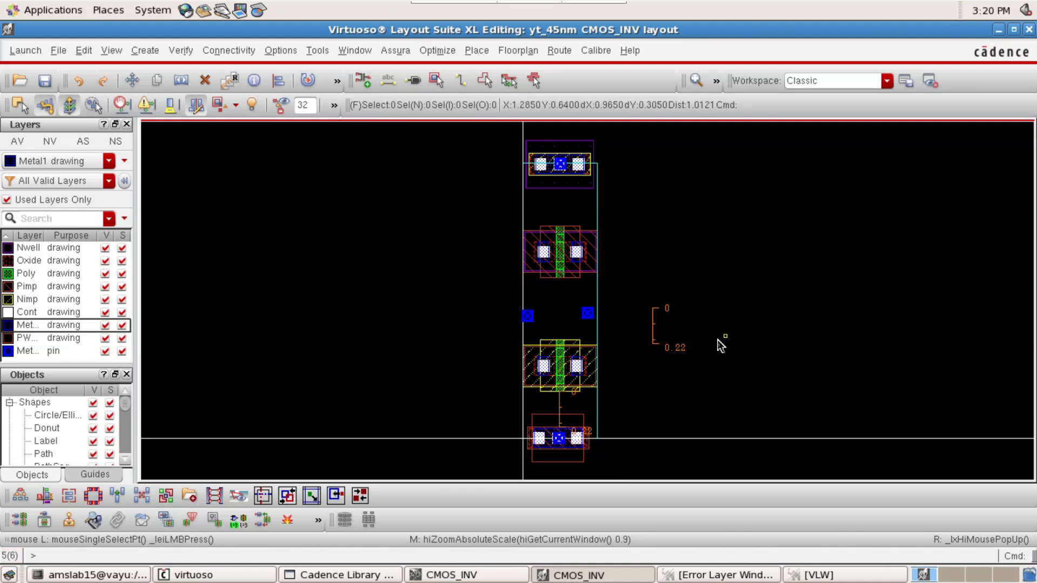
# Move the original 0.22 ruler into the gap between the upper transistor and the M1_NWELL via
pyautogui.click(654, 329)
pyautogui.press('m')
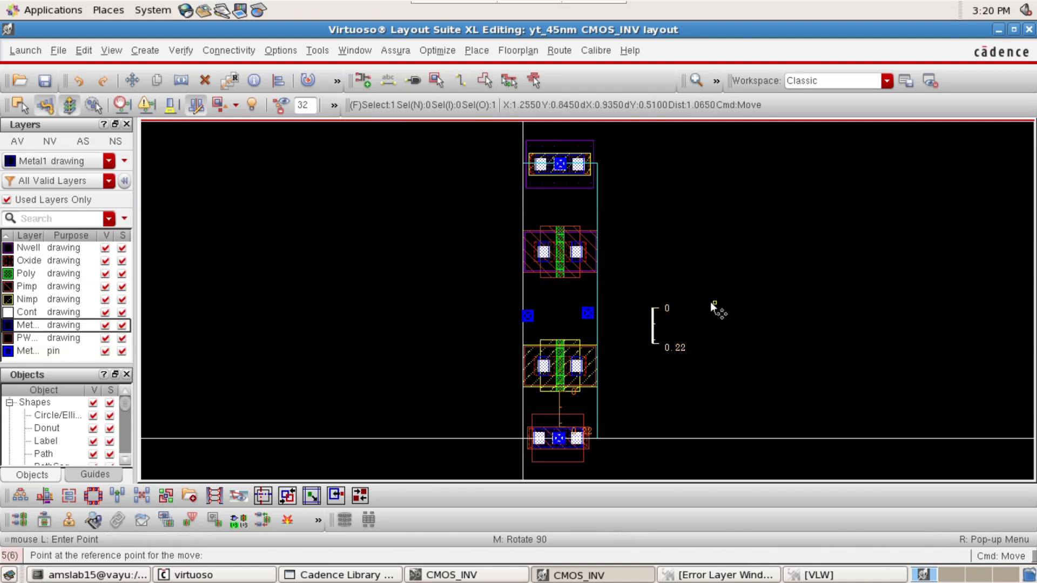
pyautogui.click(663, 333)
pyautogui.click(567, 332)
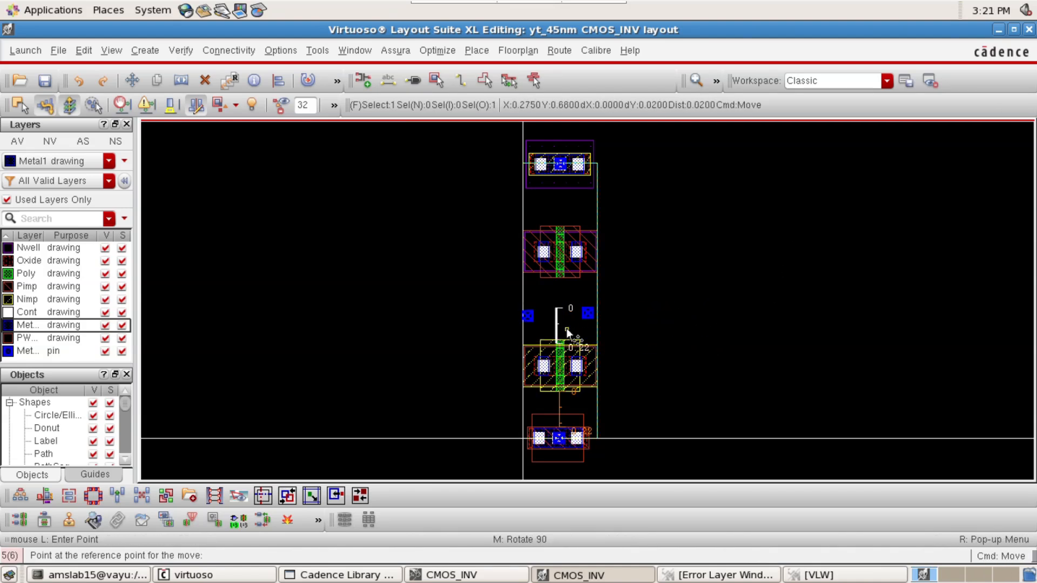
pyautogui.click(567, 329)
pyautogui.keyDown('ctrl'); pyautogui.scroll(2, 566, 206); pyautogui.keyUp('ctrl')
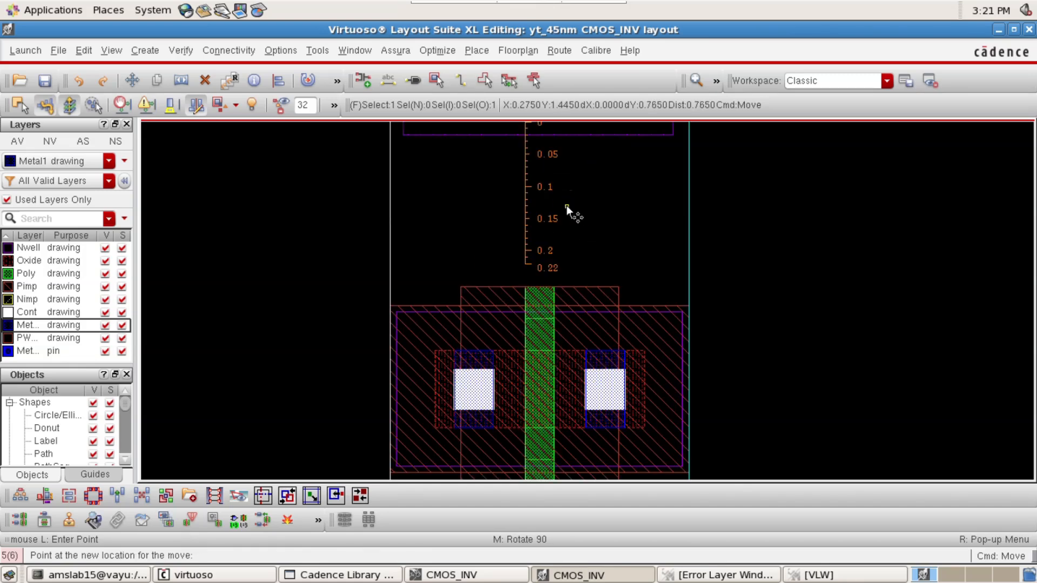
pyautogui.click(566, 206)
# Examine how the M1_NWELL via lines up with the ruler below it and the pin on the PR boundary's upper edge
pyautogui.keyDown('ctrl'); pyautogui.scroll(-2, 604, 206); pyautogui.keyUp('ctrl')
pyautogui.keyDown('ctrl'); pyautogui.scroll(2, 582, 144); pyautogui.keyUp('ctrl')
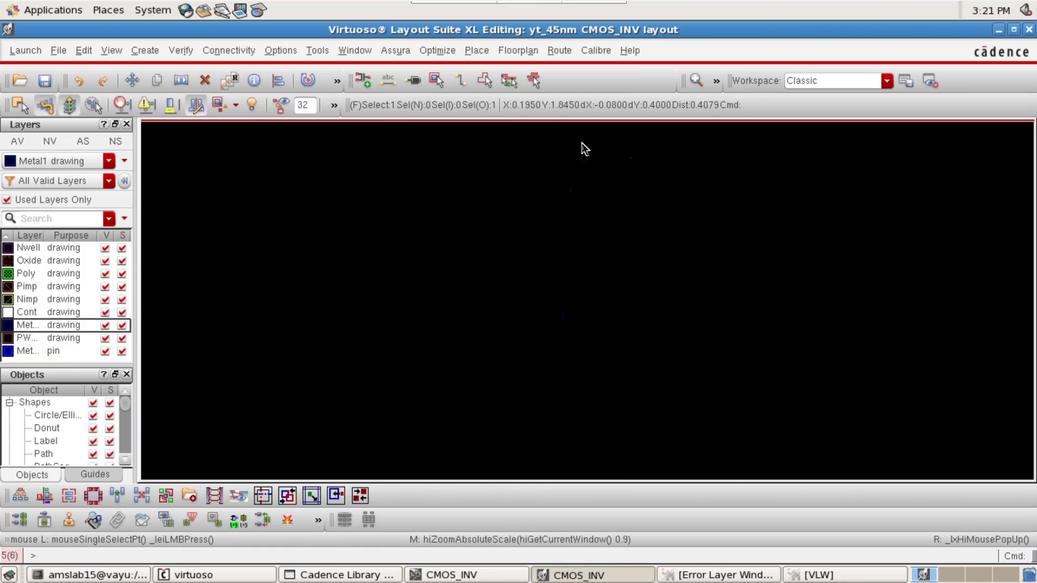
pyautogui.keyDown('ctrl'); pyautogui.scroll(1, 608, 263); pyautogui.keyUp('ctrl')
pyautogui.keyDown('ctrl'); pyautogui.scroll(1, 608, 262); pyautogui.keyUp('ctrl')
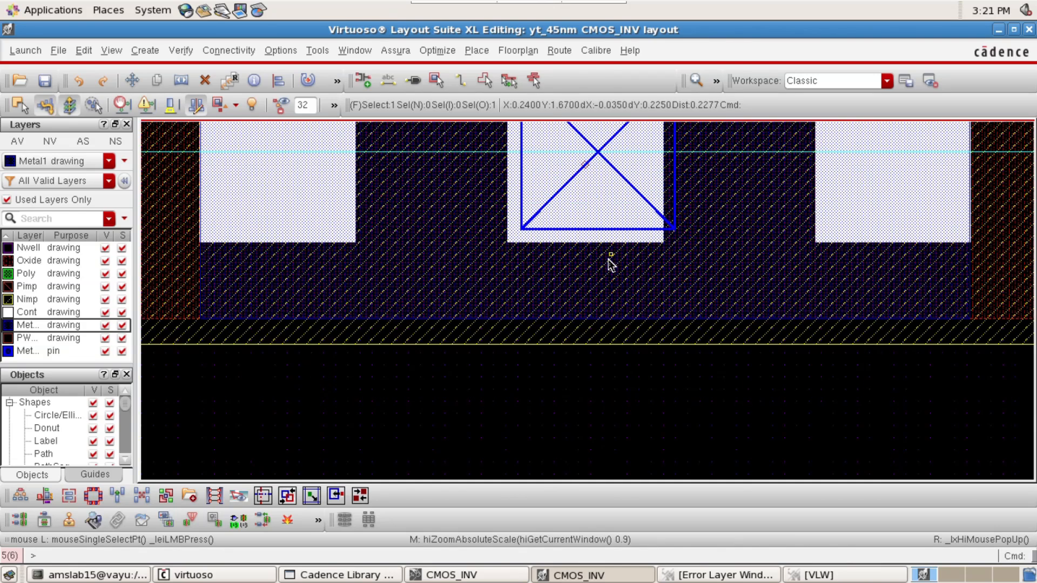
pyautogui.keyDown('ctrl'); pyautogui.scroll(-1, 608, 267); pyautogui.keyUp('ctrl')
pyautogui.click(606, 323)
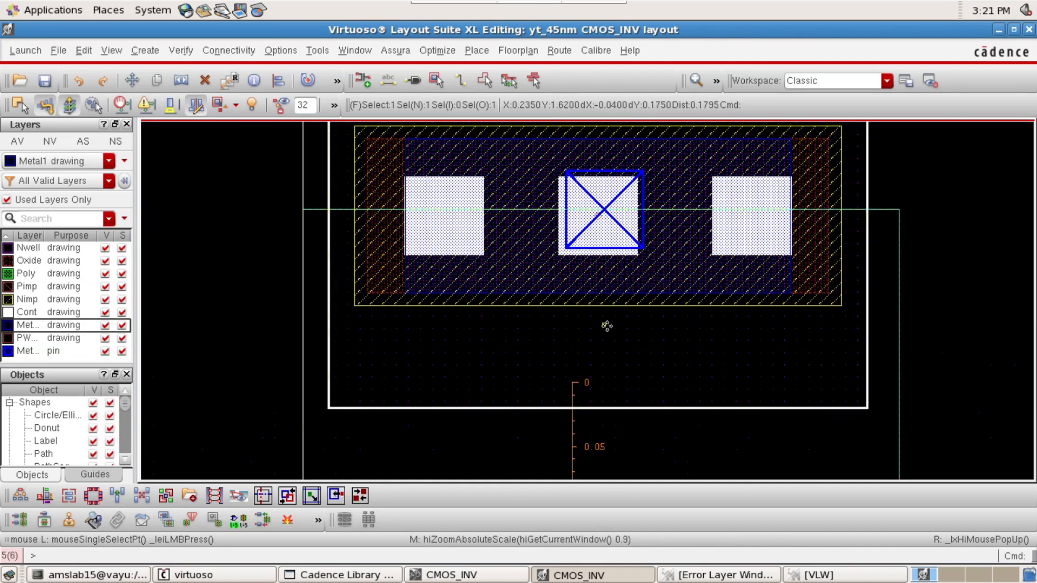
pyautogui.press('f')
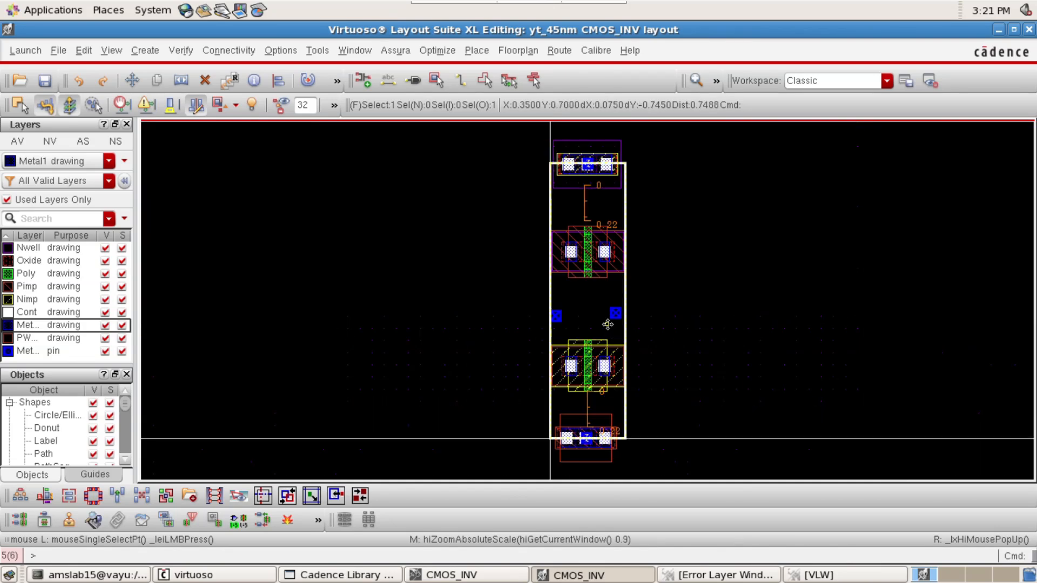
pyautogui.keyDown('ctrl'); pyautogui.scroll(2, 582, 136); pyautogui.keyUp('ctrl')
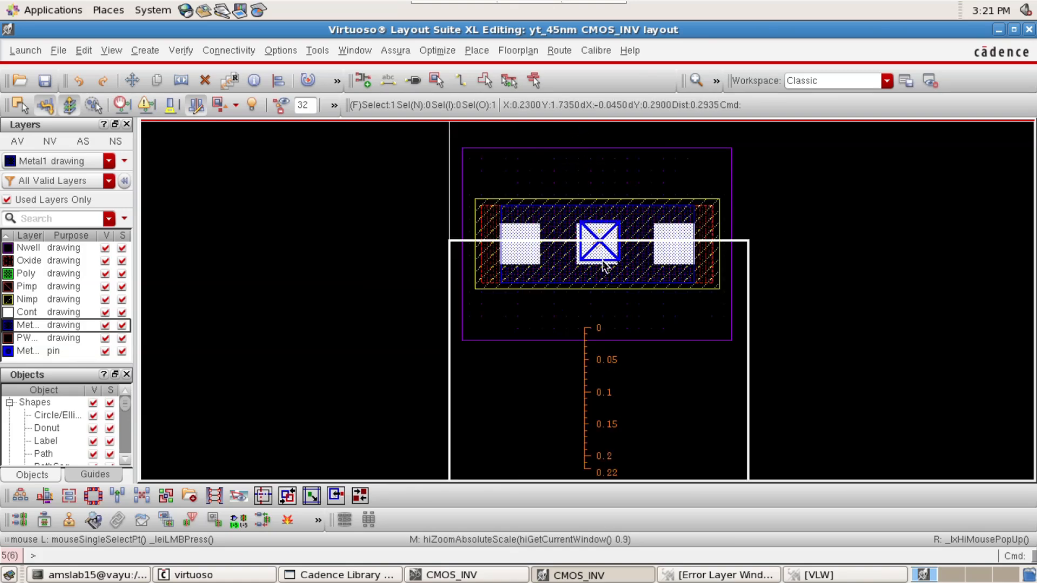
pyautogui.click(610, 319)
pyautogui.keyDown('ctrl'); pyautogui.scroll(3, 614, 251); pyautogui.keyUp('ctrl')
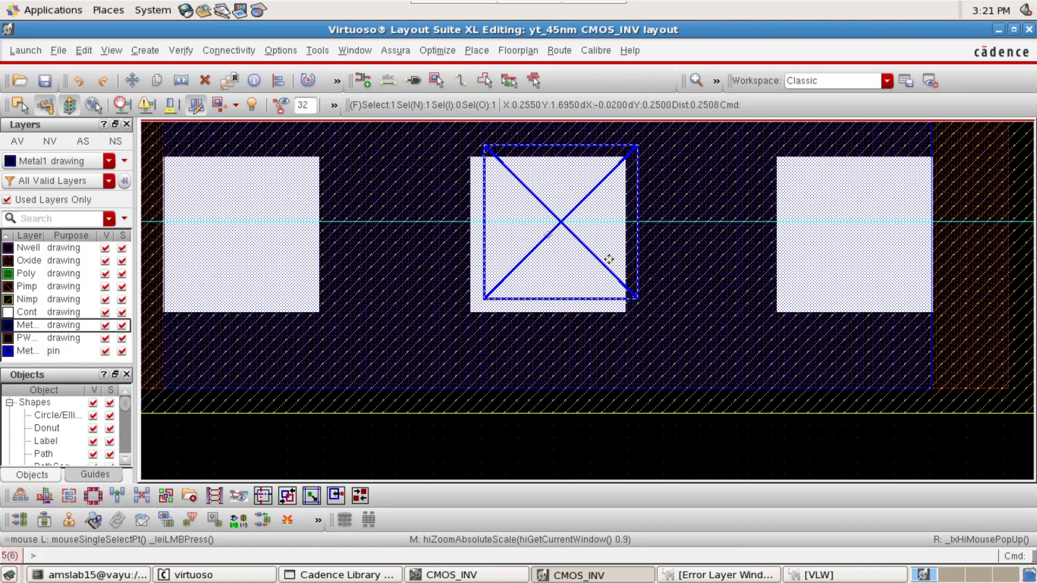
# Nudge the M1_NWELL via up until its contacts line up vertically with the pin on the PR boundary's upper edge
pyautogui.press('m')
pyautogui.click(626, 400)
pyautogui.click(626, 388)
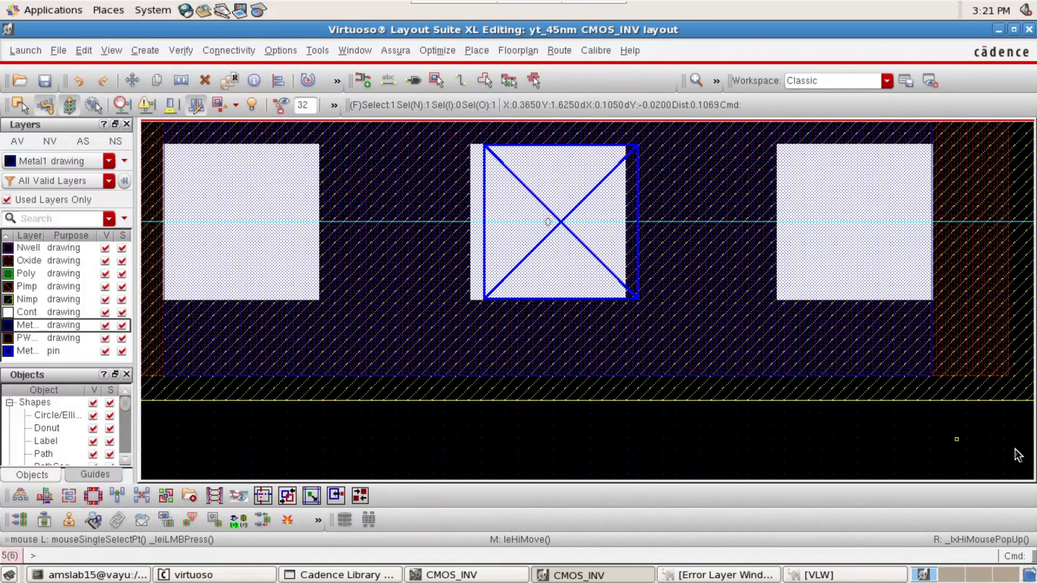
pyautogui.press('f')
pyautogui.click(785, 254)
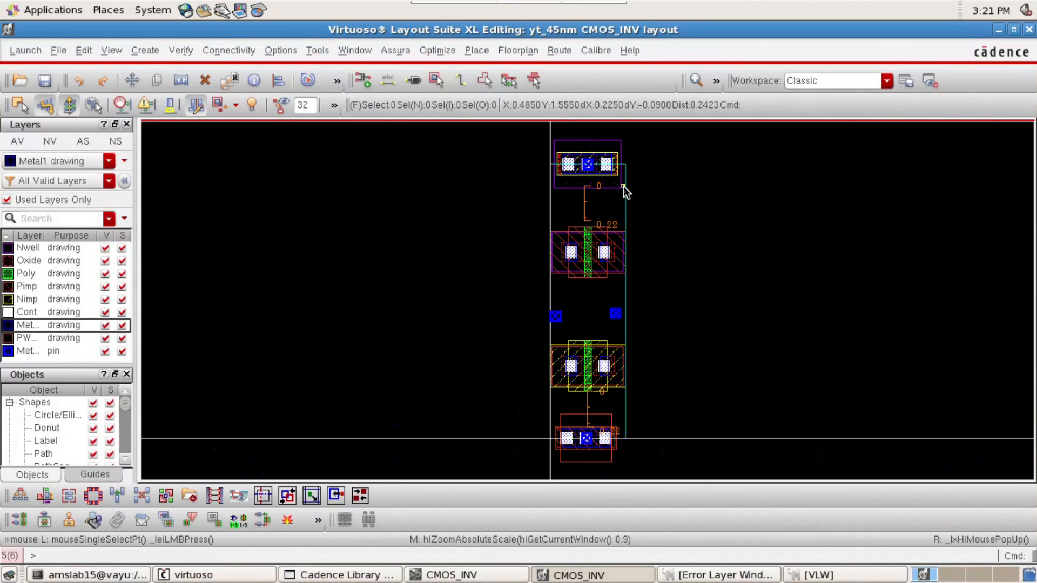
# Move the upper 0.22 ruler straight up until its zero end touches the lower edge of the M1_NWELL via's implant
pyautogui.scroll(2, 620, 187)
pyautogui.press('Left')
pyautogui.press('Up')
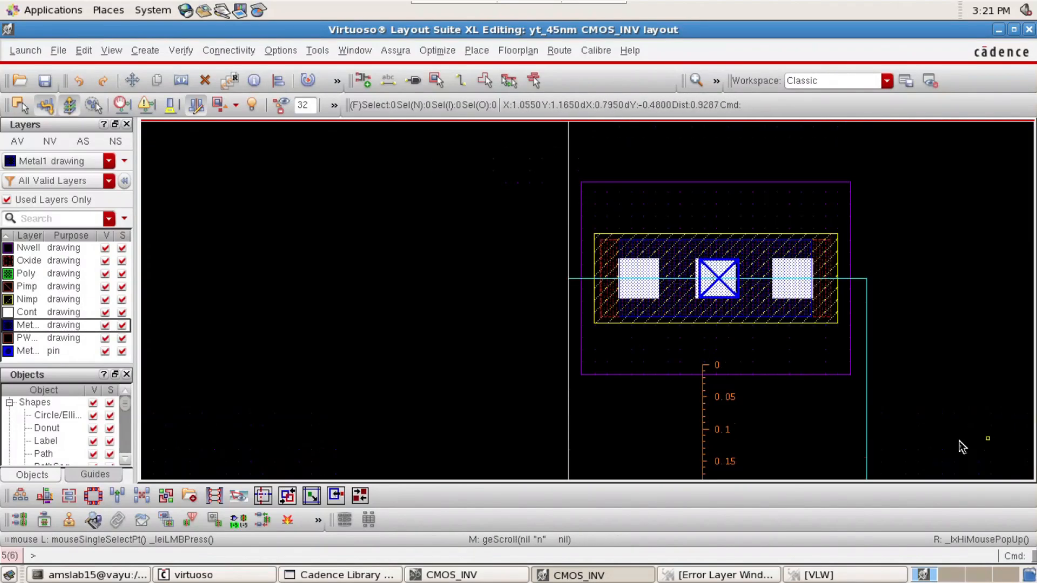
pyautogui.click(705, 403)
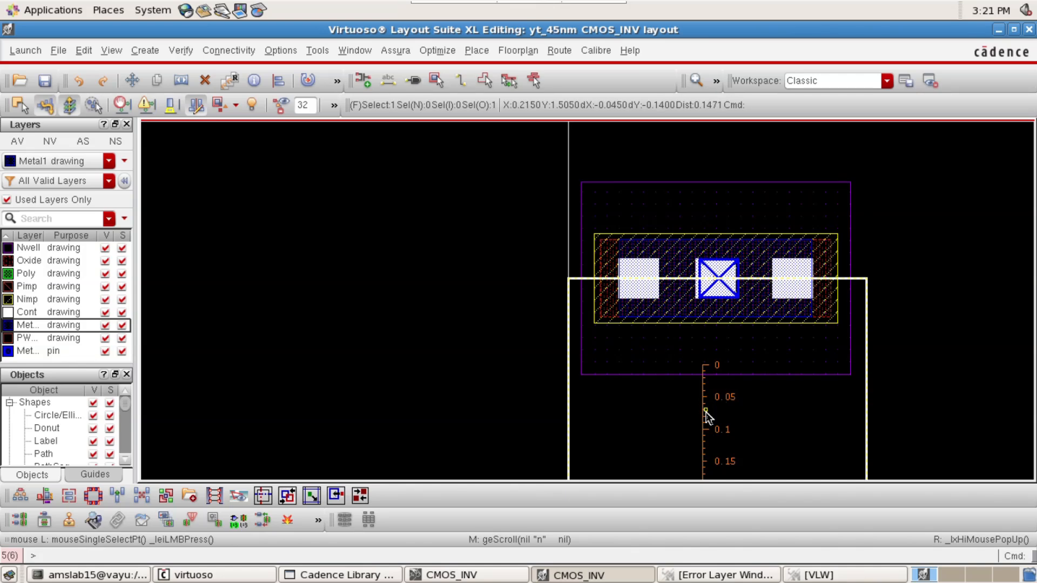
pyautogui.click(703, 430)
pyautogui.press('m')
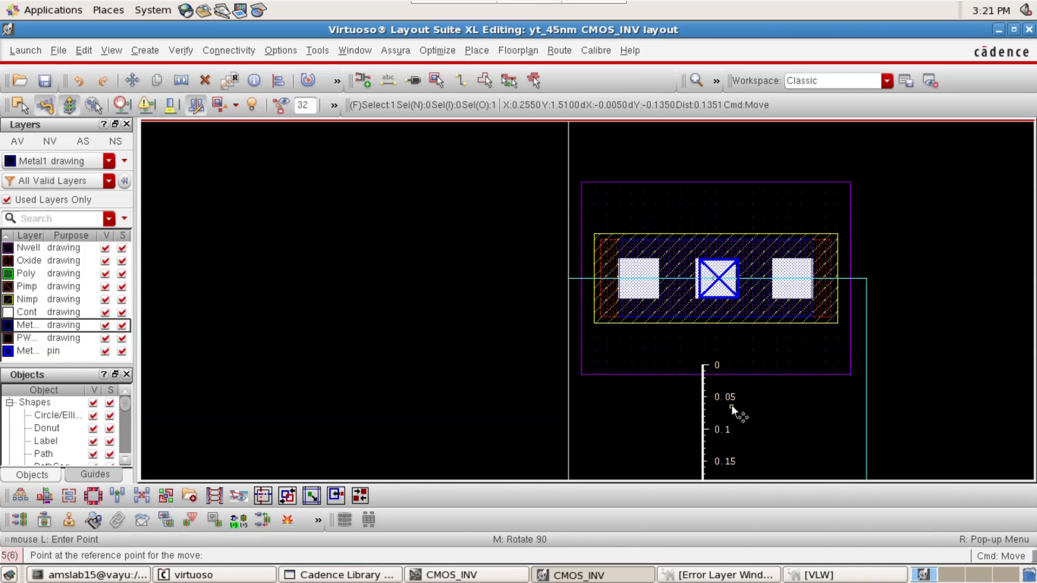
pyautogui.scroll(1, 714, 369)
pyautogui.click(689, 395)
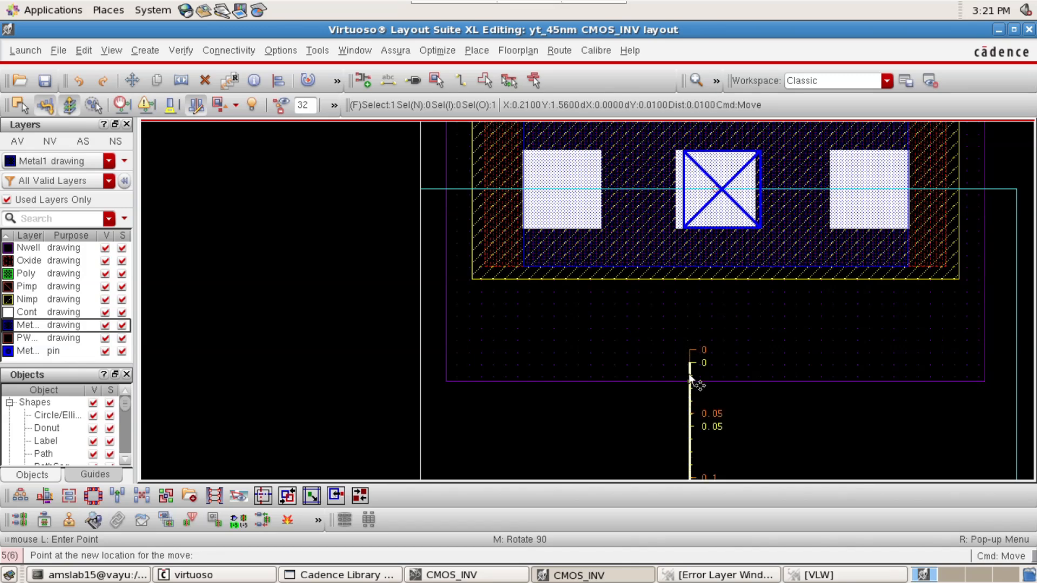
pyautogui.click(701, 311)
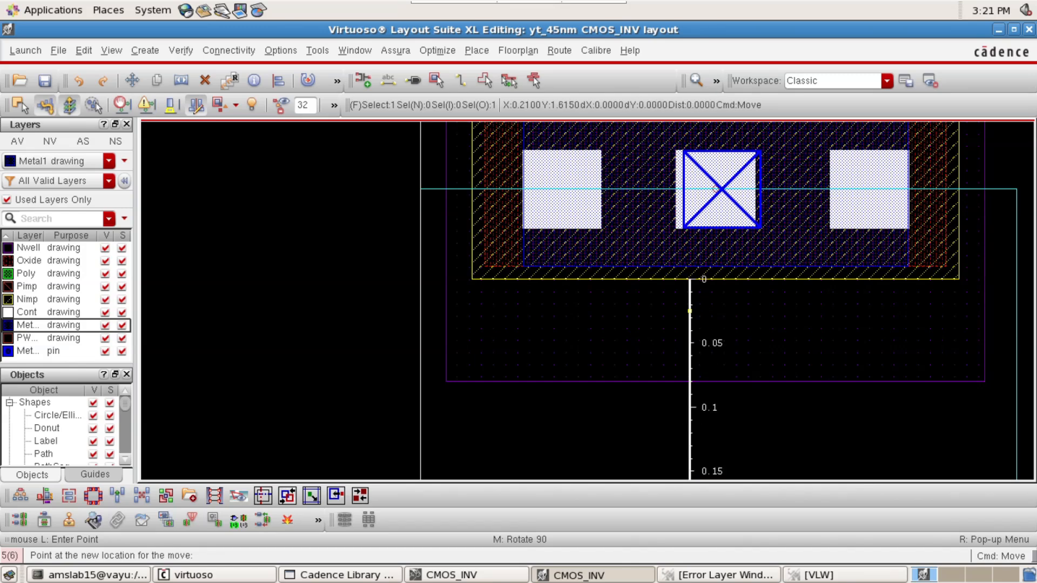
pyautogui.press('f')
pyautogui.click(795, 369)
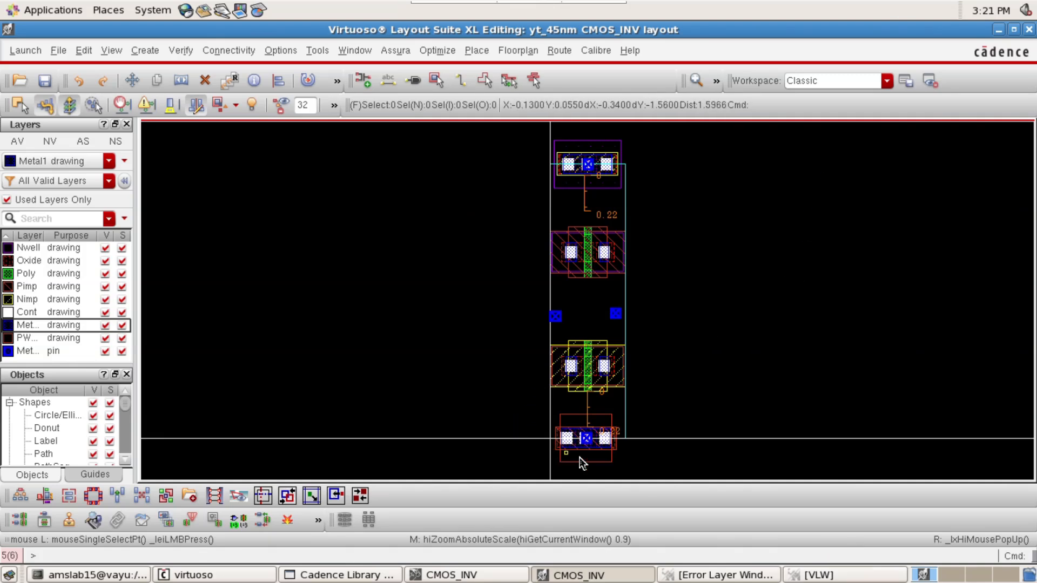
# Move the upper transistor straight up by 0.1 until its upper edge meets the 0.22 end of the ruler
pyautogui.keyDown('ctrl'); pyautogui.scroll(2, 589, 455); pyautogui.keyUp('ctrl')
pyautogui.keyDown('ctrl'); pyautogui.scroll(2, 577, 389); pyautogui.keyUp('ctrl')
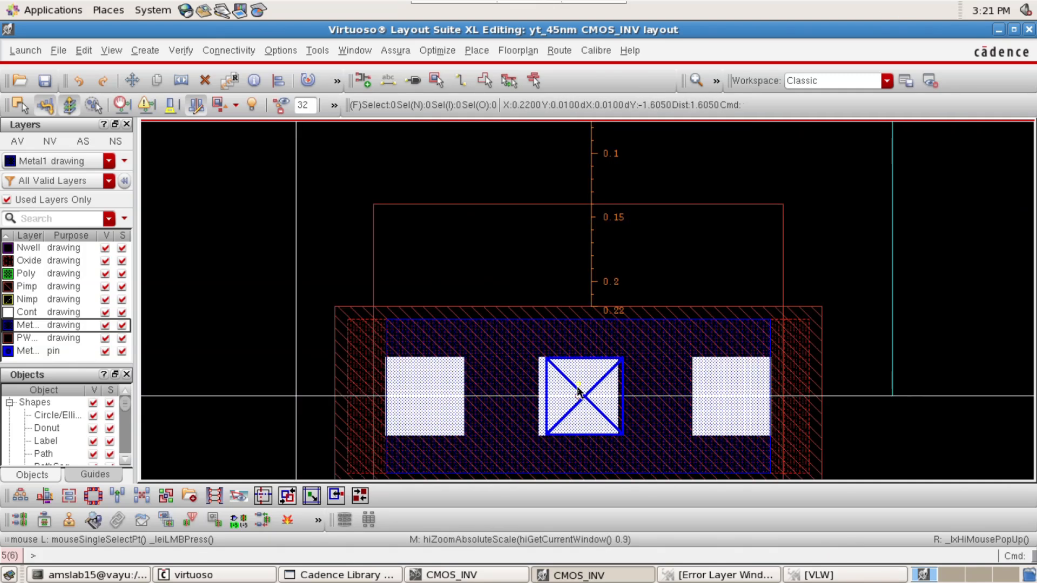
pyautogui.press('f')
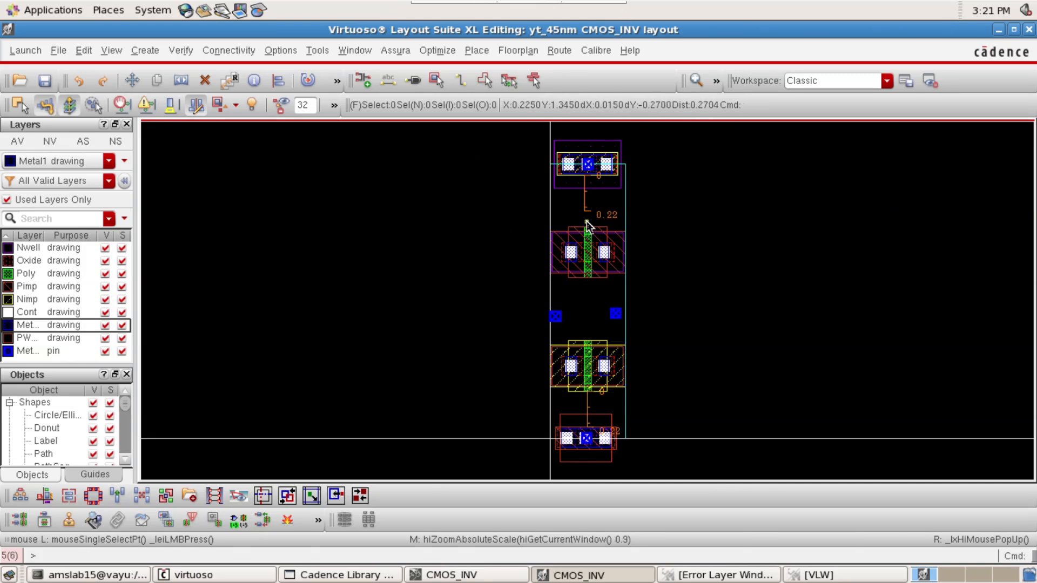
pyautogui.keyDown('ctrl'); pyautogui.scroll(2, 586, 224); pyautogui.keyUp('ctrl')
pyautogui.click(584, 310)
pyautogui.press('m')
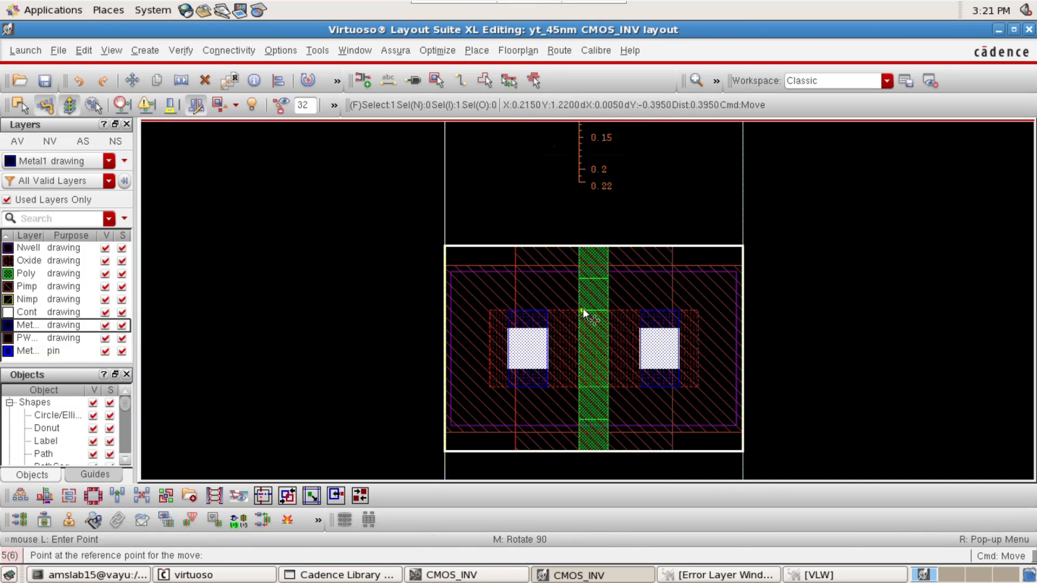
pyautogui.click(582, 309)
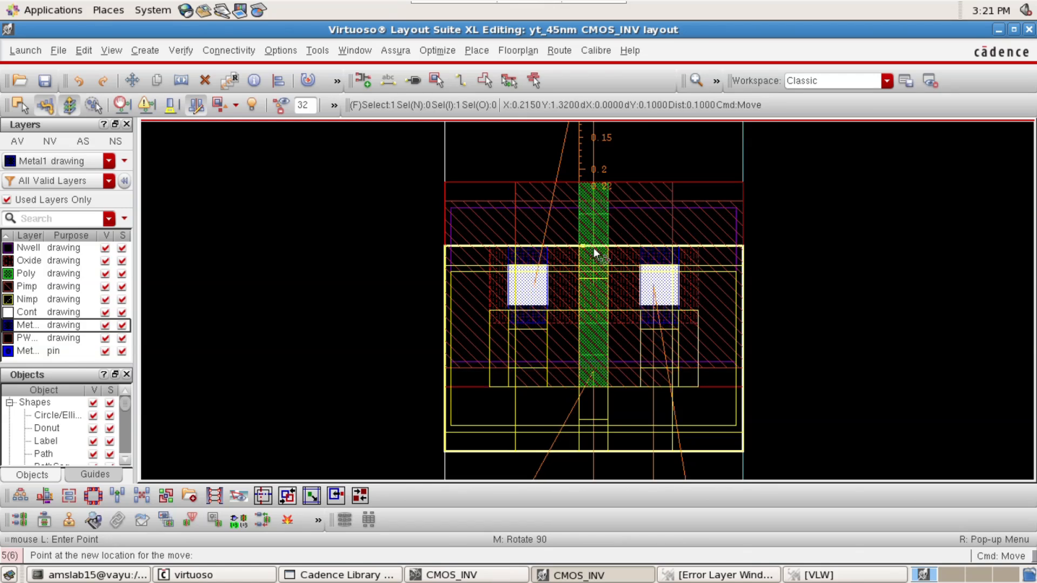
pyautogui.click(593, 248)
pyautogui.keyDown('ctrl'); pyautogui.scroll(-2, 843, 278); pyautogui.keyUp('ctrl')
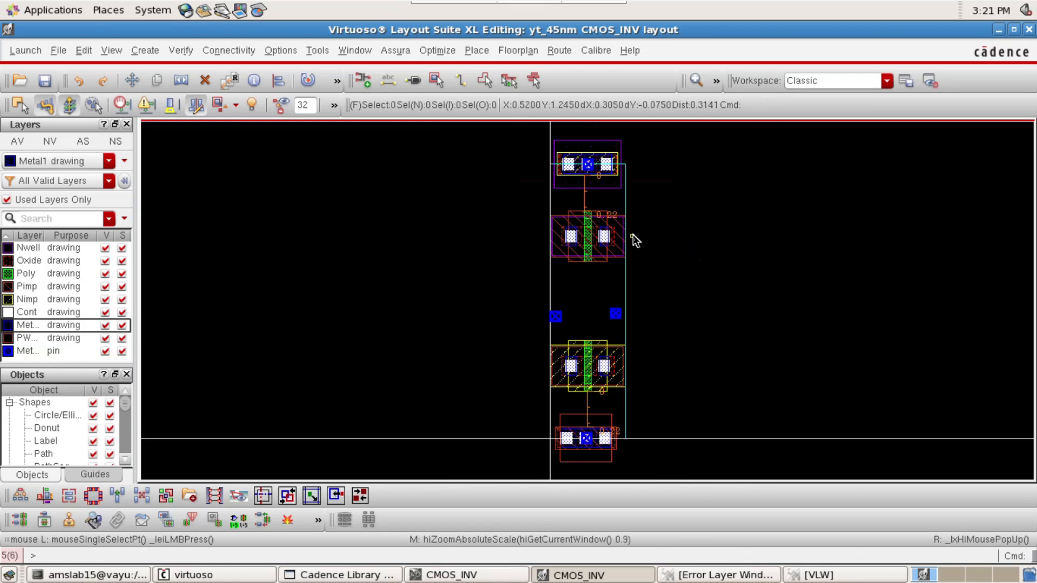
# Make Poly drawing the active layer for new shapes
pyautogui.click(39, 275)
pyautogui.keyDown('ctrl'); pyautogui.scroll(1, 584, 189); pyautogui.keyUp('ctrl')
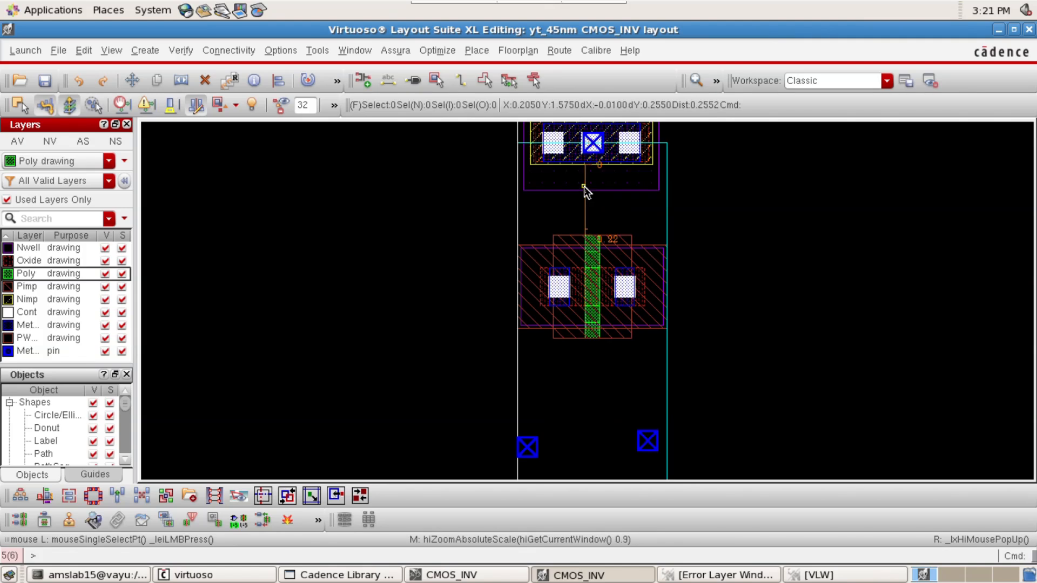
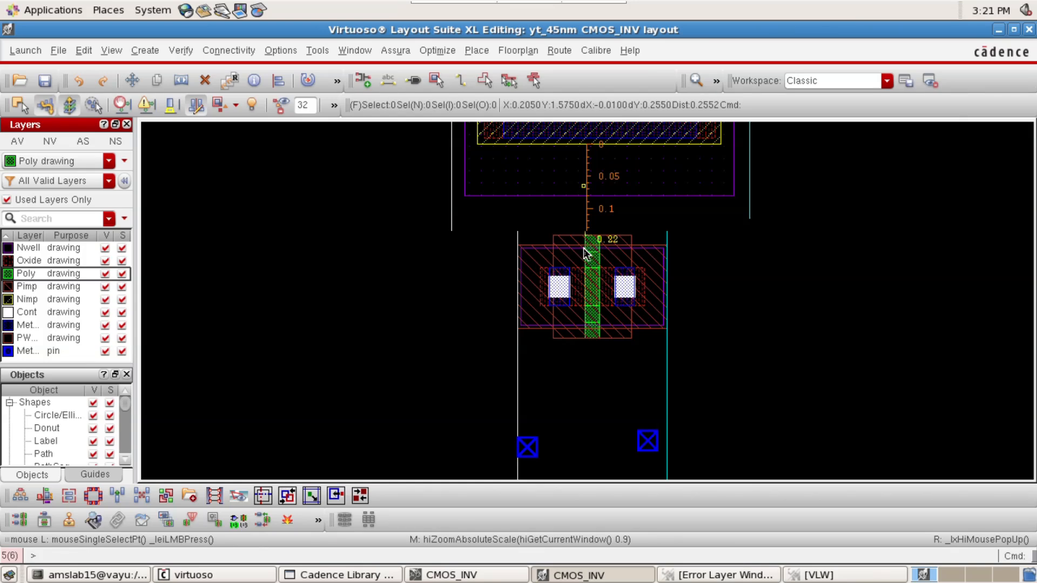
# Draw a gate-wide Poly rectangle over the upper end of the upper transistor's gate, extending it 0.02 upward to the ruler's 0.2 mark
pyautogui.press('f')
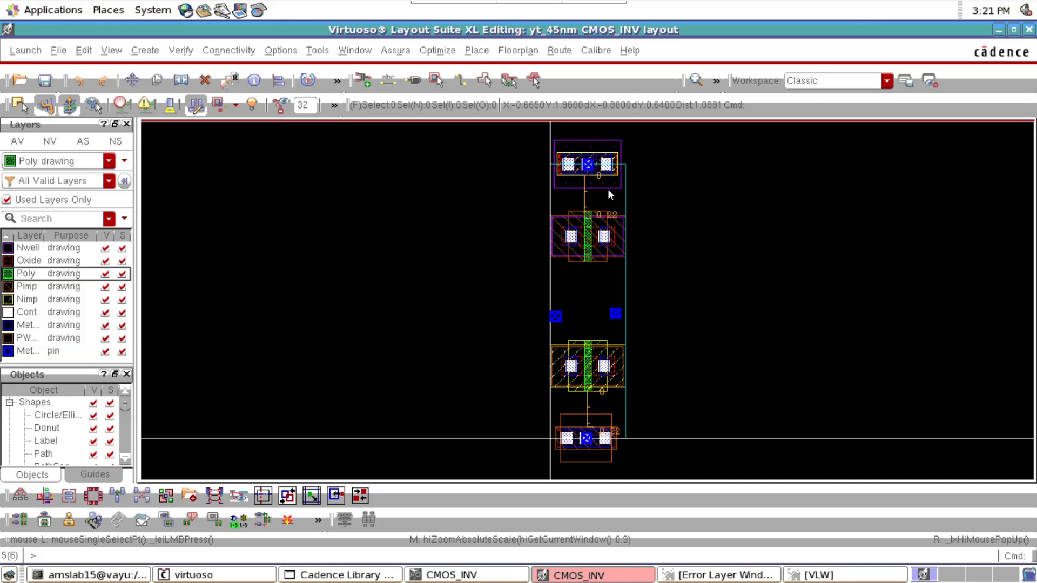
pyautogui.click(564, 240)
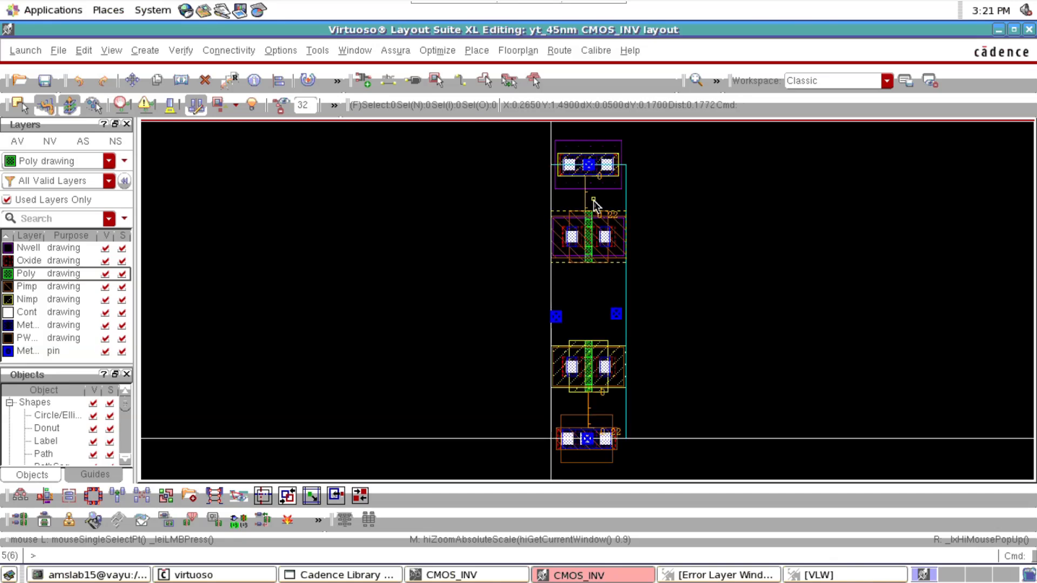
pyautogui.keyDown('ctrl'); pyautogui.scroll(2, 591, 208); pyautogui.keyUp('ctrl')
pyautogui.press('r')
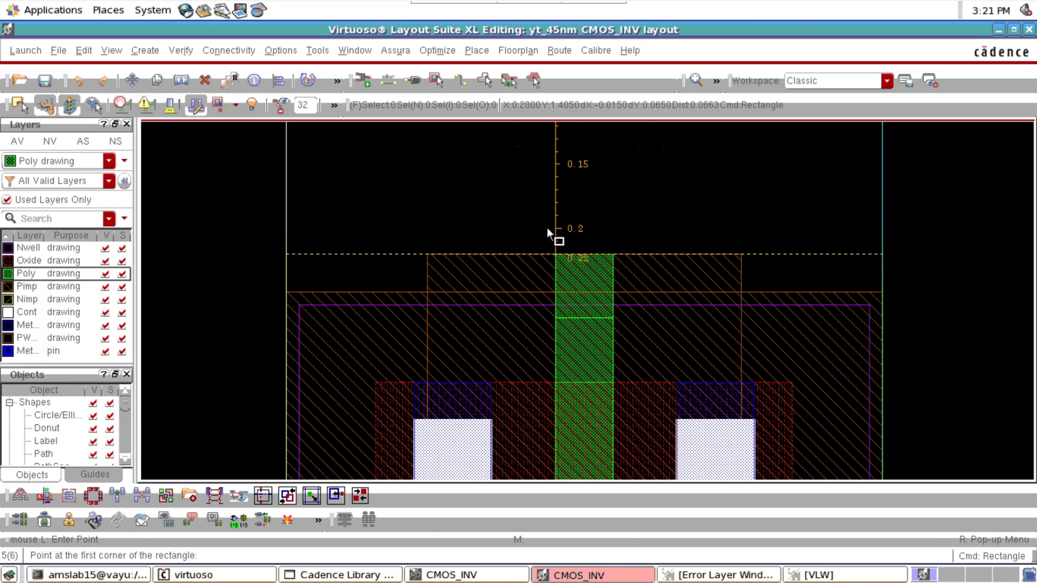
pyautogui.click(557, 229)
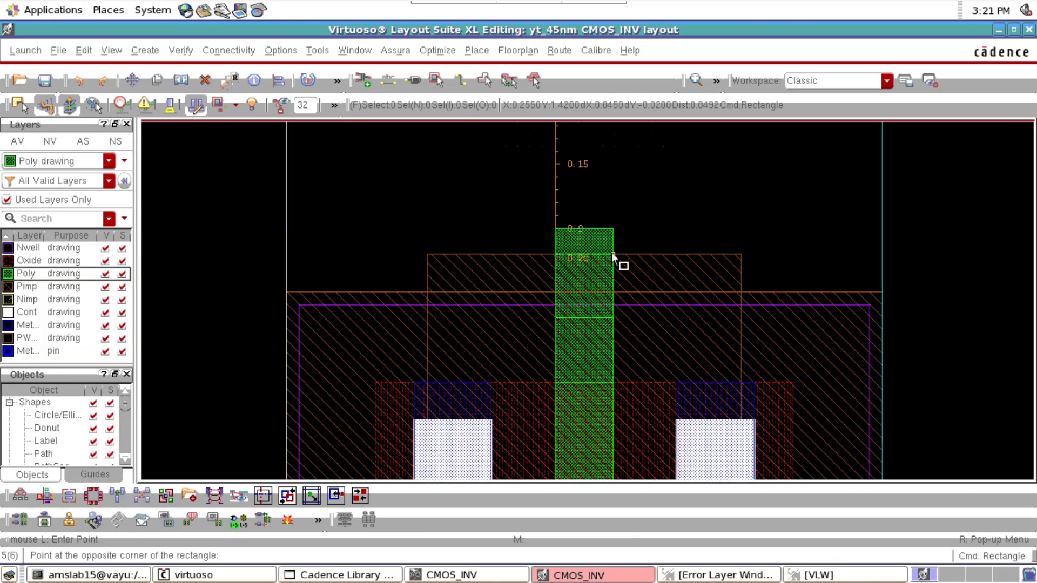
pyautogui.click(612, 318)
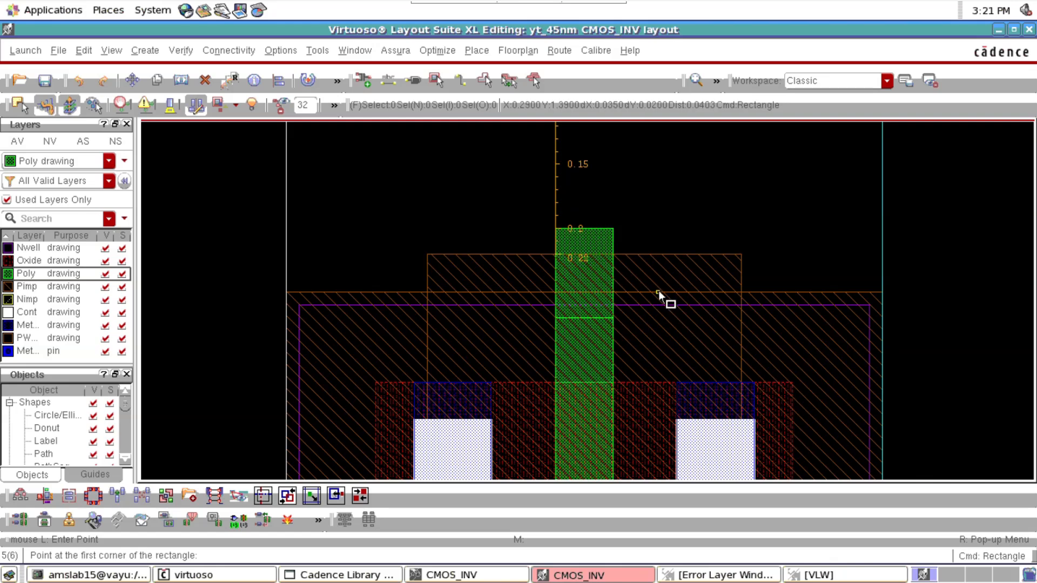
# Draw a gate-wide Poly rectangle about 0.07 tall over the lower end of the lower transistor's gate, extending about 0.02 past it
pyautogui.press('f')
pyautogui.keyDown('ctrl'); pyautogui.scroll(6, 587, 399); pyautogui.keyUp('ctrl')
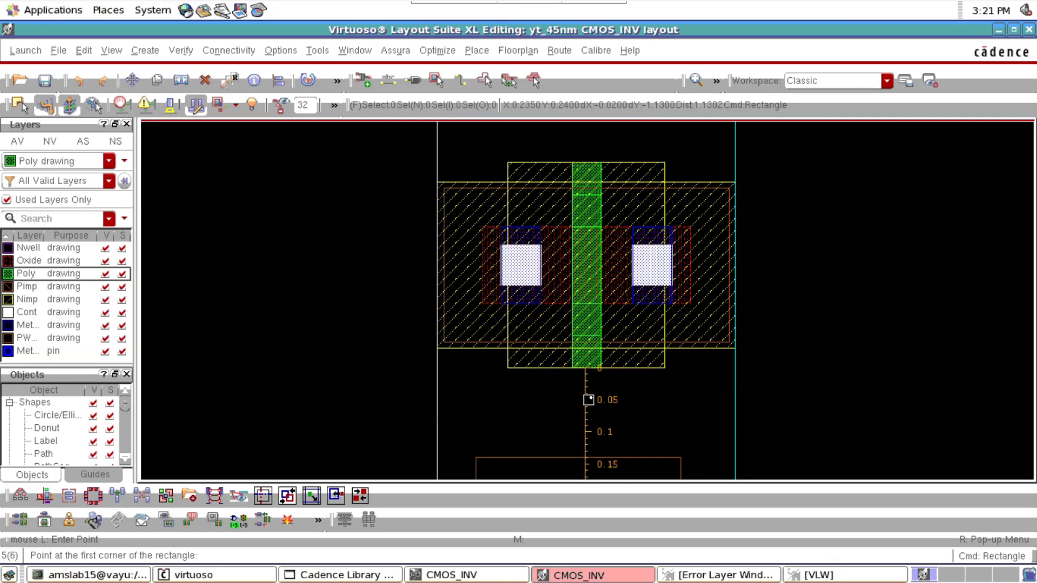
pyautogui.click(557, 273)
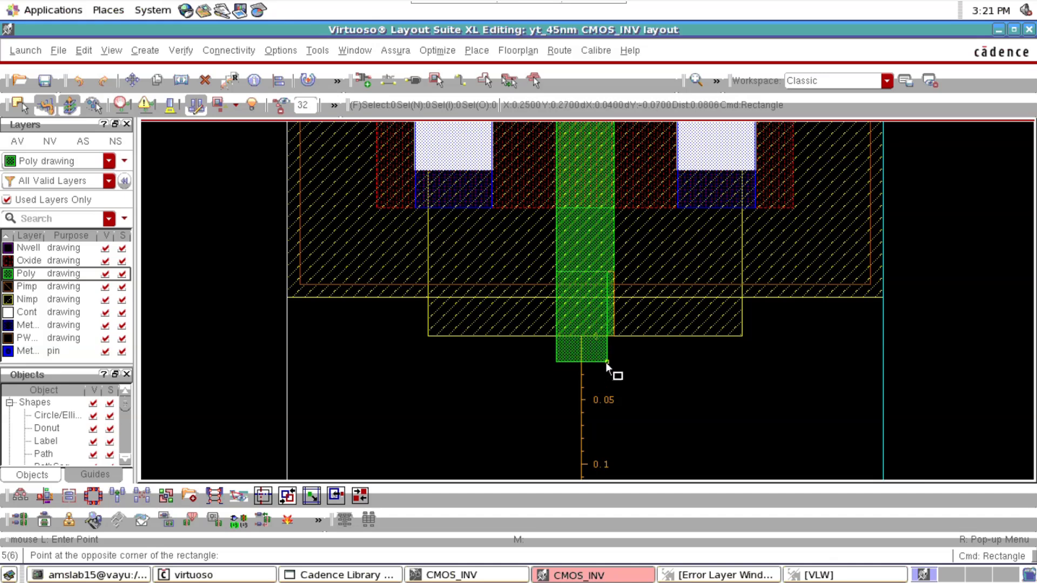
pyautogui.click(613, 361)
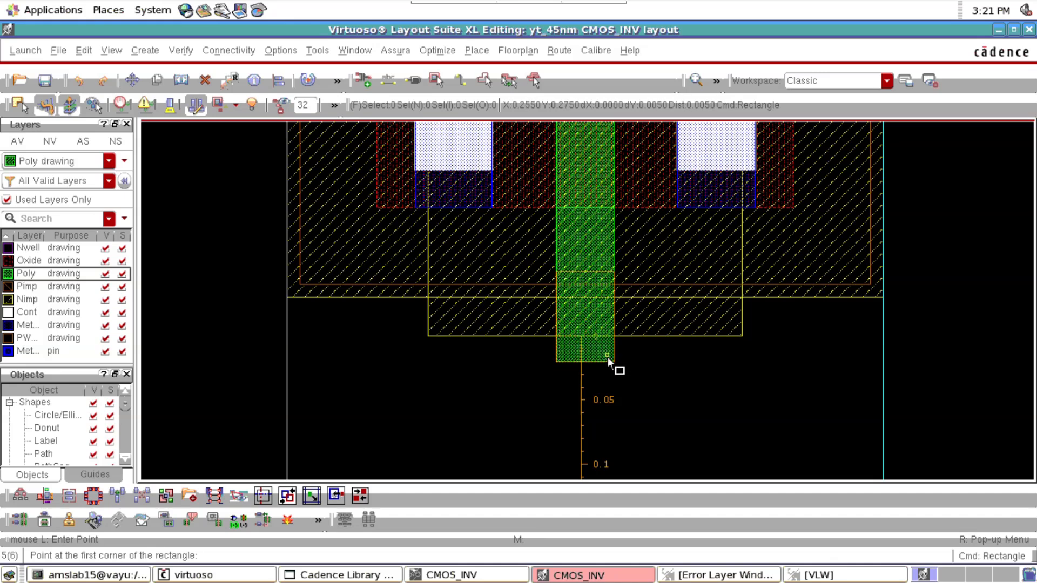
pyautogui.press('f')
pyautogui.press('Escape')
# Connect the two transistor gates with a Poly rectangle about 0.045 wide and 0.7 long
pyautogui.scroll(1, 581, 279)
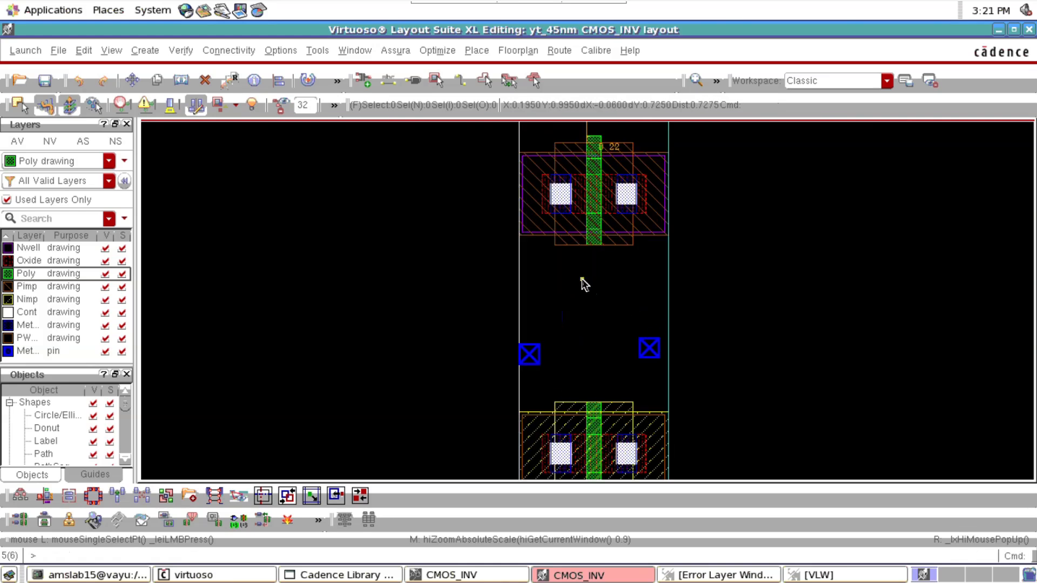
pyautogui.moveTo(477, 321); pyautogui.dragTo(709, 399)
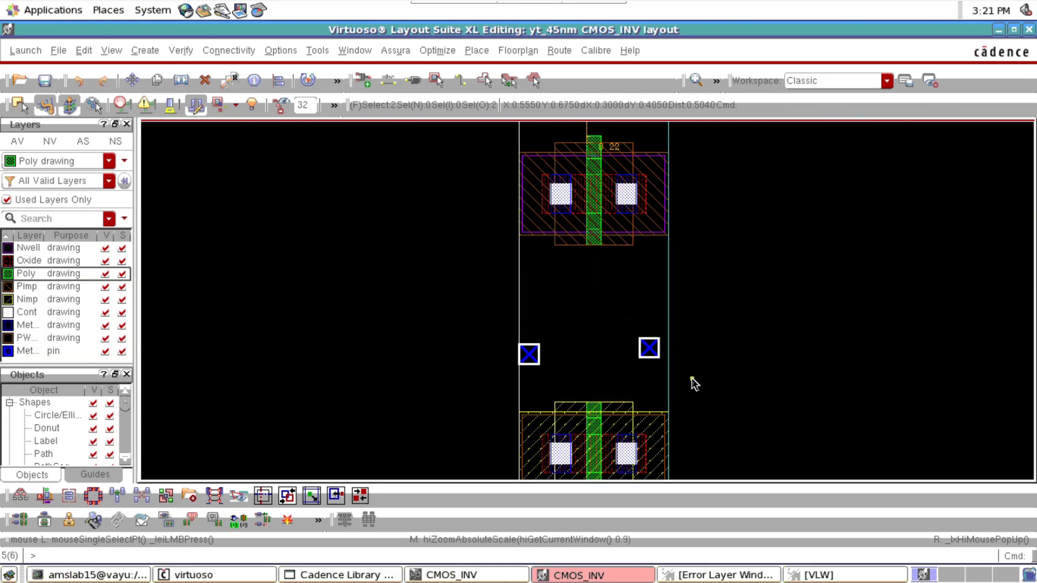
pyautogui.click(486, 369)
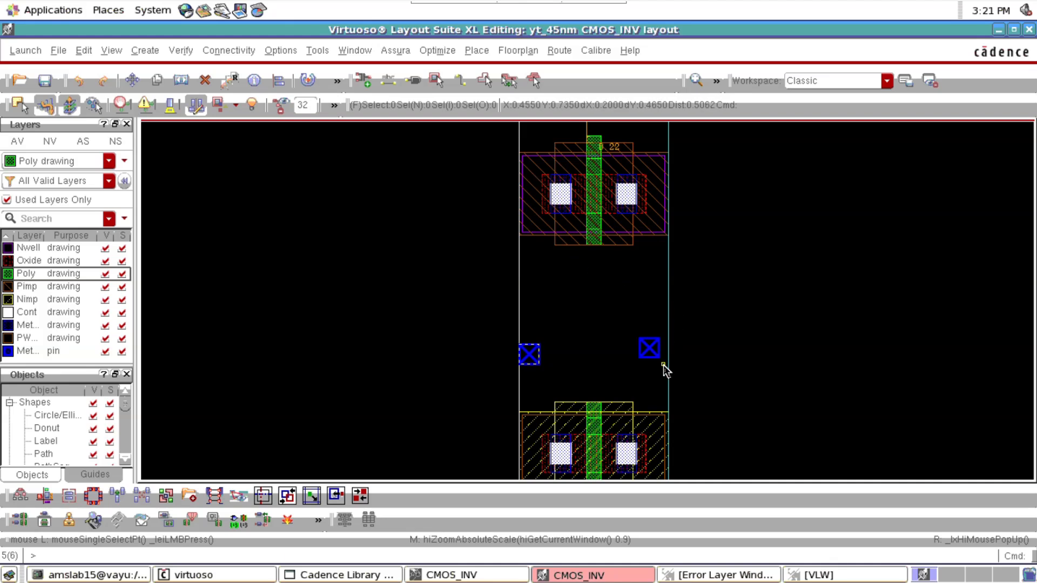
pyautogui.press('r')
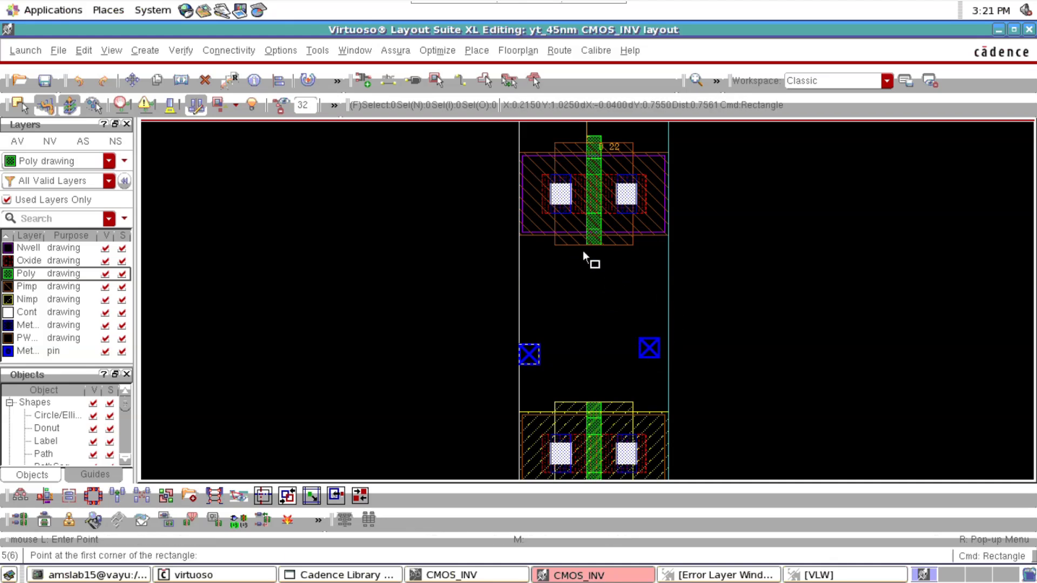
pyautogui.click(588, 213)
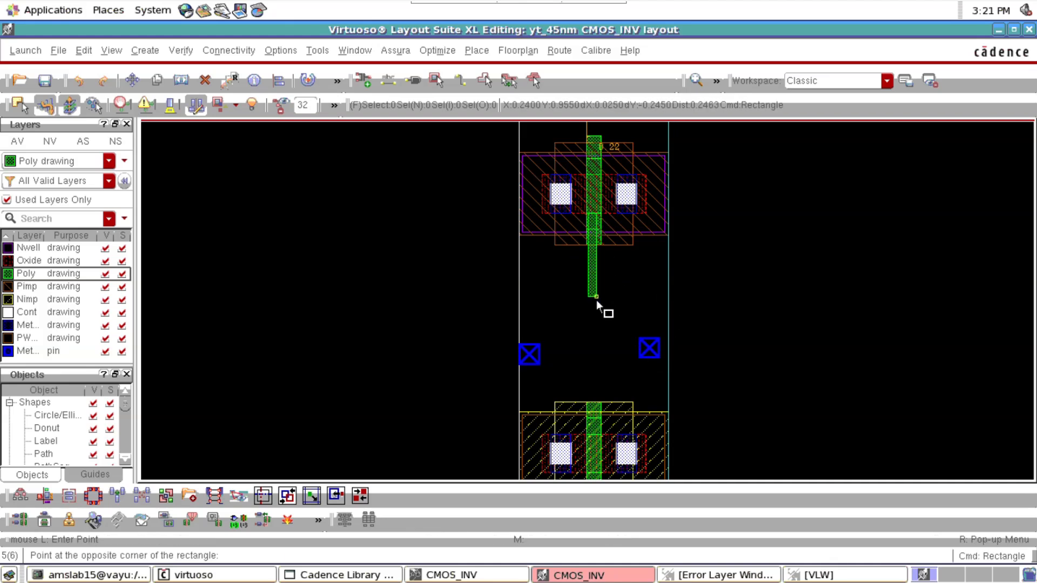
pyautogui.click(604, 436)
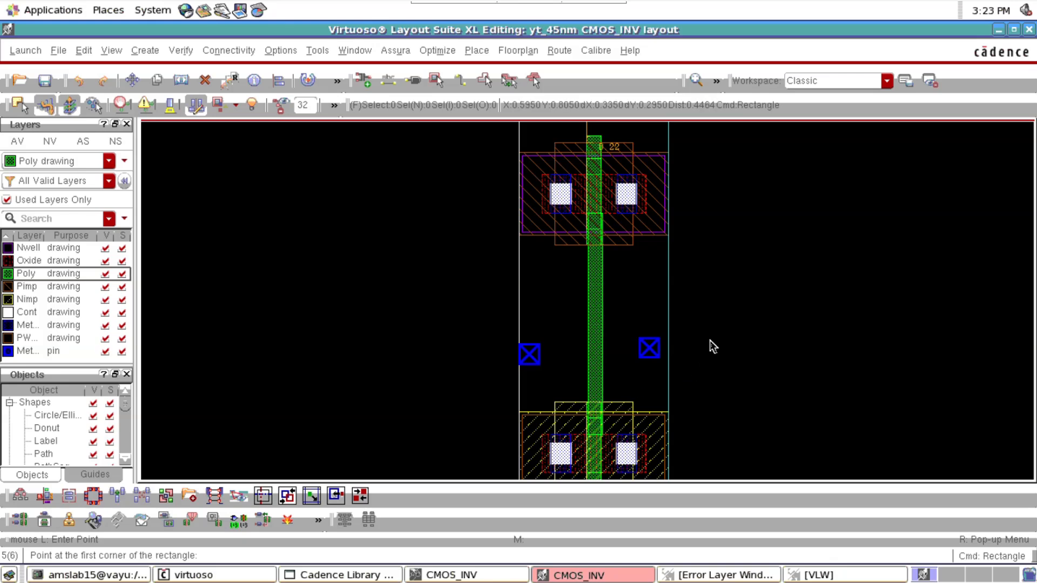
pyautogui.press('Escape')
# Stretch the left edge of the connecting Poly rectangle outward by 0.005 to align with the lower transistor's gate edge
pyautogui.scroll(2, 584, 409)
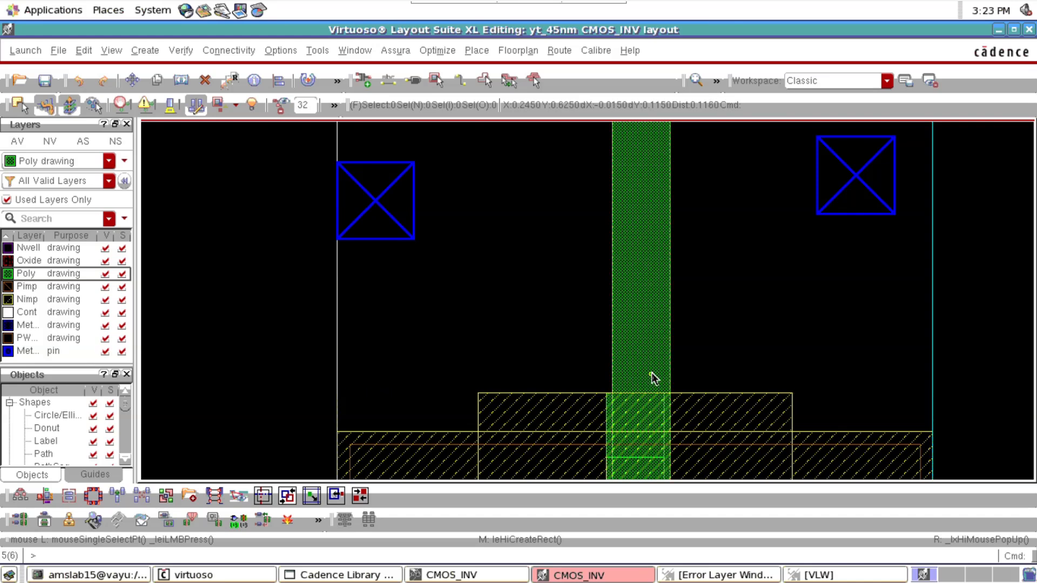
pyautogui.press('s')
pyautogui.click(609, 358)
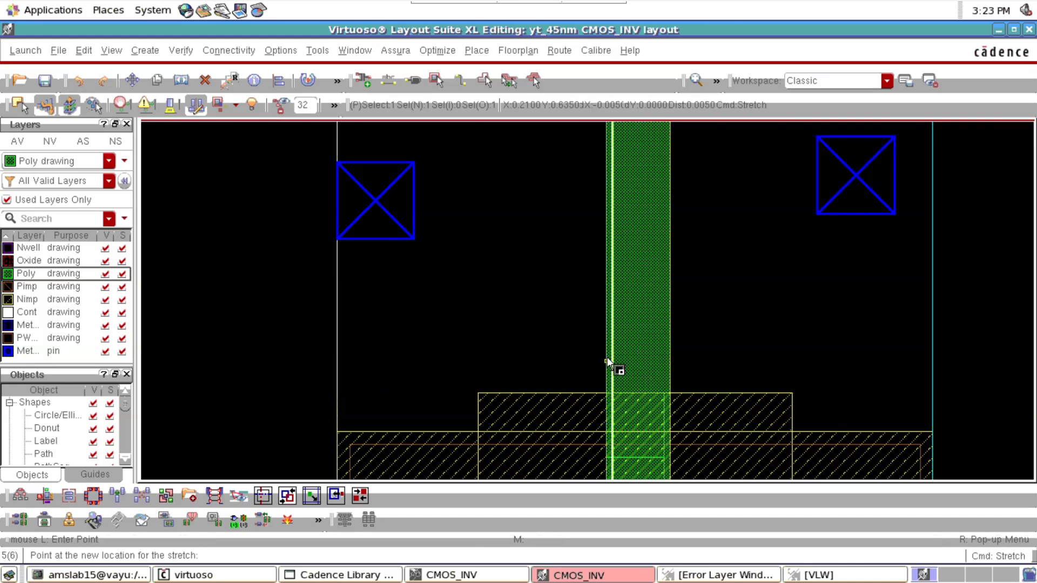
pyautogui.click(608, 359)
pyautogui.press('f')
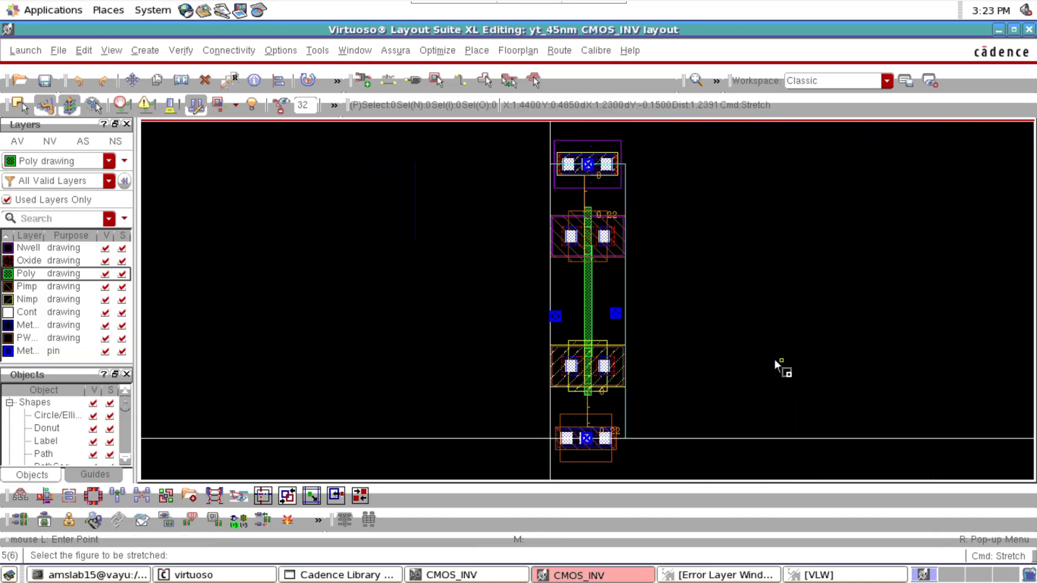
pyautogui.press('Escape')
# Stretch the right edge of the connecting Poly rectangle inward to align with the upper transistor's gate edge
pyautogui.scroll(2, 588, 263)
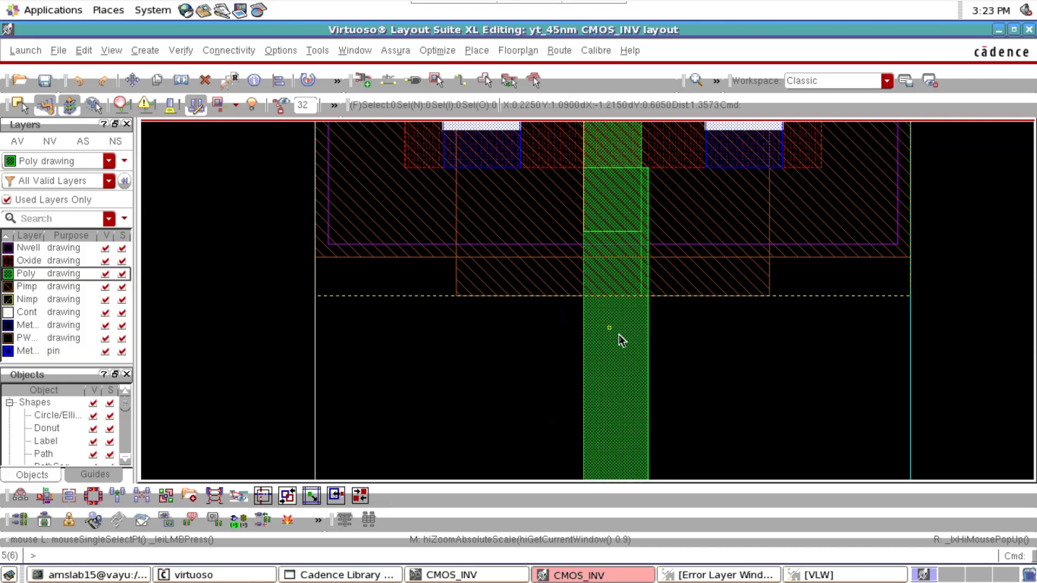
pyautogui.press('s')
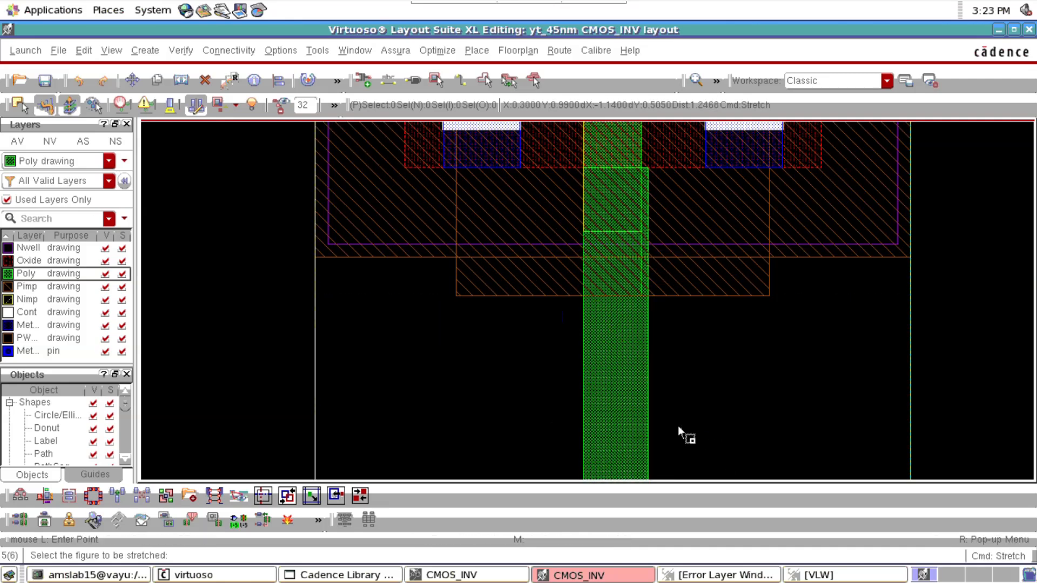
pyautogui.click(648, 400)
pyautogui.click(641, 398)
pyautogui.press('f')
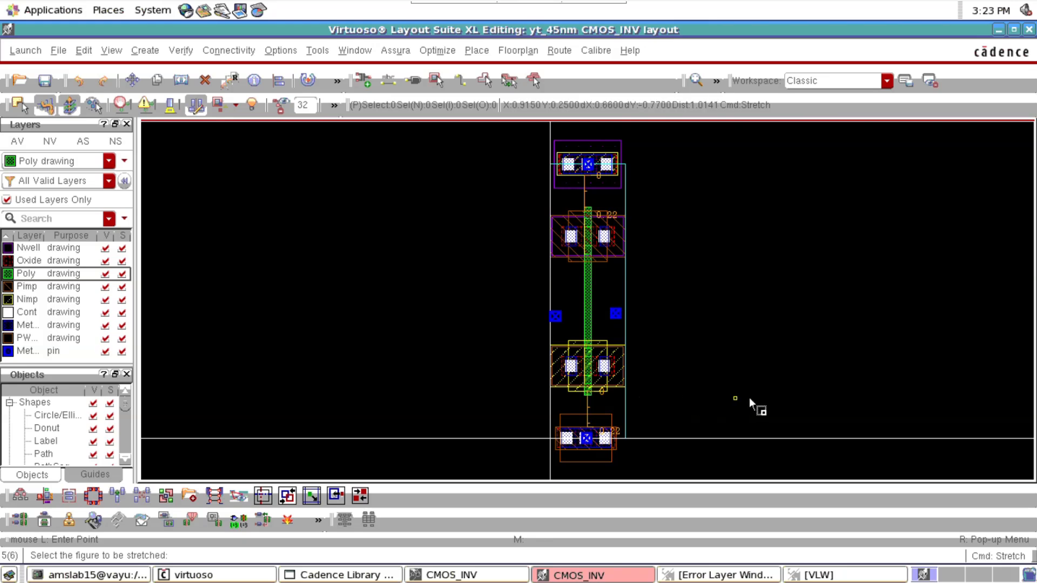
pyautogui.press('Escape')
pyautogui.scroll(3, 593, 346)
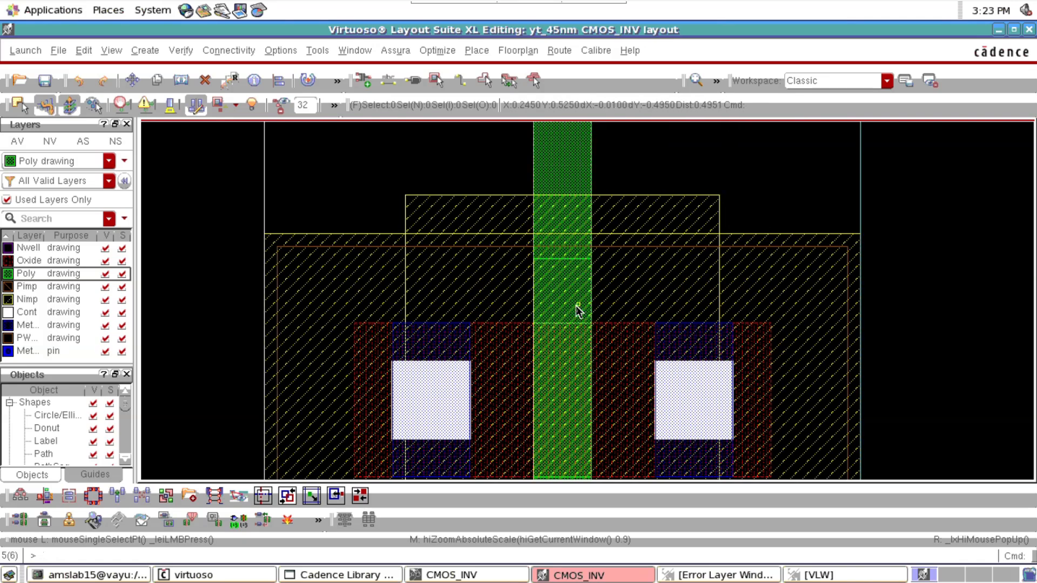
pyautogui.press('f')
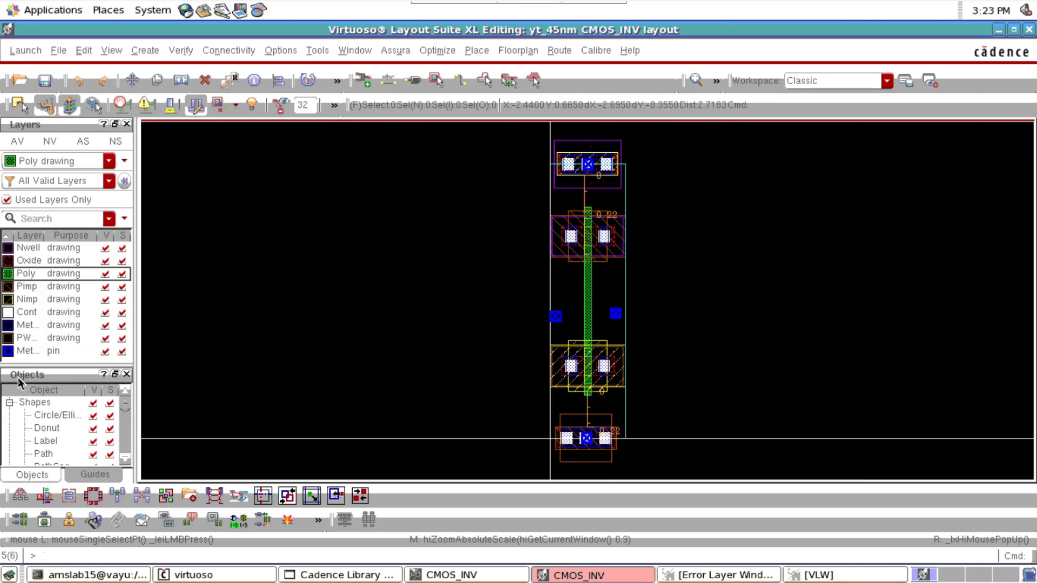
pyautogui.moveTo(3, 365); pyautogui.dragTo(7, 369)
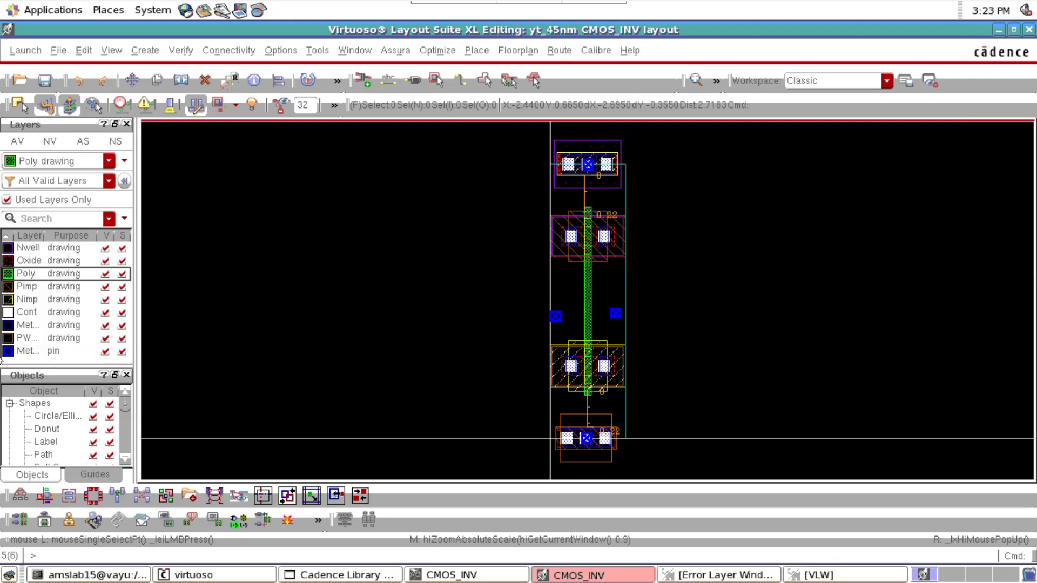
# Show the schematic beside the layout, highlight the A, A', VDD and VSS nets one by one, and restore the layout window to full size
pyautogui.click(1013, 31)
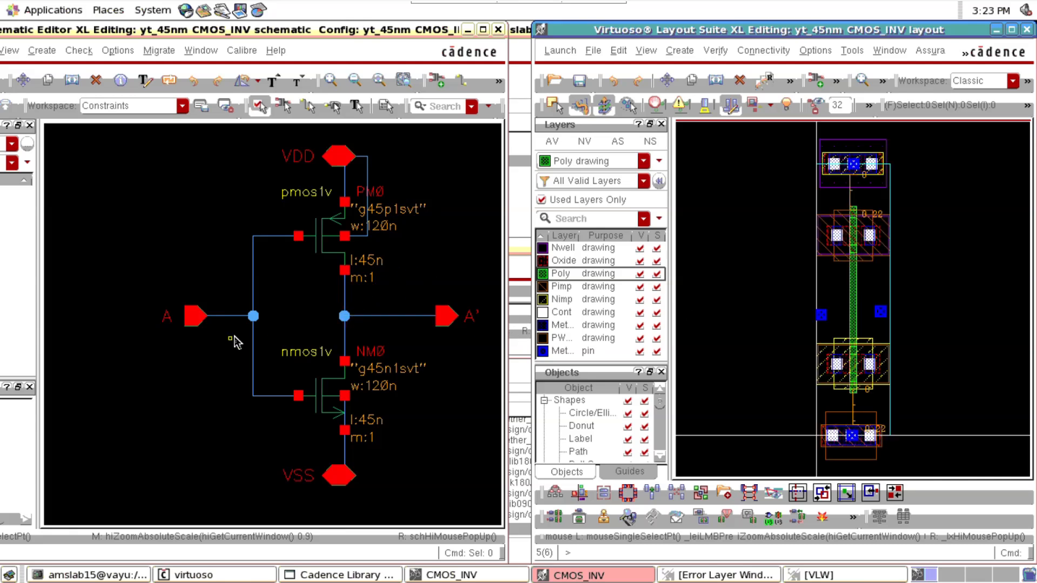
pyautogui.click(240, 317)
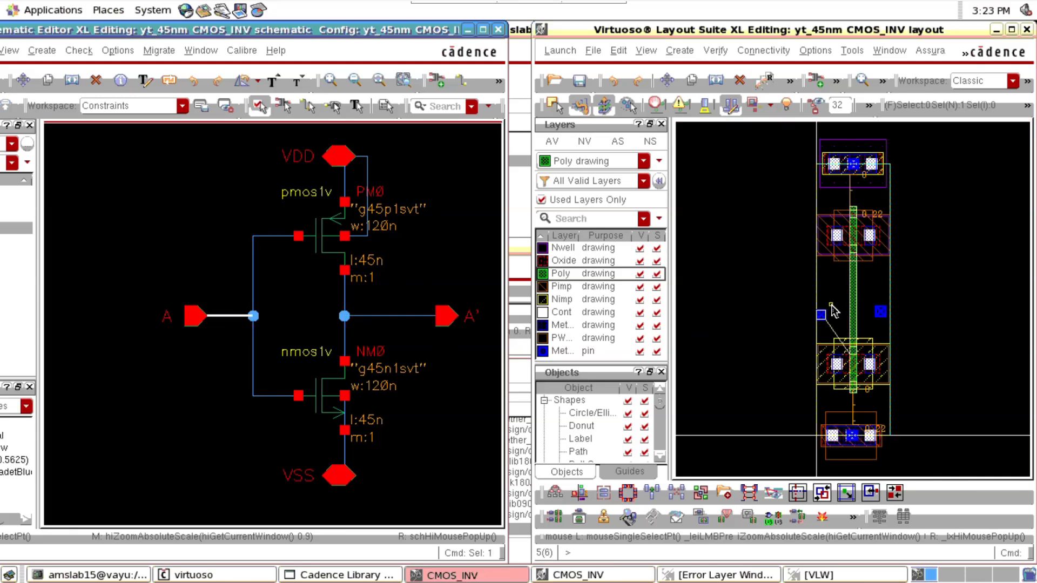
pyautogui.click(400, 316)
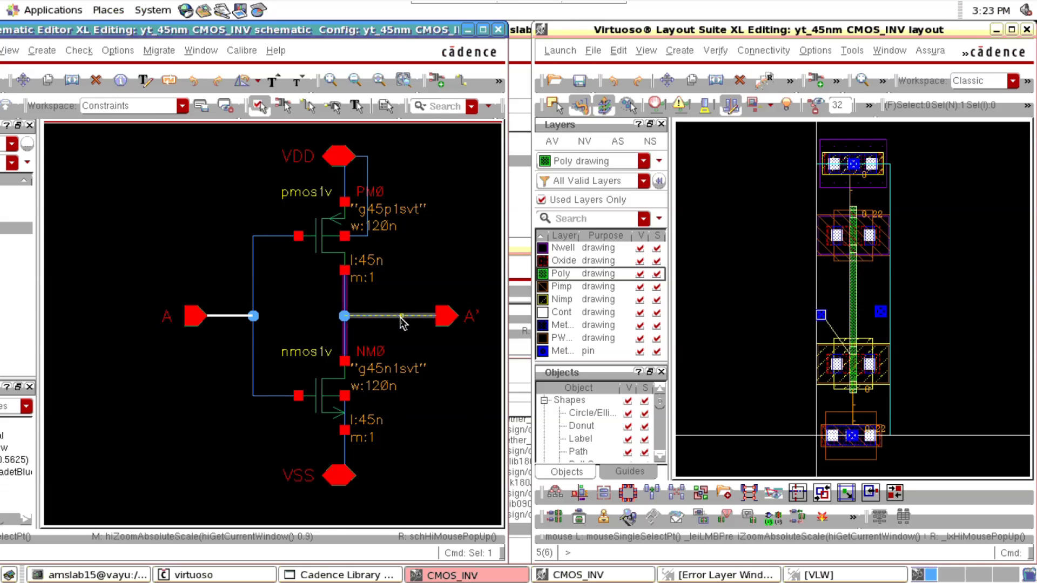
pyautogui.click(363, 204)
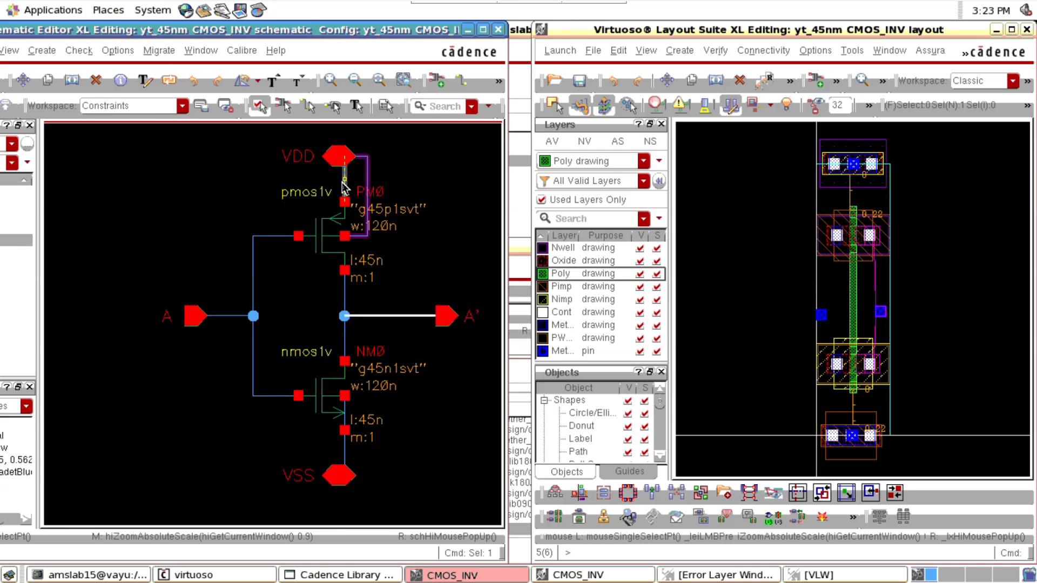
pyautogui.click(344, 449)
pyautogui.click(954, 308)
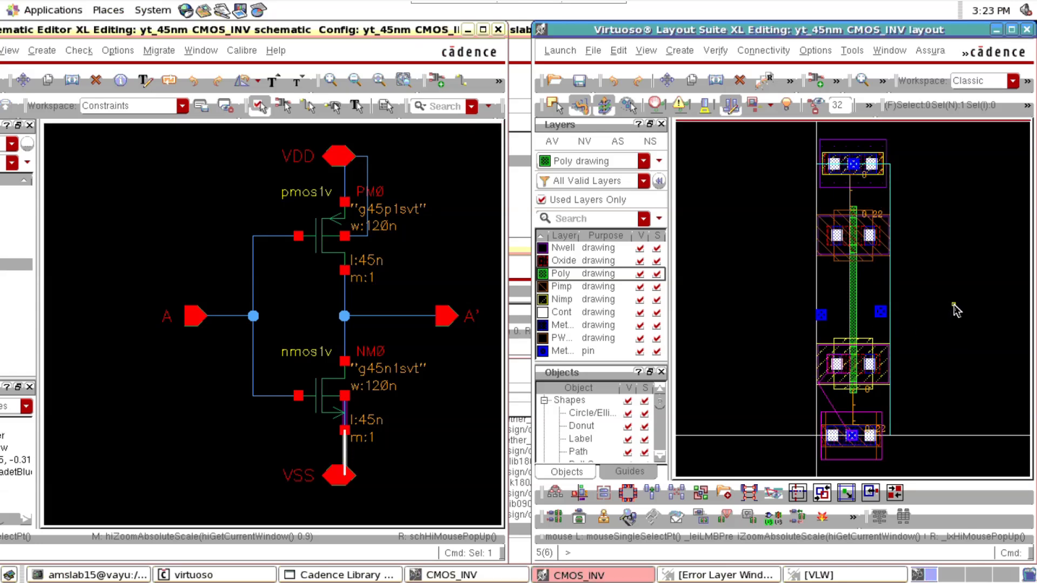
pyautogui.click(1012, 31)
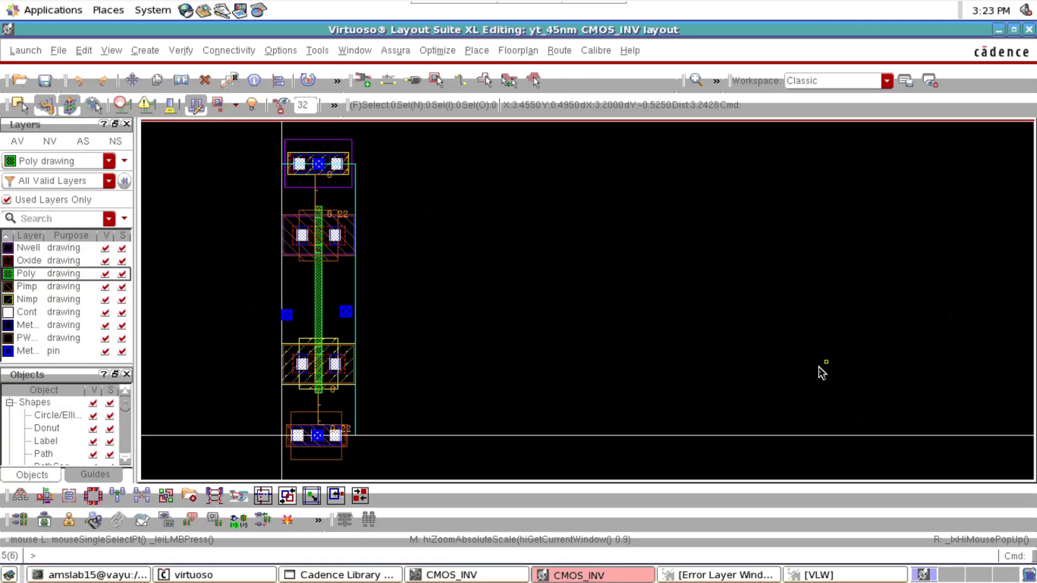
pyautogui.press('f')
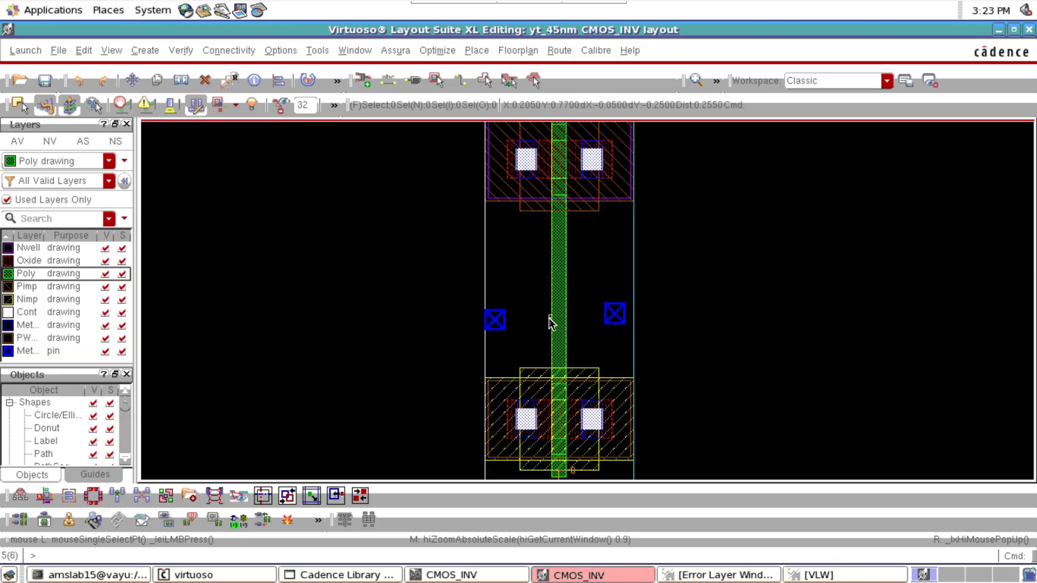
pyautogui.press('r')
pyautogui.keyDown('ctrl'); pyautogui.scroll(1, 585, 140); pyautogui.keyUp('ctrl')
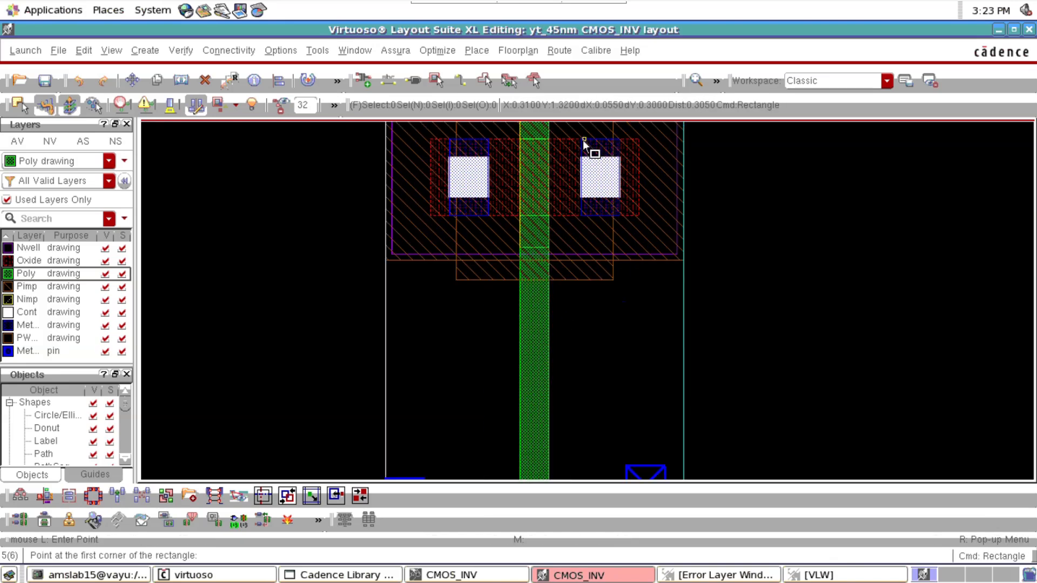
pyautogui.click(581, 140)
pyautogui.press('Escape')
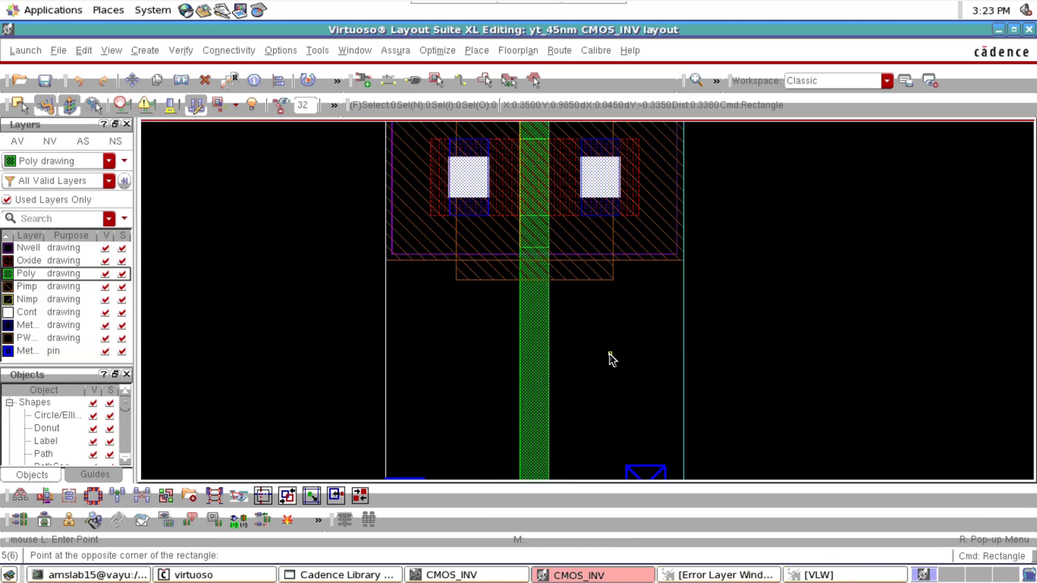
# Connect the right-hand terminals of the upper and lower transistors with a Metal1 drawing rectangle about 0.06 wide and 0.93 long
pyautogui.click(24, 324)
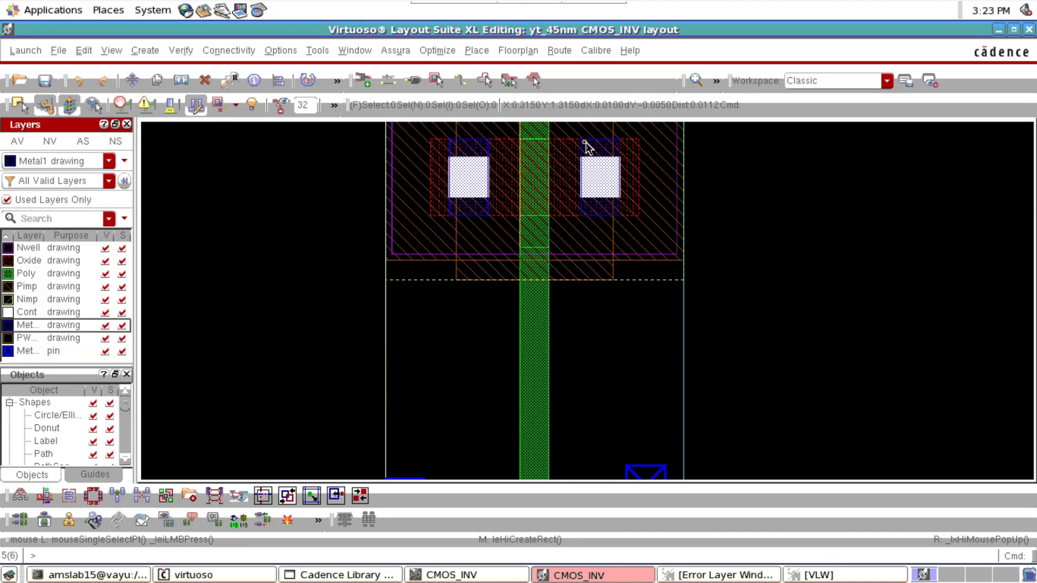
pyautogui.press('r')
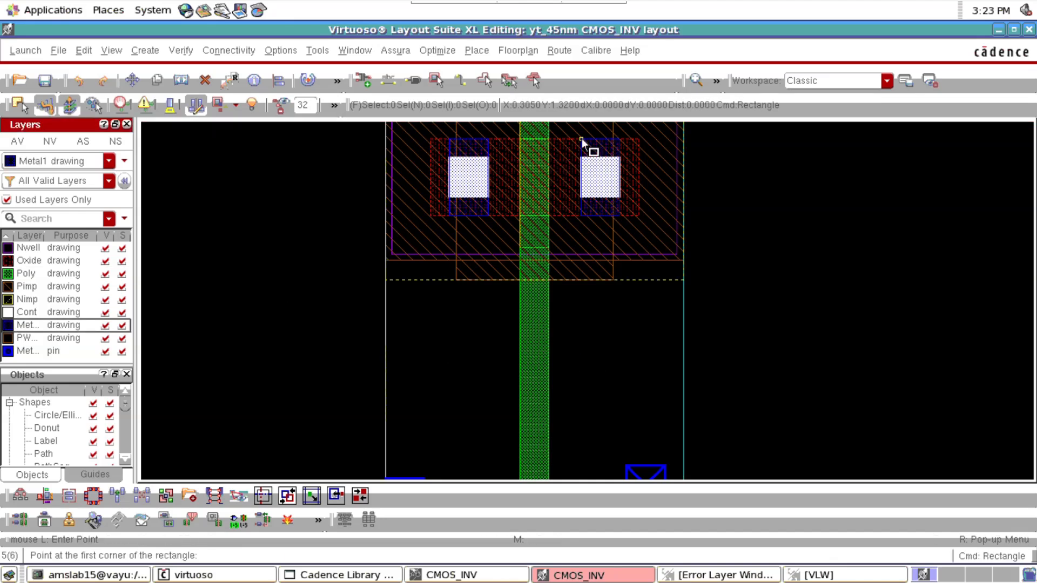
pyautogui.click(581, 140)
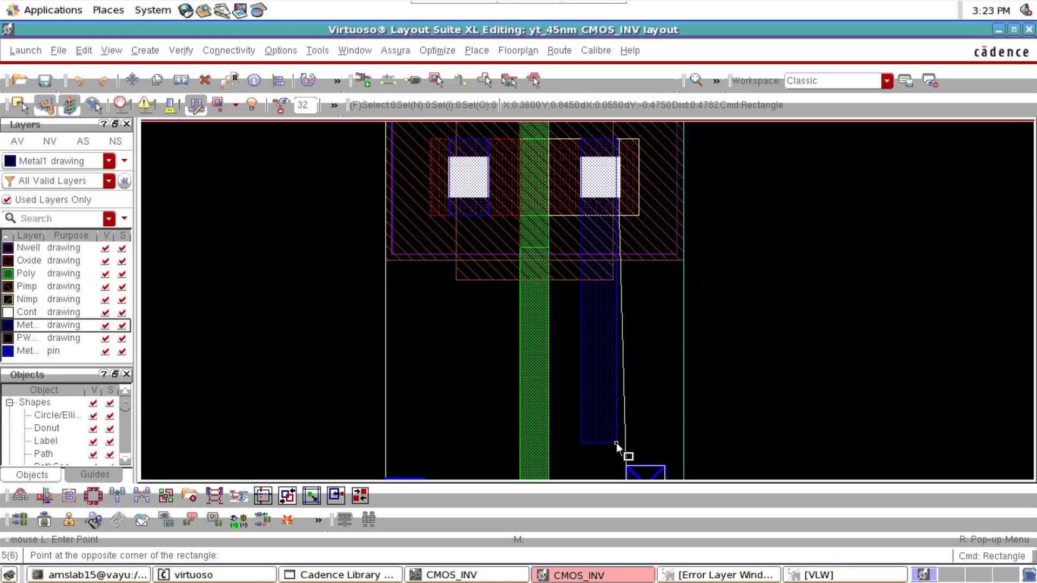
pyautogui.scroll(-2, 616, 443)
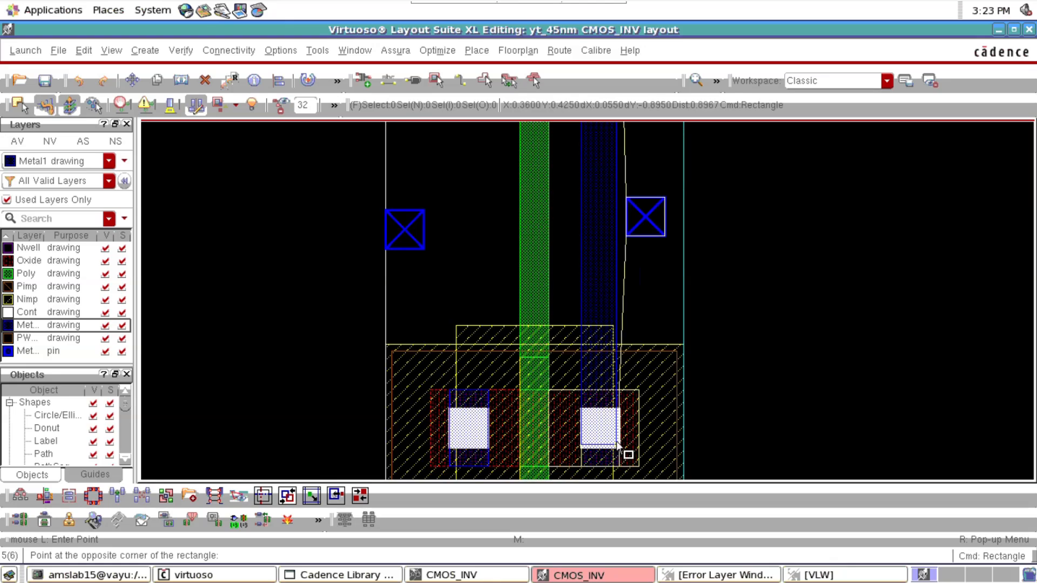
pyautogui.keyDown('ctrl'); pyautogui.scroll(4, 619, 460); pyautogui.keyUp('ctrl')
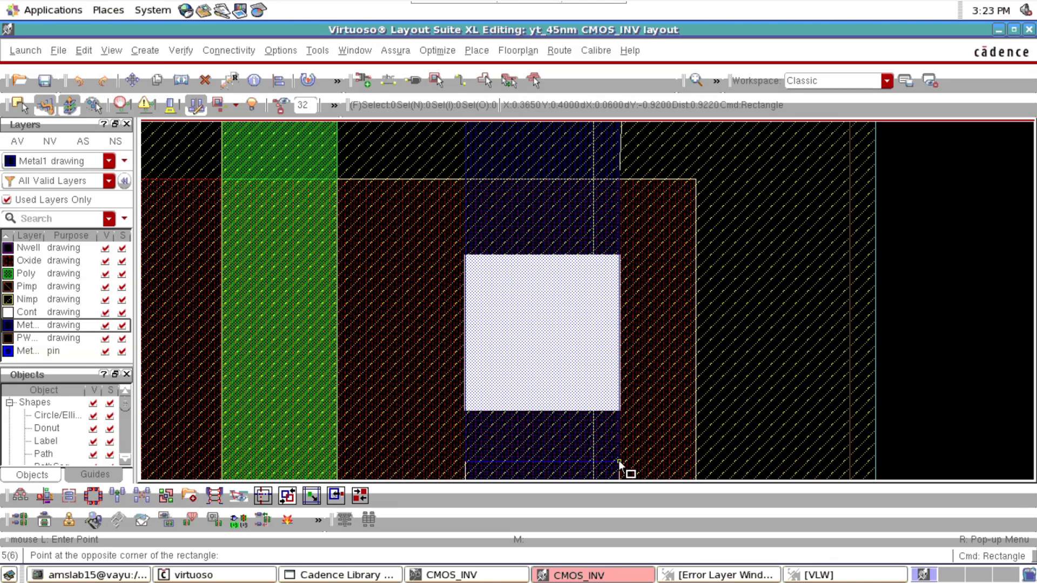
pyautogui.scroll(-1, 618, 452)
pyautogui.click(620, 396)
pyautogui.press('f')
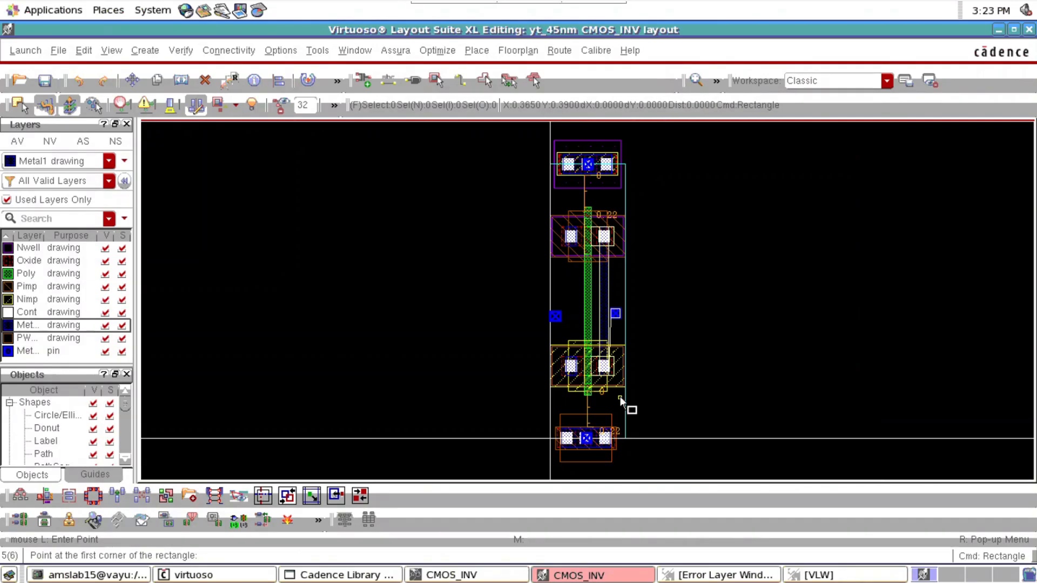
pyautogui.press('Escape')
# Move the Metal1 pin beside the new vertical Metal1 strip onto the strip between the two transistors
pyautogui.keyDown('ctrl'); pyautogui.scroll(4, 610, 317); pyautogui.keyUp('ctrl')
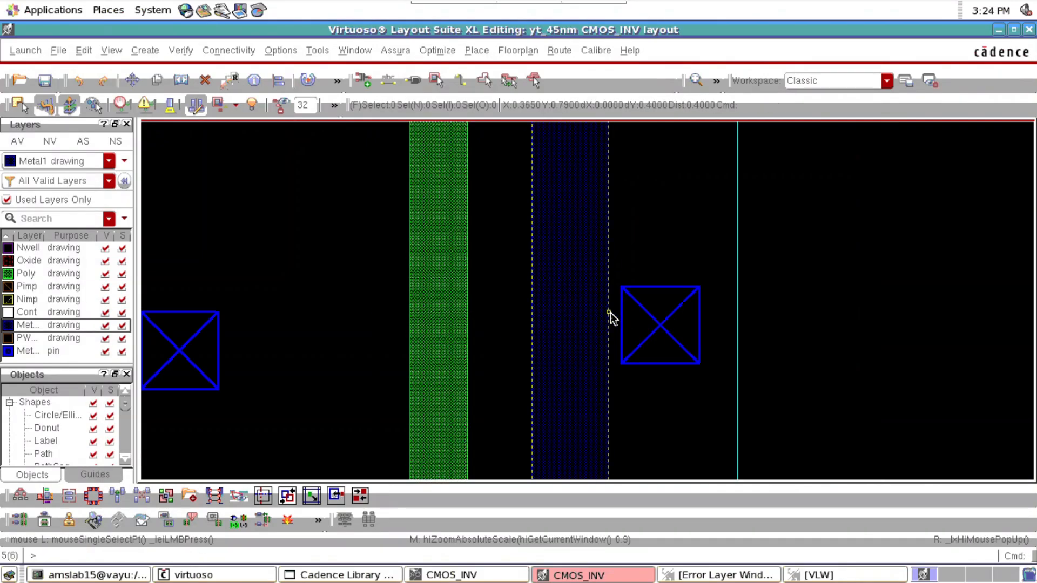
pyautogui.click(641, 332)
pyautogui.press('m')
pyautogui.click(639, 328)
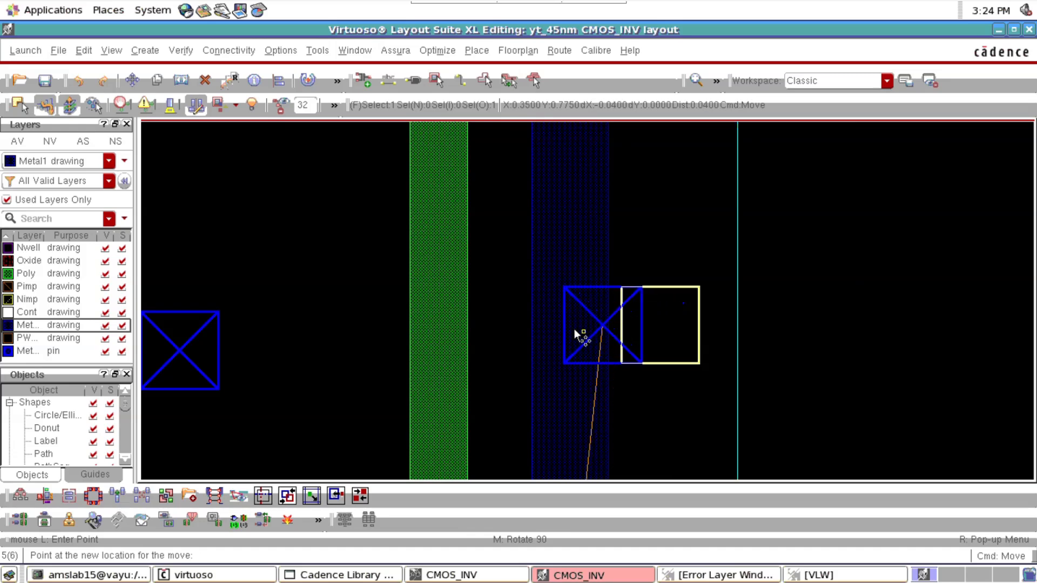
pyautogui.click(550, 328)
pyautogui.press('f')
pyautogui.click(682, 340)
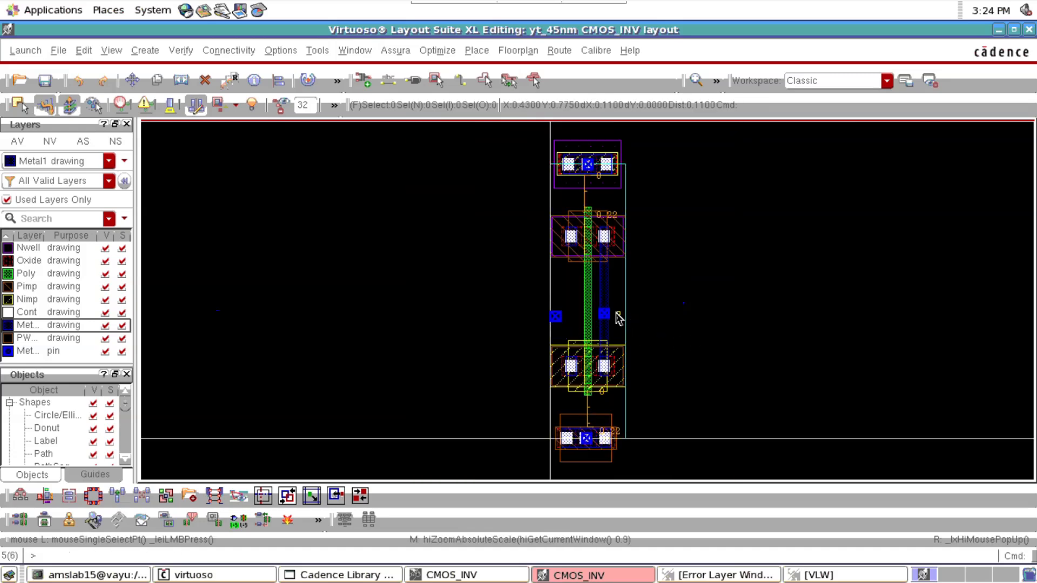
# Connect the upper transistor's left terminal to the VDD contact above with a Metal1 rectangle about 0.075 wide and 0.575 long
pyautogui.keyDown('ctrl'); pyautogui.scroll(4, 564, 191); pyautogui.keyUp('ctrl')
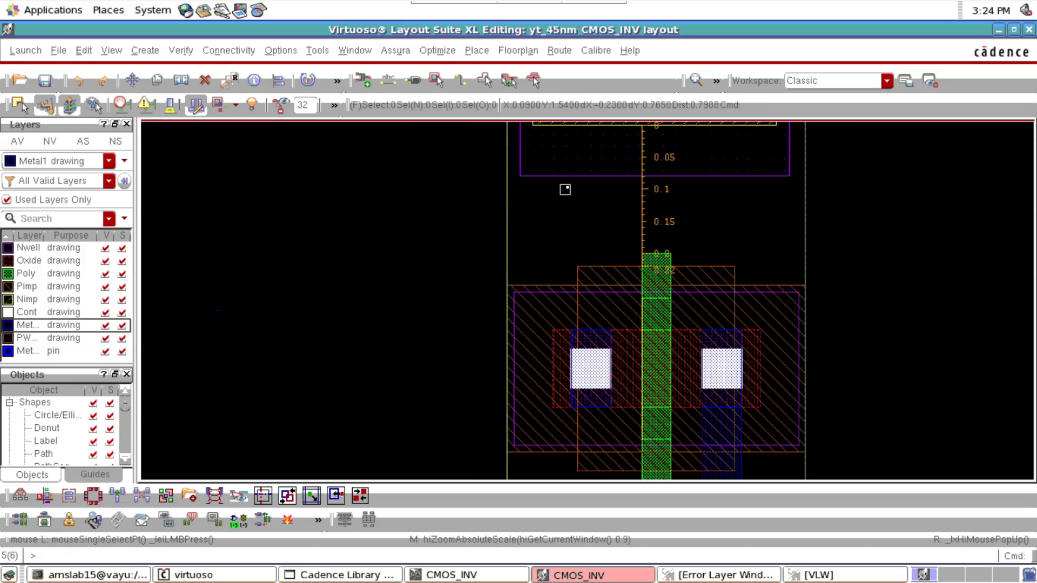
pyautogui.scroll(1, 565, 189)
pyautogui.keyDown('ctrl'); pyautogui.scroll(-2, 606, 453); pyautogui.keyUp('ctrl')
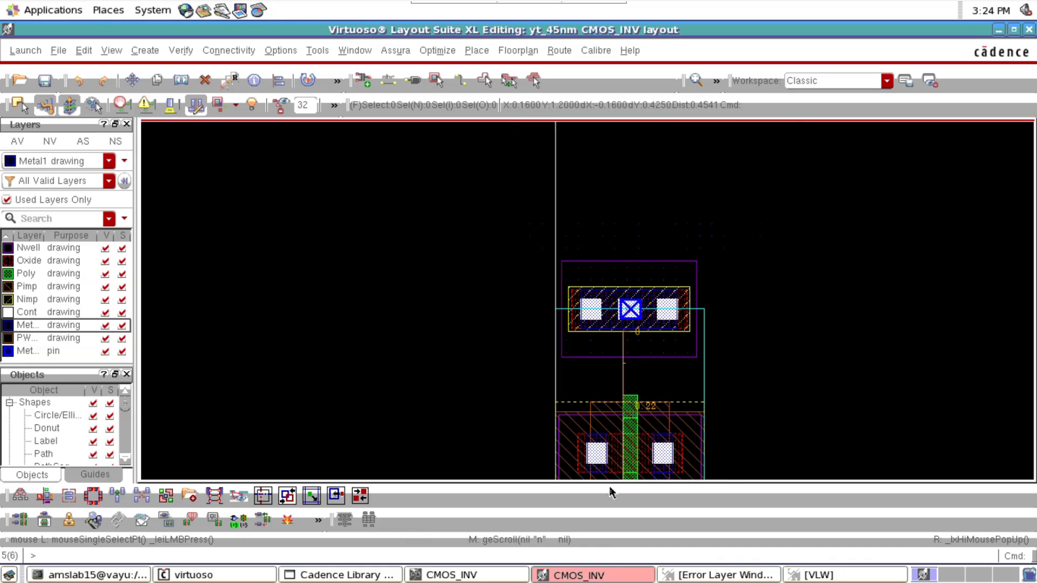
pyautogui.press('r')
pyautogui.scroll(-1, 616, 513)
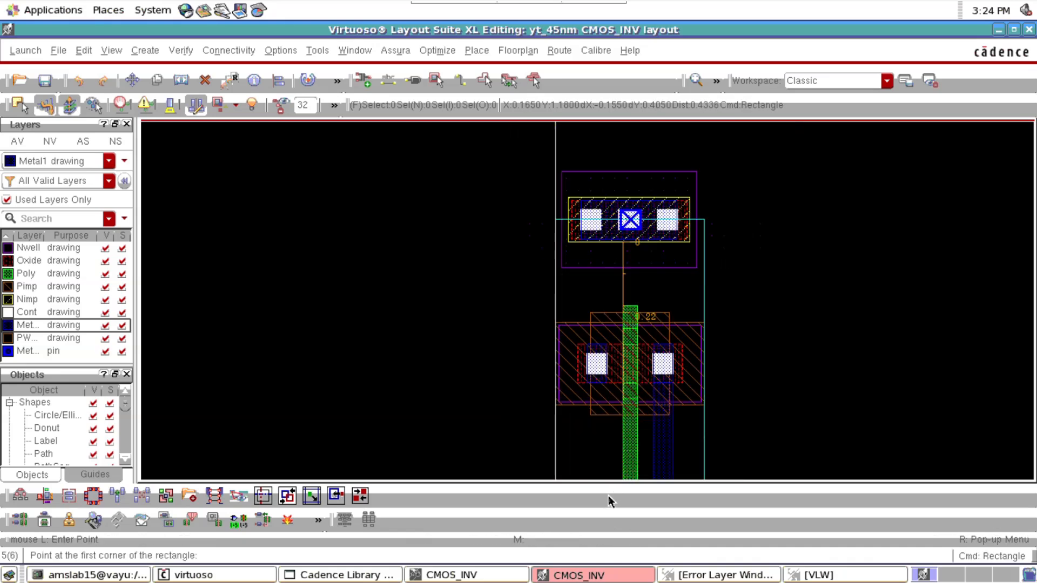
pyautogui.keyDown('ctrl'); pyautogui.scroll(2, 607, 383); pyautogui.keyUp('ctrl')
pyautogui.click(605, 384)
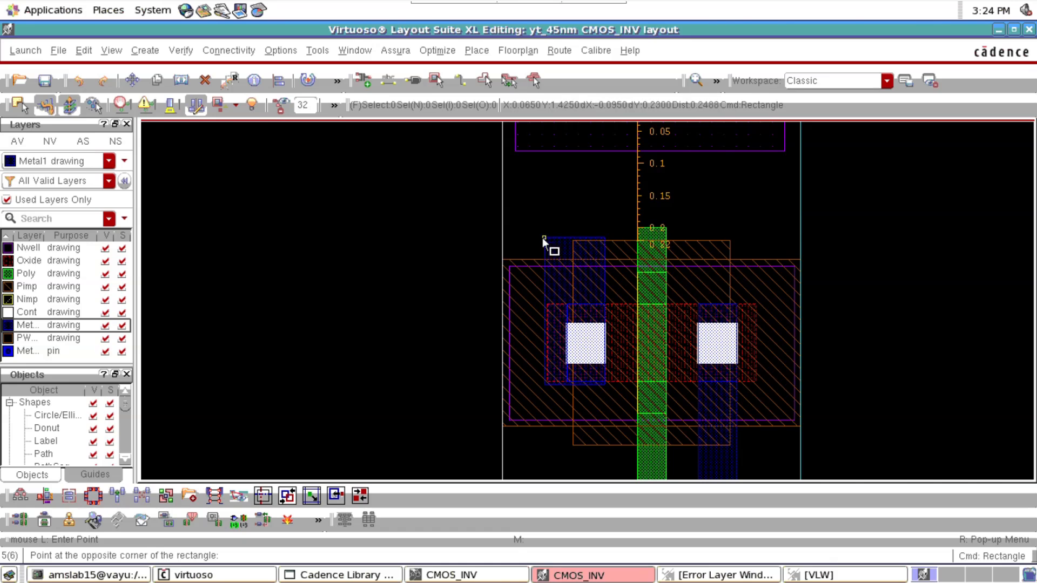
pyautogui.scroll(1, 542, 236)
pyautogui.scroll(1, 543, 237)
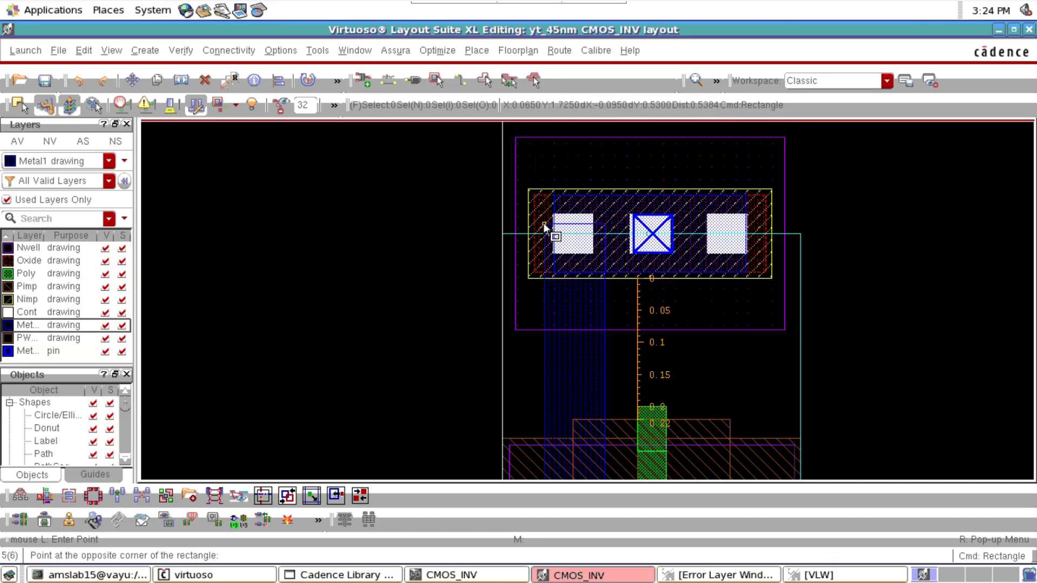
pyautogui.click(559, 199)
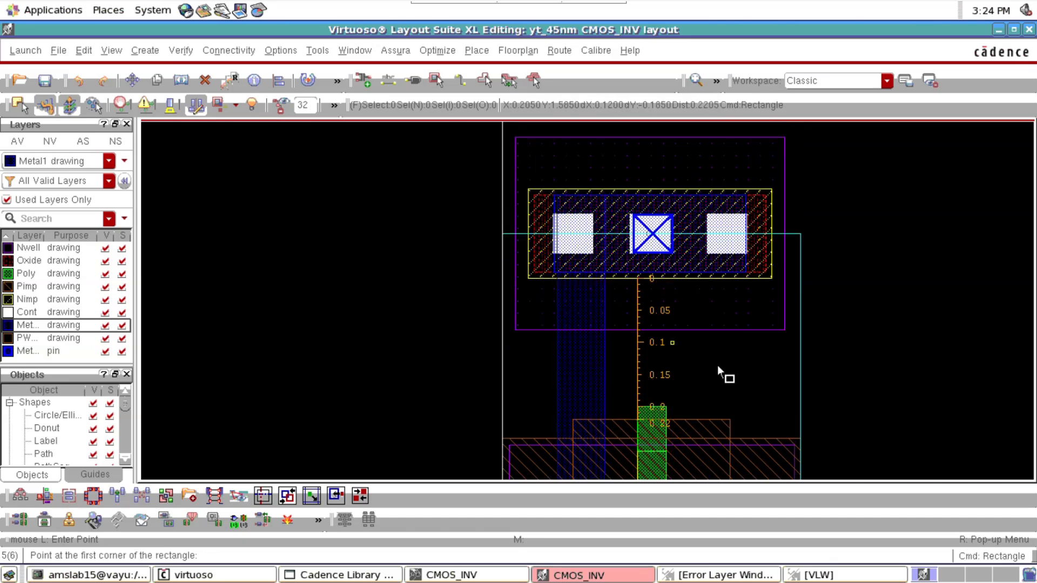
pyautogui.press('f')
pyautogui.press('Escape')
# Stretch the VDD Metal1 strip's left edge inward by 0.015 and its lower edge up to align with the transistor's terminal metal
pyautogui.keyDown('ctrl'); pyautogui.scroll(4, 574, 251); pyautogui.keyUp('ctrl')
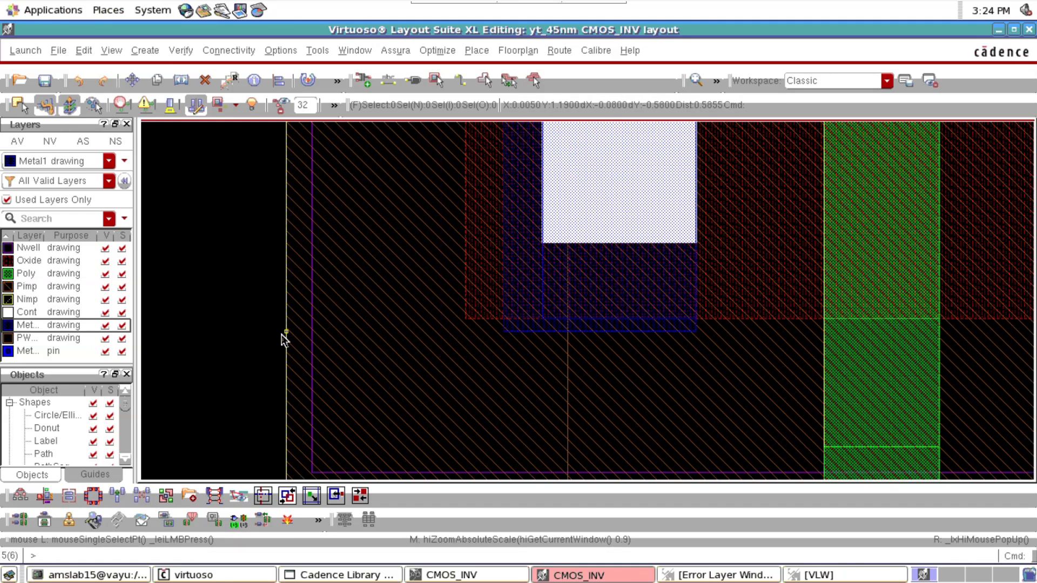
pyautogui.press('s')
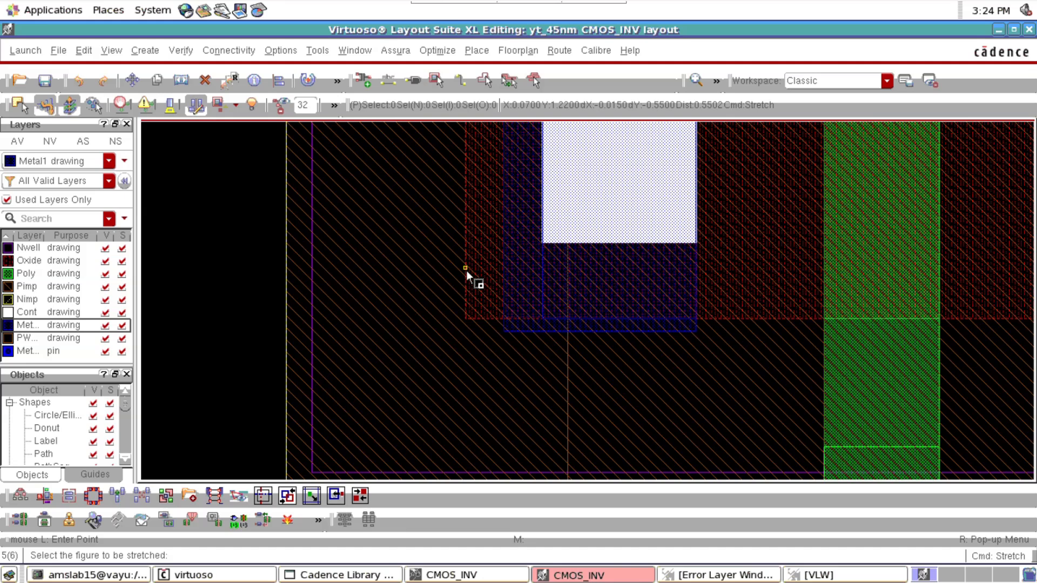
pyautogui.click(505, 267)
pyautogui.click(537, 274)
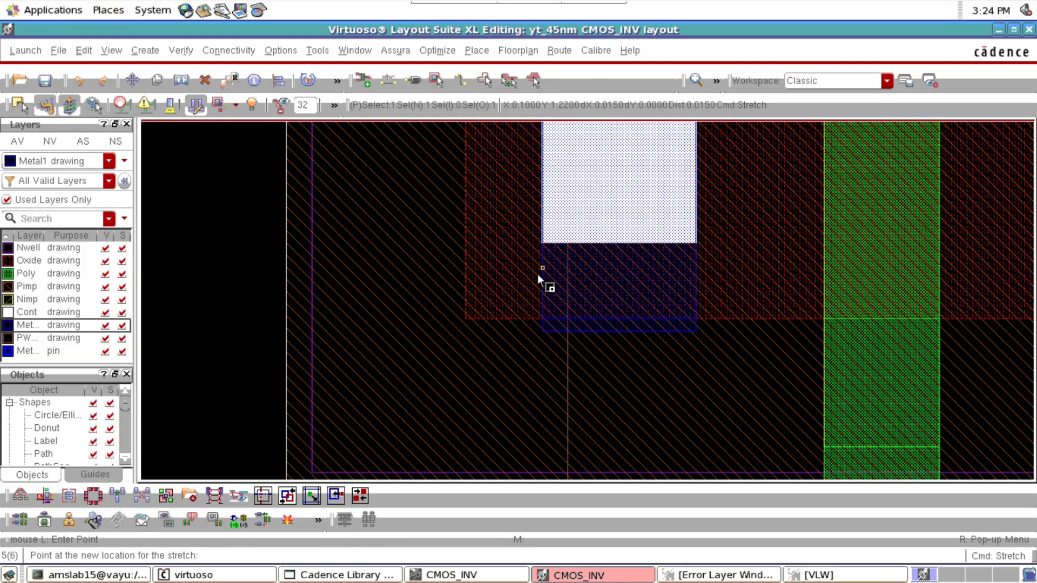
pyautogui.click(623, 331)
pyautogui.click(620, 322)
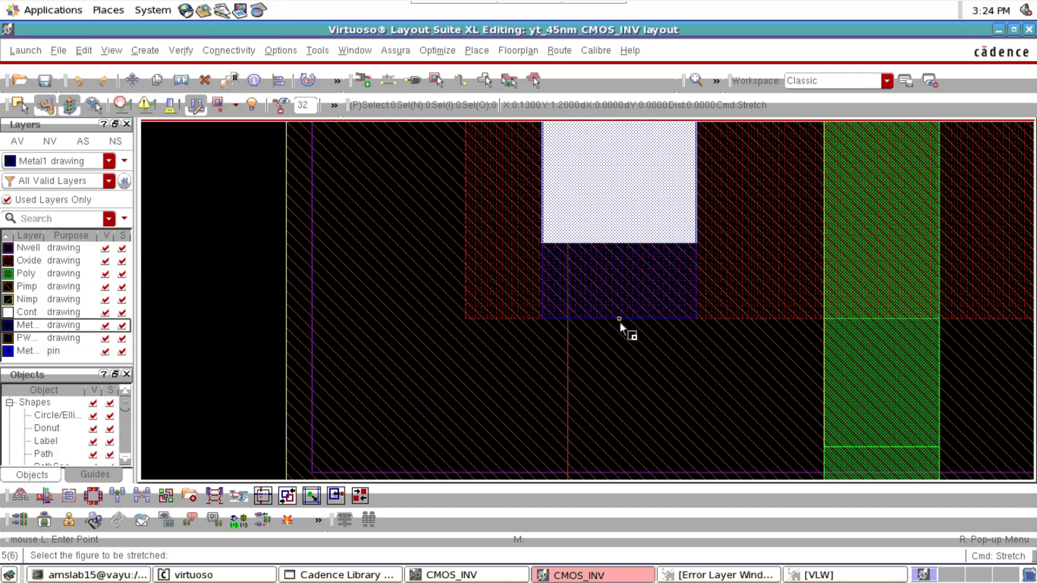
pyautogui.press('f')
pyautogui.press('Escape')
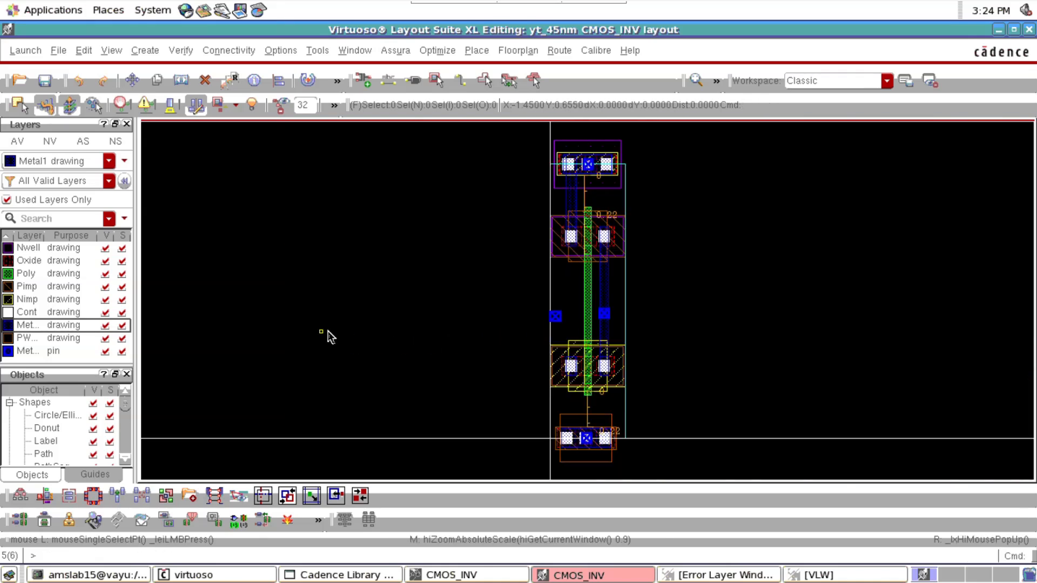
pyautogui.keyDown('ctrl'); pyautogui.scroll(3, 576, 238); pyautogui.keyUp('ctrl')
pyautogui.keyDown('ctrl'); pyautogui.scroll(1, 575, 238); pyautogui.keyUp('ctrl')
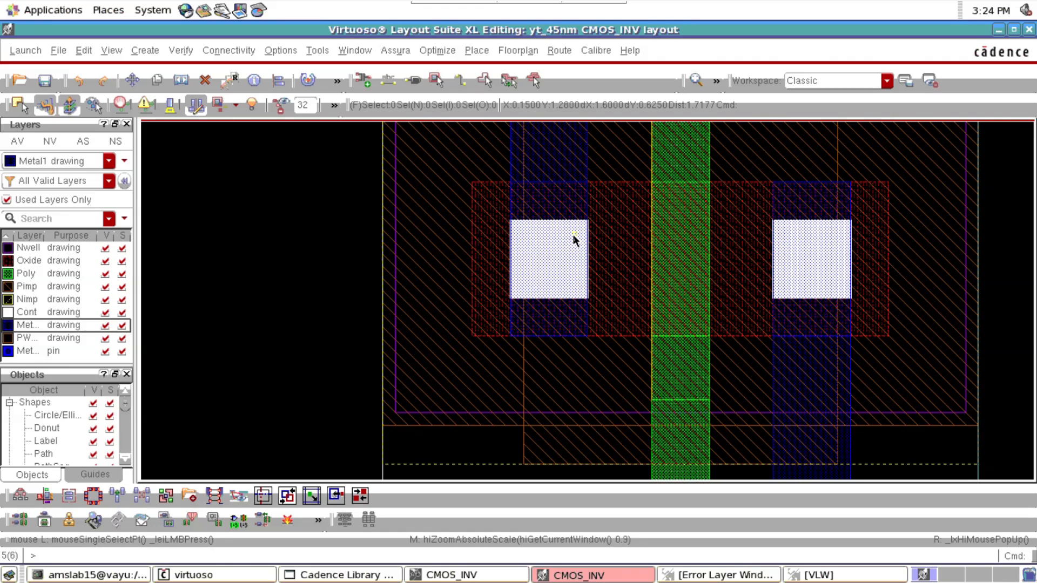
pyautogui.keyDown('ctrl'); pyautogui.scroll(-1, 573, 241); pyautogui.keyUp('ctrl')
pyautogui.keyDown('ctrl'); pyautogui.scroll(-2, 568, 246); pyautogui.keyUp('ctrl')
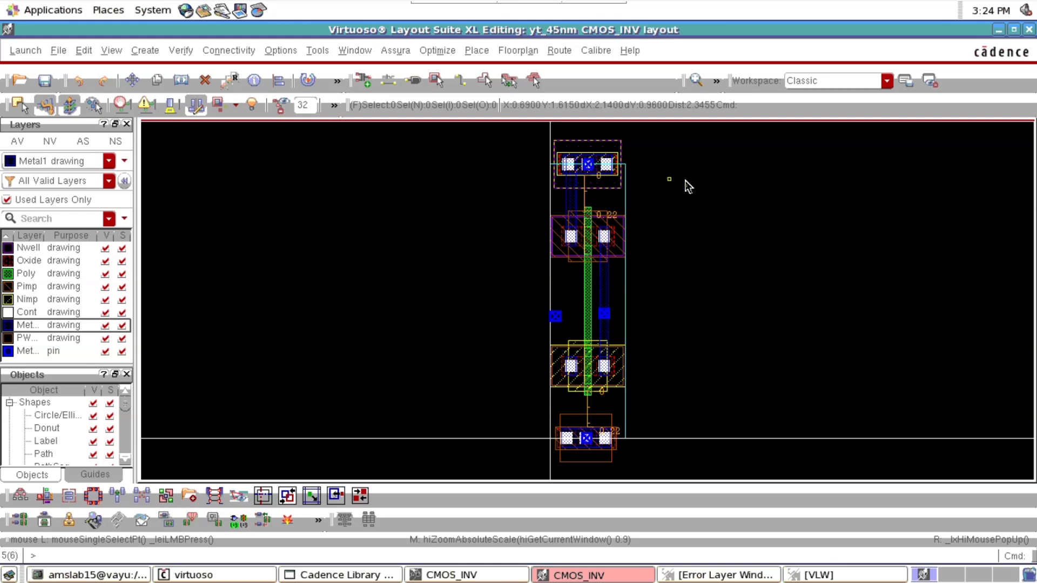
# Make Metal1 pin the active layer and hide all other layers in the layout
pyautogui.press('p')
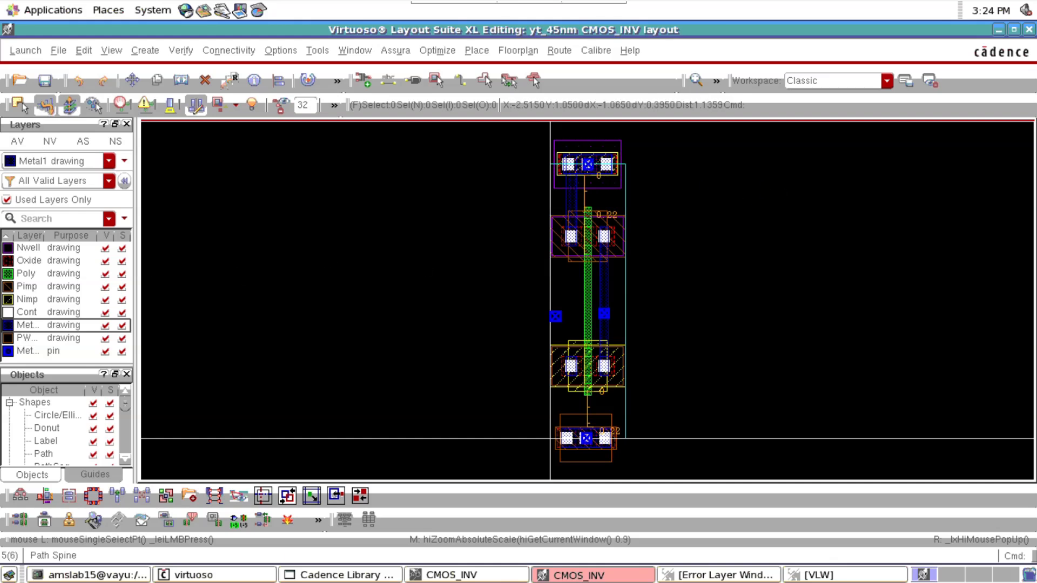
pyautogui.click(28, 337)
pyautogui.click(30, 309)
pyautogui.click(34, 272)
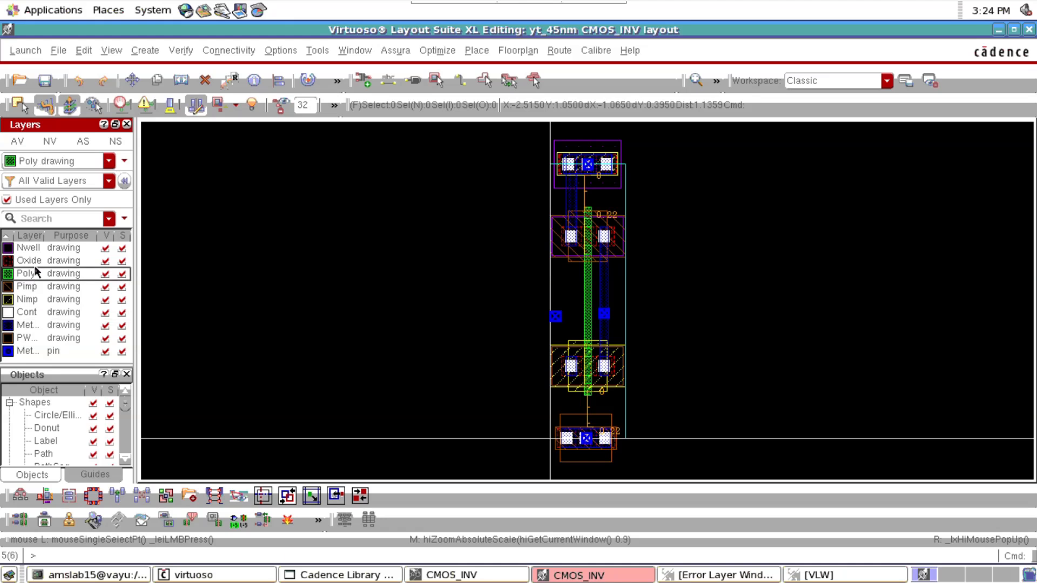
pyautogui.click(35, 250)
pyautogui.click(34, 291)
pyautogui.click(35, 338)
pyautogui.click(33, 351)
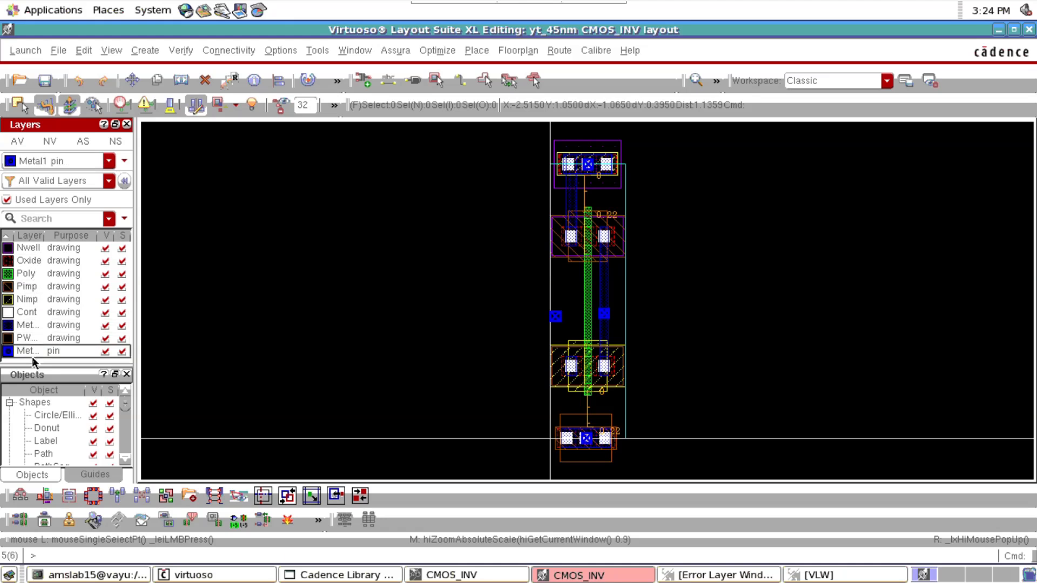
pyautogui.click(49, 141)
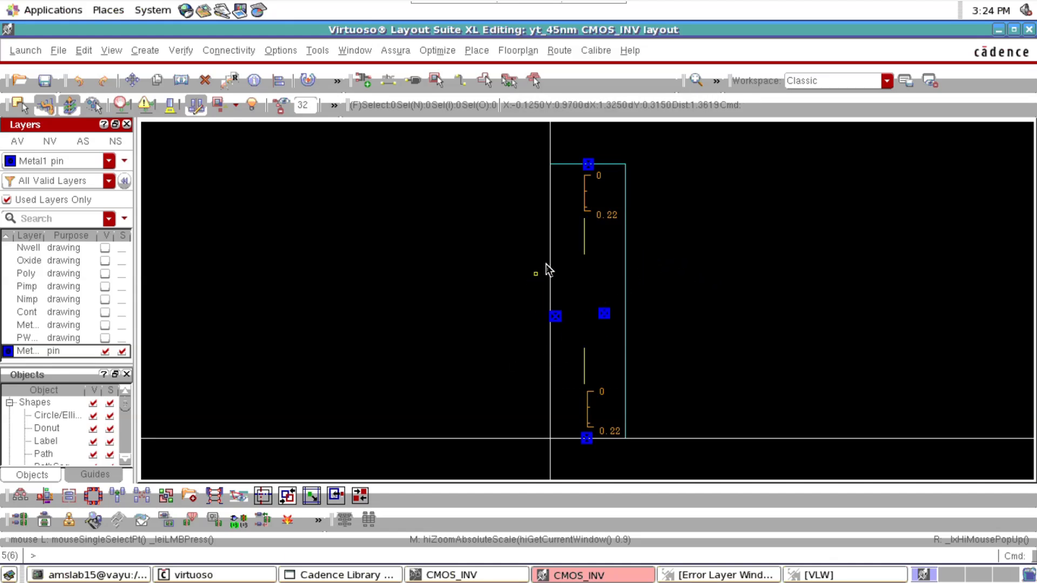
pyautogui.click(584, 202)
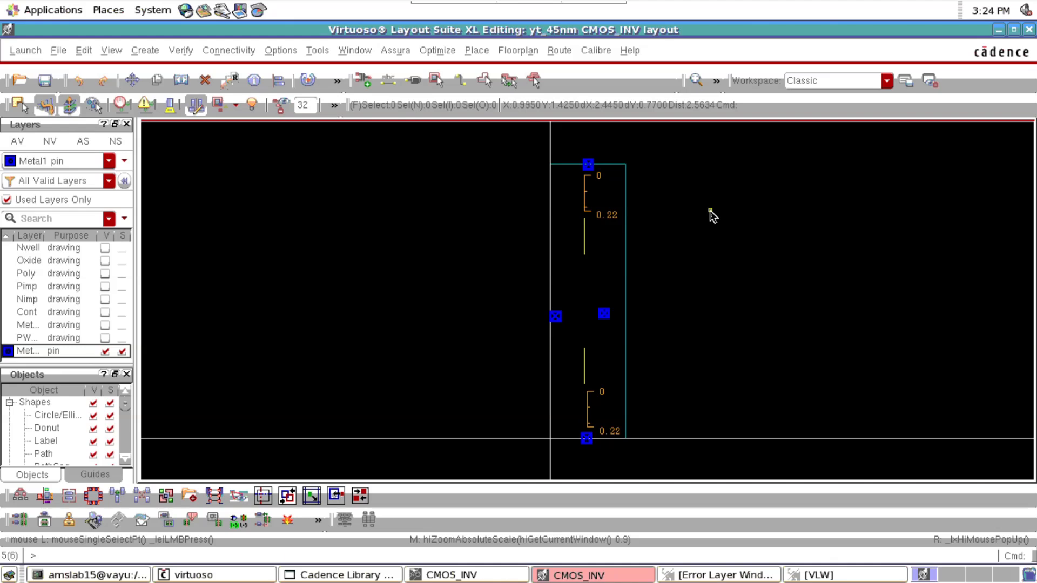
# Place a horizontal ruler about 0.51 long in the empty area to the right of the cell boundary
pyautogui.press('k')
pyautogui.scroll(1, 686, 320)
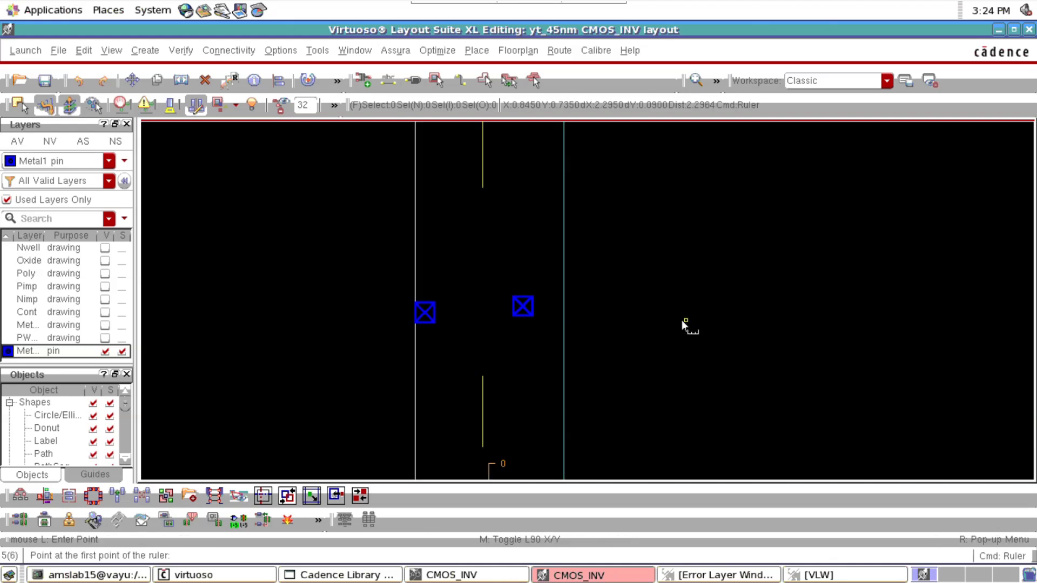
pyautogui.click(616, 318)
pyautogui.click(779, 317)
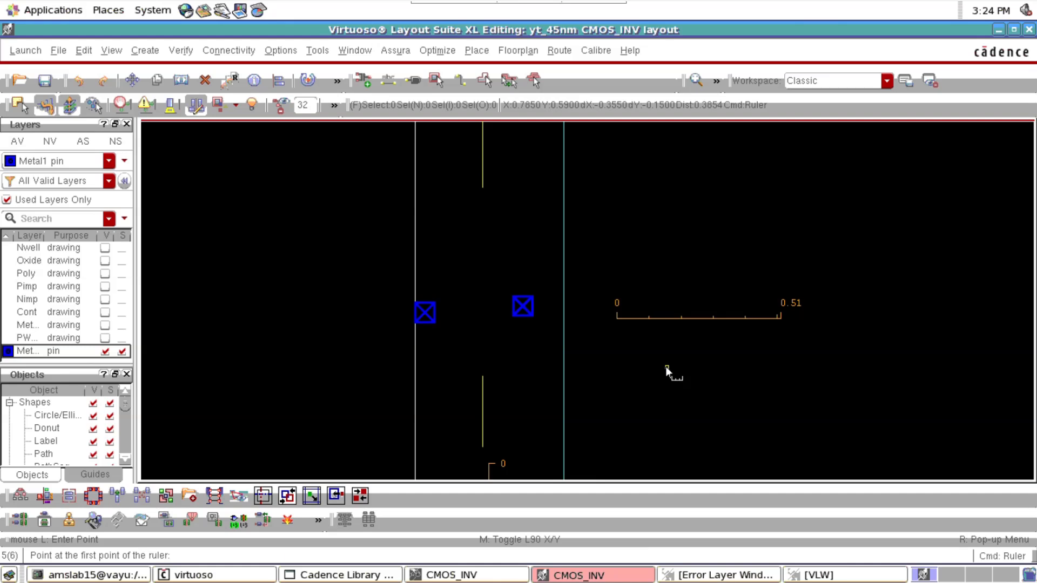
# Clear all rulers from the layout, undo the removal, and leave the ruler command
pyautogui.hotkey('shift', 'k')
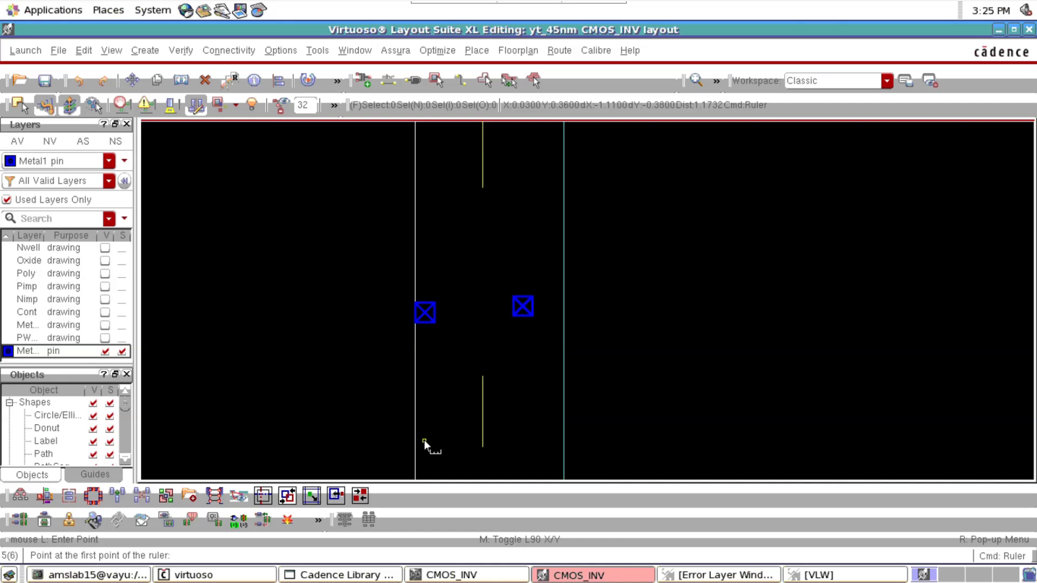
pyautogui.press('u')
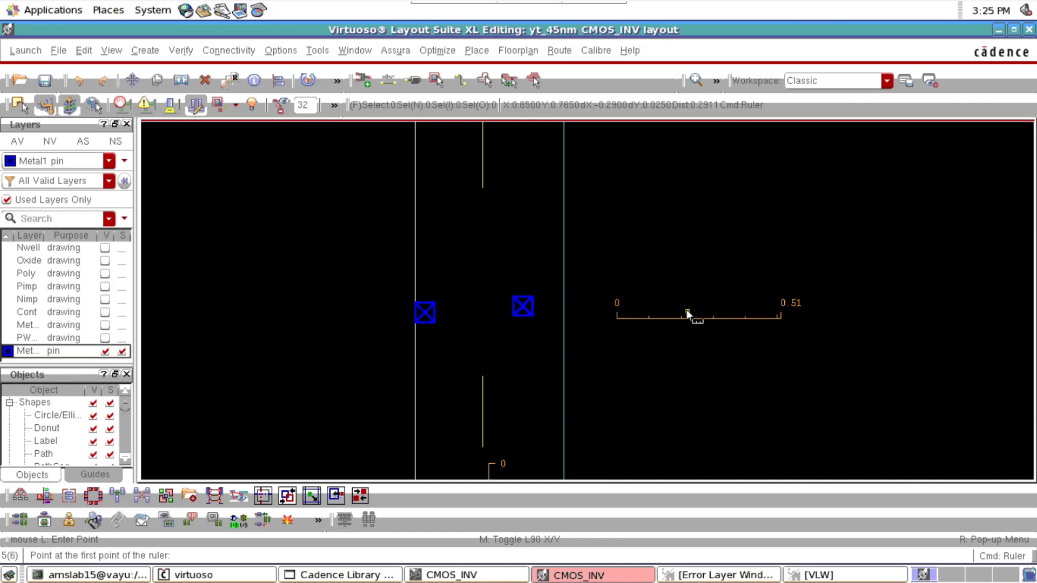
pyautogui.press('Escape')
# Draw a Metal1 drawing rectangle about 0.465 by 0.12 over the VDD strip, spanning the full width of the cell boundary
pyautogui.hotkey('shift', 'z')
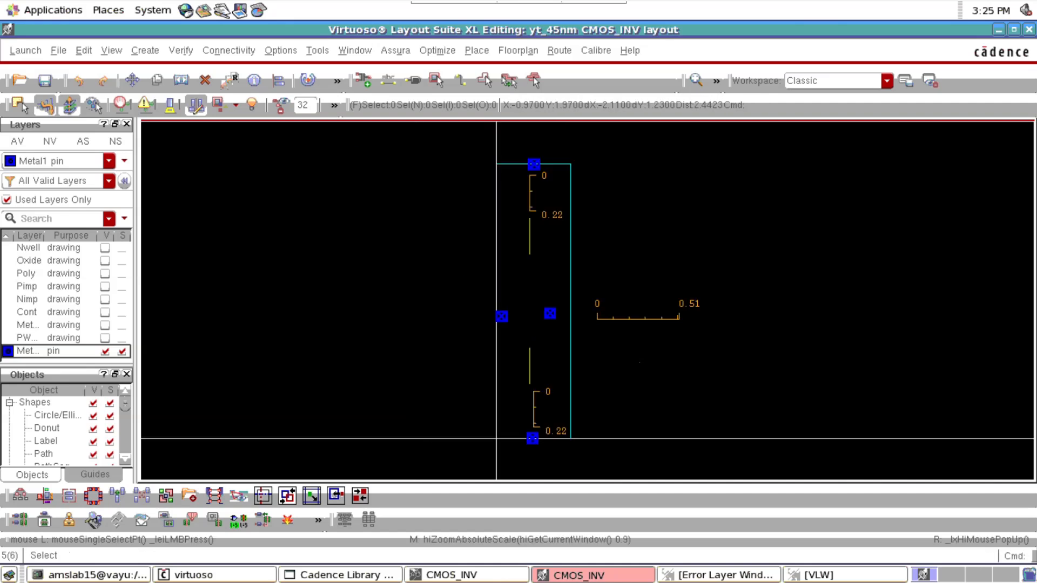
pyautogui.click(40, 326)
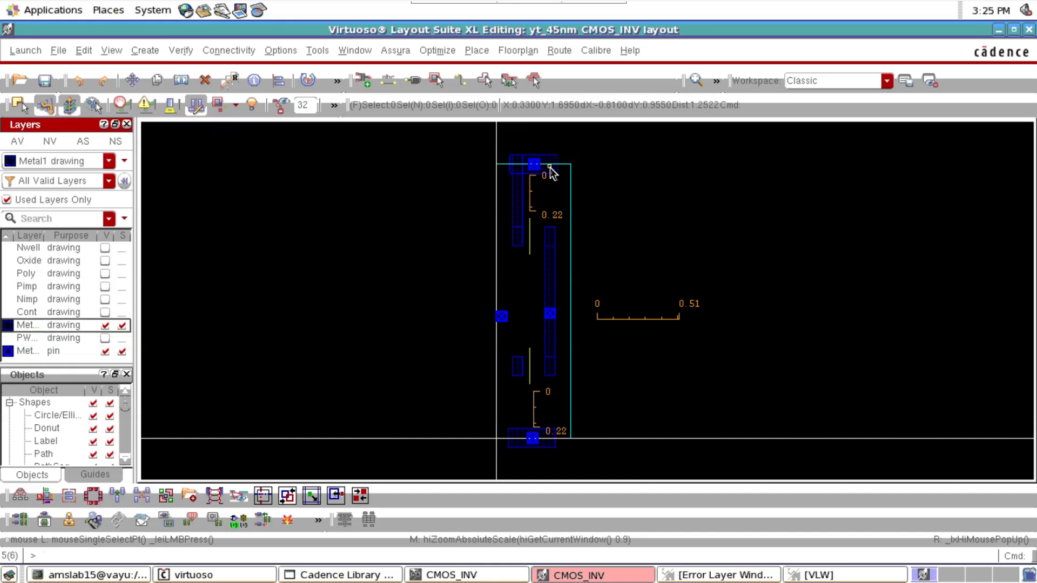
pyautogui.keyDown('ctrl'); pyautogui.scroll(3, 522, 162); pyautogui.keyUp('ctrl')
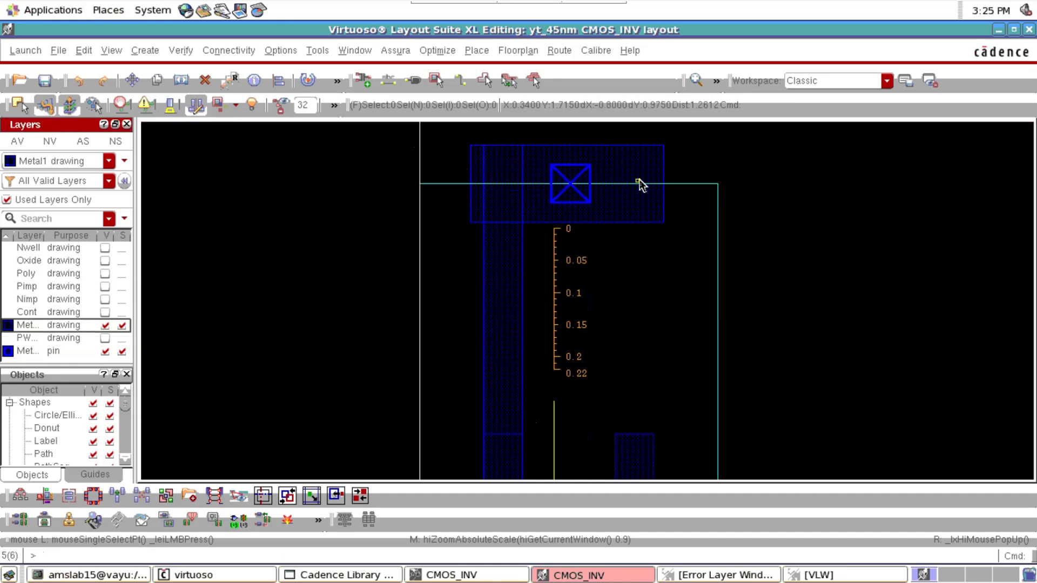
pyautogui.press('r')
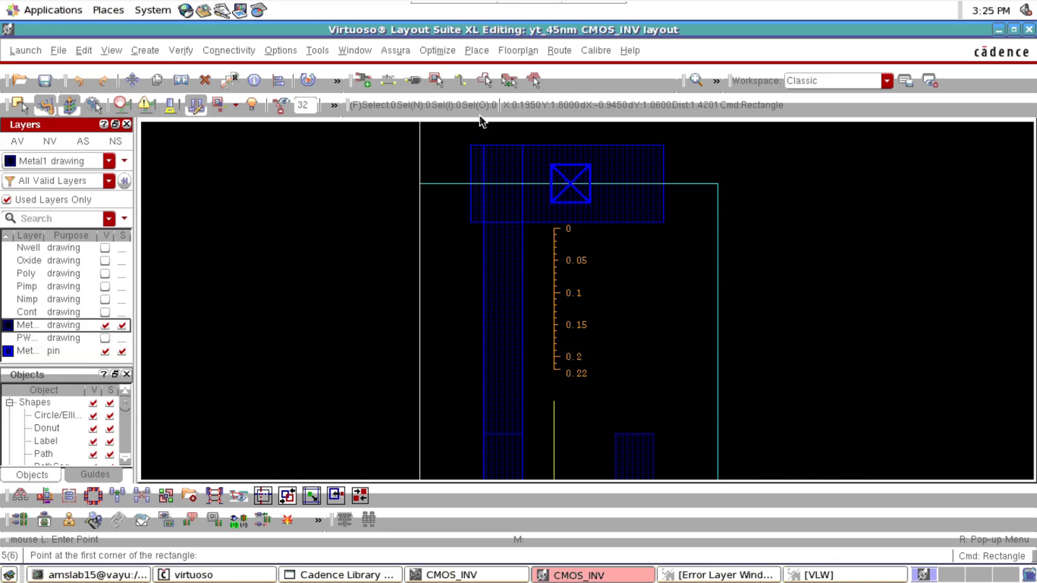
pyautogui.click(419, 145)
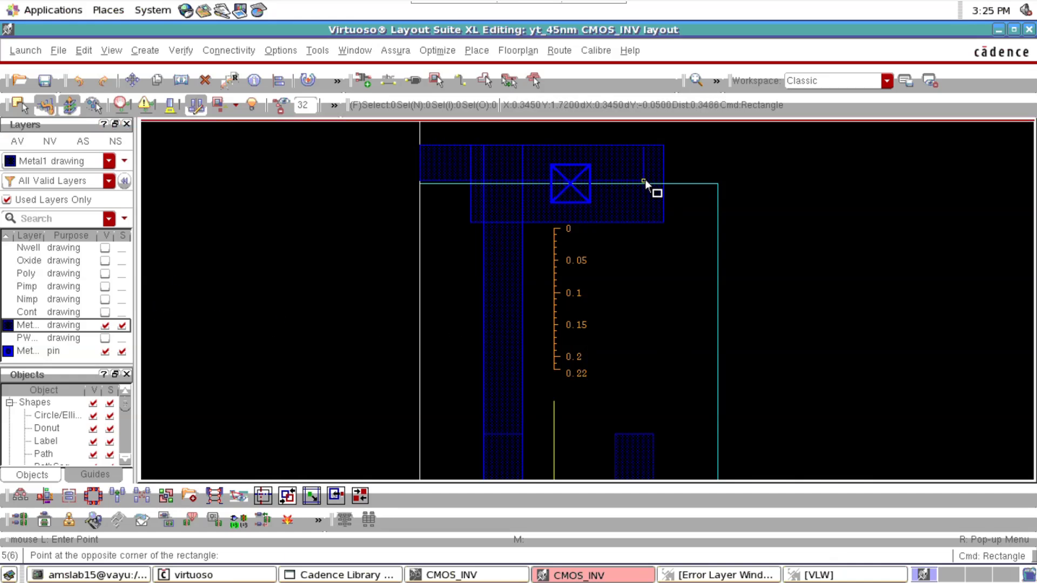
pyautogui.click(717, 221)
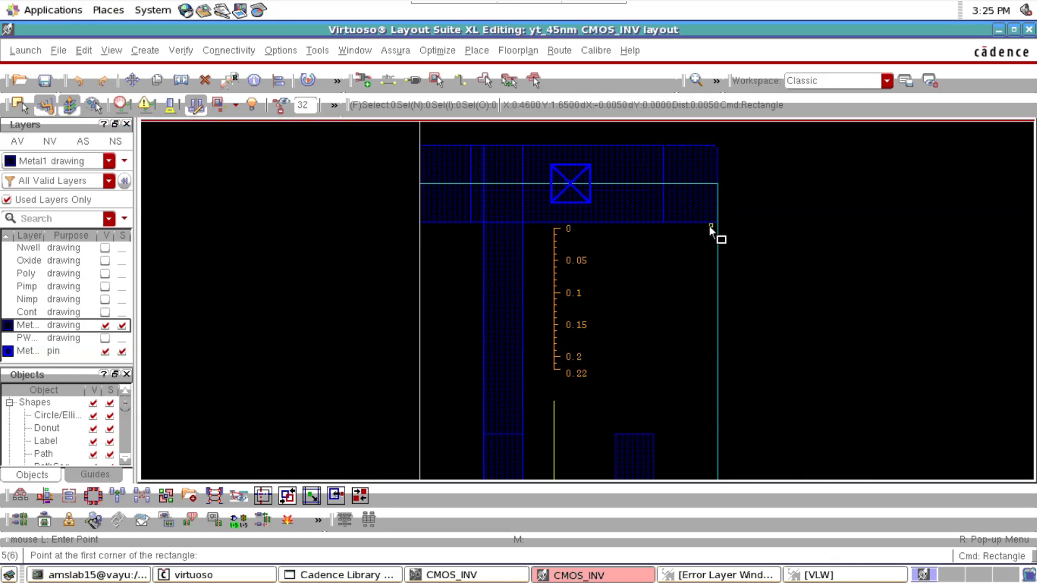
# Draw a matching Metal1 rectangle over the VSS strip across the full cell boundary width, about 0.465 by 0.12, and end the rectangle command
pyautogui.press('f')
pyautogui.scroll(2, 517, 445)
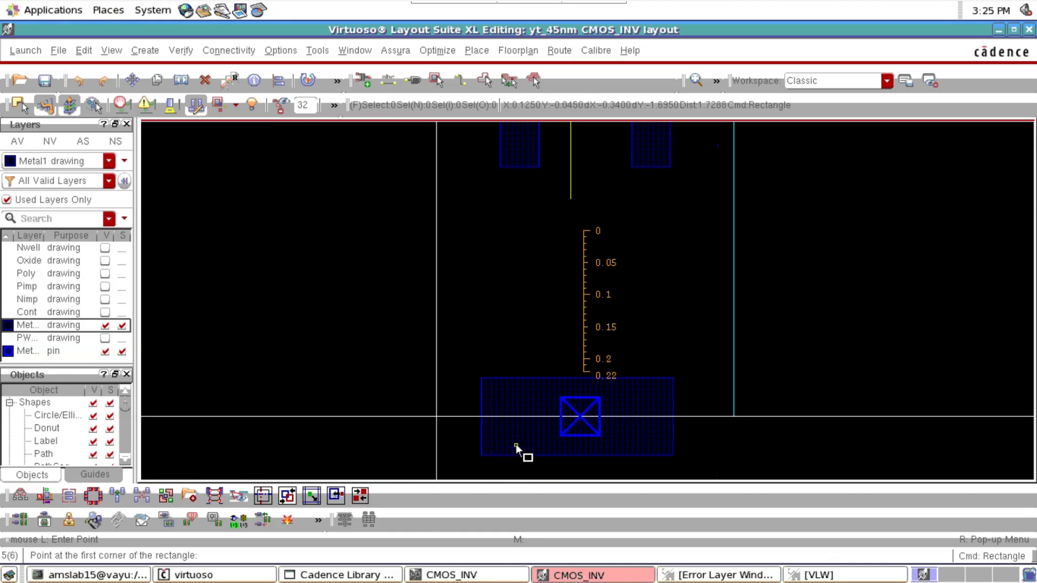
pyautogui.click(437, 378)
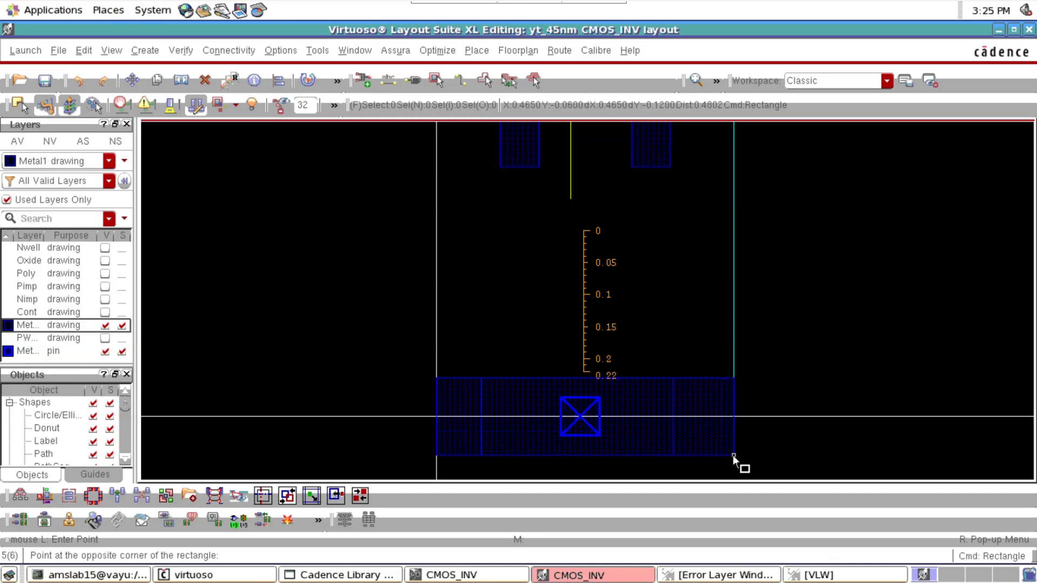
pyautogui.click(733, 455)
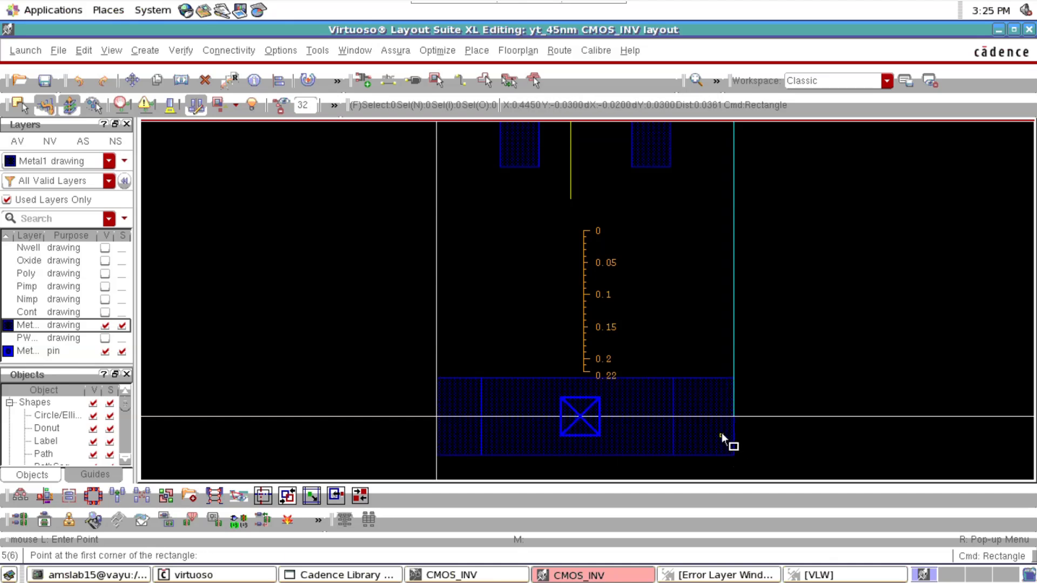
pyautogui.press('f')
pyautogui.press('Escape')
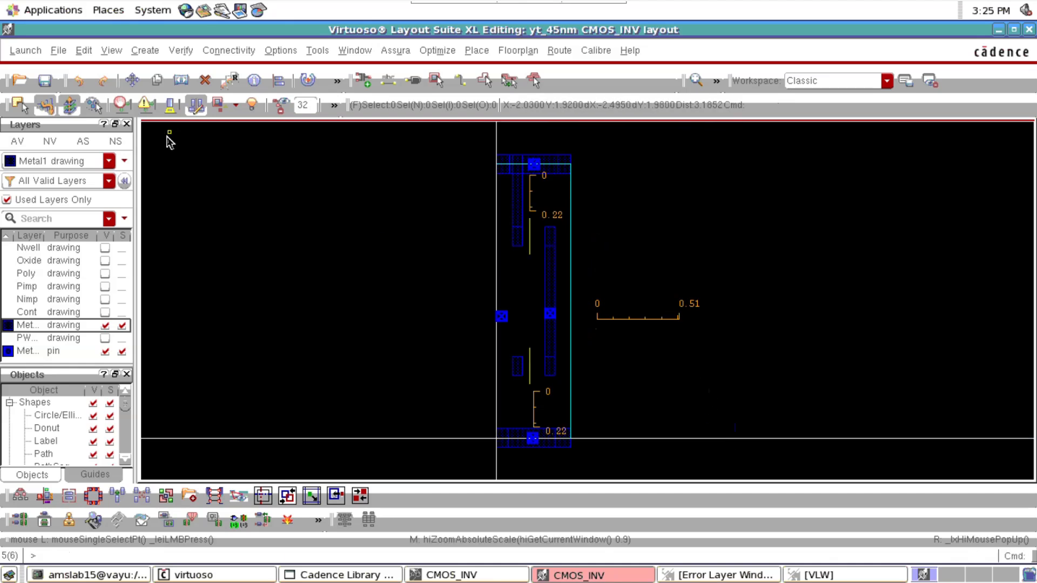
# Show all layers, reduce the display to Metal1 drawing and Metal1 pin only, and make Metal1 pin the active layer
pyautogui.click(17, 141)
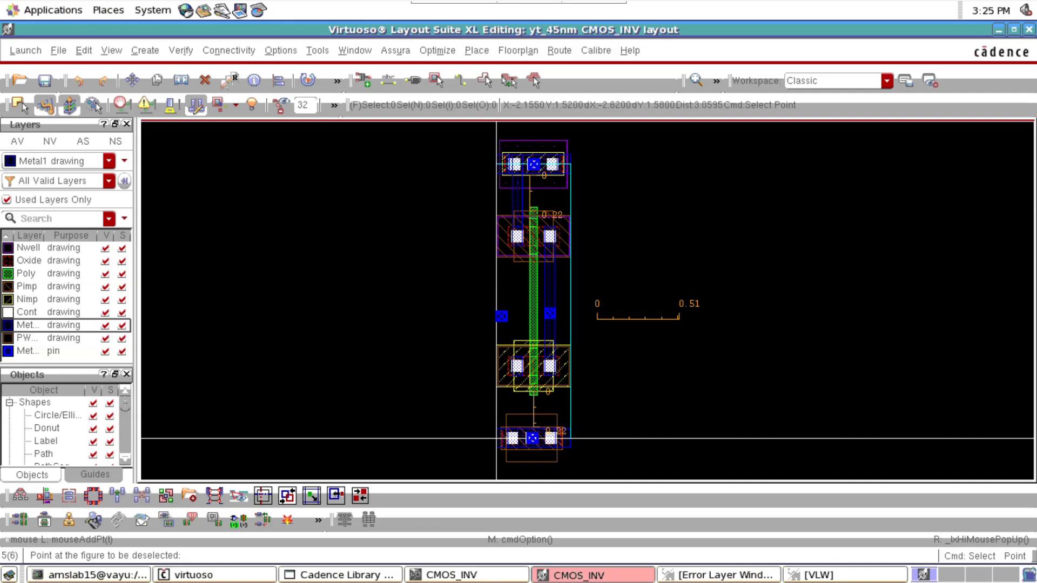
pyautogui.click(50, 141)
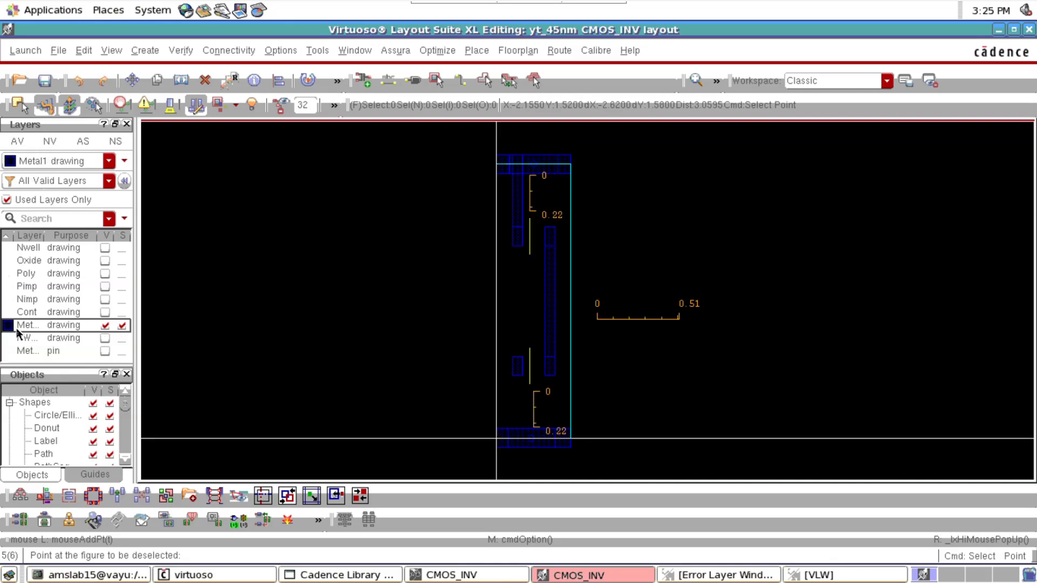
pyautogui.click(22, 351)
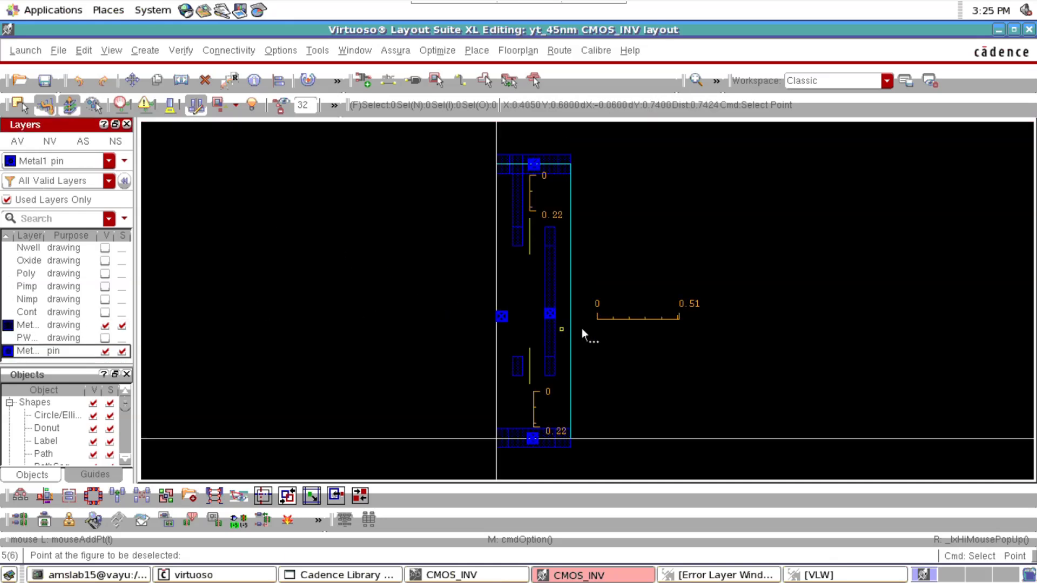
pyautogui.click(700, 207)
pyautogui.press('Escape')
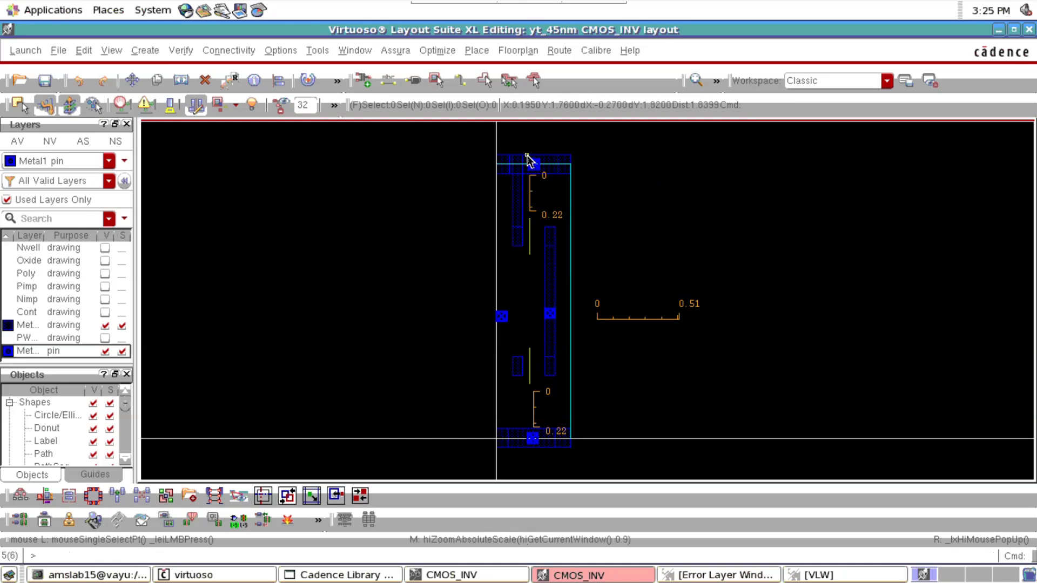
pyautogui.click(532, 163)
pyautogui.scroll(2, 529, 162)
pyautogui.moveTo(753, 196); pyautogui.dragTo(516, 260)
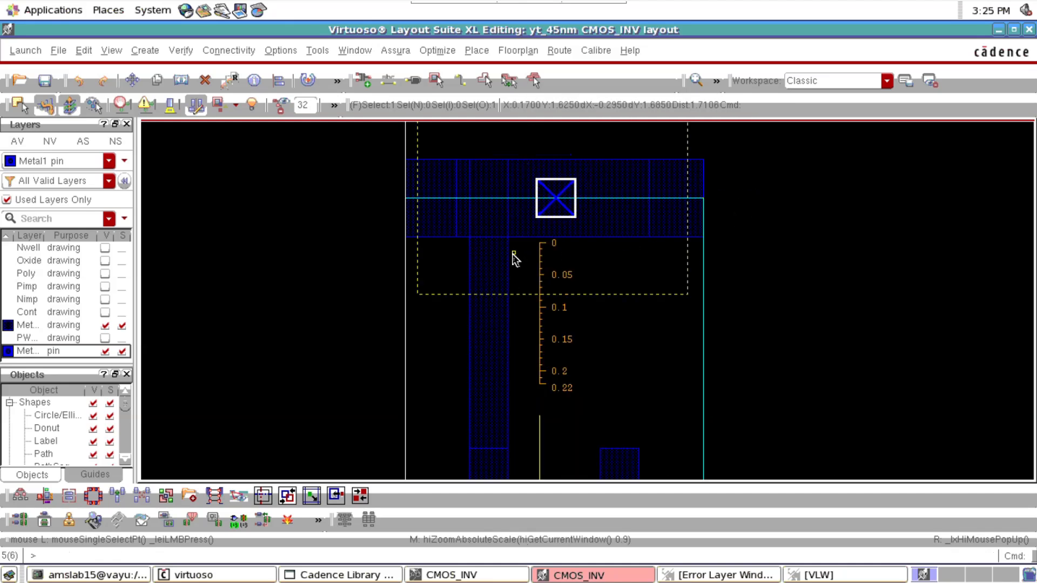
pyautogui.moveTo(542, 193); pyautogui.dragTo(554, 196)
pyautogui.scroll(-1, 540, 223)
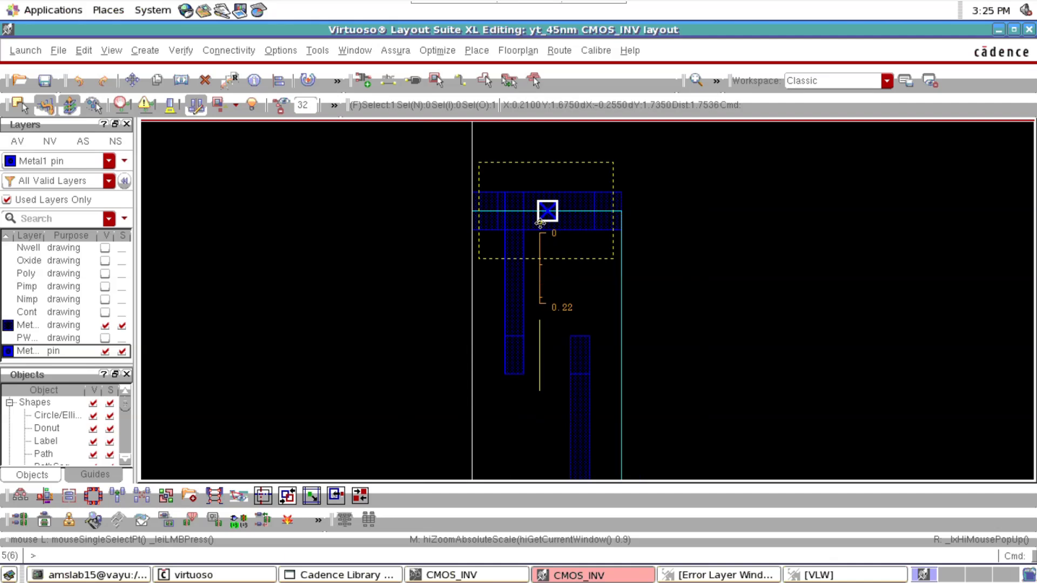
pyautogui.press('Down')
pyautogui.press('Down')
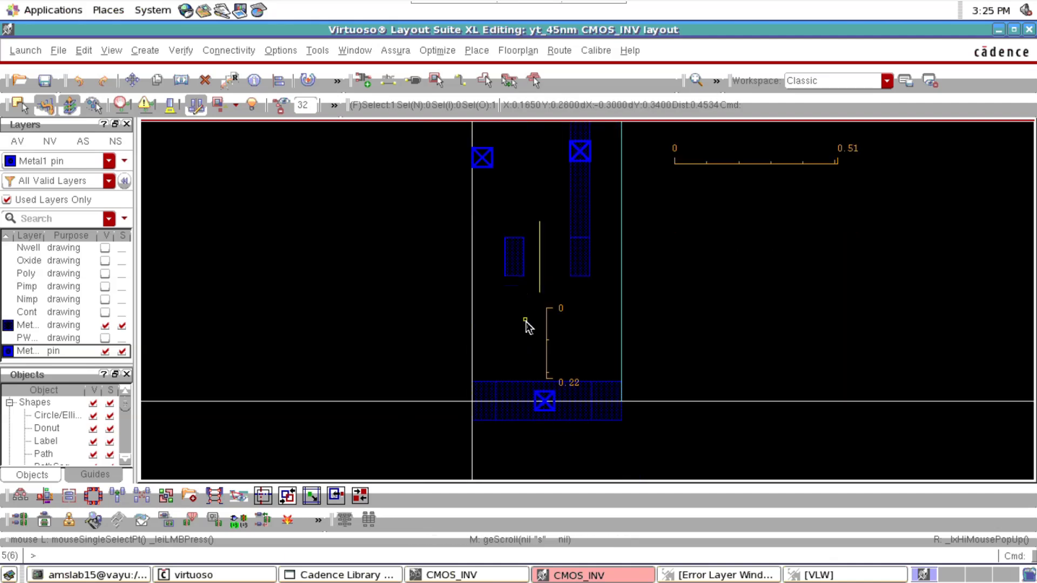
pyautogui.scroll(1, 543, 404)
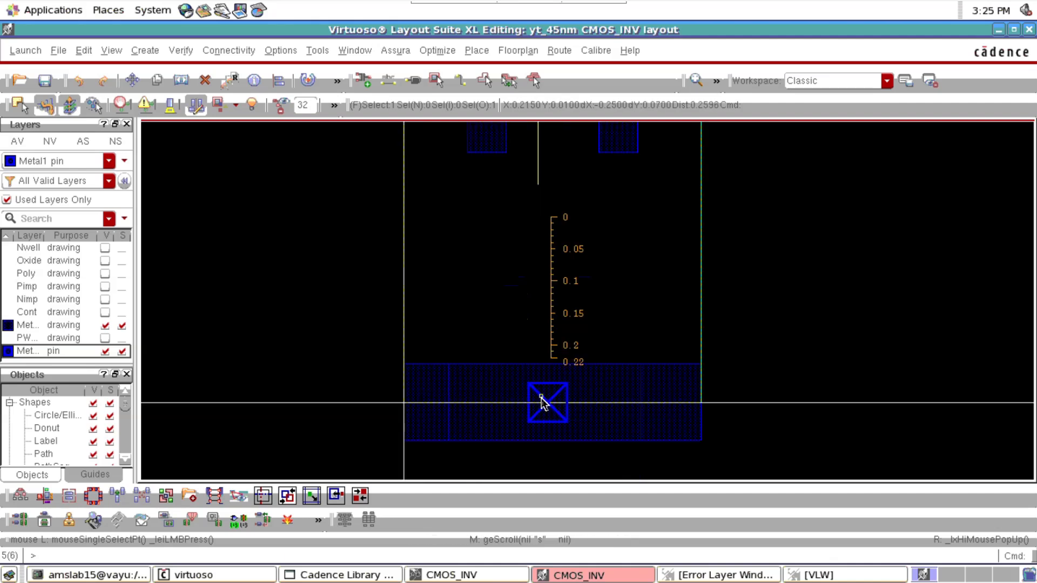
pyautogui.keyDown('shift'); pyautogui.click(541, 402); pyautogui.keyUp('shift')
pyautogui.keyDown('shift'); pyautogui.click(542, 402); pyautogui.keyUp('shift')
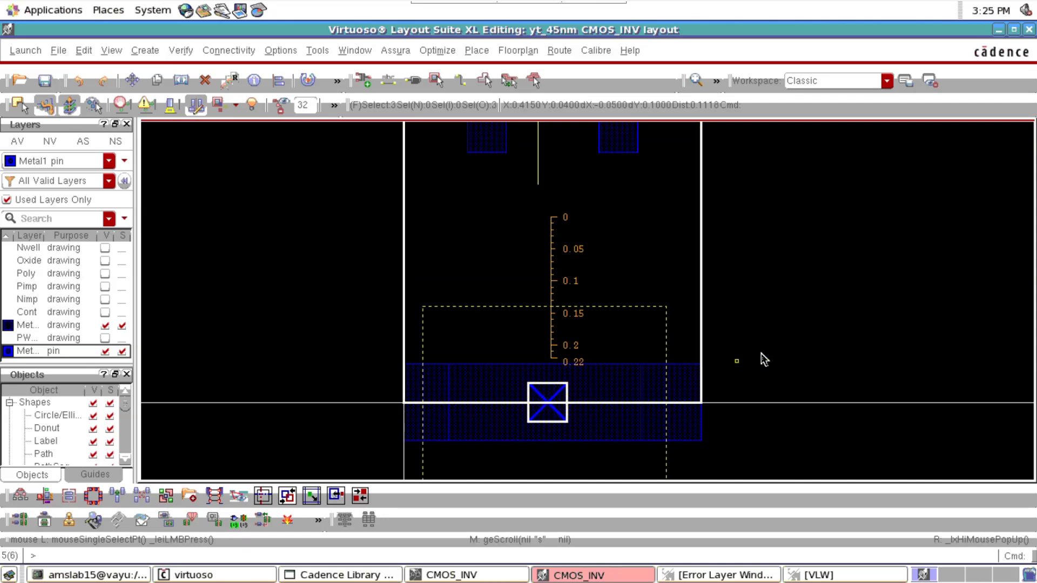
pyautogui.click(709, 373)
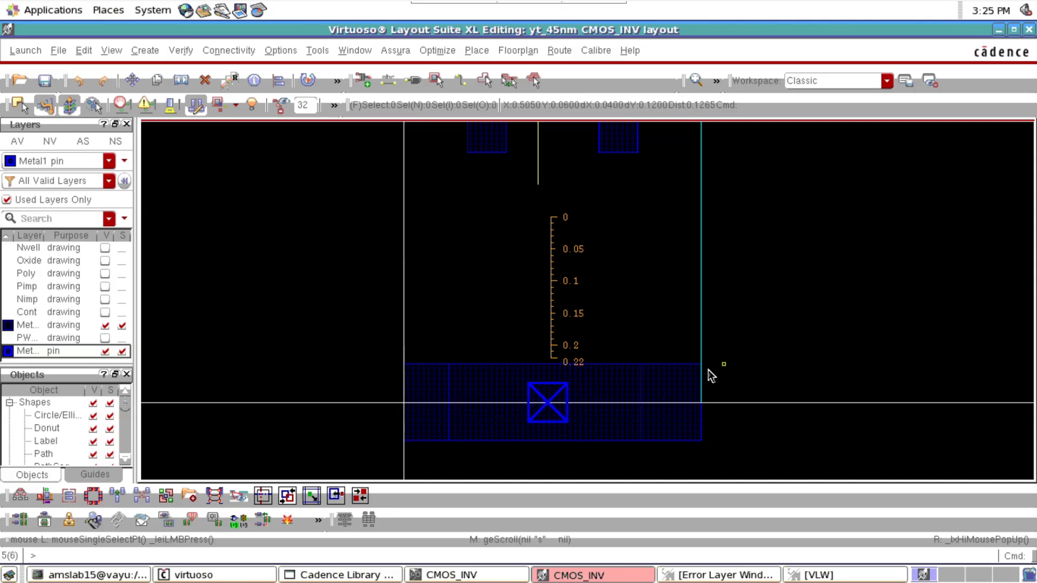
# Select the VSS and VDD pins together and set their common width and height to 0.12
pyautogui.click(555, 424)
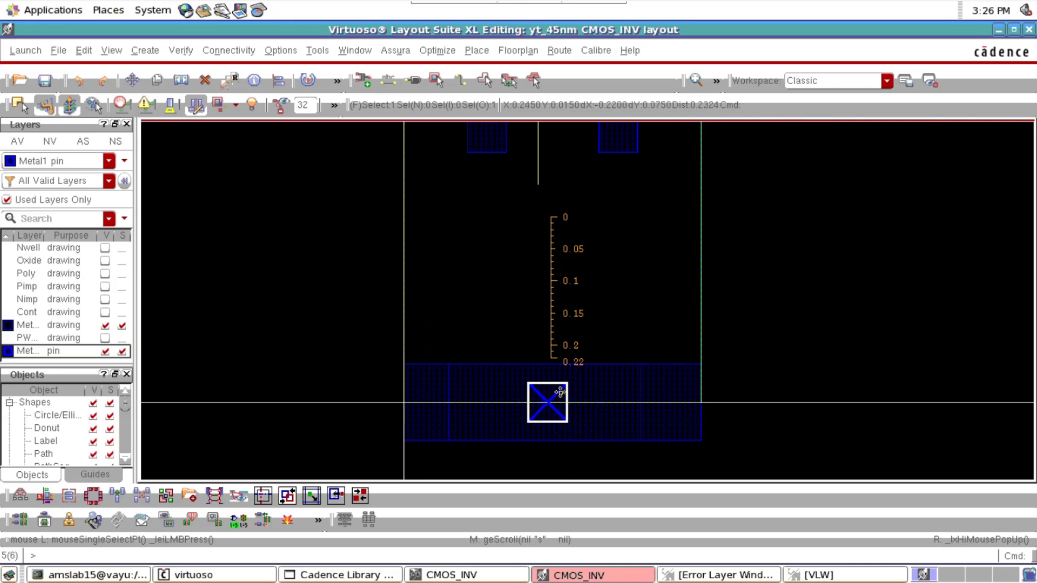
pyautogui.scroll(1, 561, 387)
pyautogui.scroll(4, 562, 387)
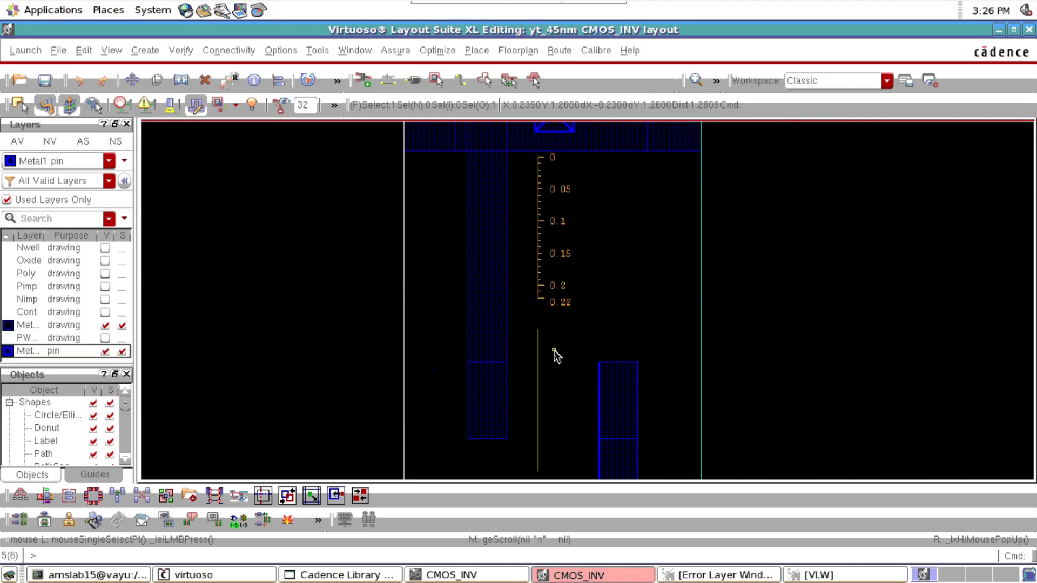
pyautogui.keyDown('ctrl'); pyautogui.scroll(1, 553, 284); pyautogui.keyUp('ctrl')
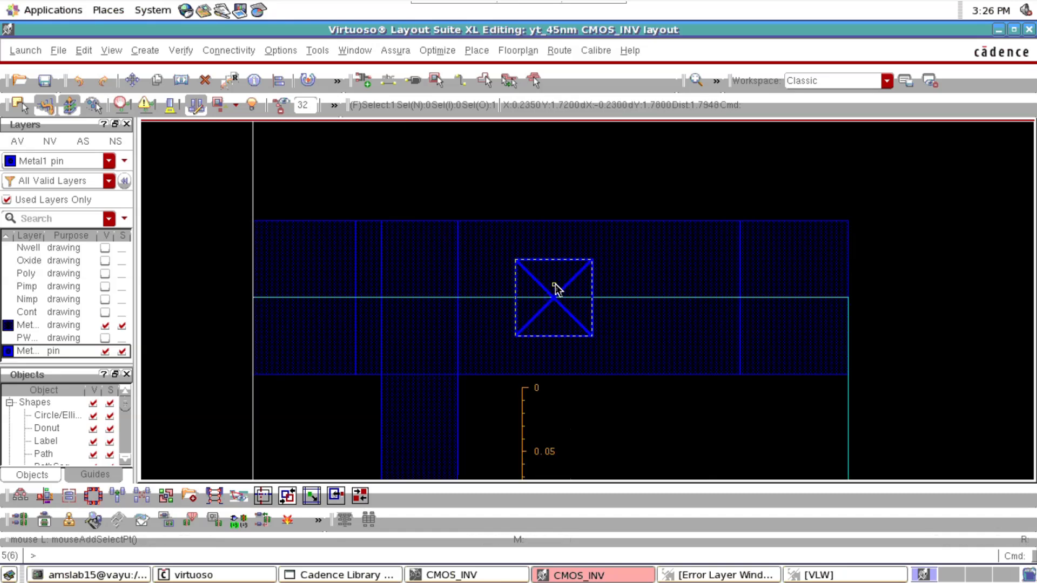
pyautogui.keyDown('shift'); pyautogui.click(557, 289); pyautogui.keyUp('shift')
pyautogui.keyDown('ctrl'); pyautogui.scroll(-2, 734, 269); pyautogui.keyUp('ctrl')
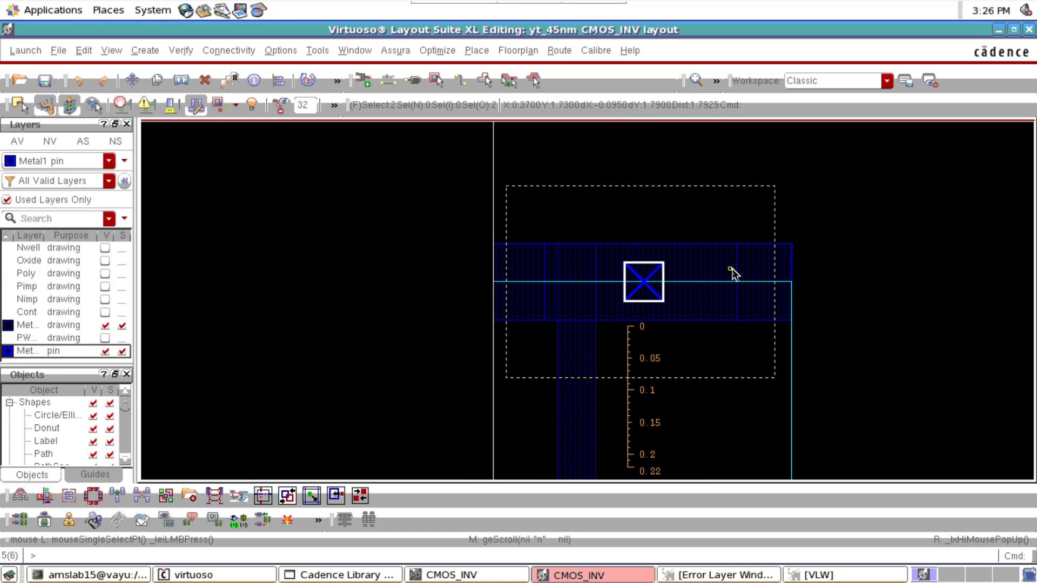
pyautogui.keyDown('ctrl'); pyautogui.scroll(-1, 730, 301); pyautogui.keyUp('ctrl')
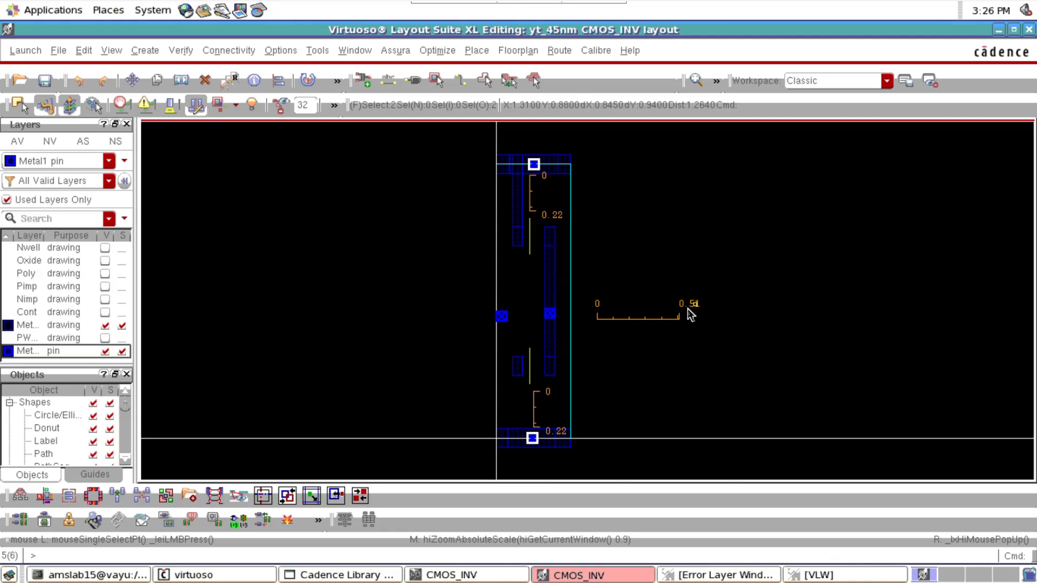
pyautogui.press('q')
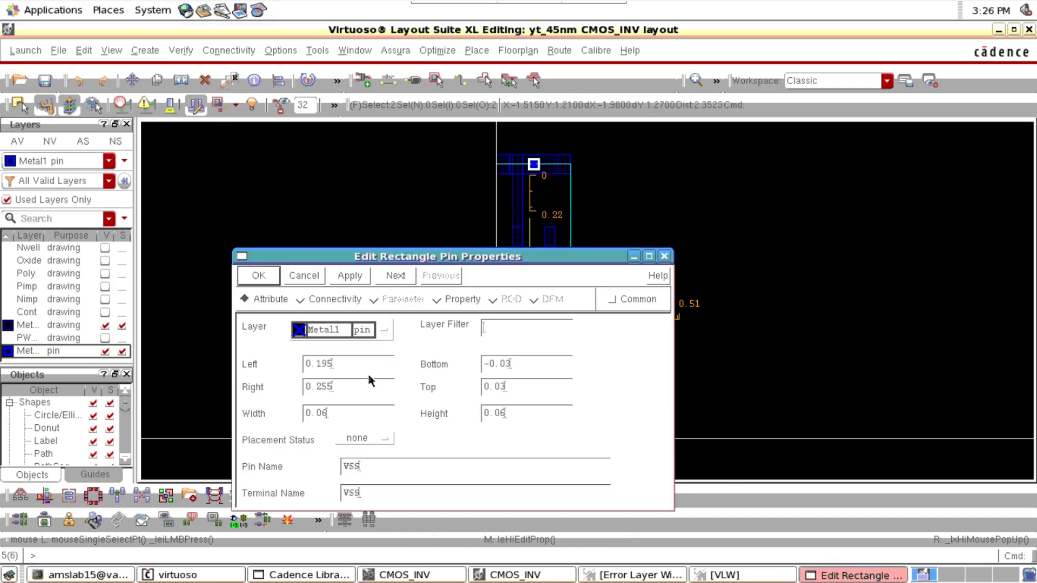
pyautogui.click(611, 298)
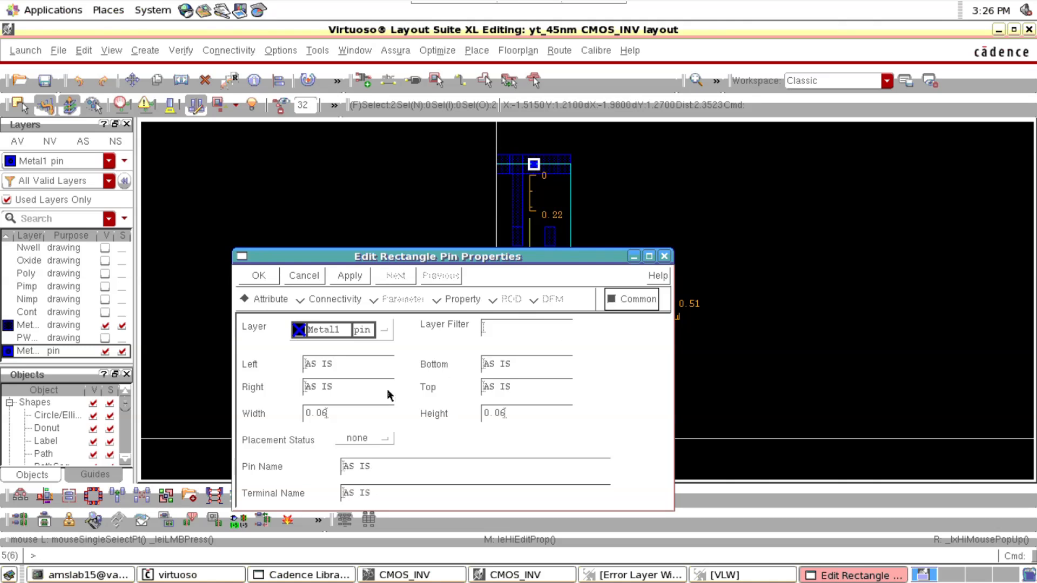
pyautogui.click(338, 414)
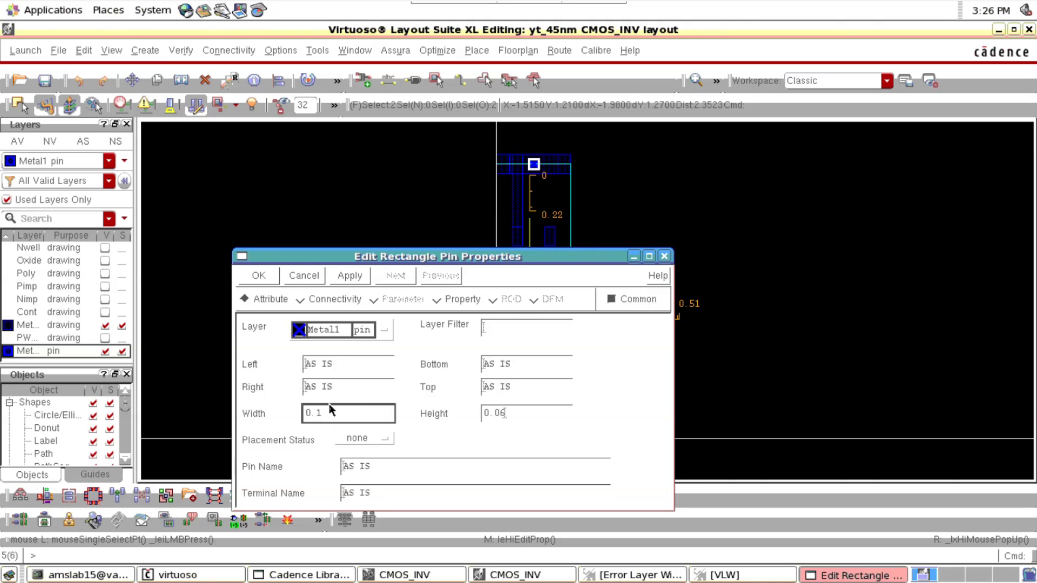
pyautogui.click(512, 414)
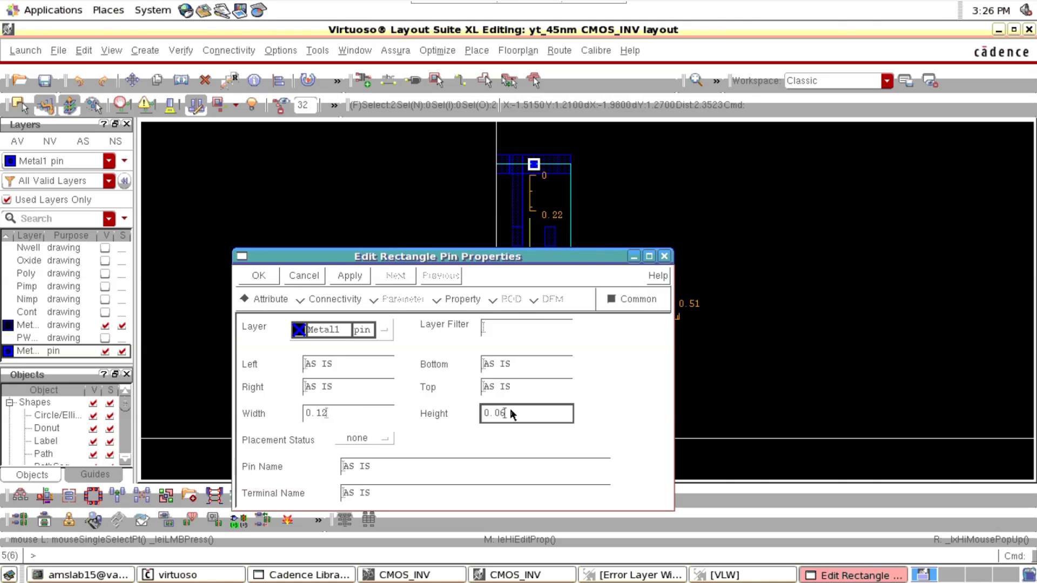
pyautogui.press('BackSpace')
pyautogui.press('BackSpace')
pyautogui.write('1')
pyautogui.press('Return')
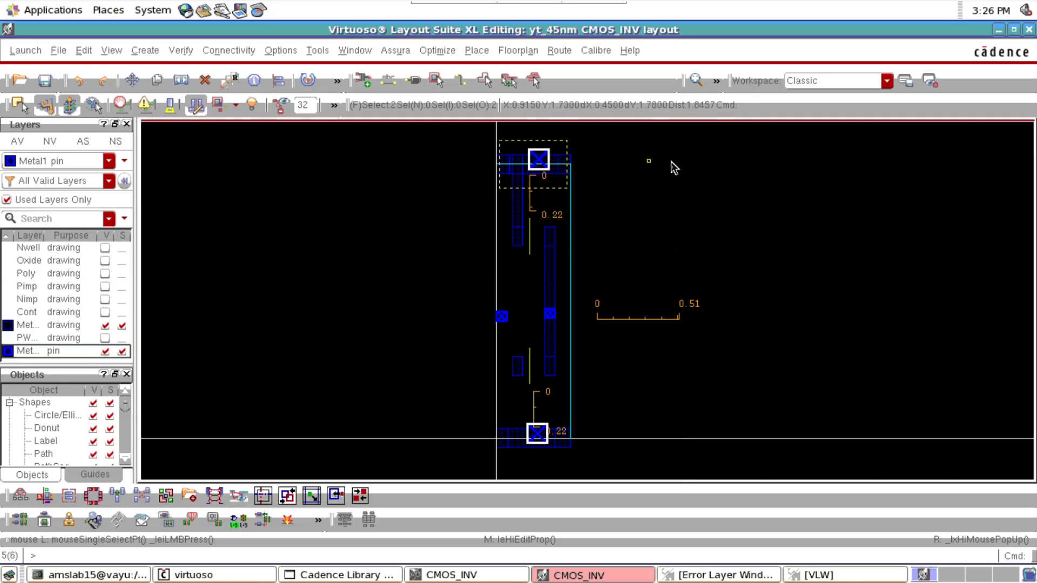
# Measure the VDD Metal1 strip's height beside the VDD pin and leave the ruler command
pyautogui.click(670, 161)
pyautogui.scroll(3, 547, 156)
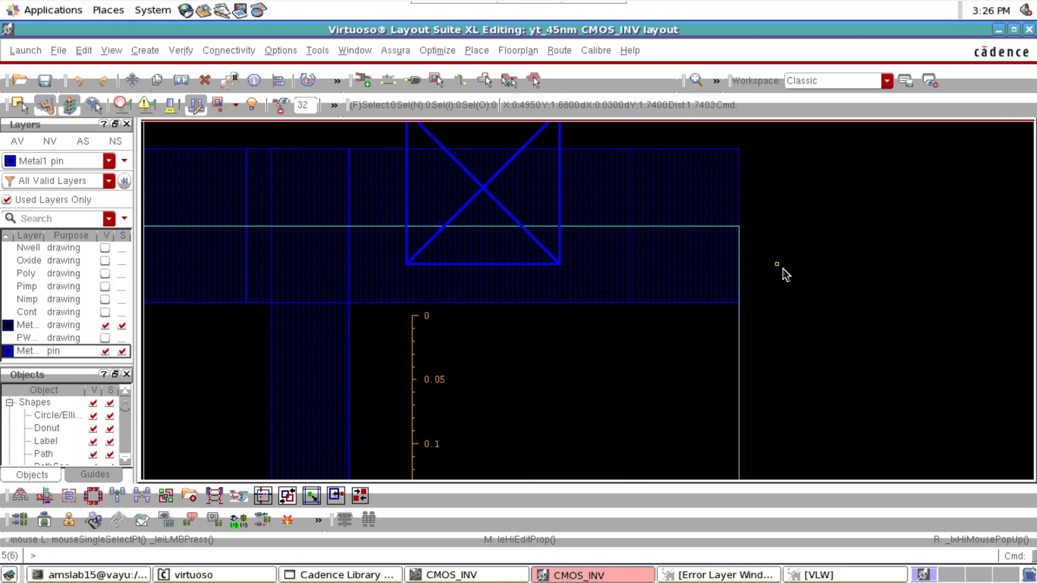
pyautogui.press('k')
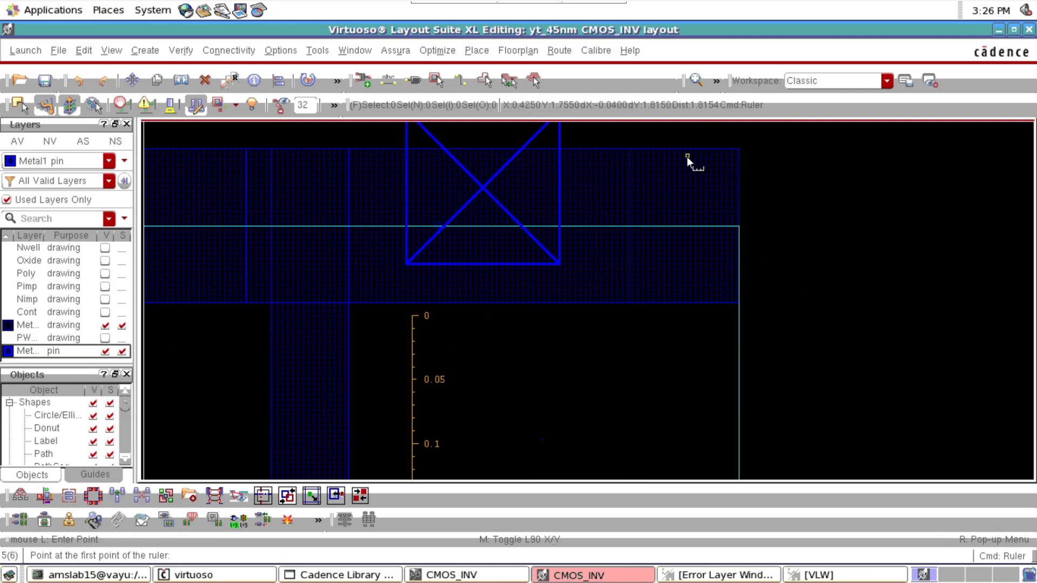
pyautogui.click(592, 150)
pyautogui.press('Escape')
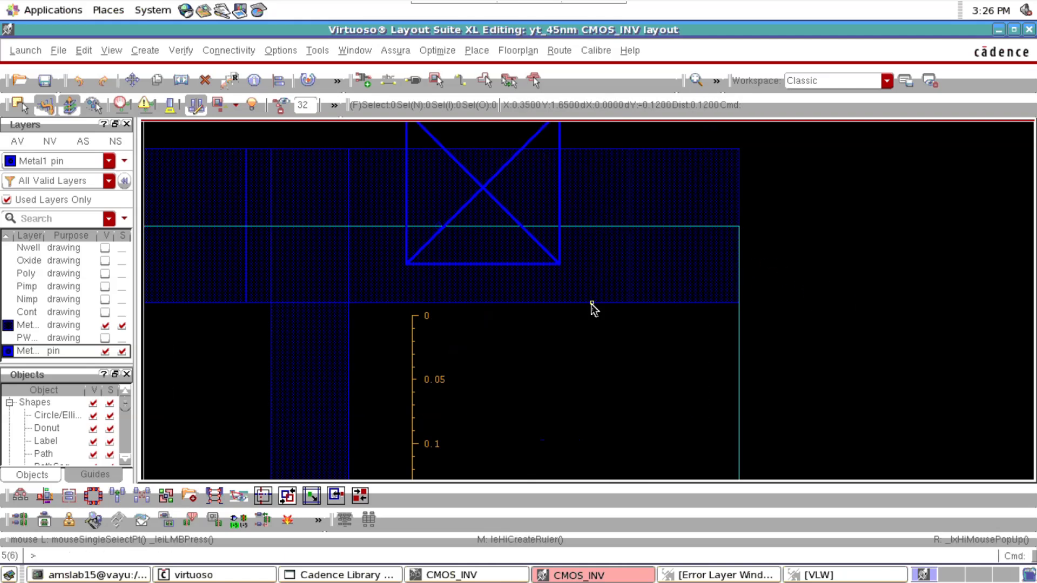
# Move the VDD pin left above the vertical PMOS Metal1 strip and down until it fits the VDD rail's height
pyautogui.click(470, 221)
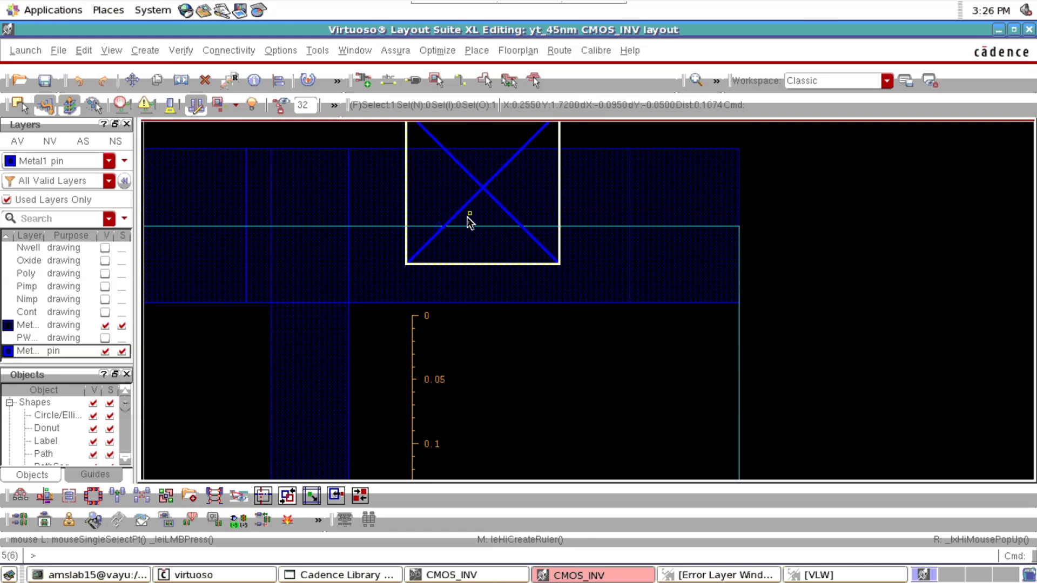
pyautogui.press('m')
pyautogui.click(445, 201)
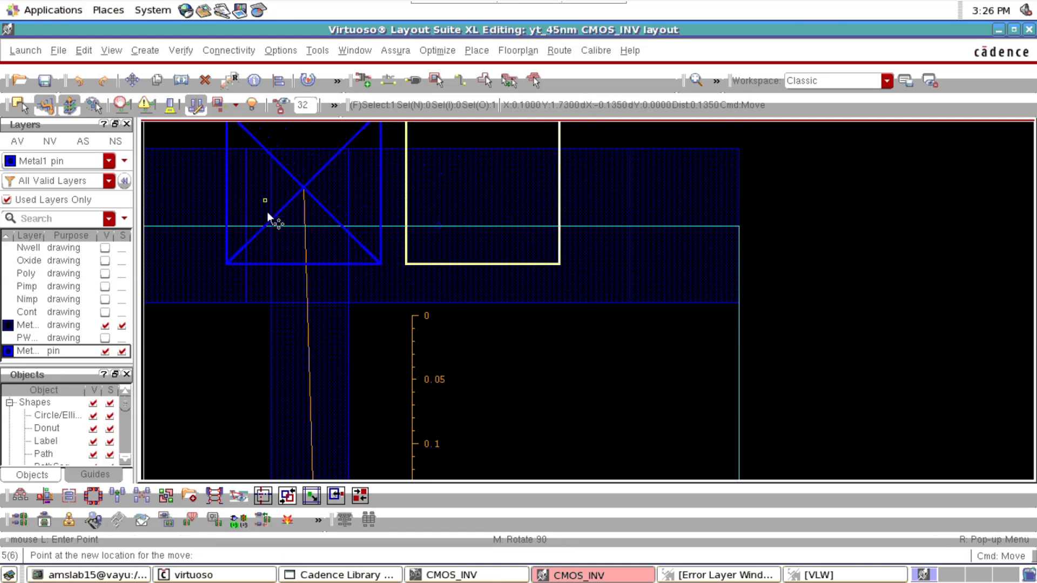
pyautogui.click(303, 215)
pyautogui.press('m')
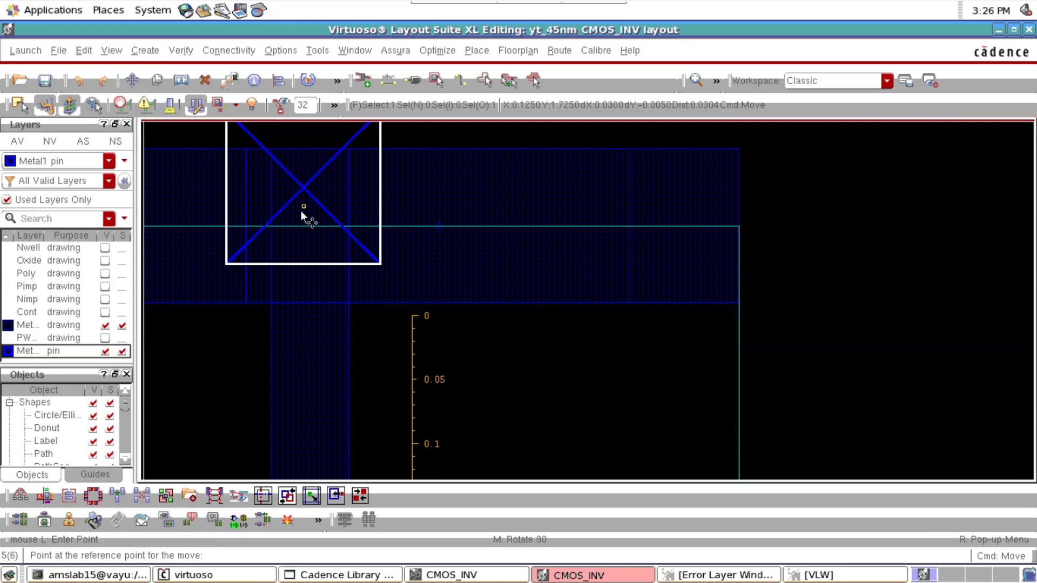
pyautogui.click(302, 212)
pyautogui.click(302, 245)
pyautogui.press('f')
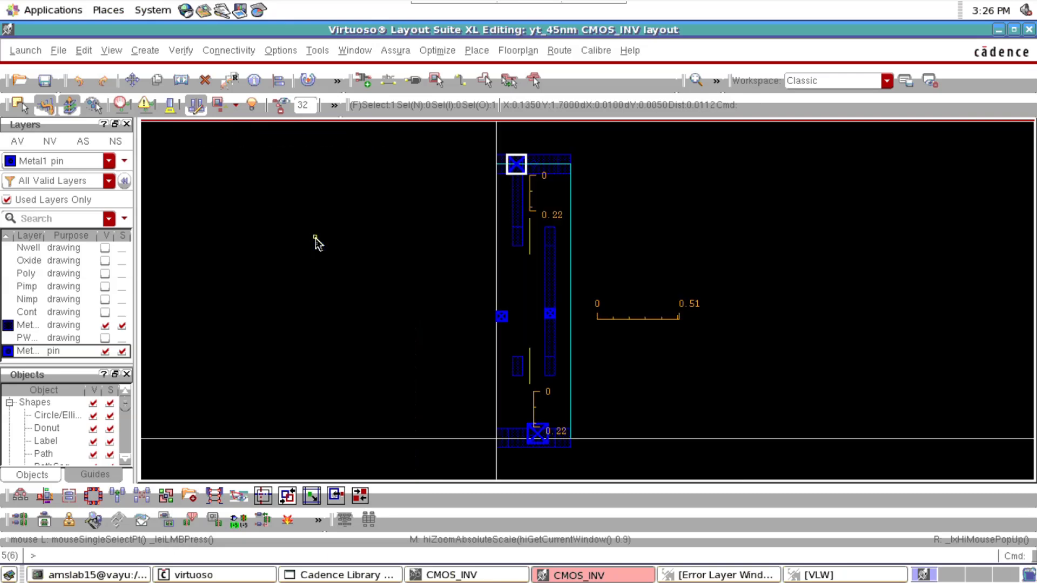
# Move the VSS pin straight down until it fits the VSS rail's height, and deselect it
pyautogui.scroll(3, 536, 458)
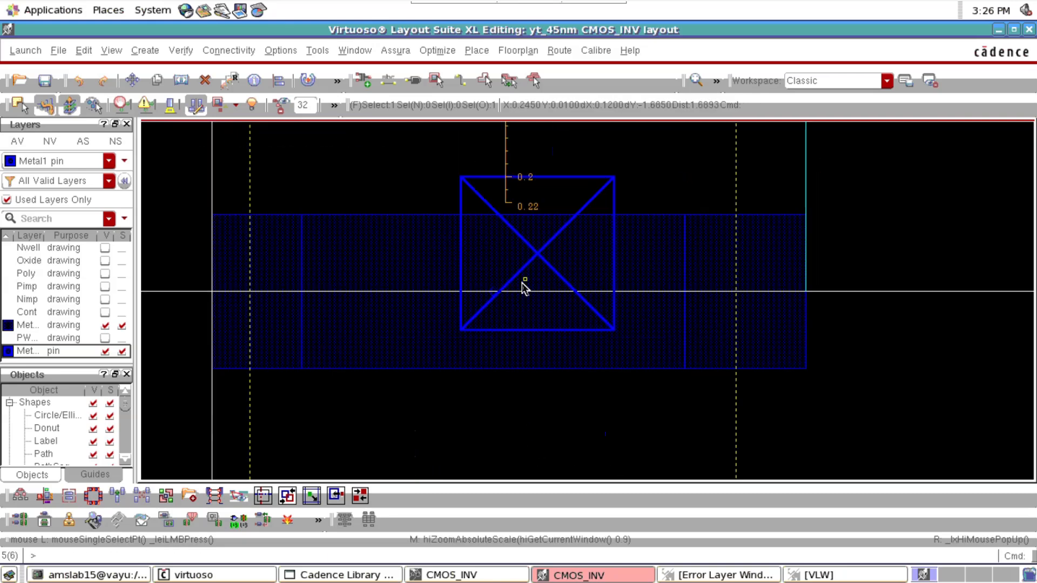
pyautogui.click(525, 284)
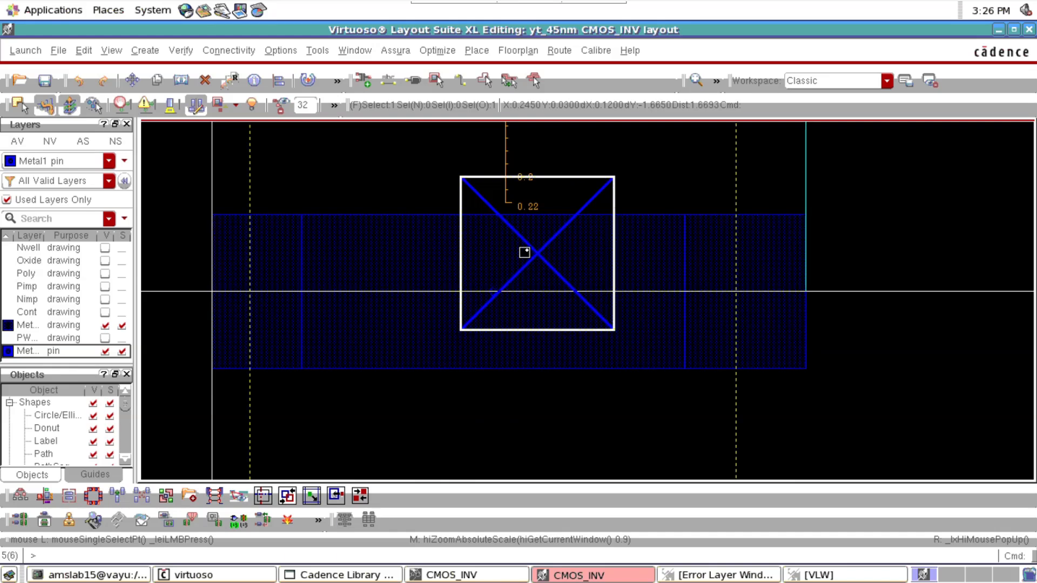
pyautogui.press('m')
pyautogui.click(523, 288)
pyautogui.press('f')
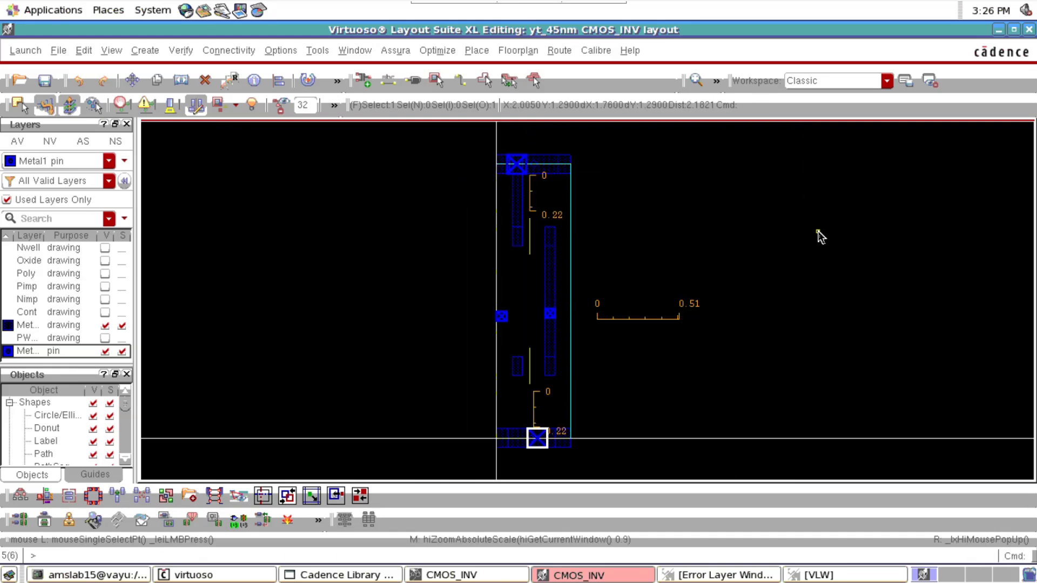
pyautogui.click(820, 237)
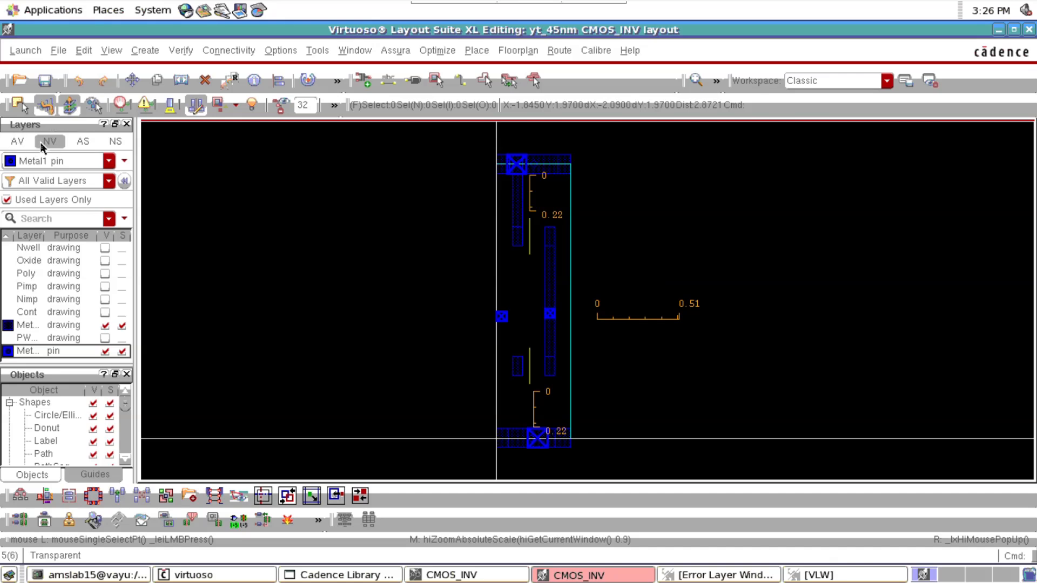
# Show all layers, reduce the display to Metal1 drawing and Metal1 pin, and make Metal1 drawing the active layer
pyautogui.click(18, 141)
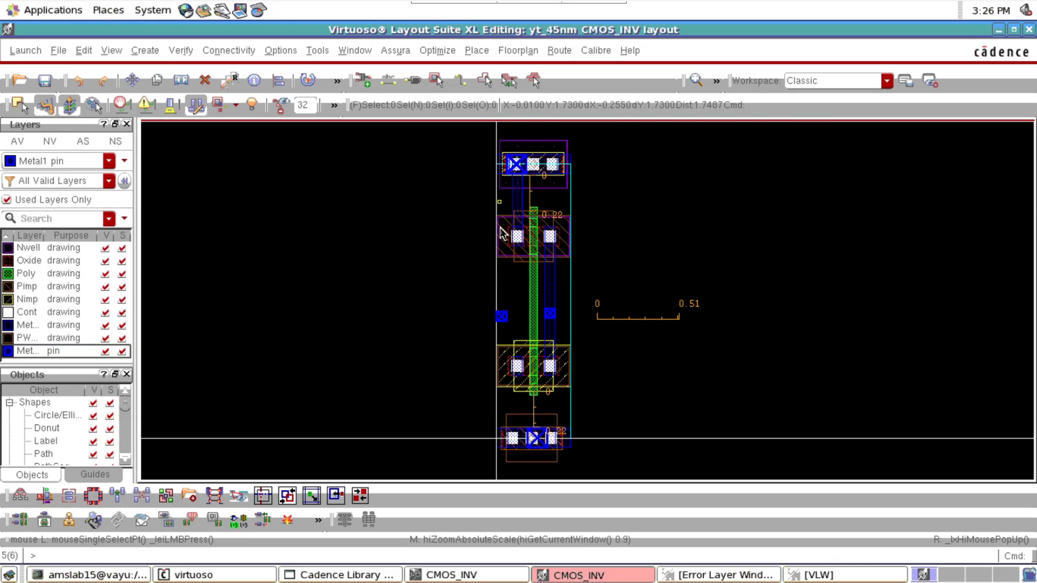
pyautogui.keyDown('ctrl'); pyautogui.scroll(2, 511, 366); pyautogui.keyUp('ctrl')
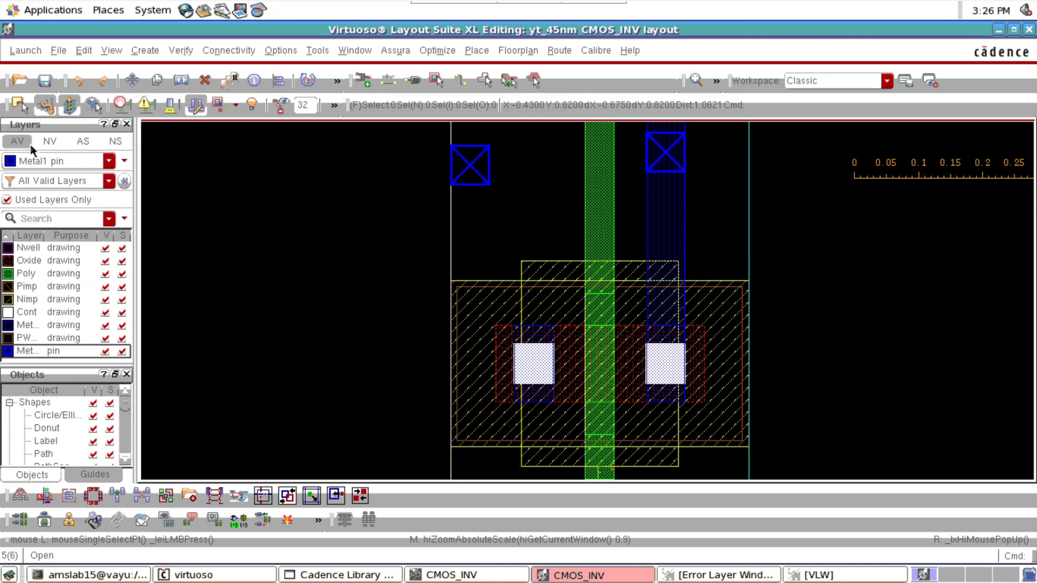
pyautogui.click(49, 140)
pyautogui.click(58, 324)
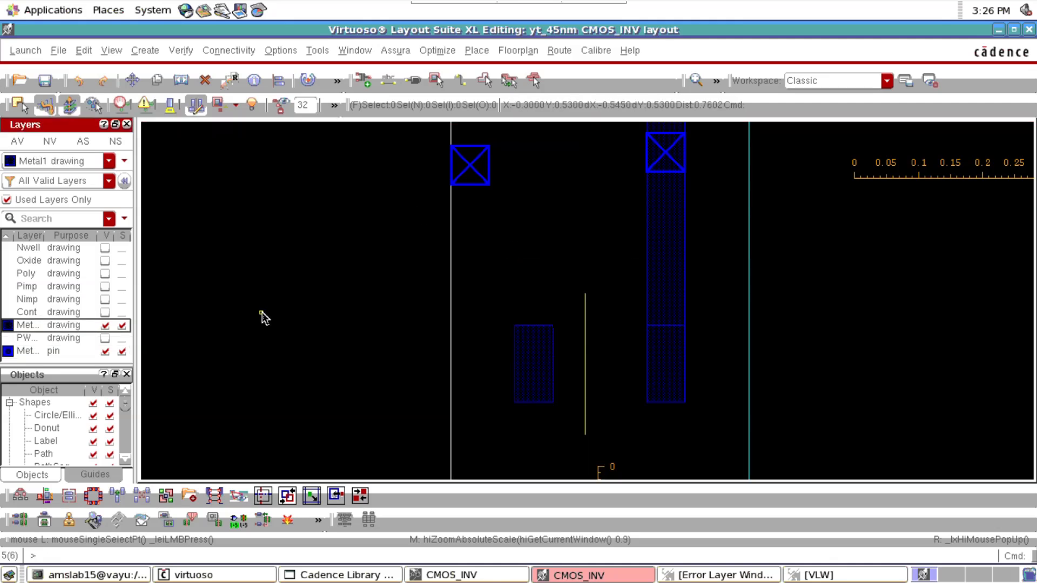
pyautogui.keyDown('ctrl'); pyautogui.scroll(-2, 513, 370); pyautogui.keyUp('ctrl')
pyautogui.keyDown('ctrl'); pyautogui.scroll(2, 514, 398); pyautogui.keyUp('ctrl')
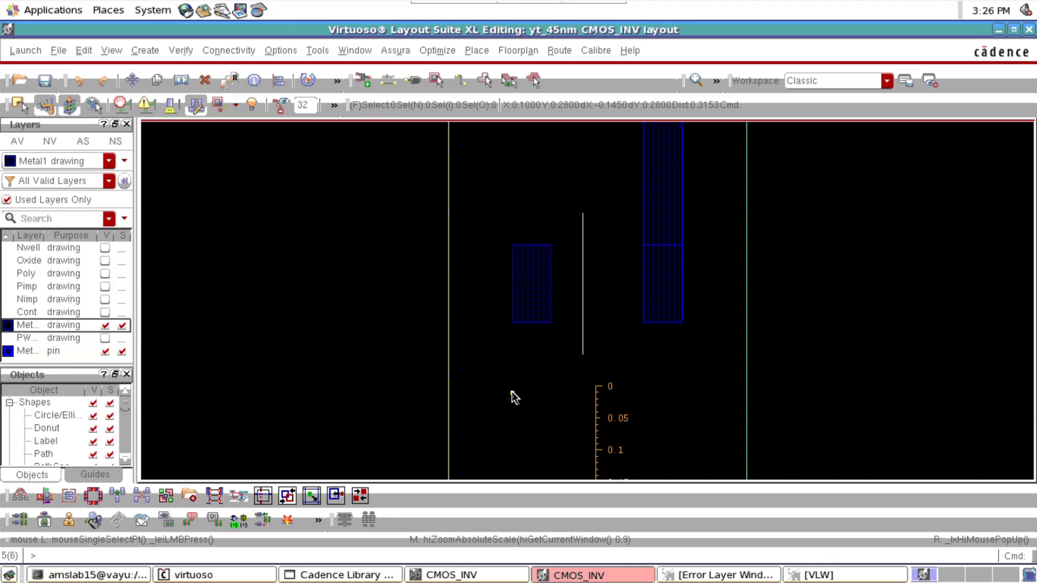
# Draw a Metal1 rectangle from the NMOS source contact's upper left corner down into the VSS rail, matching the contact's width
pyautogui.press('r')
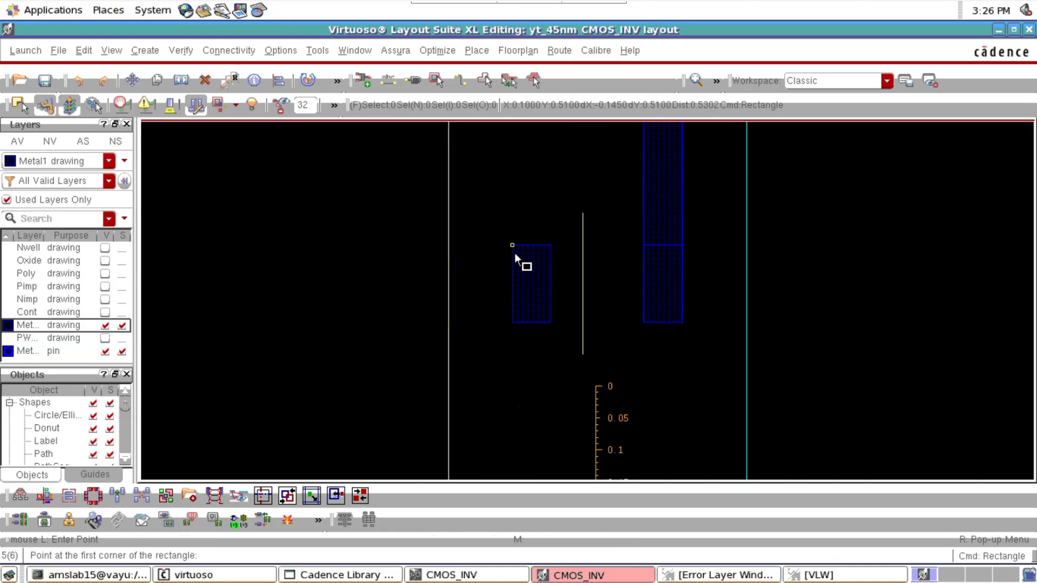
pyautogui.click(514, 252)
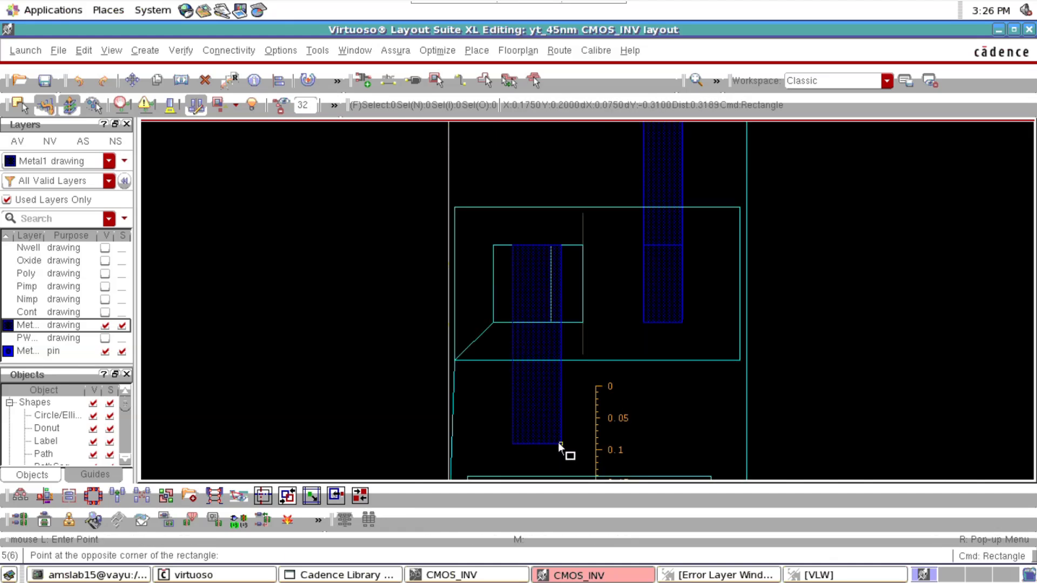
pyautogui.scroll(-2, 558, 442)
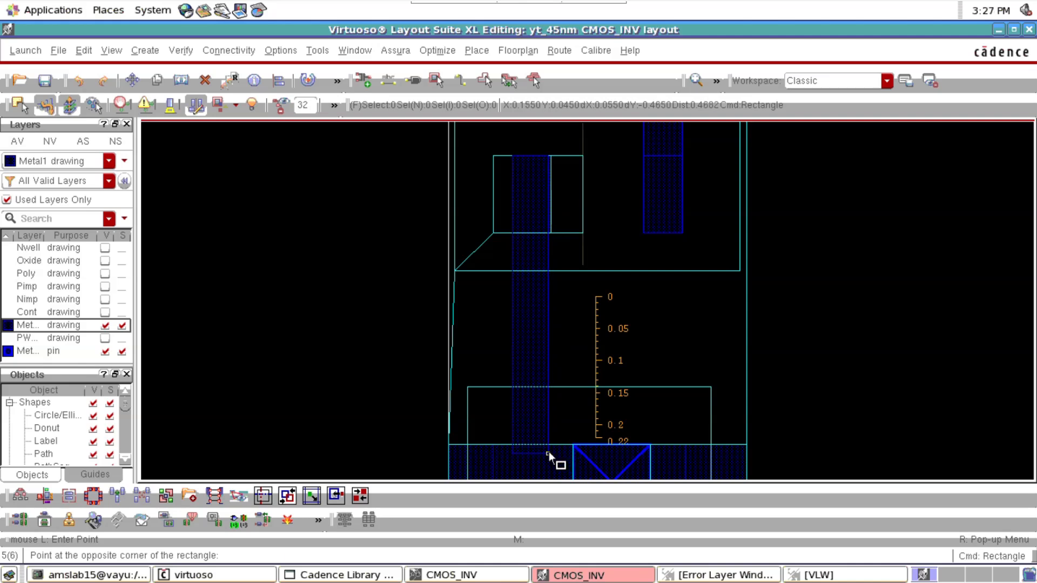
pyautogui.click(549, 452)
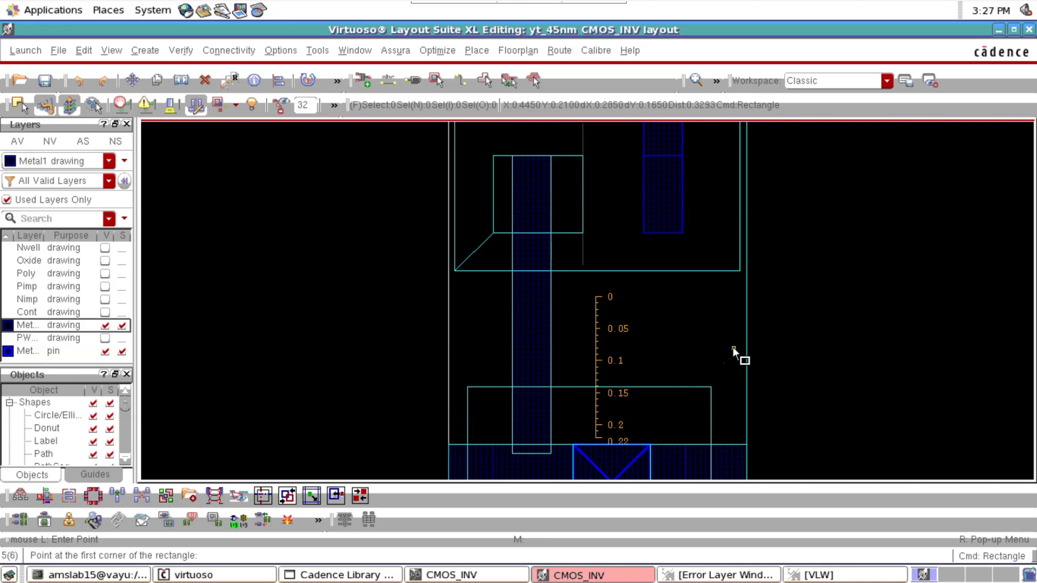
pyautogui.press('Escape')
# Stretch the lower edge of the new Metal1 strip down to the VSS rail's bottom edge and end the stretch command
pyautogui.press('s')
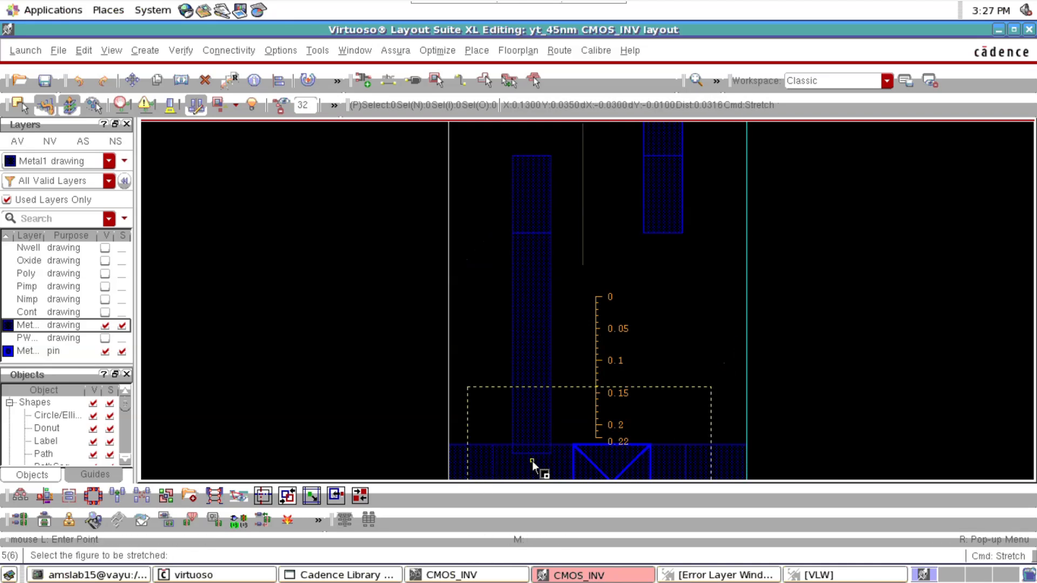
pyautogui.scroll(-1, 547, 453)
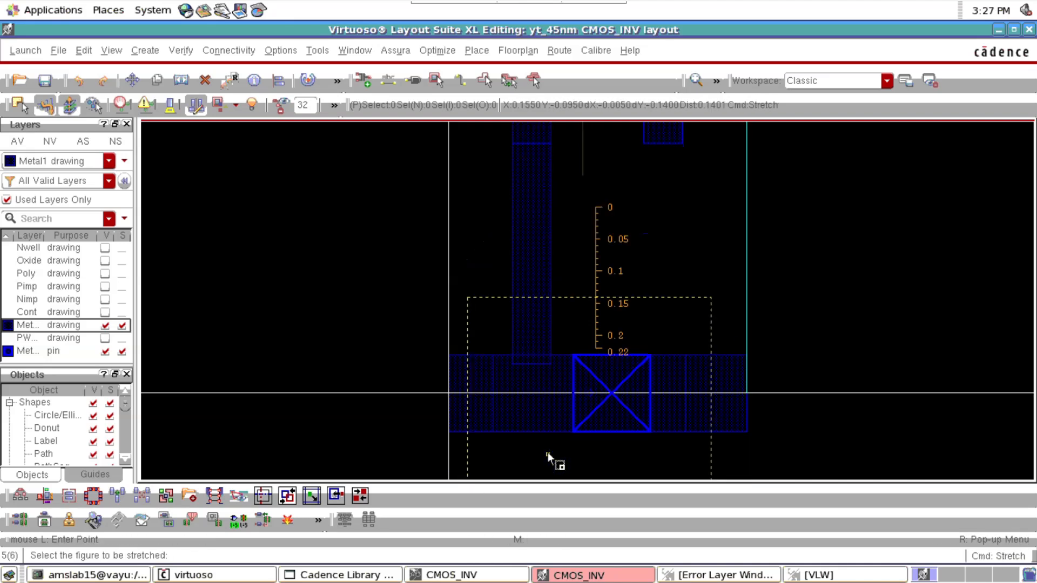
pyautogui.click(527, 371)
pyautogui.click(537, 427)
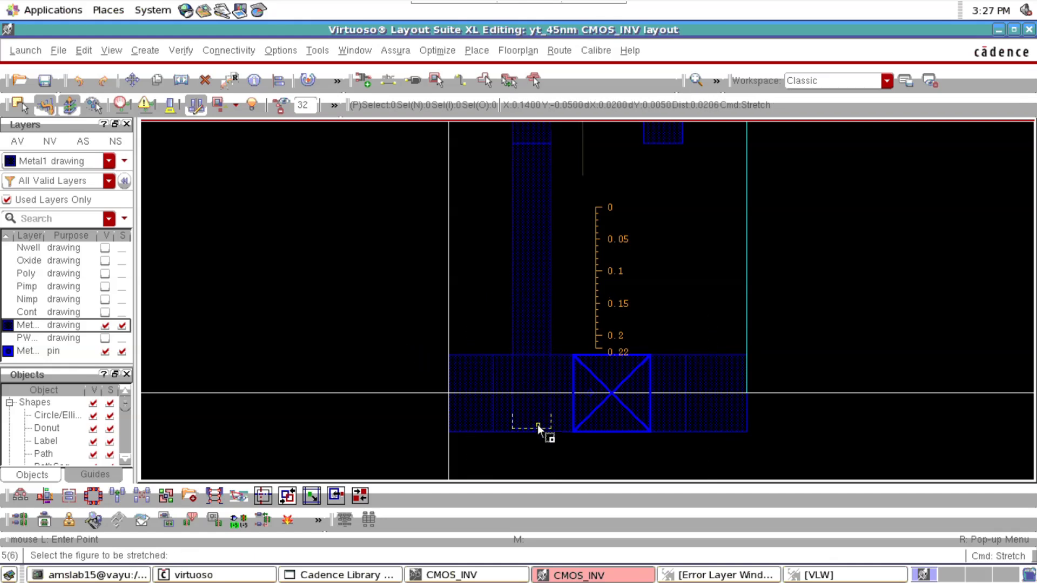
pyautogui.press('f')
pyautogui.press('Escape')
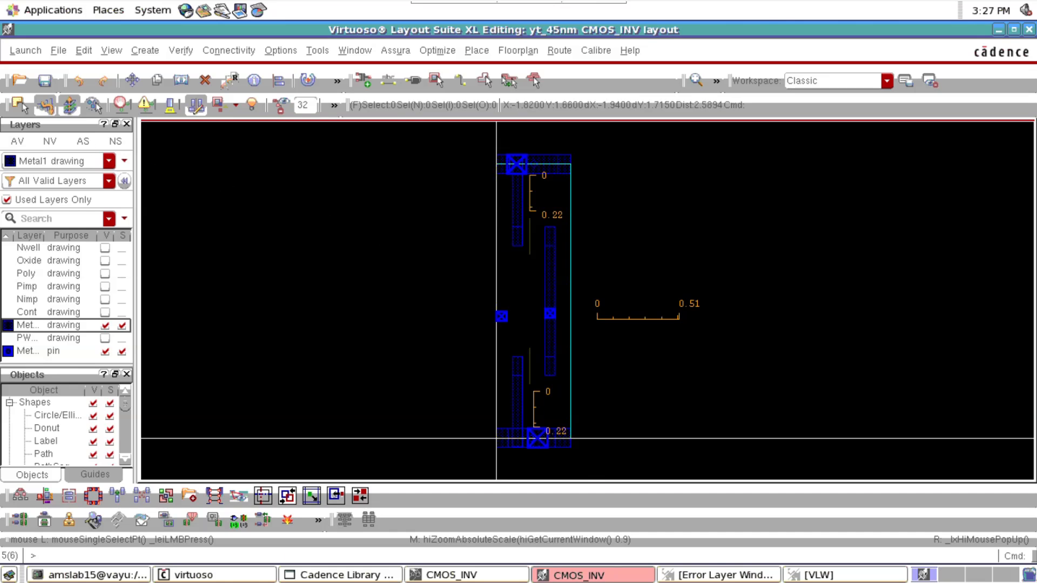
# Show all layers, reduce the display to Nwell, Oxide, Poly, Pimp and Nimp drawing, and make Nimp the active layer
pyautogui.click(18, 141)
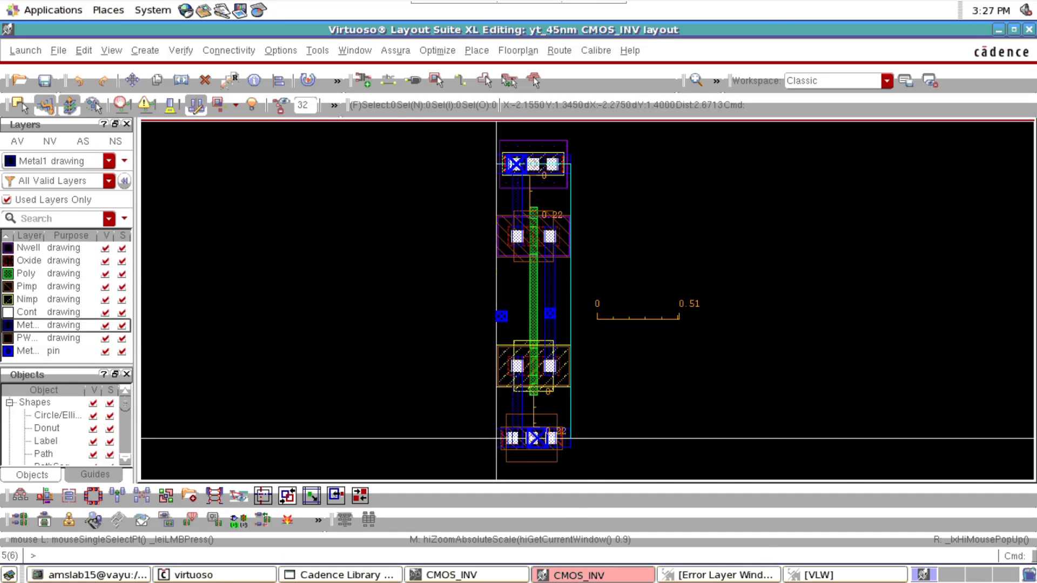
pyautogui.click(9, 248)
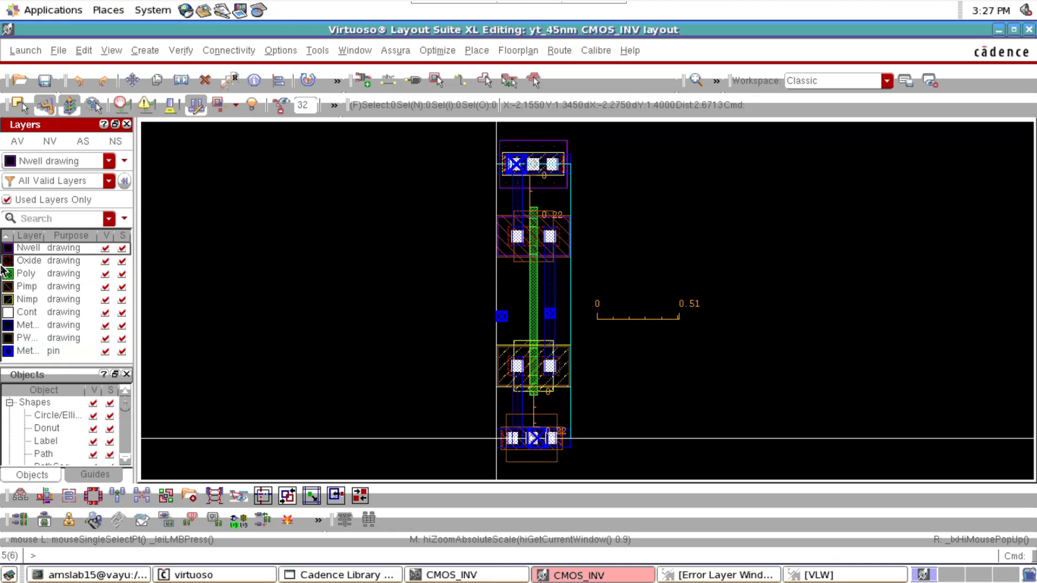
pyautogui.click(50, 141)
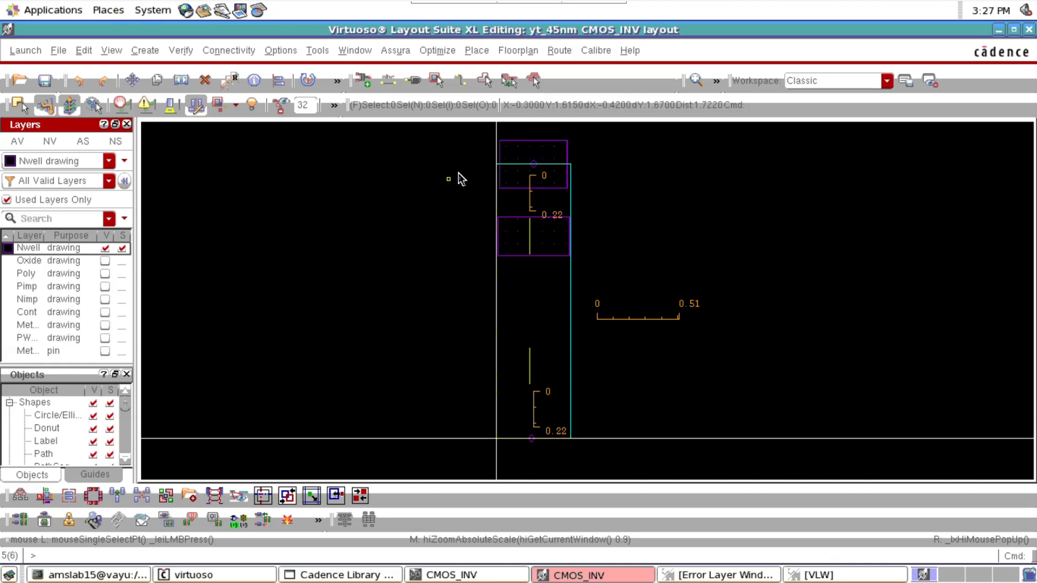
pyautogui.scroll(3, 521, 138)
pyautogui.scroll(-2, 481, 175)
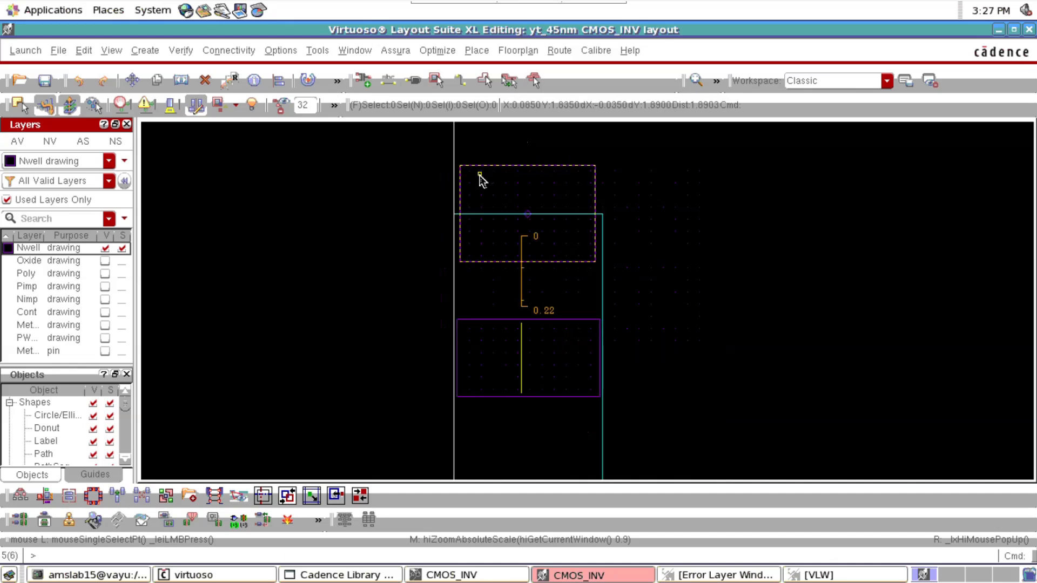
pyautogui.click(30, 261)
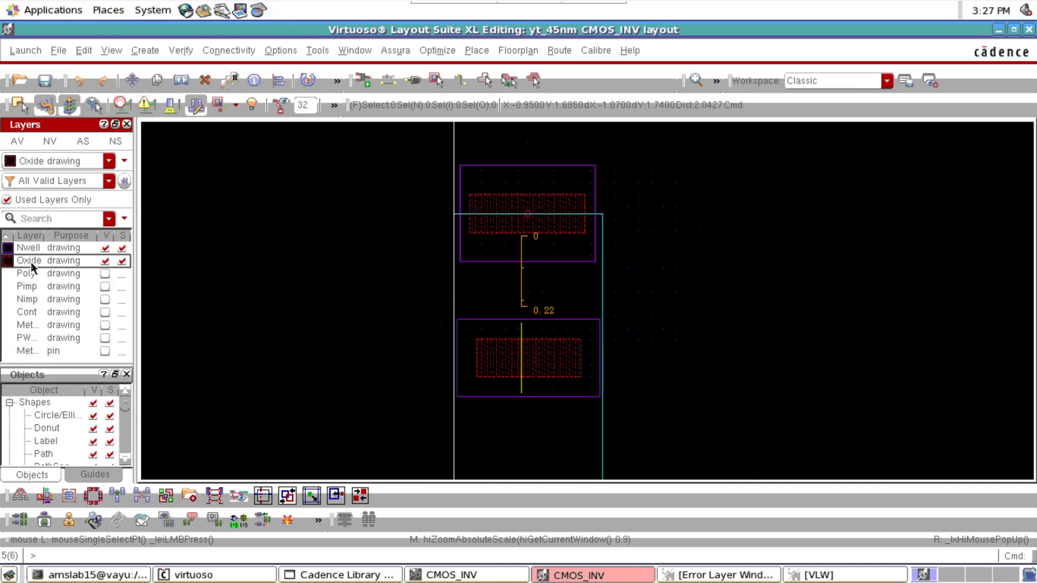
pyautogui.click(33, 273)
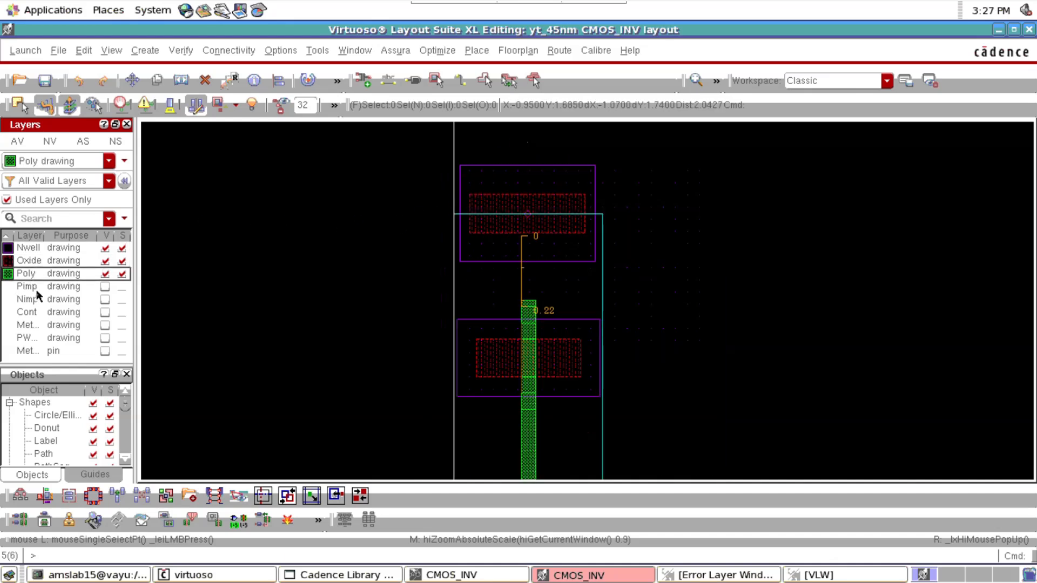
pyautogui.click(37, 286)
pyautogui.click(39, 298)
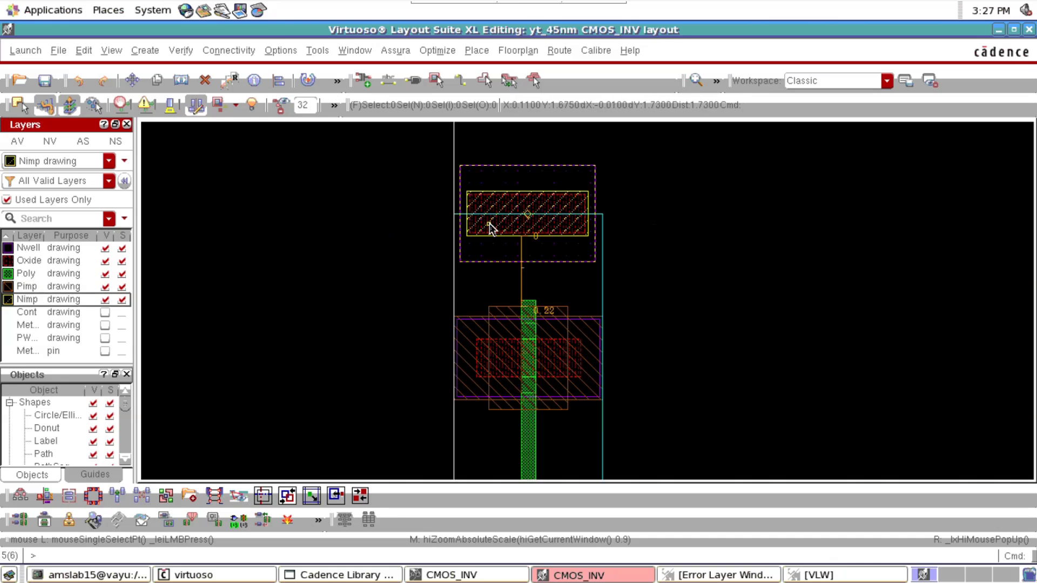
# Place a 0.06 horizontal ruler outward from the left edge of the Nimp region at the VDD rail
pyautogui.keyDown('ctrl'); pyautogui.scroll(2, 456, 204); pyautogui.keyUp('ctrl')
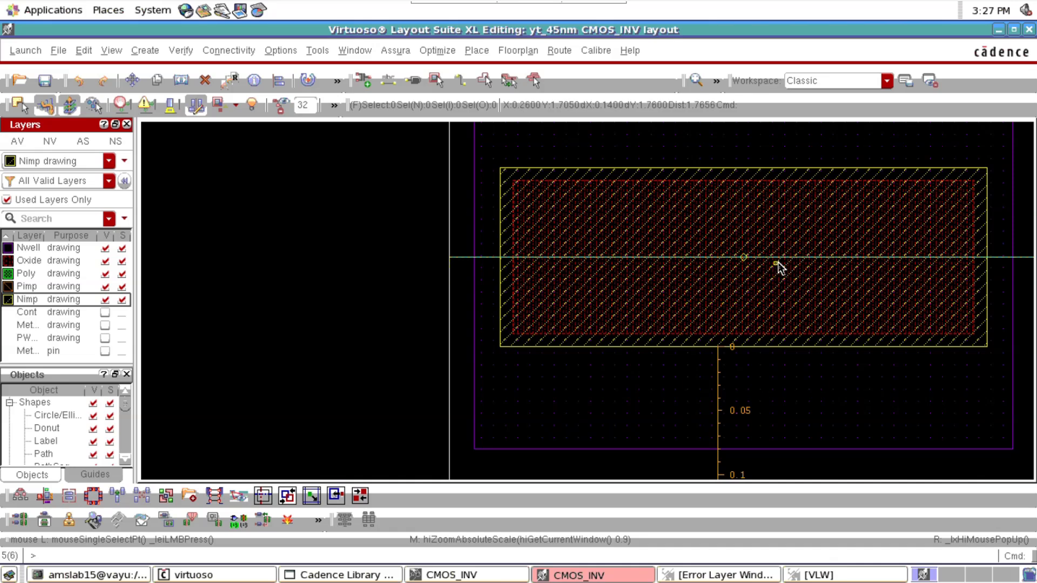
pyautogui.press('k')
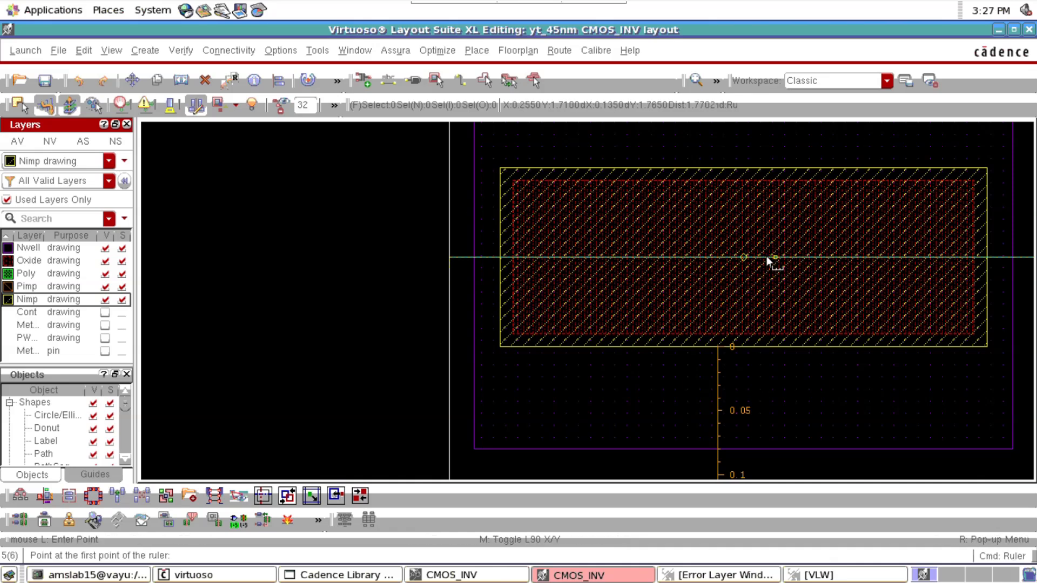
pyautogui.click(498, 302)
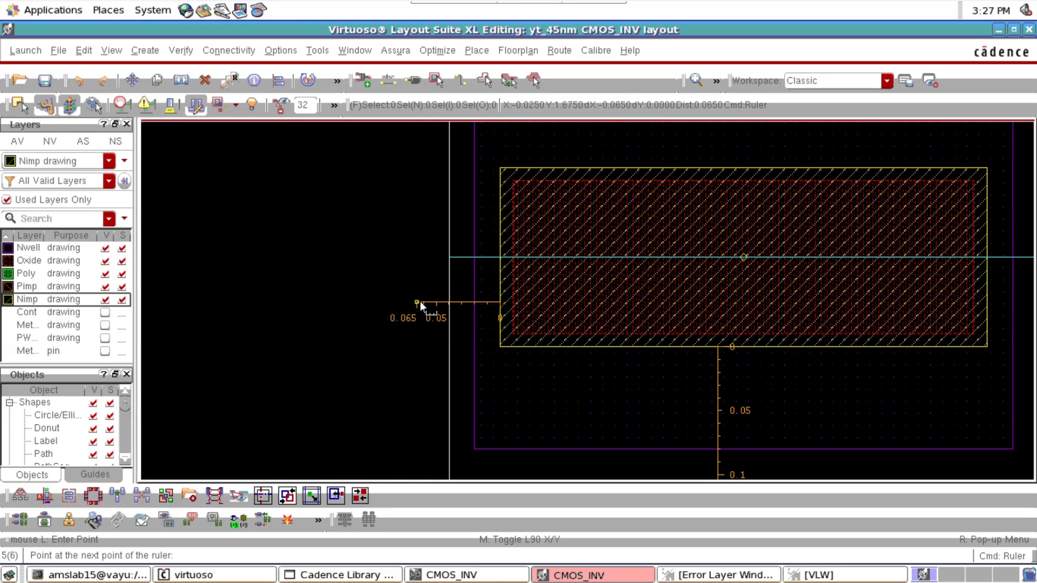
pyautogui.click(422, 302)
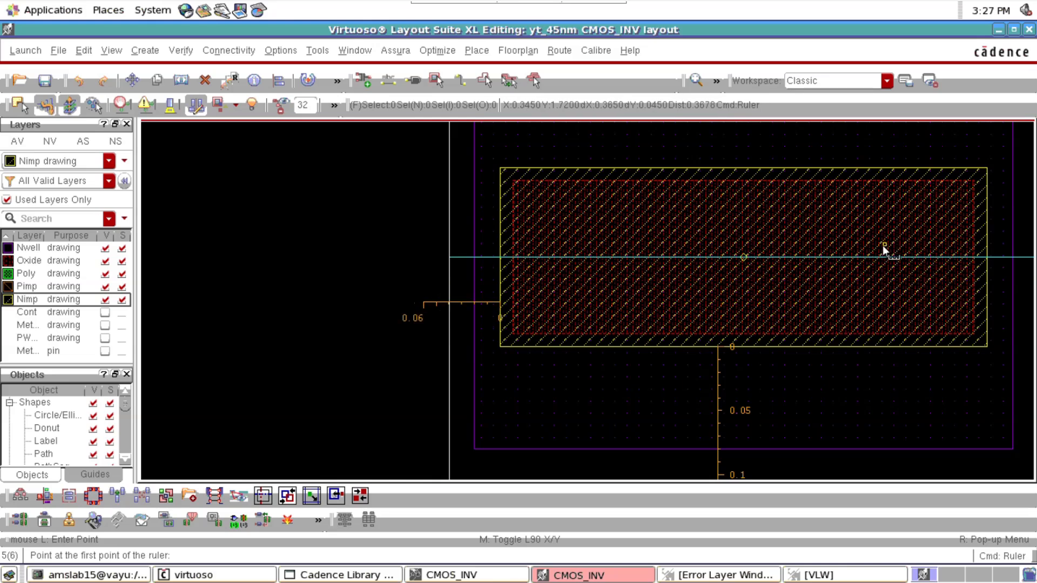
# Place a matching 0.06 ruler outward from the right edge of the same Nimp region and leave the ruler command
pyautogui.press('Right')
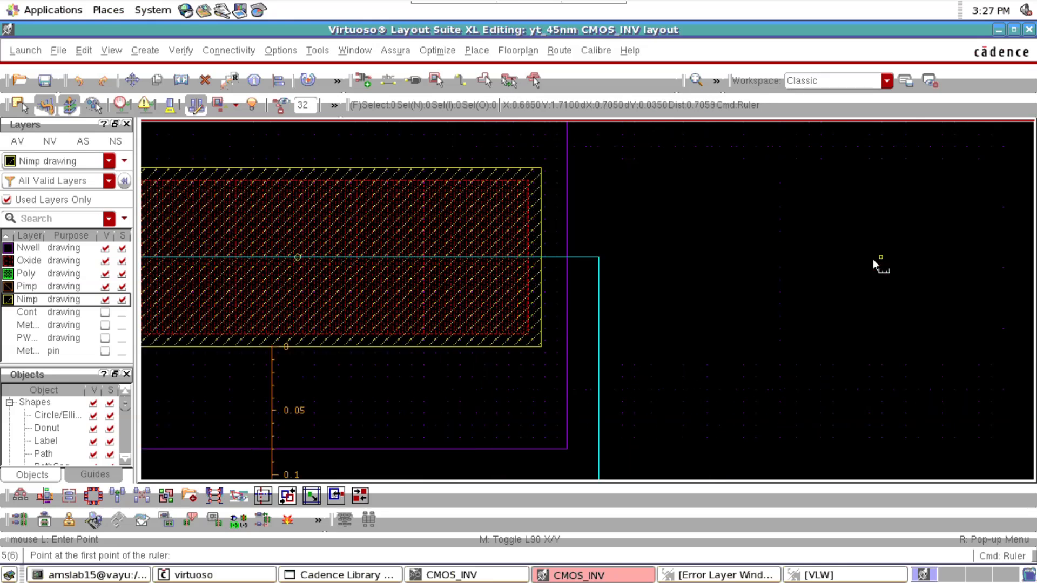
pyautogui.click(551, 298)
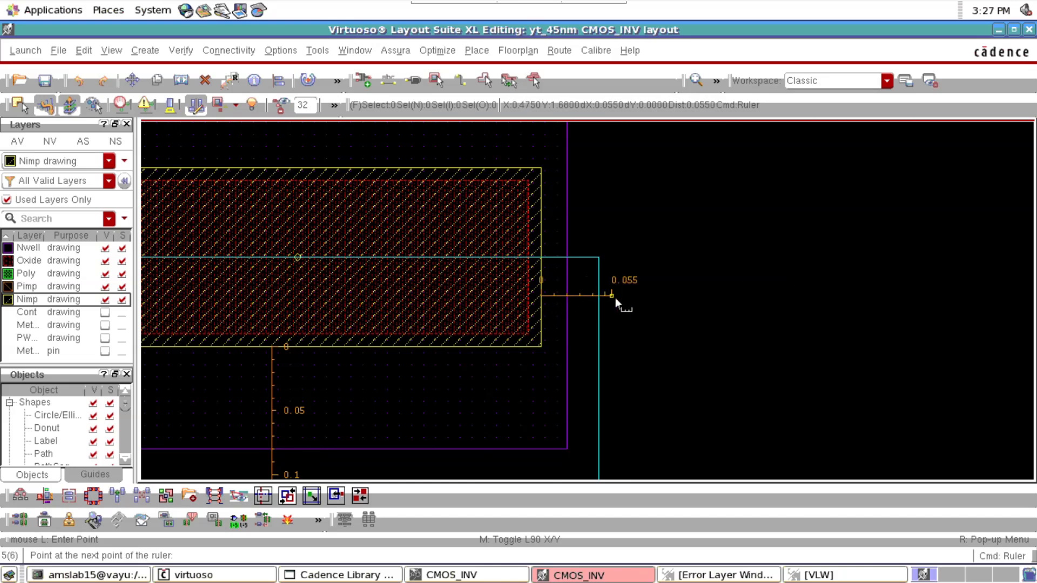
pyautogui.click(617, 297)
pyautogui.press('f')
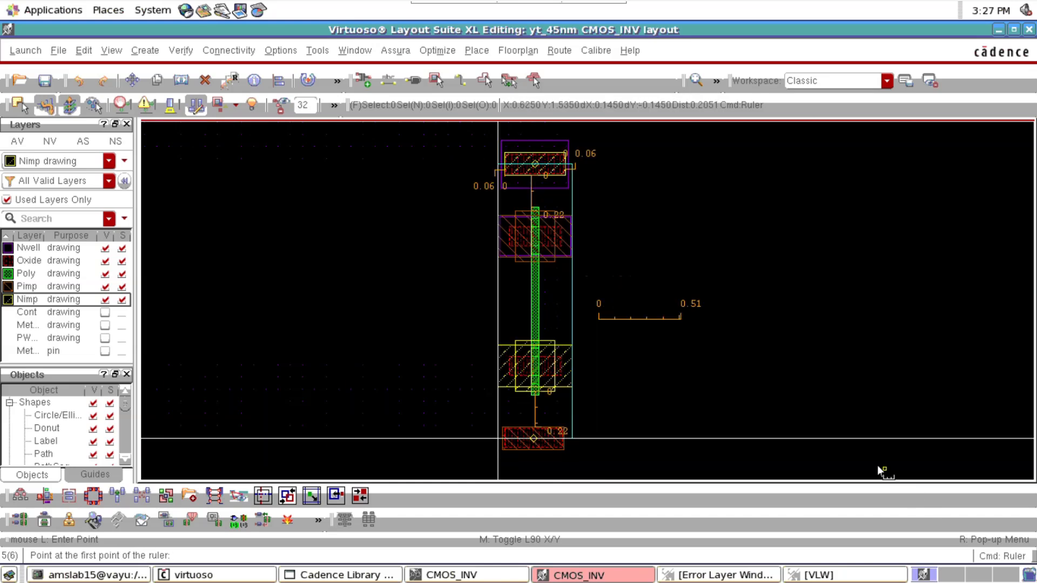
pyautogui.press('Escape')
# Move the 0.06 ruler beside the Nimp region's left edge up to the level of the Nwell region's top edge
pyautogui.keyDown('ctrl'); pyautogui.scroll(2, 484, 142); pyautogui.keyUp('ctrl')
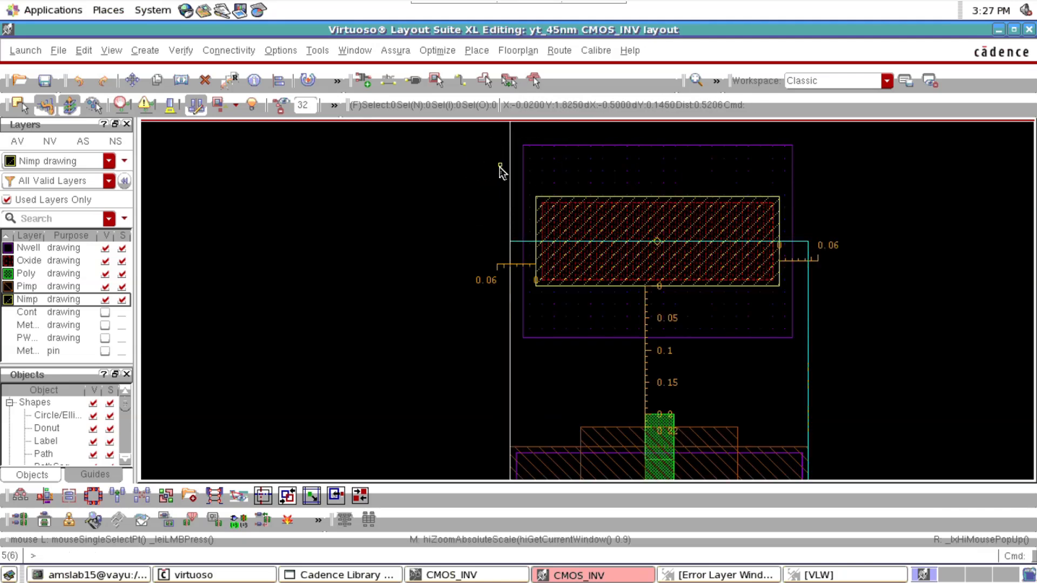
pyautogui.click(508, 265)
pyautogui.press('m')
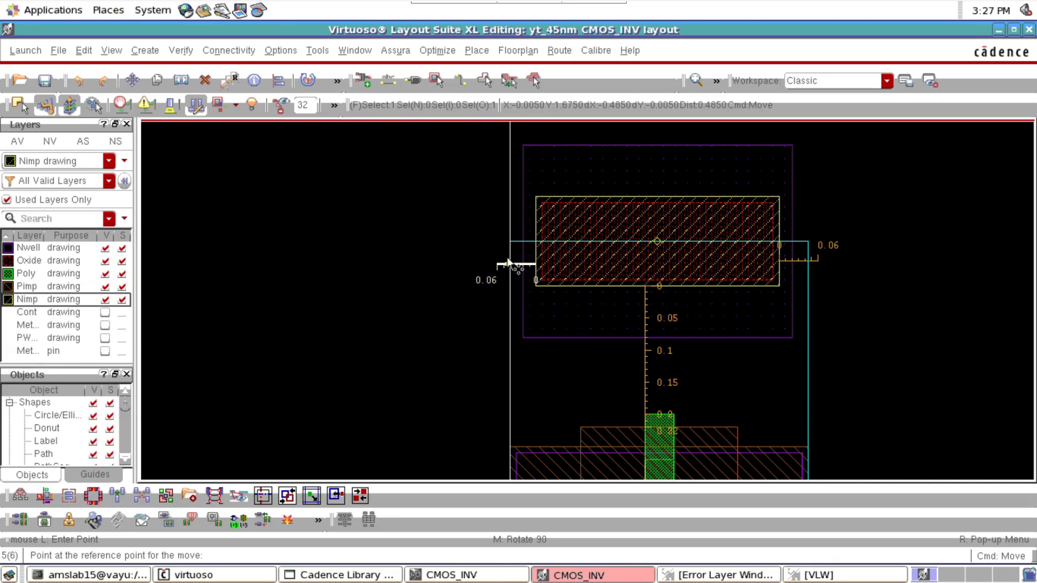
pyautogui.click(507, 266)
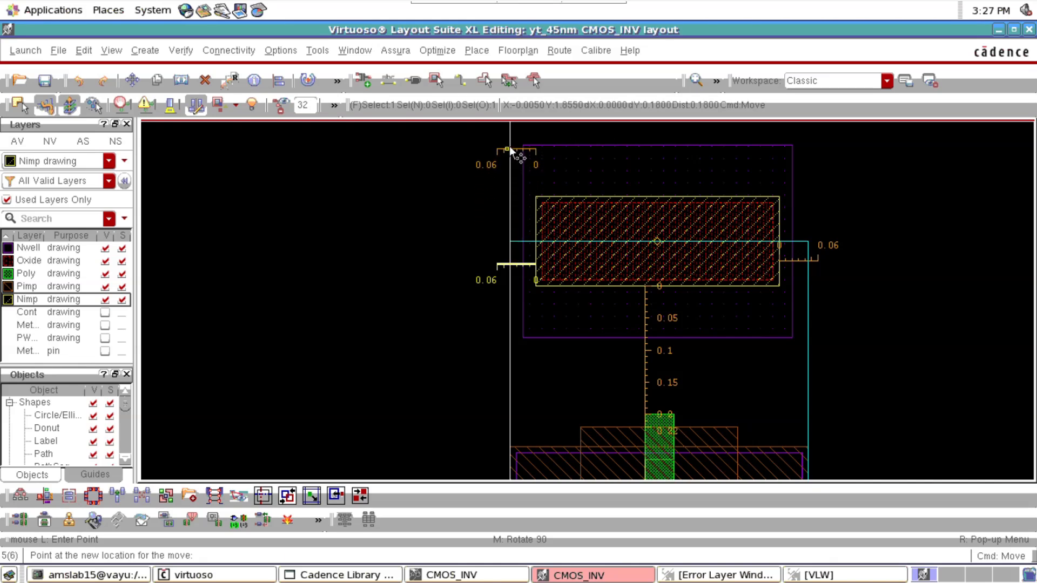
pyautogui.click(510, 145)
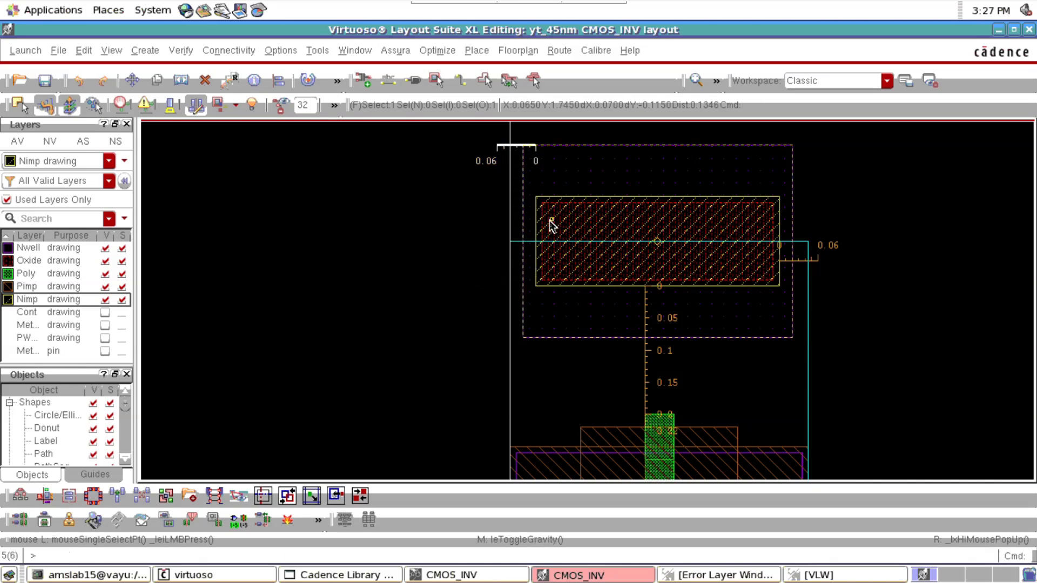
pyautogui.keyDown('ctrl'); pyautogui.scroll(-2, 495, 141); pyautogui.keyUp('ctrl')
pyautogui.keyDown('ctrl'); pyautogui.scroll(3, 490, 130); pyautogui.keyUp('ctrl')
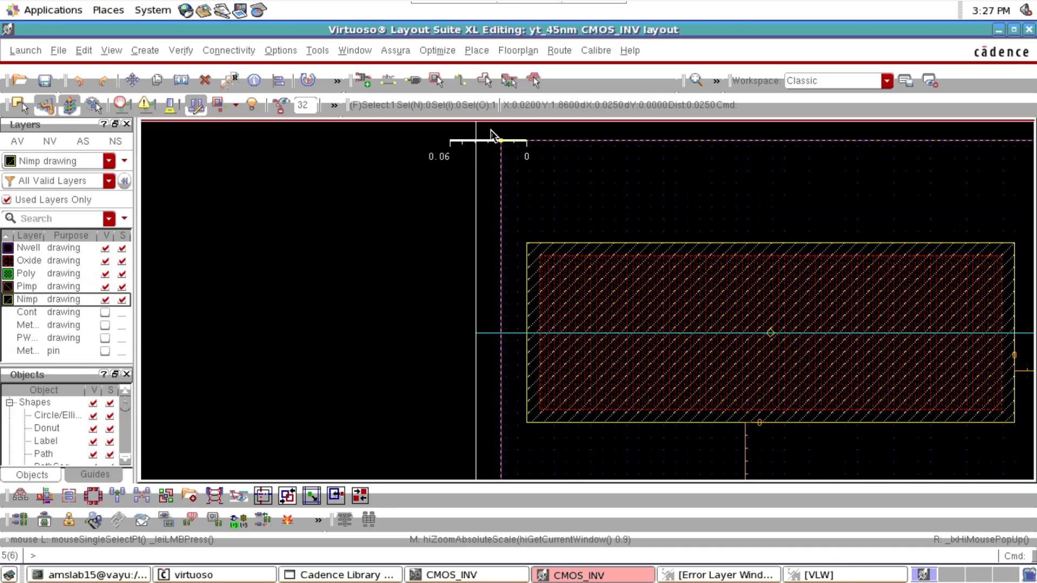
pyautogui.scroll(2, 490, 129)
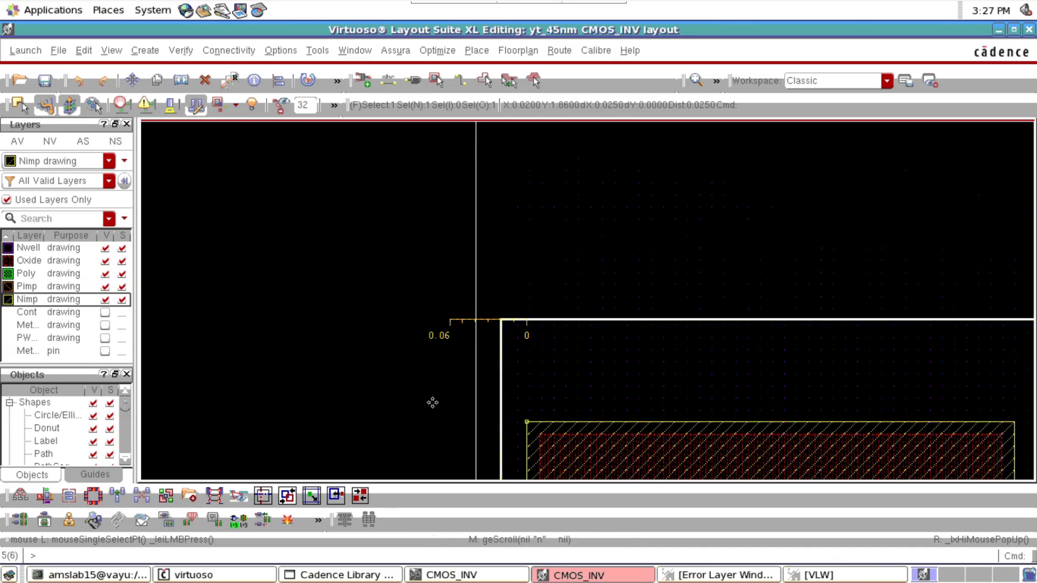
pyautogui.press('r')
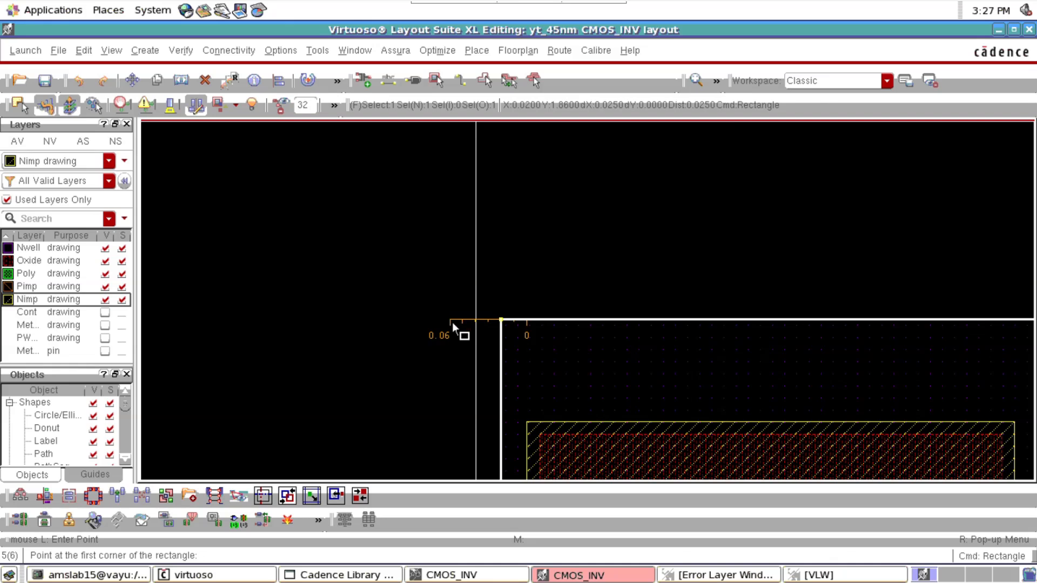
pyautogui.click(501, 321)
pyautogui.press('Escape')
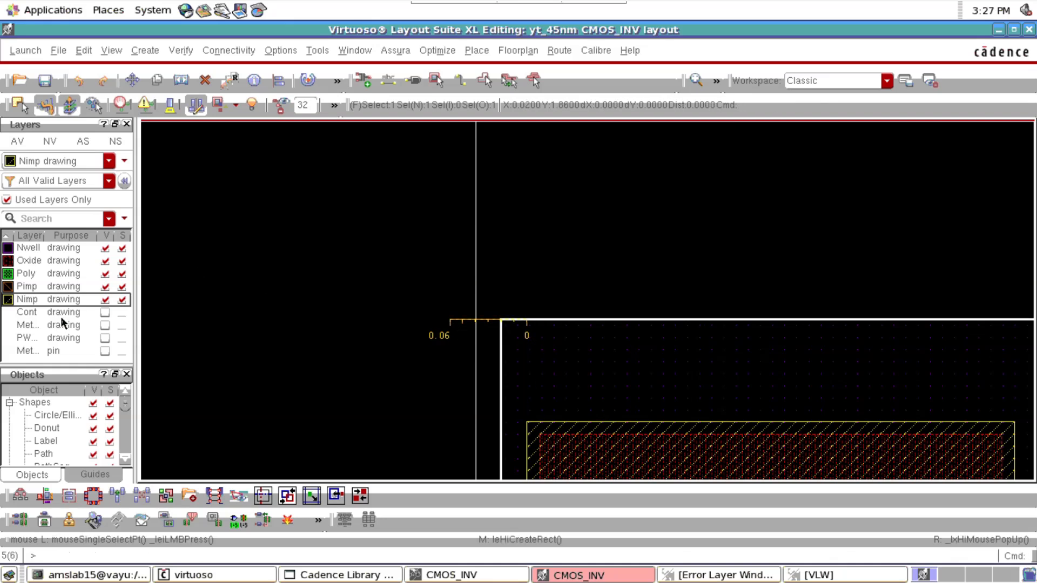
# Make Nwell drawing the active layer and try to draw a rectangle from the outer end of the moved ruler
pyautogui.click(25, 249)
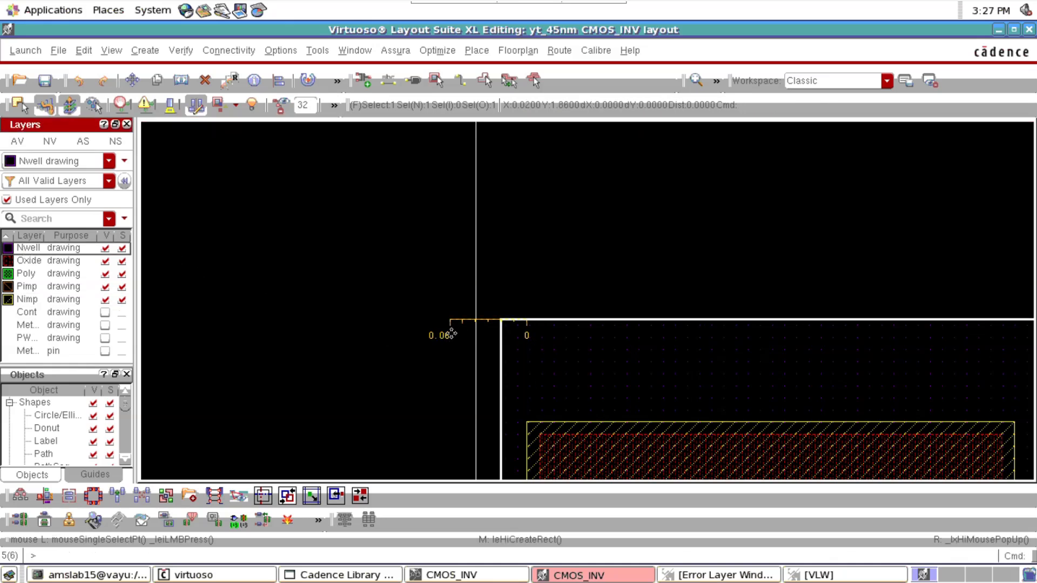
pyautogui.click(370, 341)
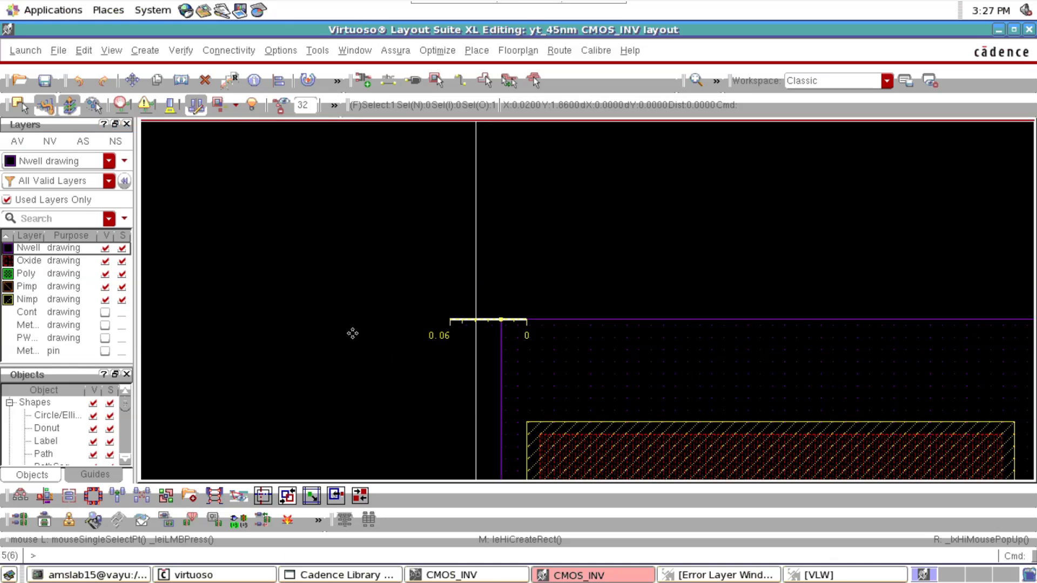
pyautogui.press('r')
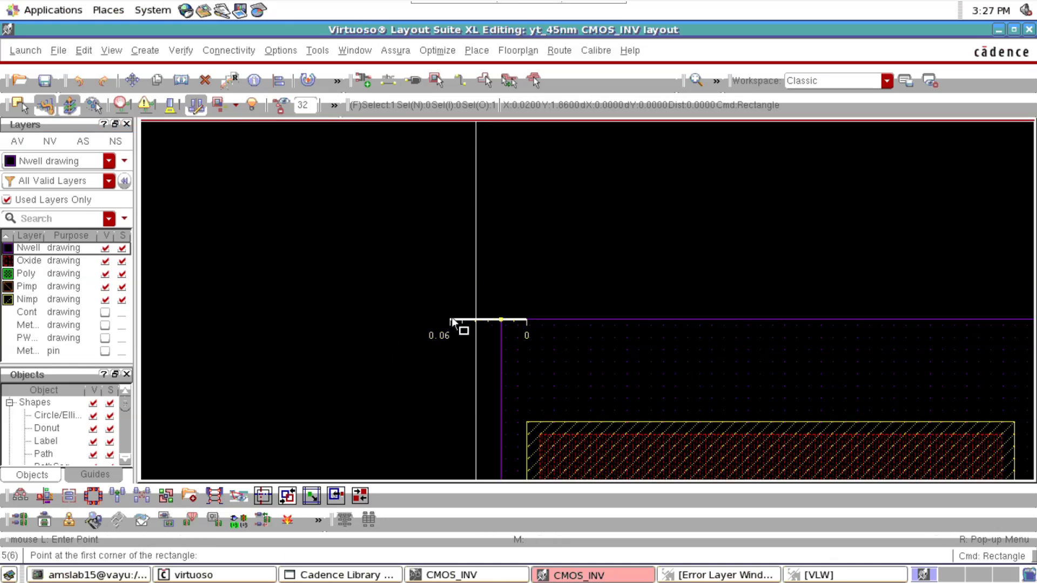
pyautogui.click(451, 316)
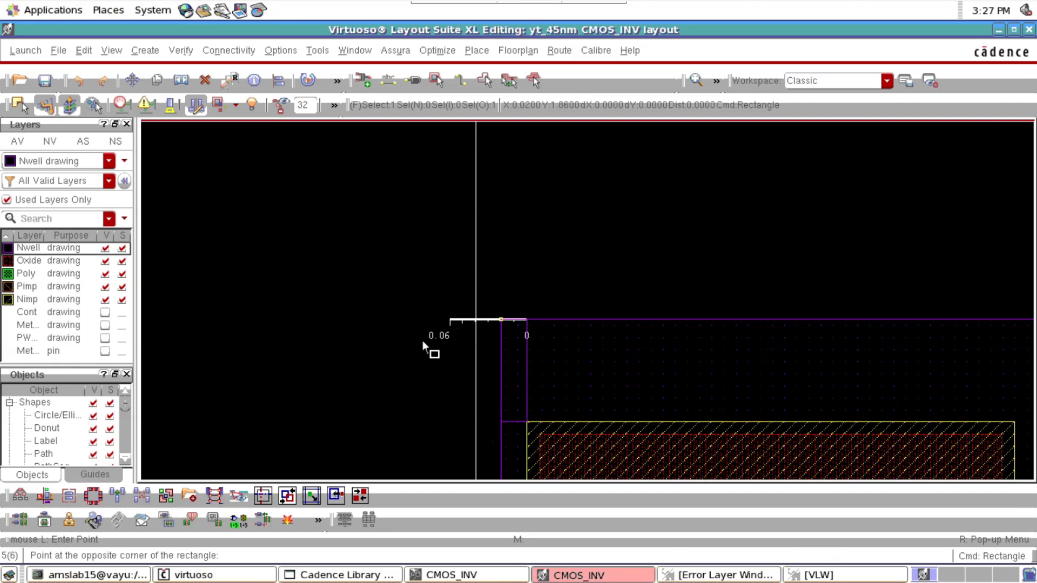
pyautogui.click(590, 381)
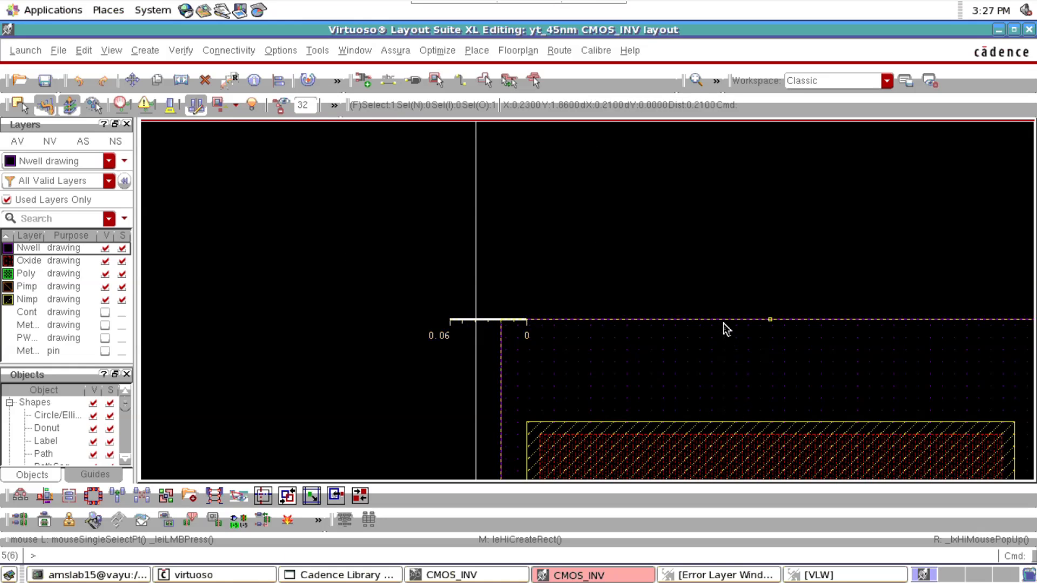
pyautogui.press('r')
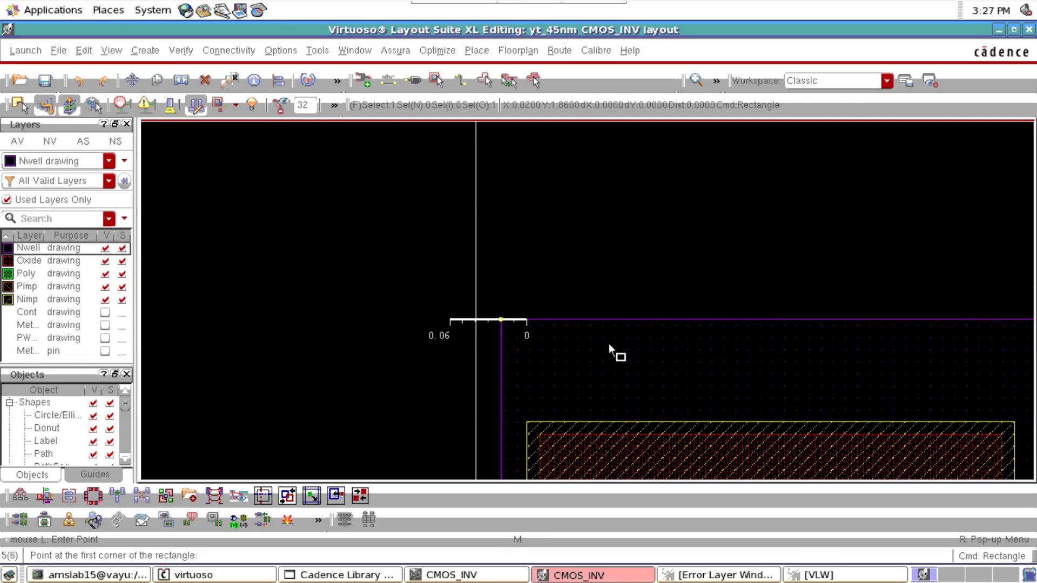
pyautogui.press('Escape')
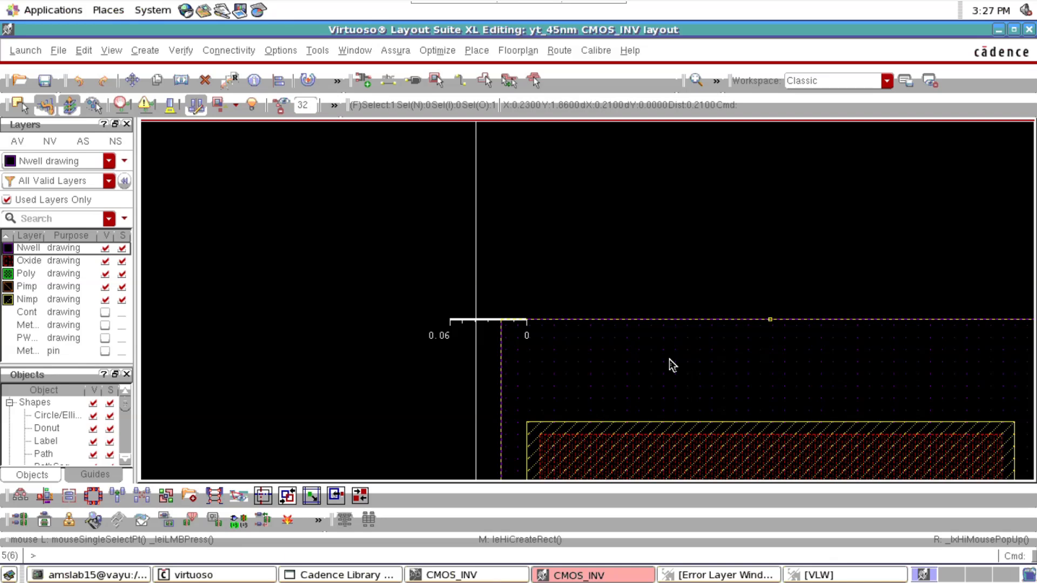
# Apply the Layout Editor Options with gravity turned off
pyautogui.press('f')
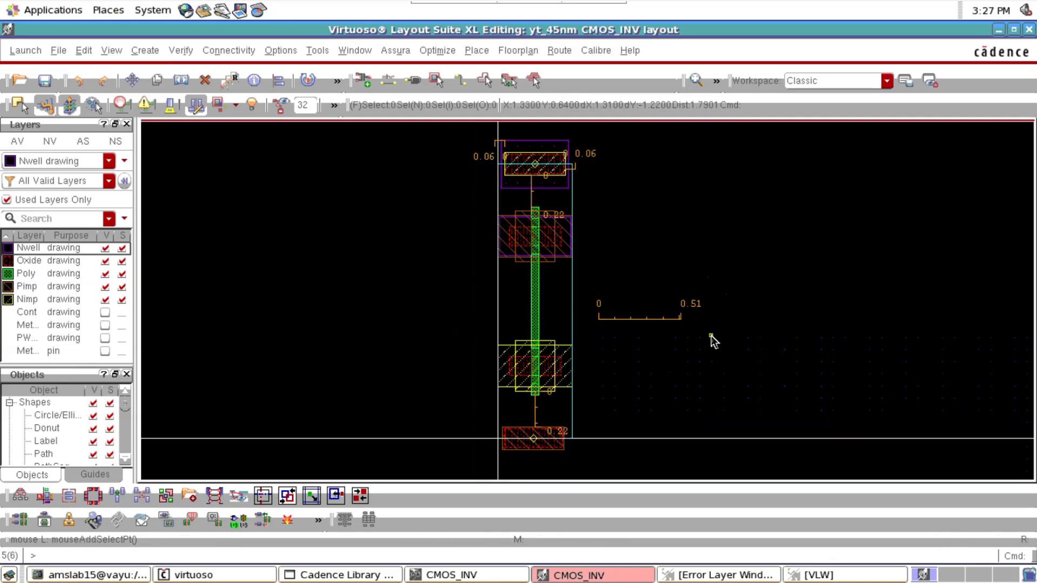
pyautogui.press('e')
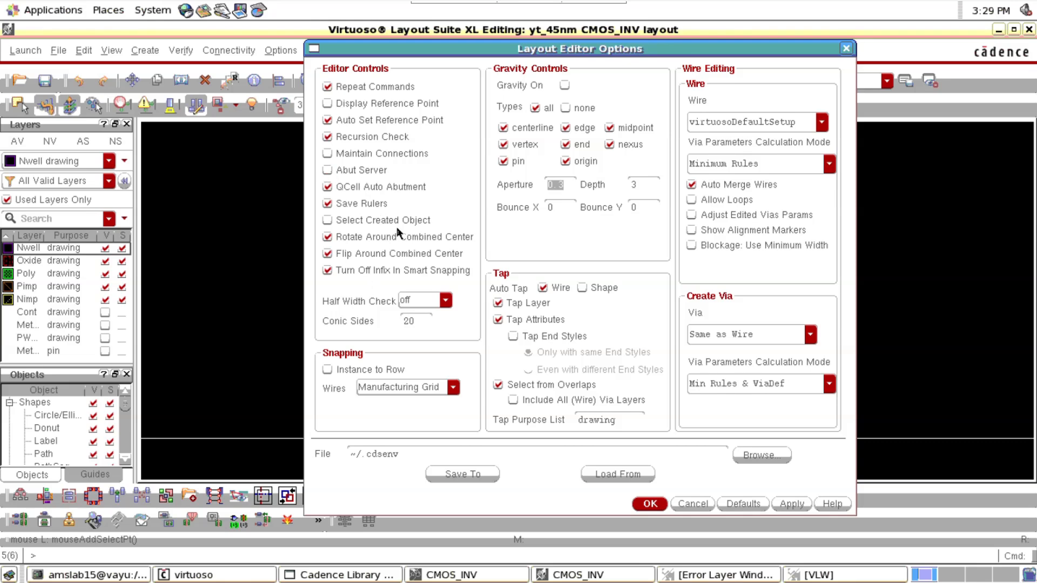
pyautogui.click(654, 504)
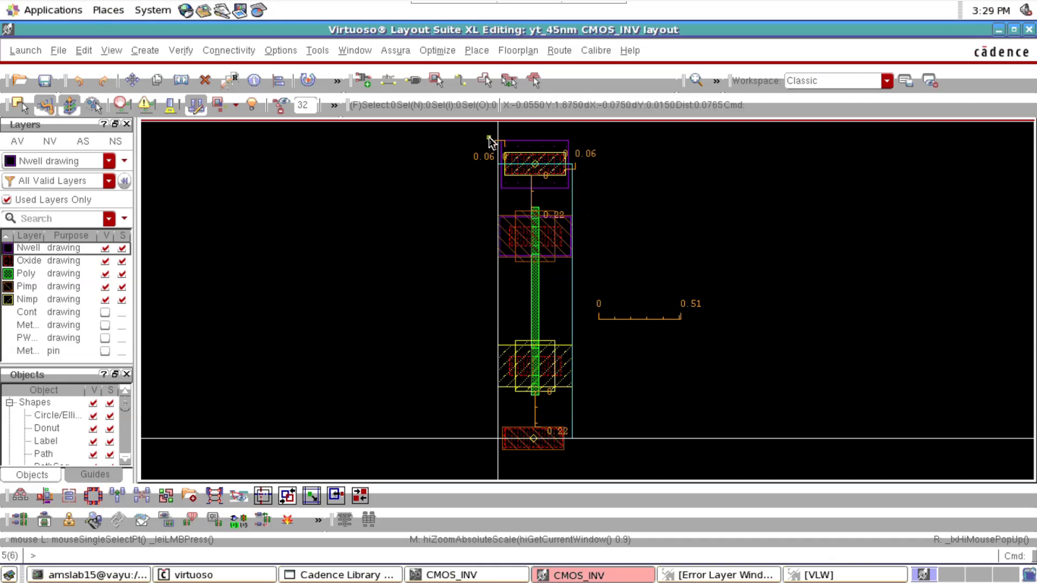
# Draw an Nwell rectangle about 0.485 by 0.72 from the upper-left ruler's outer end to the PMOS well's lower-right corner
pyautogui.keyDown('ctrl'); pyautogui.scroll(10, 486, 138); pyautogui.keyUp('ctrl')
pyautogui.press('r')
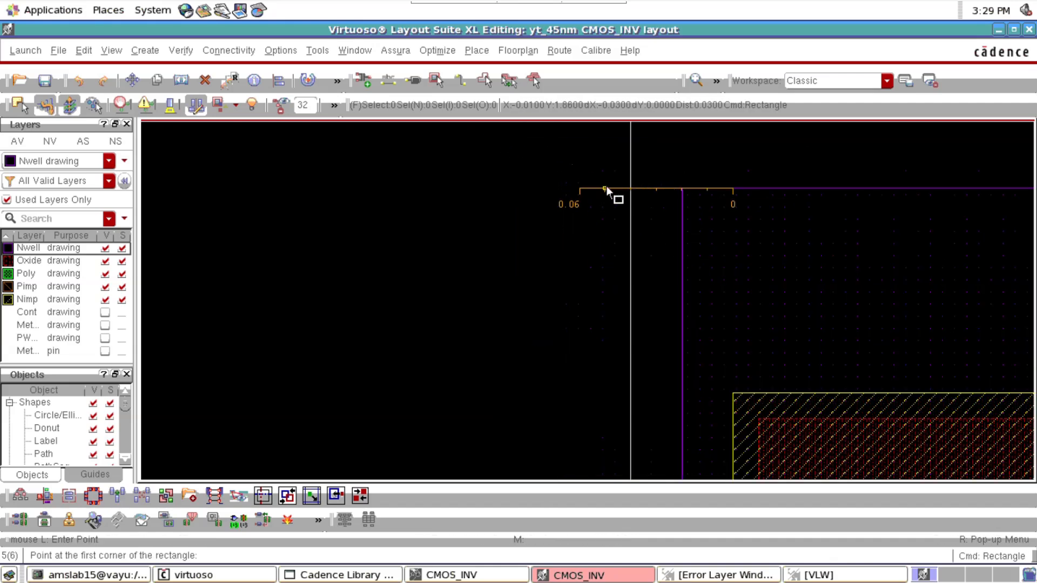
pyautogui.click(582, 189)
pyautogui.keyDown('ctrl'); pyautogui.scroll(-5, 786, 361); pyautogui.keyUp('ctrl')
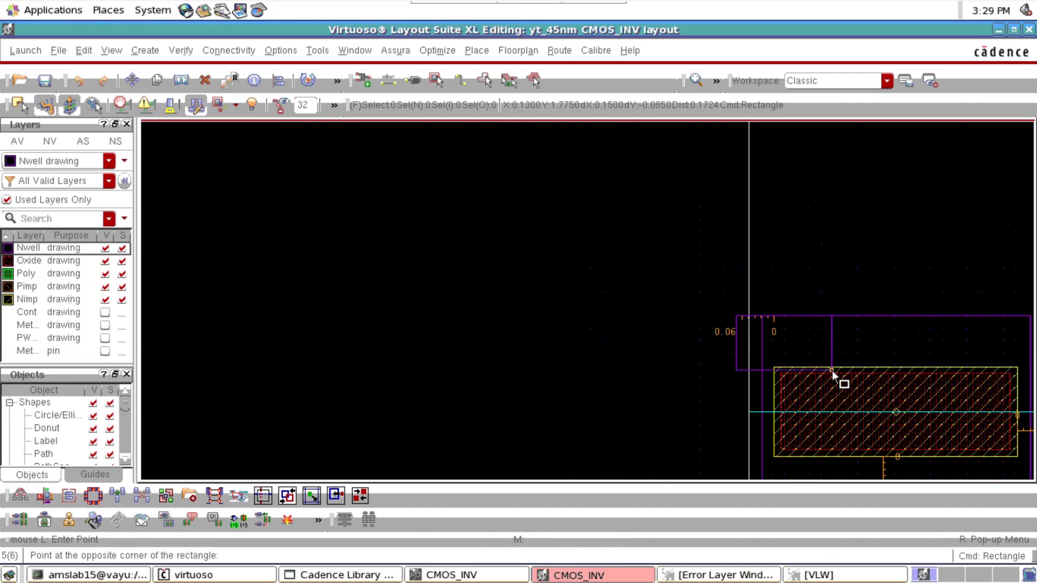
pyautogui.press('Right')
pyautogui.press('Right')
pyautogui.press('Down')
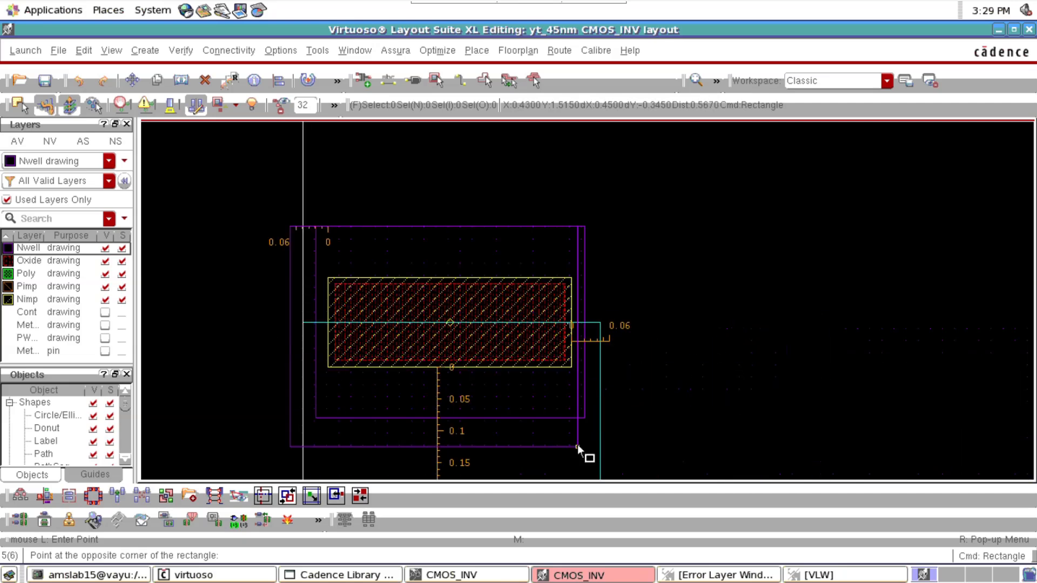
pyautogui.press('Down')
pyautogui.press('Down')
pyautogui.press('Down')
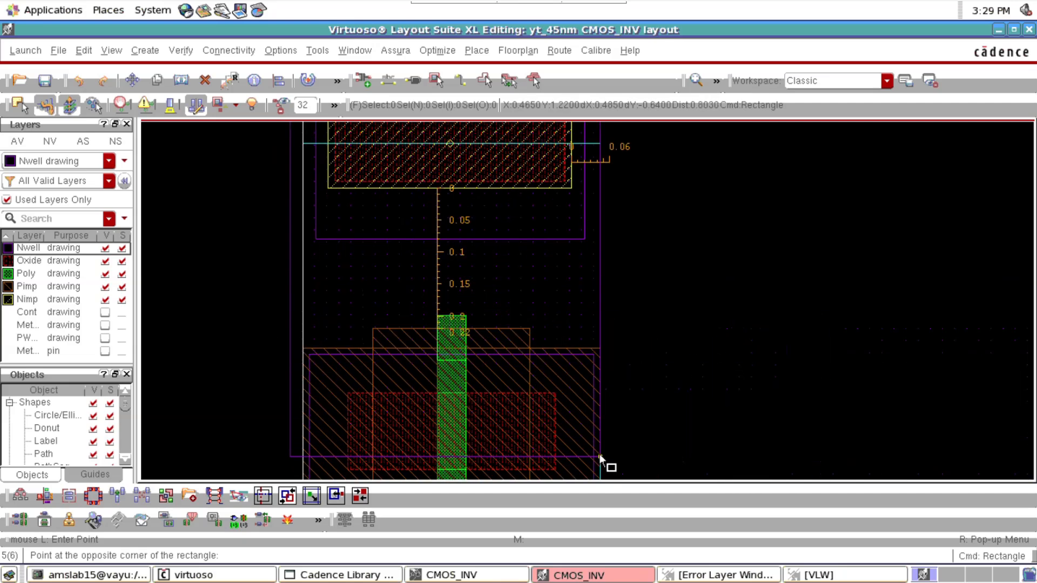
pyautogui.keyDown('ctrl'); pyautogui.scroll(2, 598, 418); pyautogui.keyUp('ctrl')
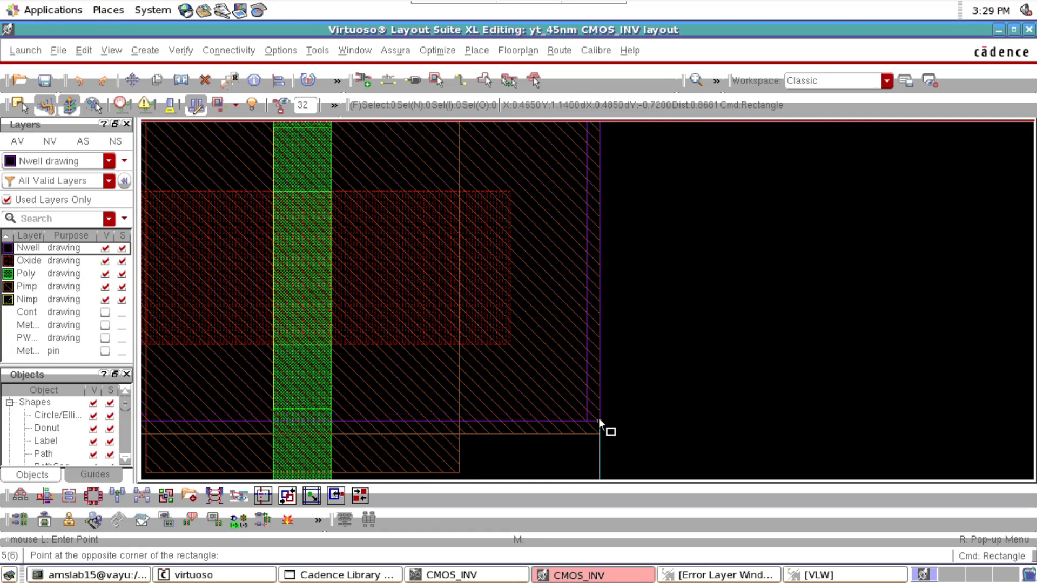
pyautogui.click(598, 421)
pyautogui.press('f')
pyautogui.press('Escape')
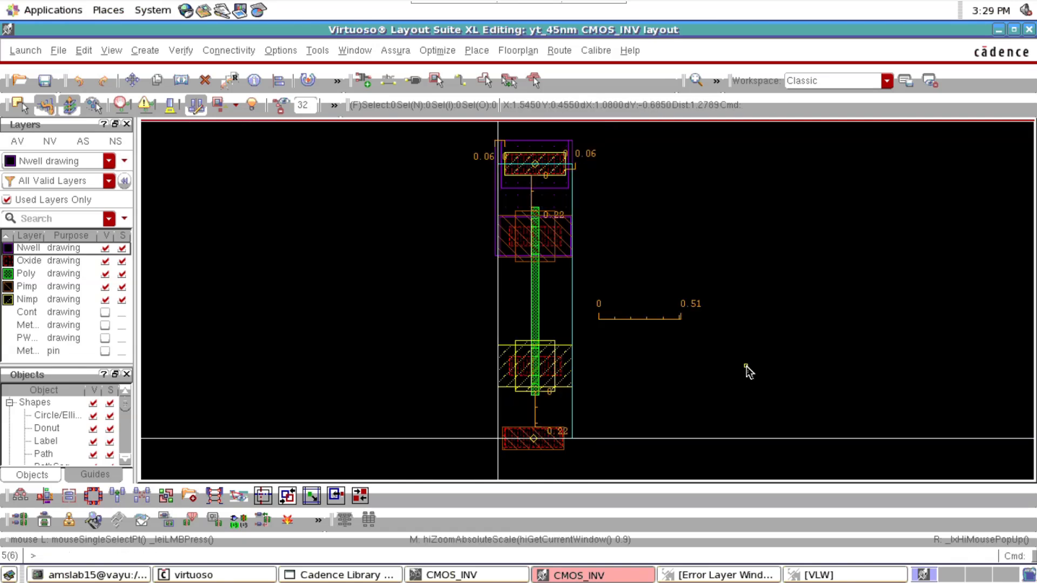
# Stretch the right edge of the new Nwell rectangle outward to the 0.06 end of the right ruler
pyautogui.keyDown('ctrl'); pyautogui.scroll(2, 580, 156); pyautogui.keyUp('ctrl')
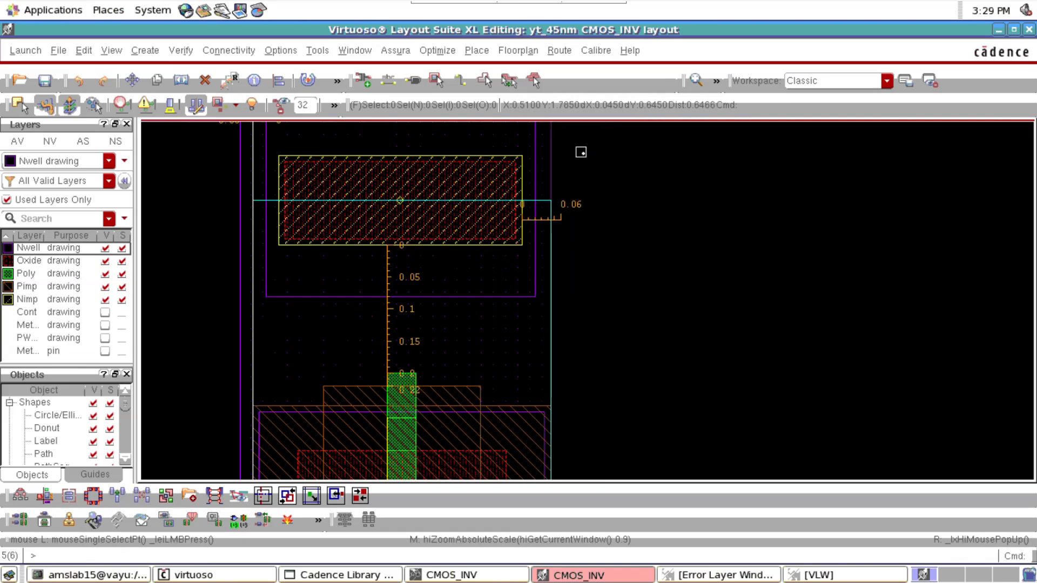
pyautogui.press('s')
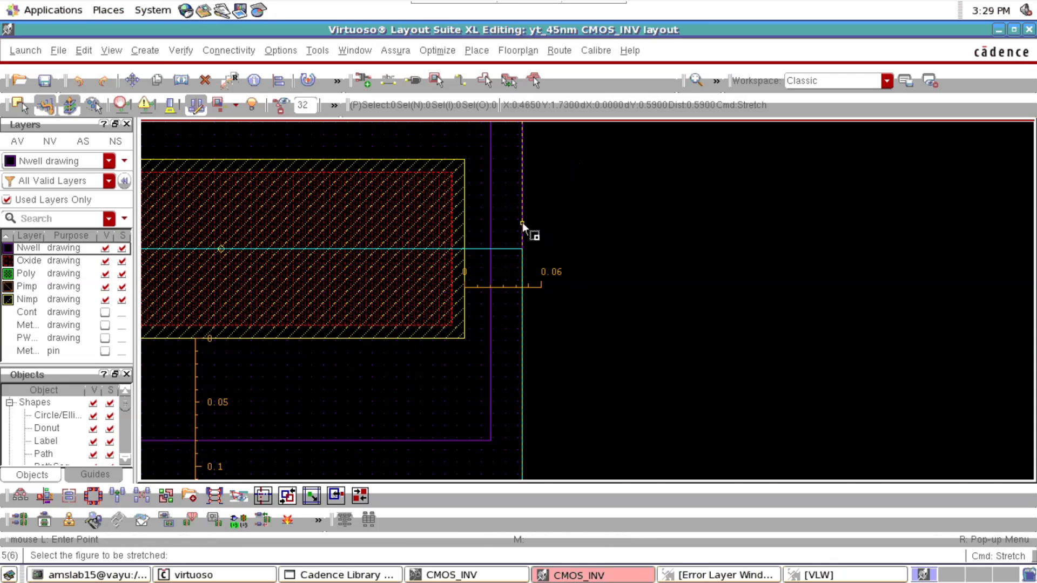
pyautogui.click(522, 222)
pyautogui.click(540, 222)
pyautogui.press('f')
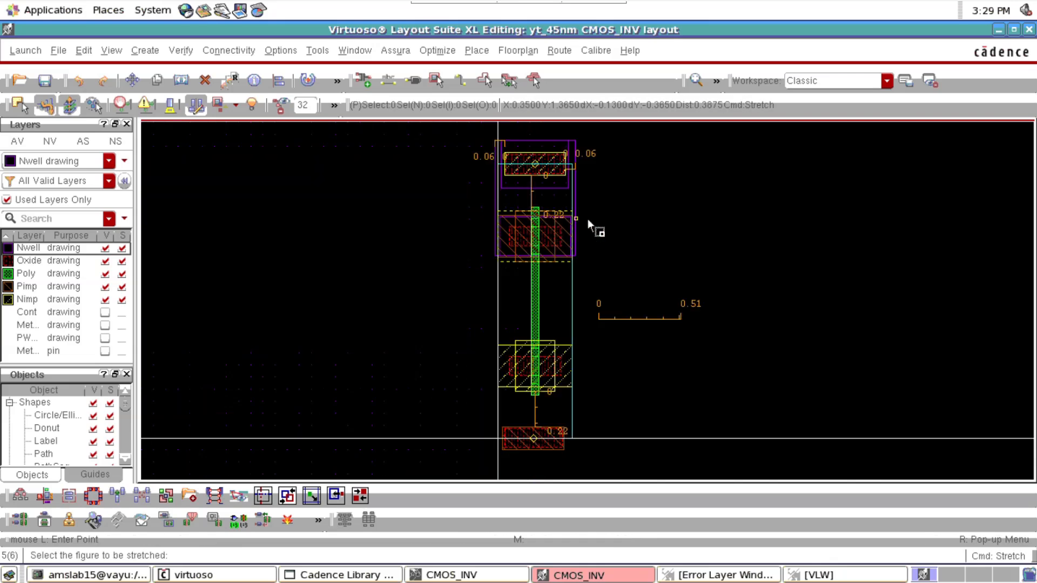
pyautogui.press('Escape')
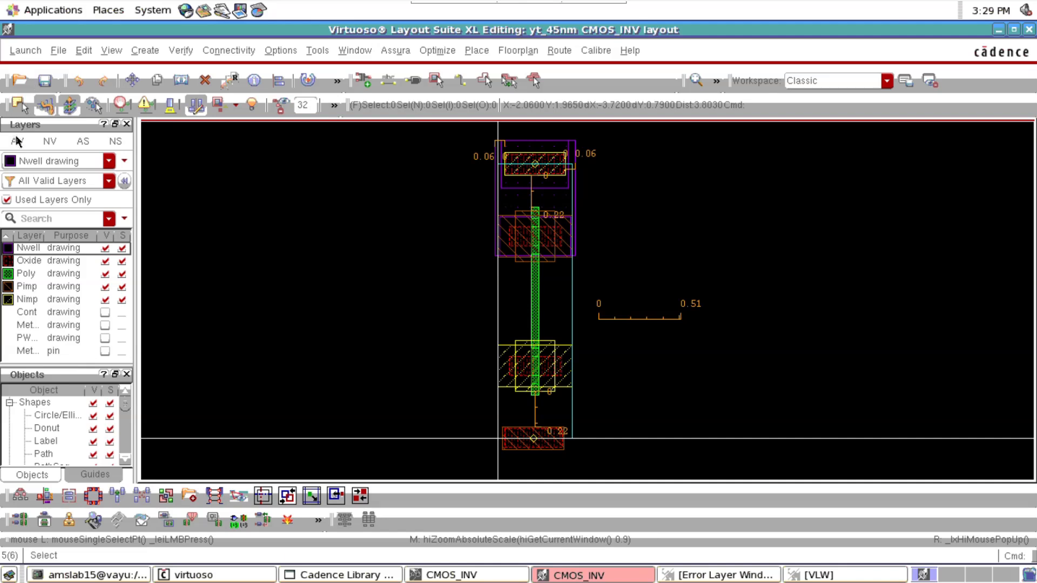
# Show all layers and place a single M1_PO via with 1 row and 1 column on the poly gate between the two middle pins
pyautogui.click(17, 141)
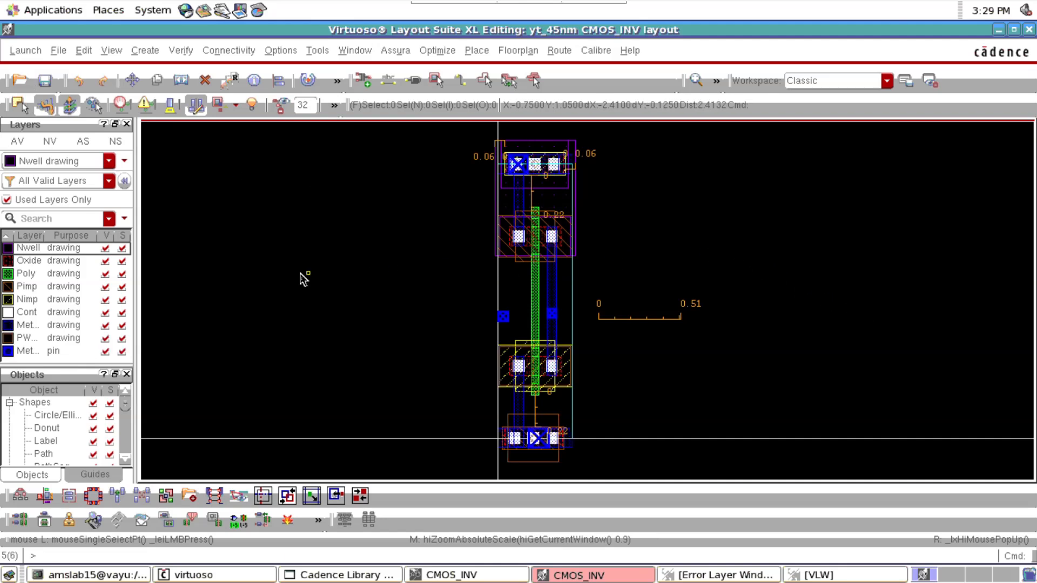
pyautogui.scroll(1, 516, 294)
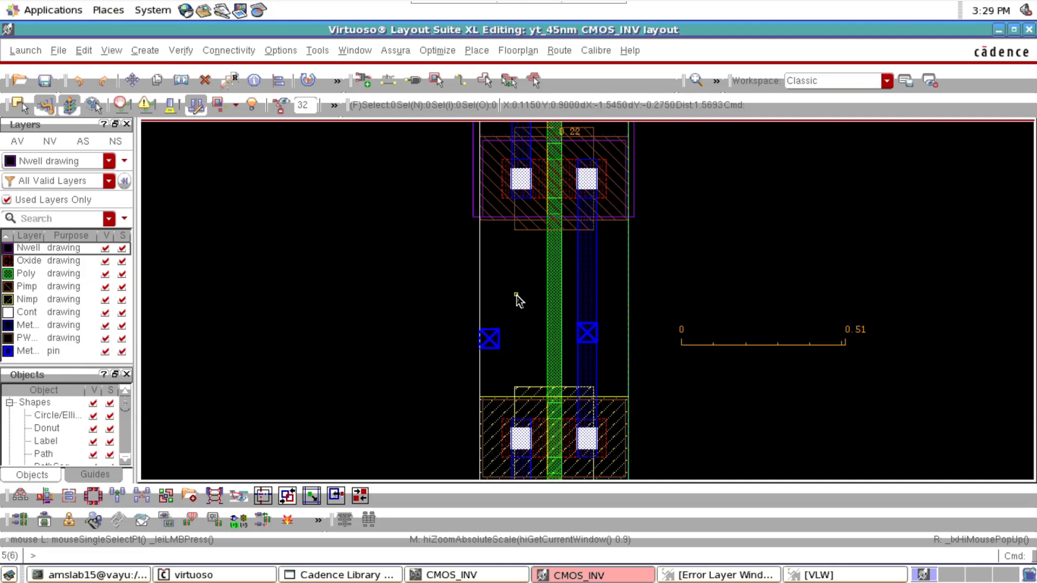
pyautogui.press('o')
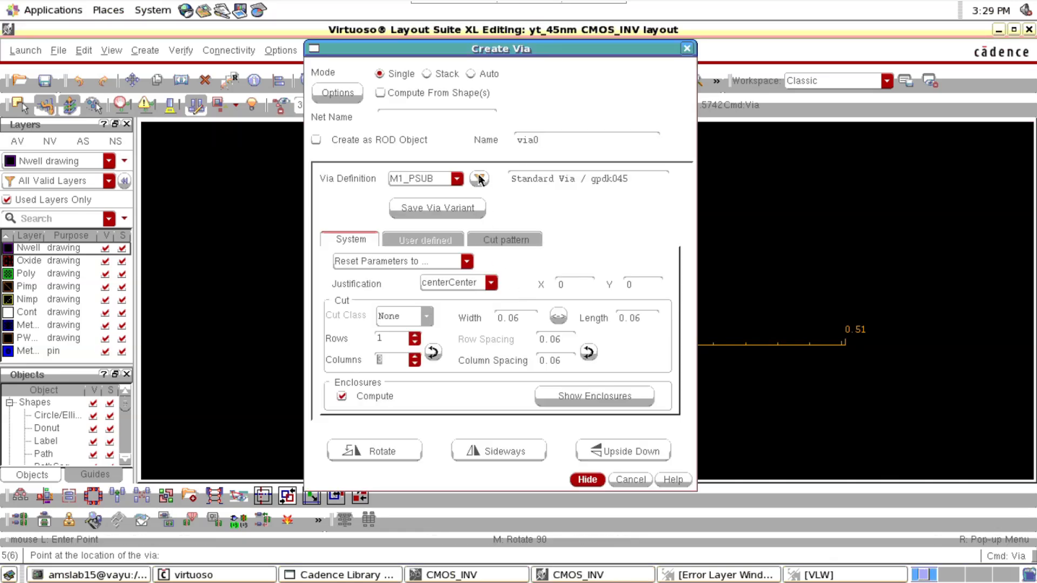
pyautogui.click(479, 178)
pyautogui.click(474, 243)
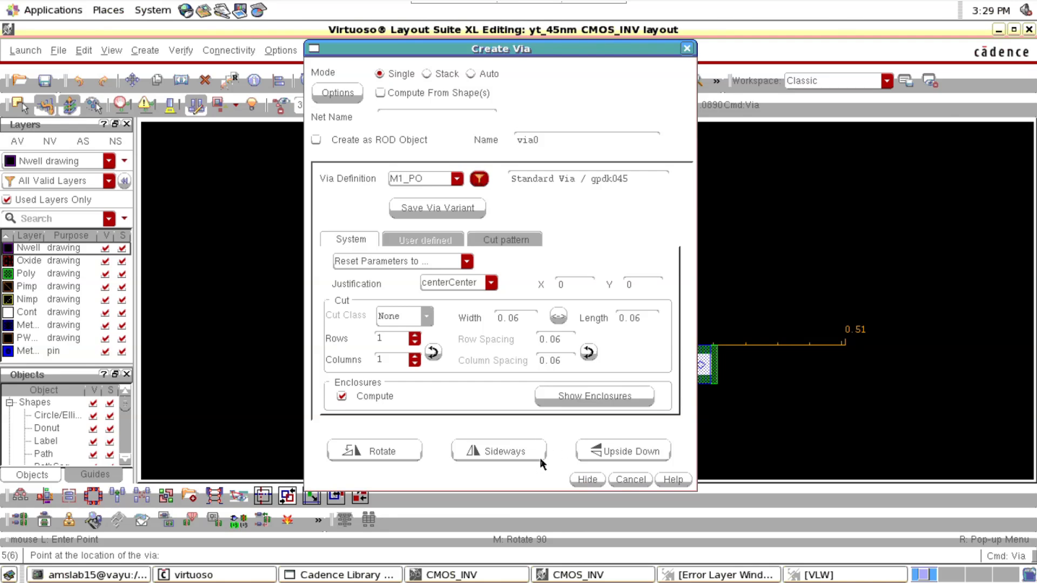
pyautogui.click(585, 478)
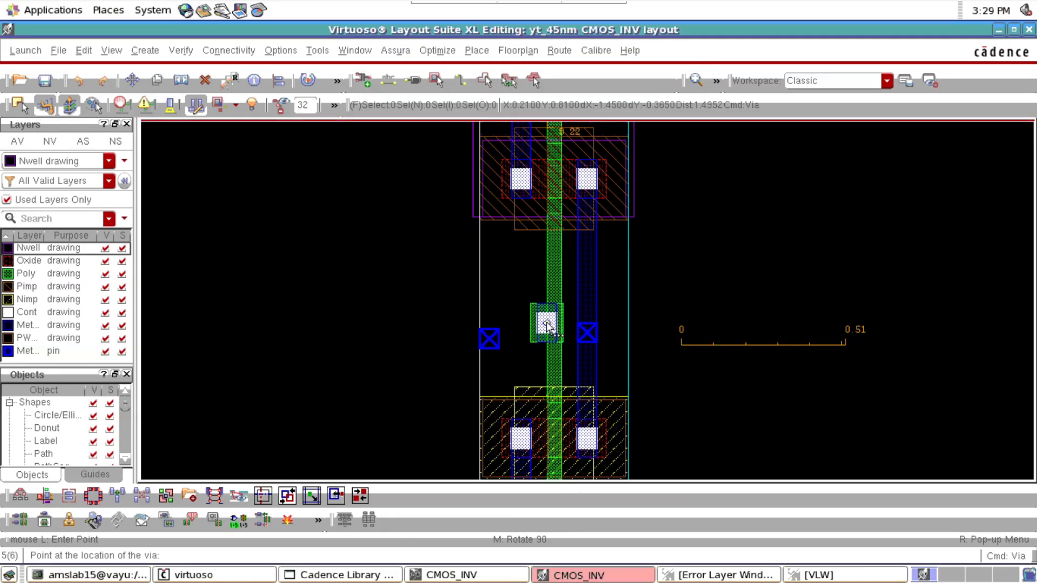
pyautogui.keyDown('ctrl'); pyautogui.scroll(3, 546, 320); pyautogui.keyUp('ctrl')
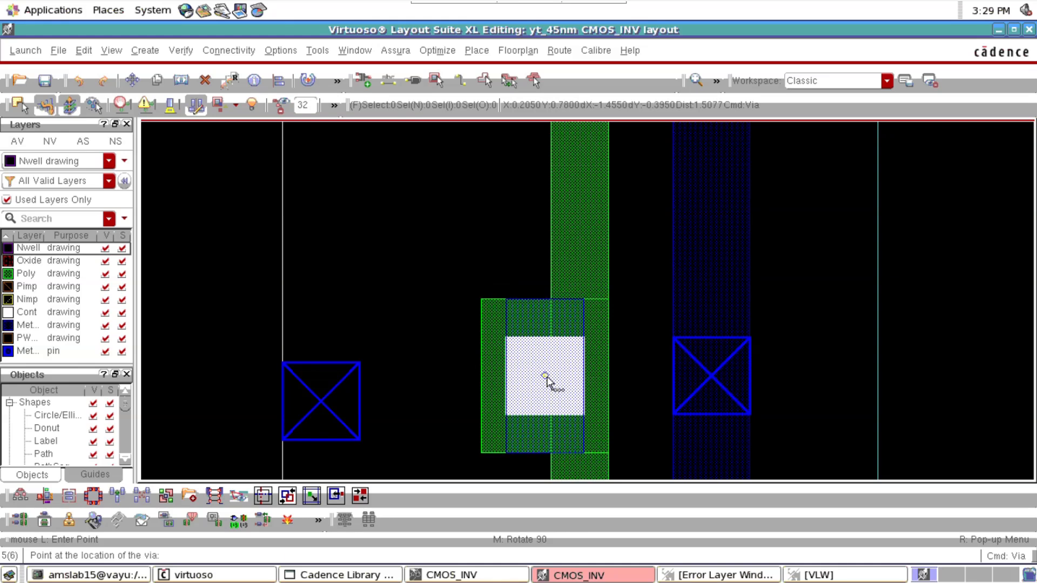
pyautogui.click(545, 377)
pyautogui.press('Escape')
# Place a 0.06 ruler from the inner edge of the right pin's metal strip toward the poly via
pyautogui.press('k')
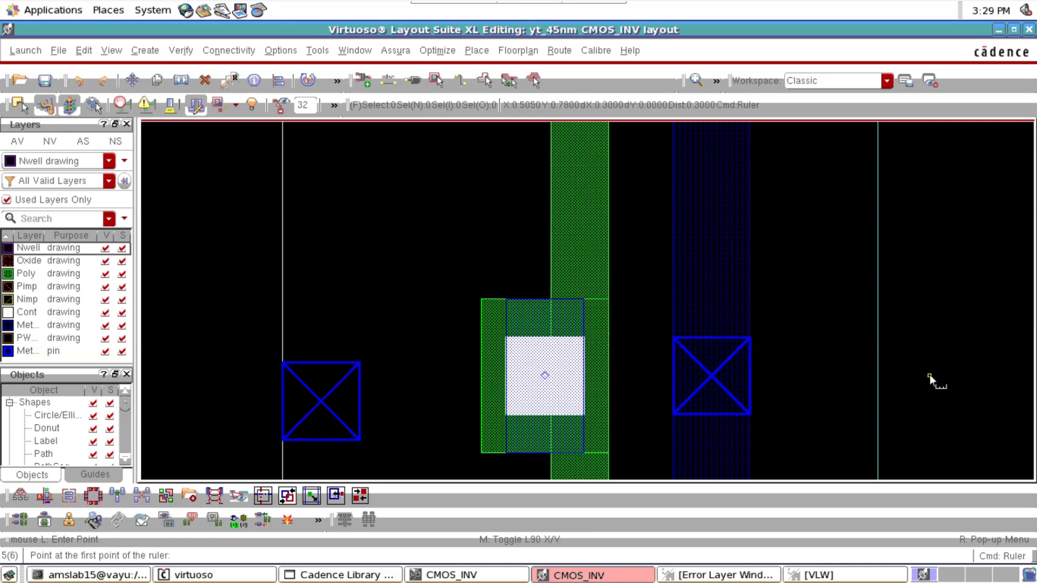
pyautogui.click(672, 389)
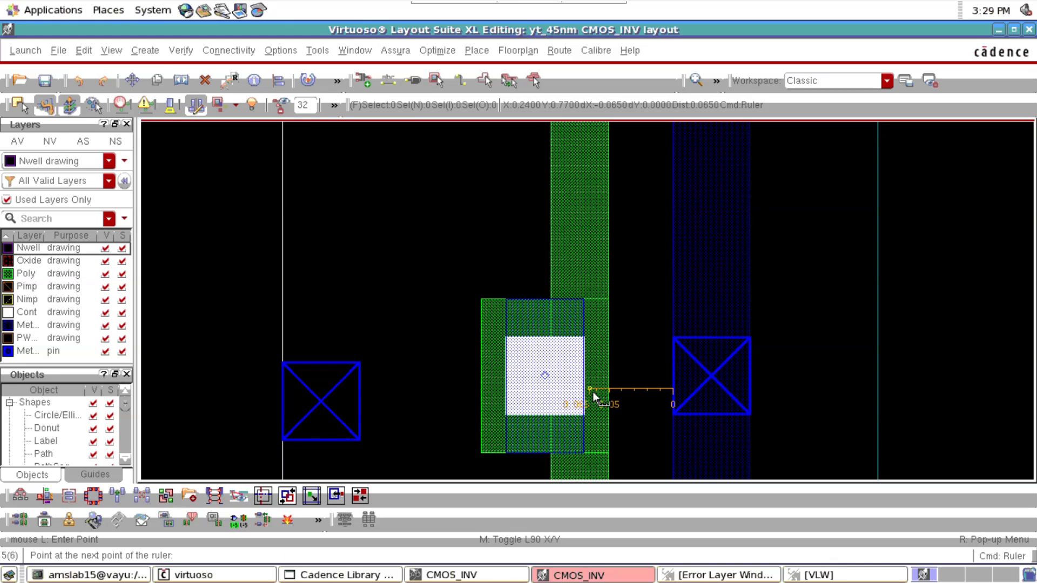
pyautogui.click(598, 393)
# Move the M1_PO via right so that its Metal1 edge lines up with the 0.06 end of the ruler
pyautogui.press('m')
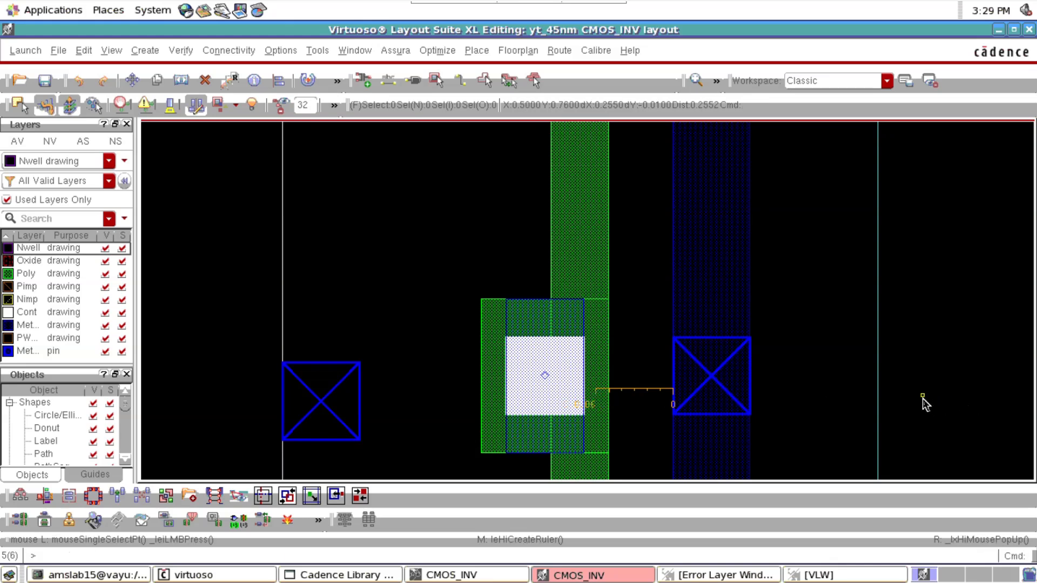
pyautogui.click(500, 372)
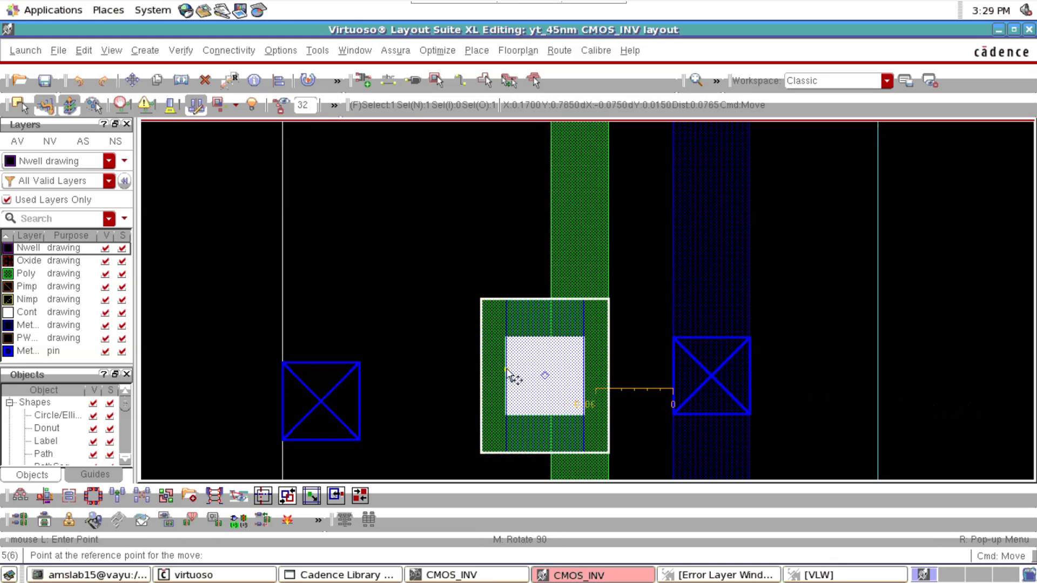
pyautogui.scroll(2, 549, 396)
pyautogui.click(555, 395)
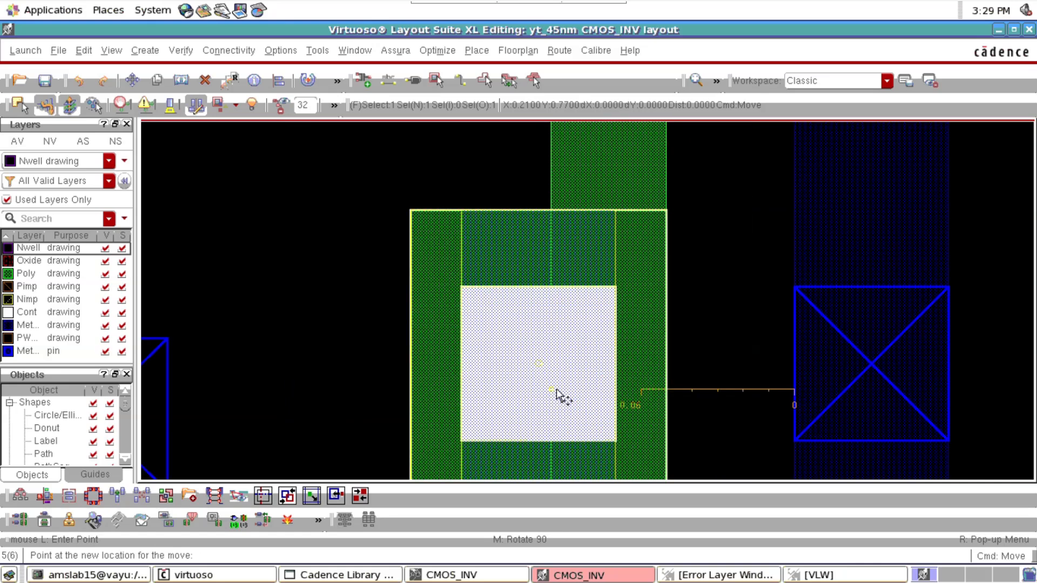
pyautogui.click(574, 391)
pyautogui.press('Escape')
pyautogui.press('f')
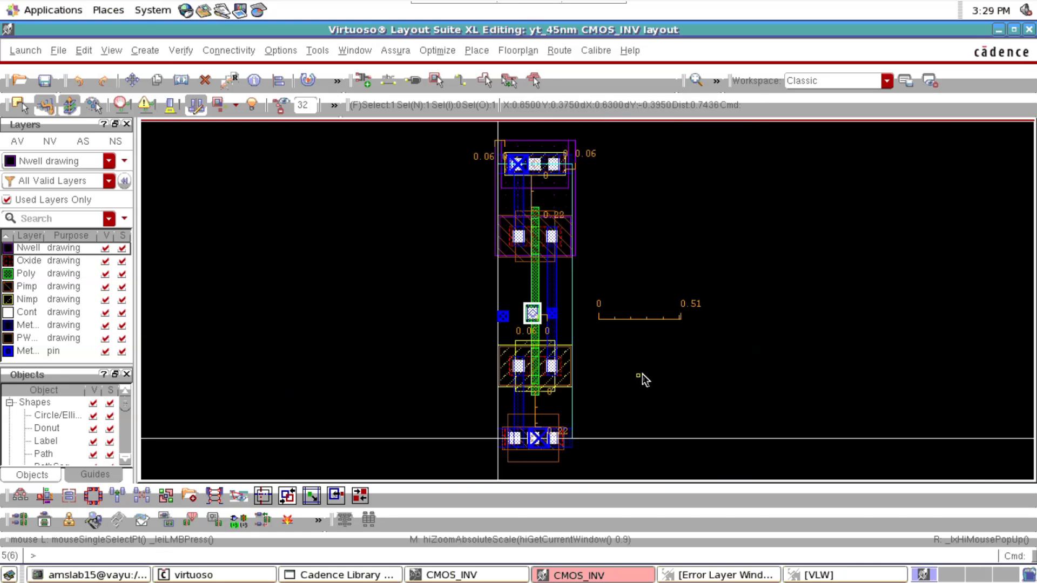
# Move the left Metal1 pin slightly upward along the cell boundary, closer to the level of the poly via's contact
pyautogui.click(715, 355)
pyautogui.scroll(3, 510, 321)
pyautogui.click(502, 319)
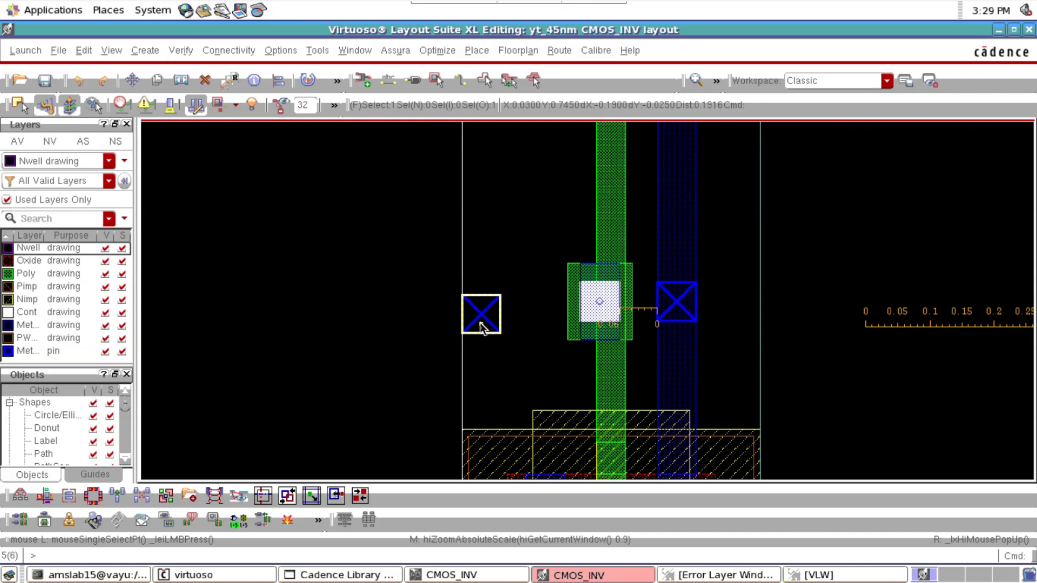
pyautogui.scroll(2, 480, 322)
pyautogui.press('m')
pyautogui.click(479, 319)
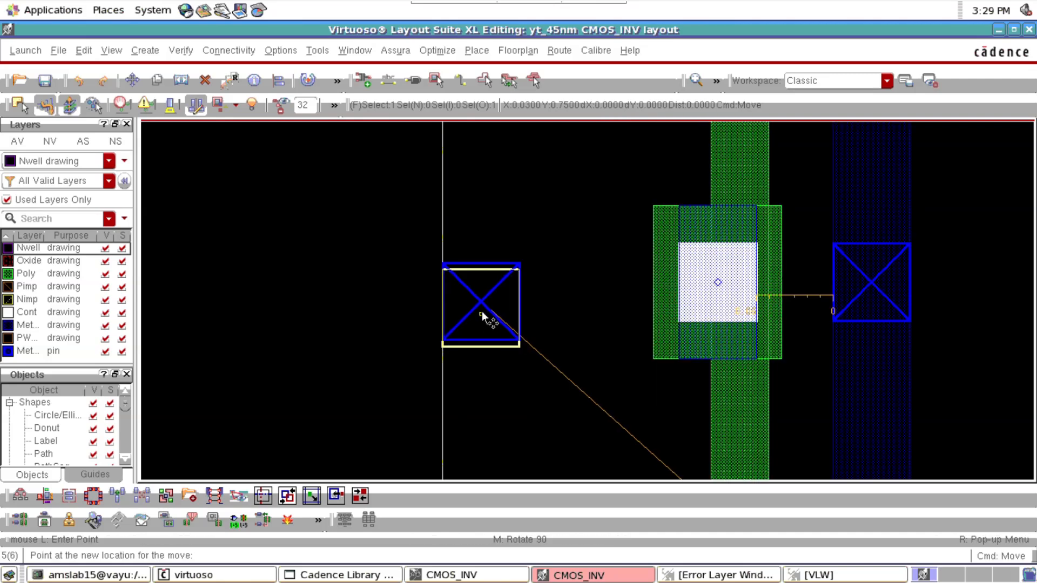
pyautogui.click(478, 305)
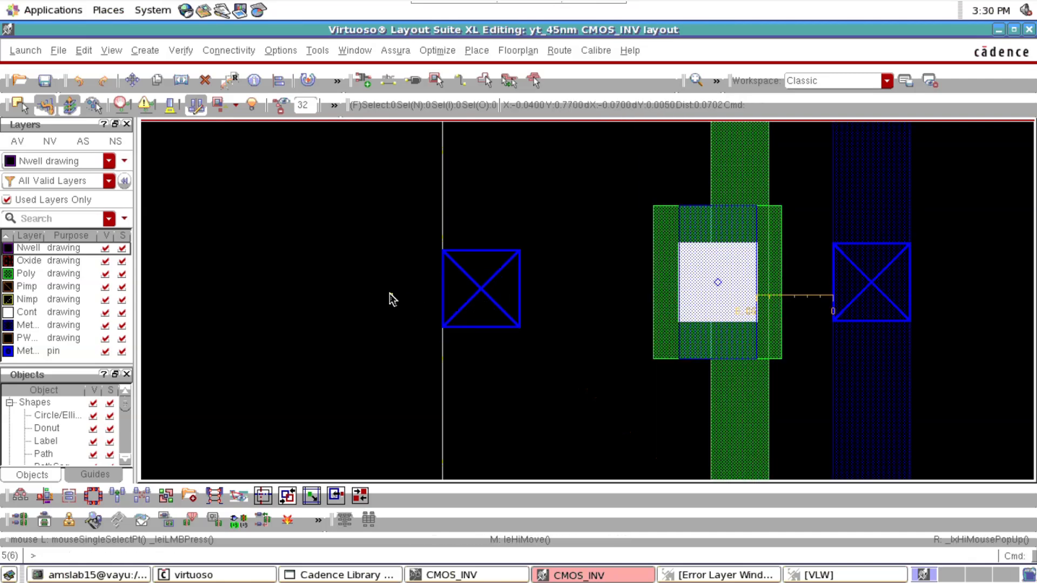
pyautogui.press('r')
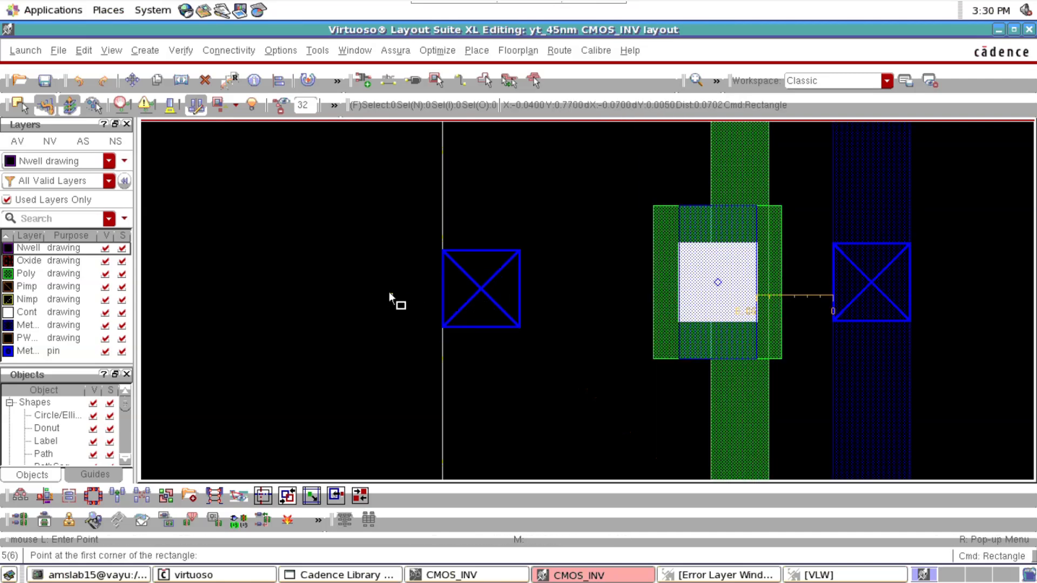
pyautogui.click(755, 206)
pyautogui.click(165, 316)
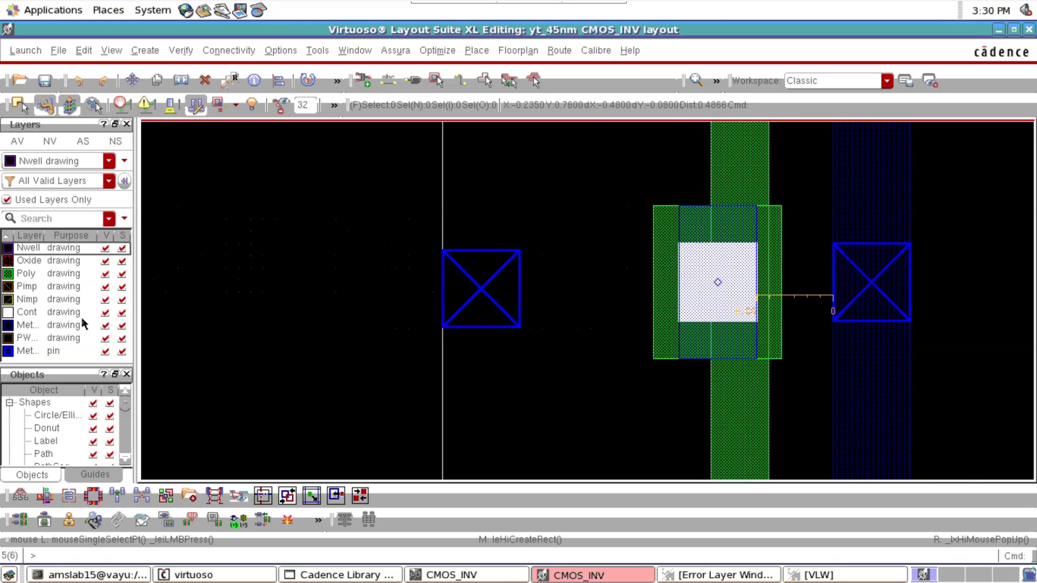
# Draw a Metal1 rectangle about 0.245 by 0.12 from the via's upper-right metal corner to the left boundary, covering the left pin
pyautogui.click(50, 325)
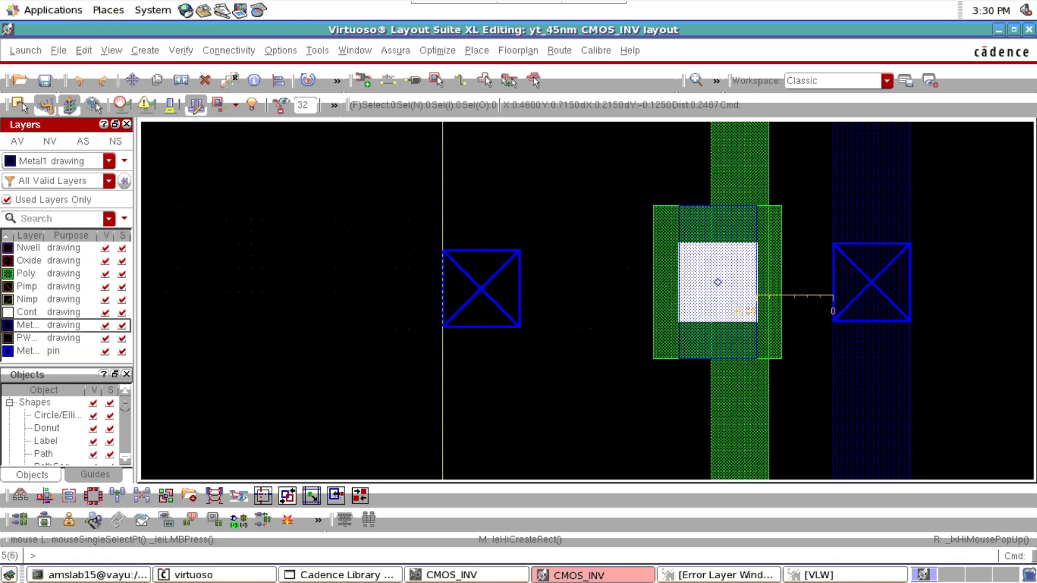
pyautogui.press('r')
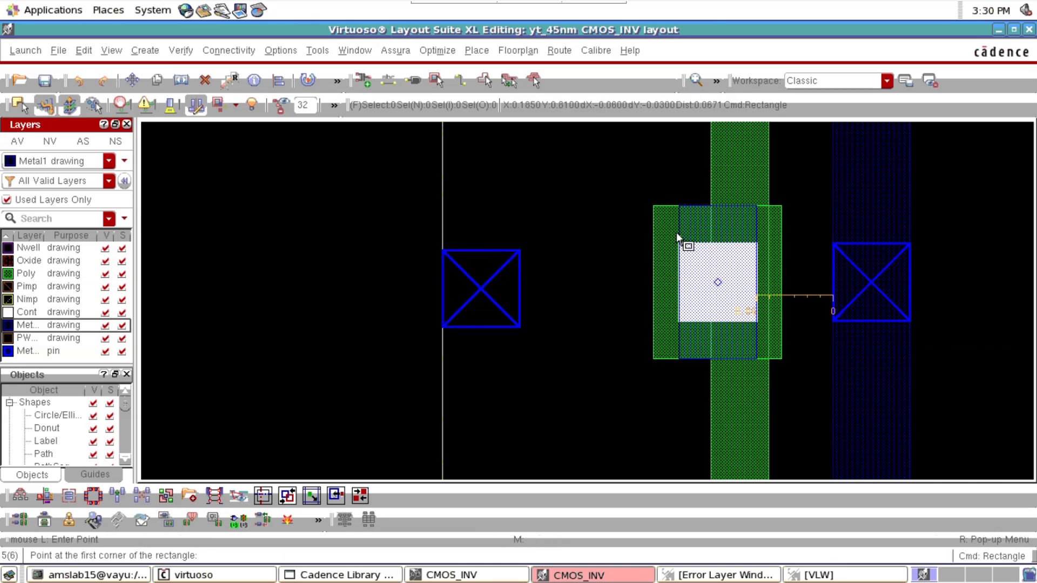
pyautogui.click(754, 207)
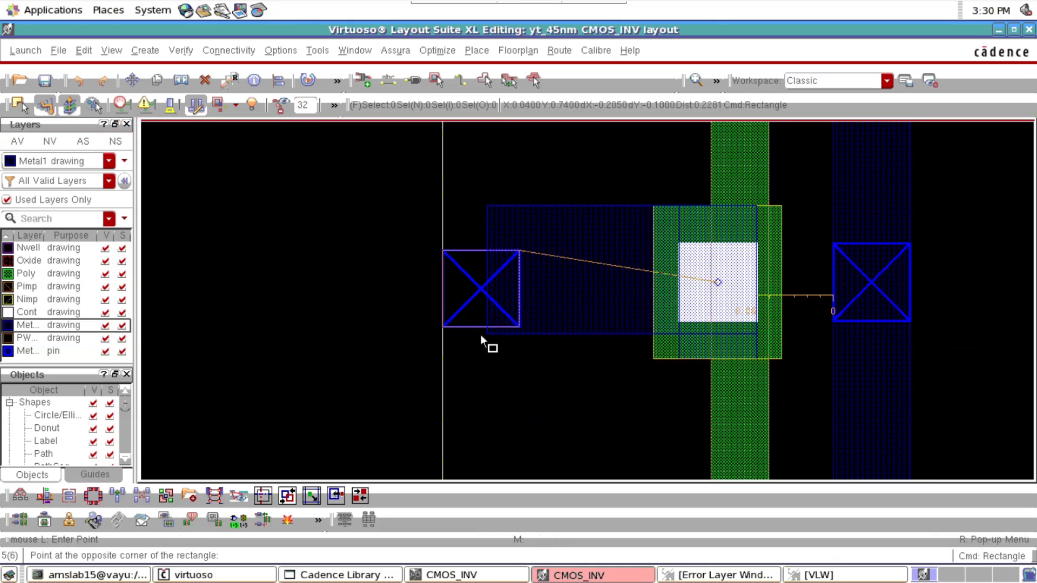
pyautogui.click(443, 356)
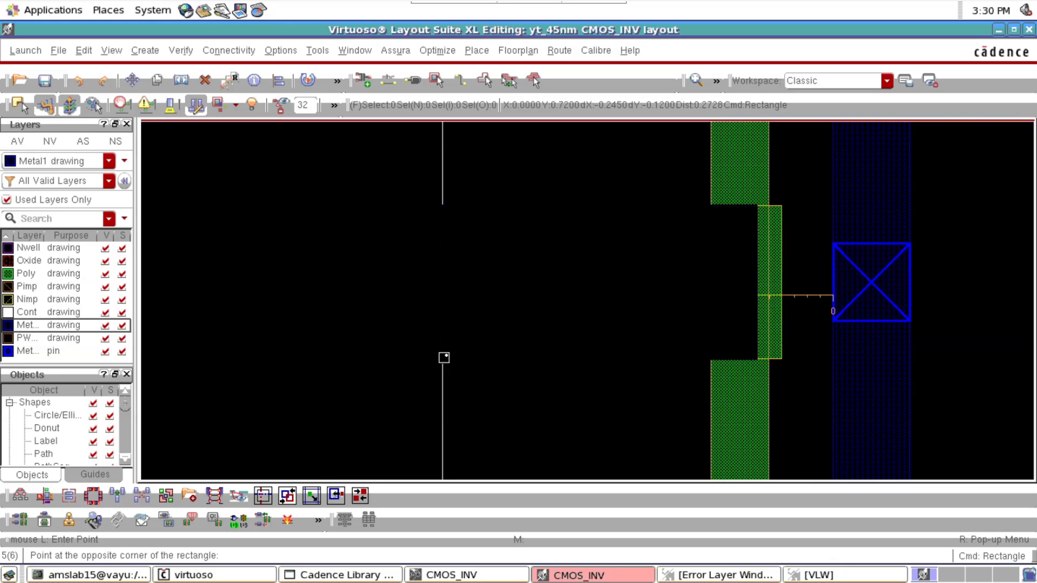
pyautogui.press('f')
pyautogui.press('Escape')
pyautogui.press('c')
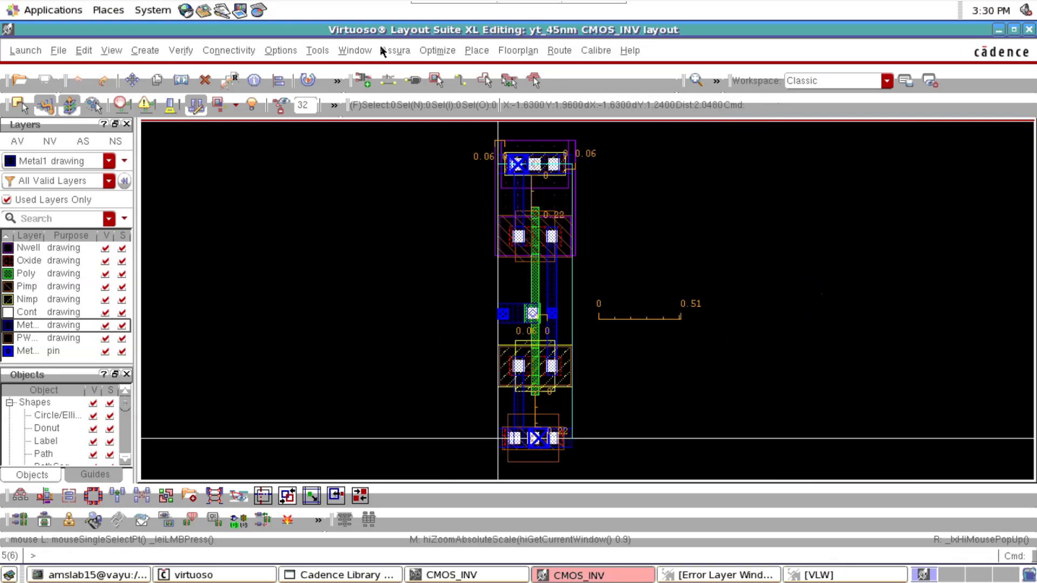
# Open the Assura DRC run setup for the layout and load the saved 45DRC state
pyautogui.click(397, 51)
pyautogui.click(402, 150)
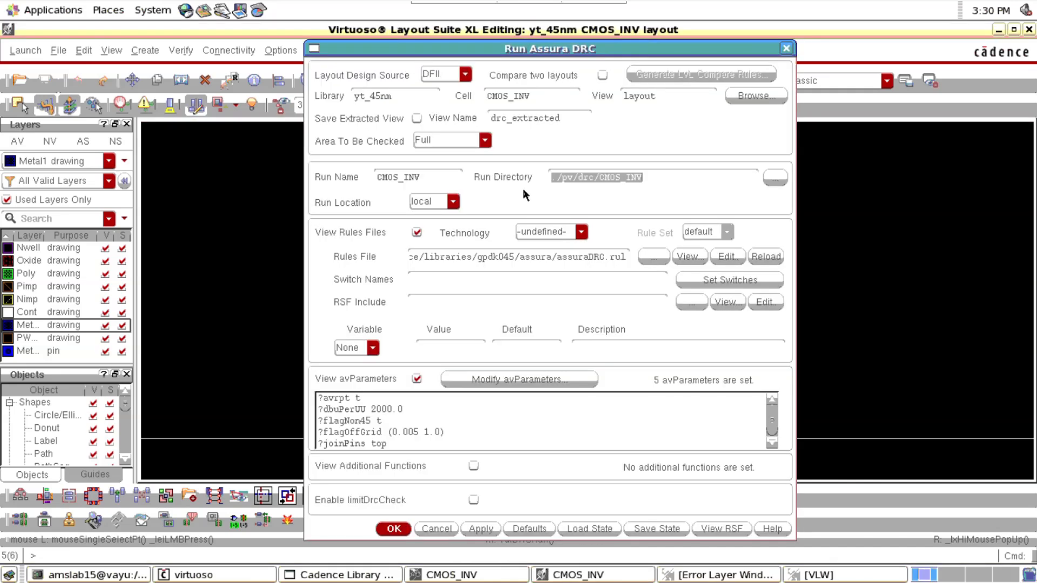
pyautogui.click(585, 527)
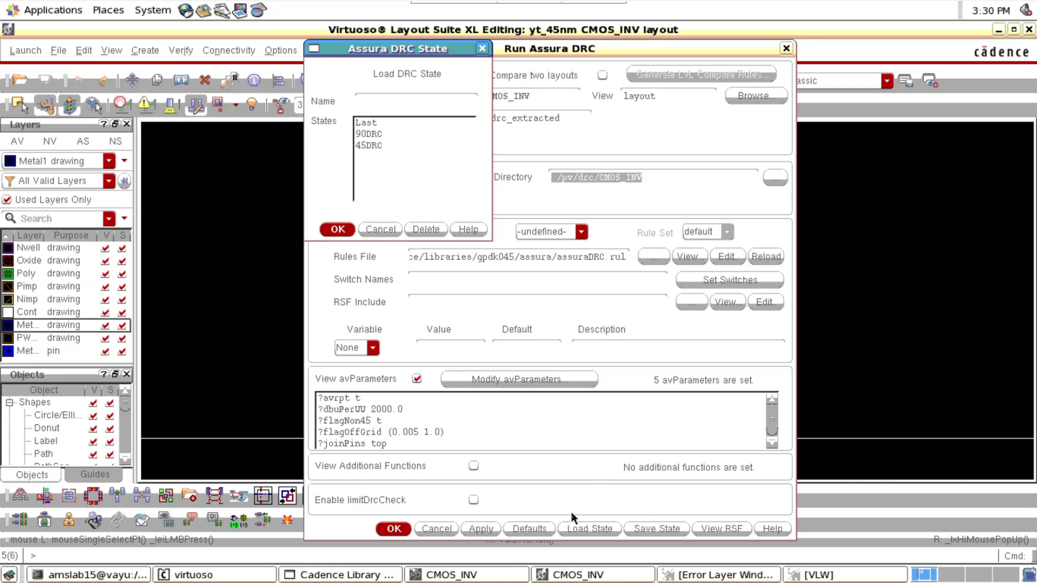
pyautogui.click(375, 149)
pyautogui.click(339, 230)
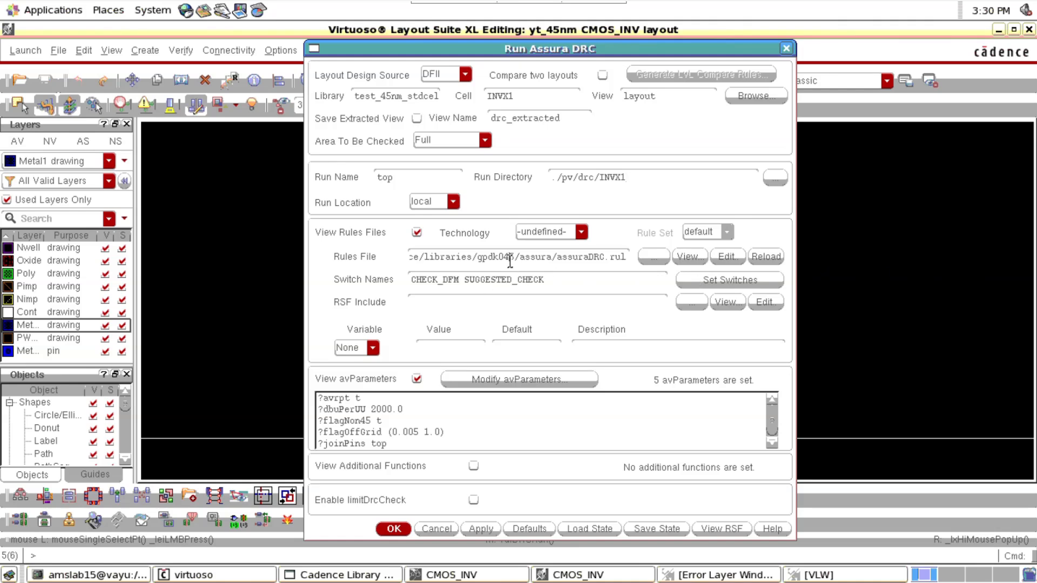
# Run the DRC, saving the CMOS_INV schematic and overwriting the existing "top" run data, and try to view the results
pyautogui.click(387, 528)
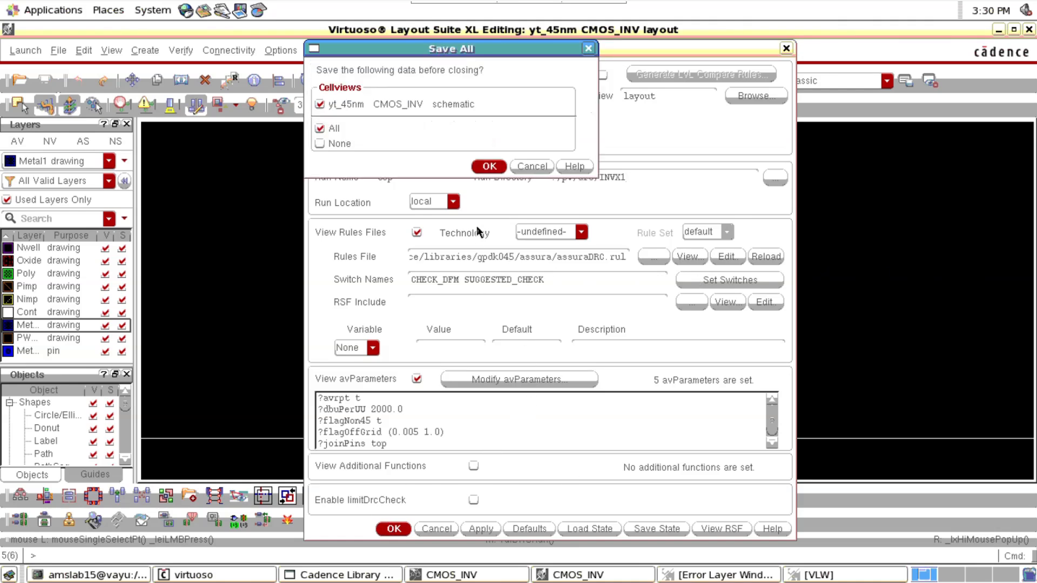
pyautogui.click(489, 166)
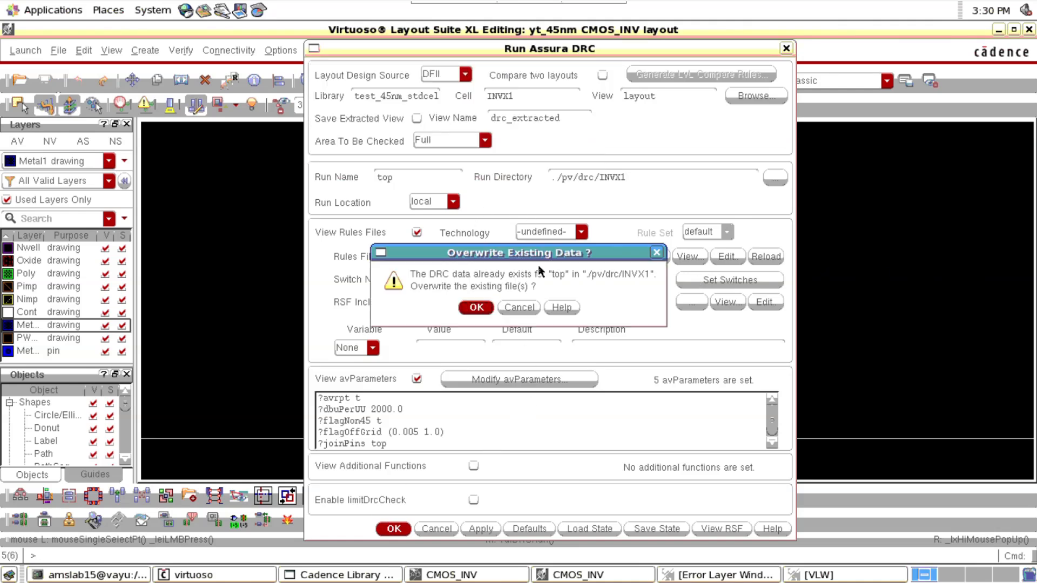
pyautogui.click(468, 306)
pyautogui.click(475, 311)
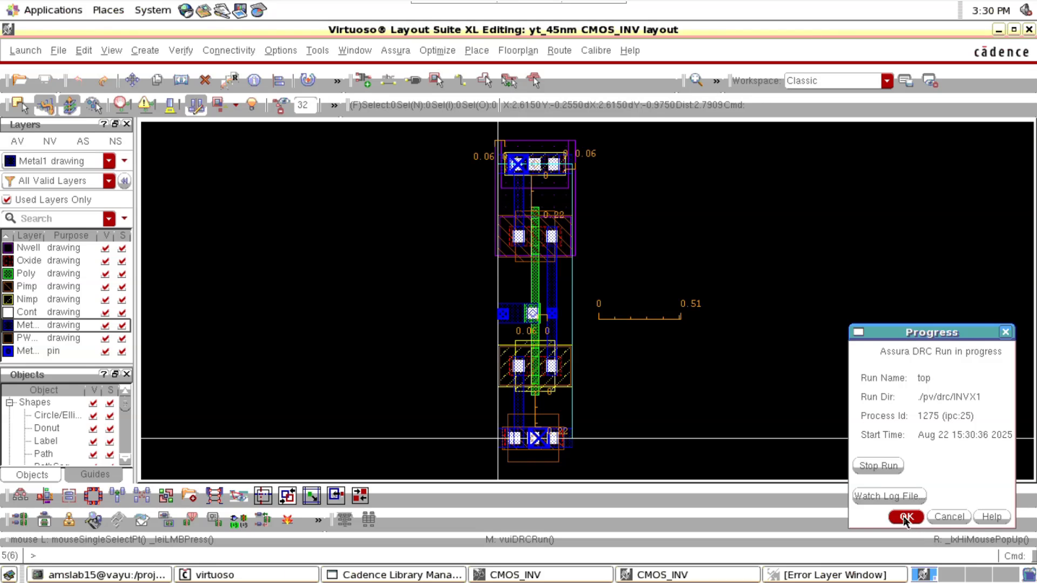
pyautogui.click(904, 516)
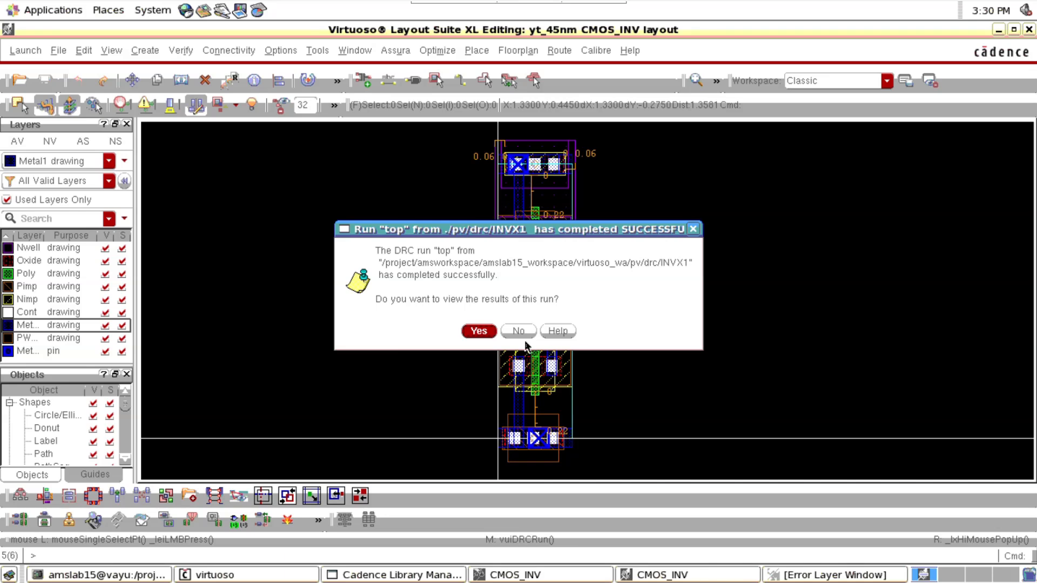
pyautogui.click(487, 331)
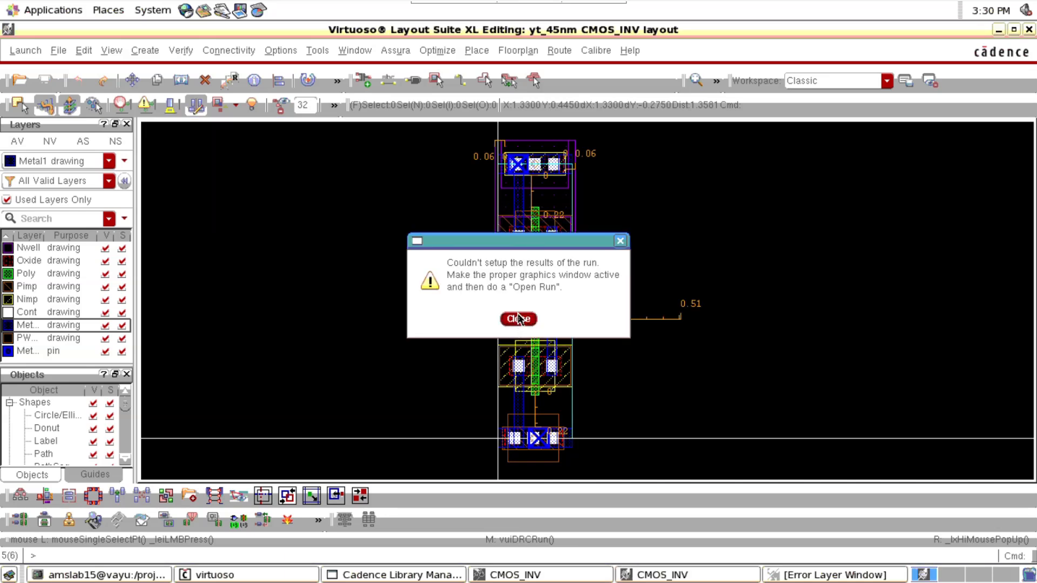
pyautogui.click(518, 318)
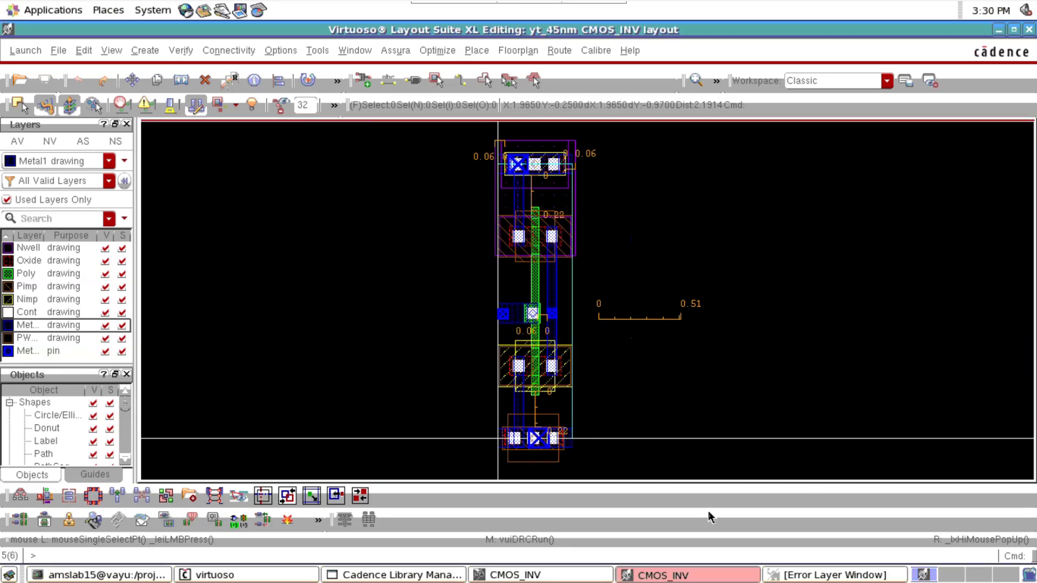
# Display the first CONT.SE.1.DFM error in the CMOS_INV layout and examine the marked contact-to-gate spacing around the NMOS gate
pyautogui.click(705, 575)
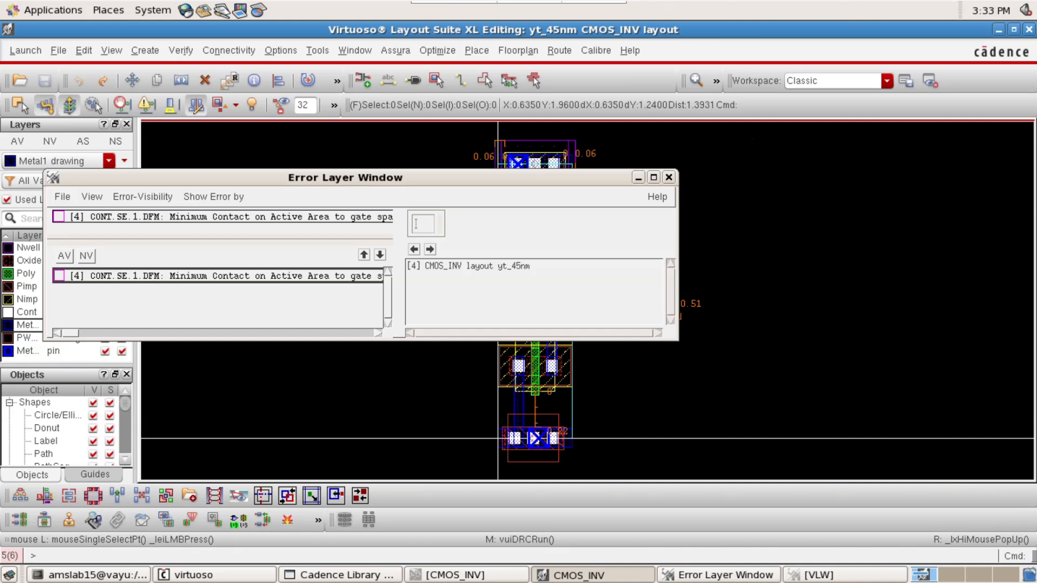
pyautogui.click(229, 276)
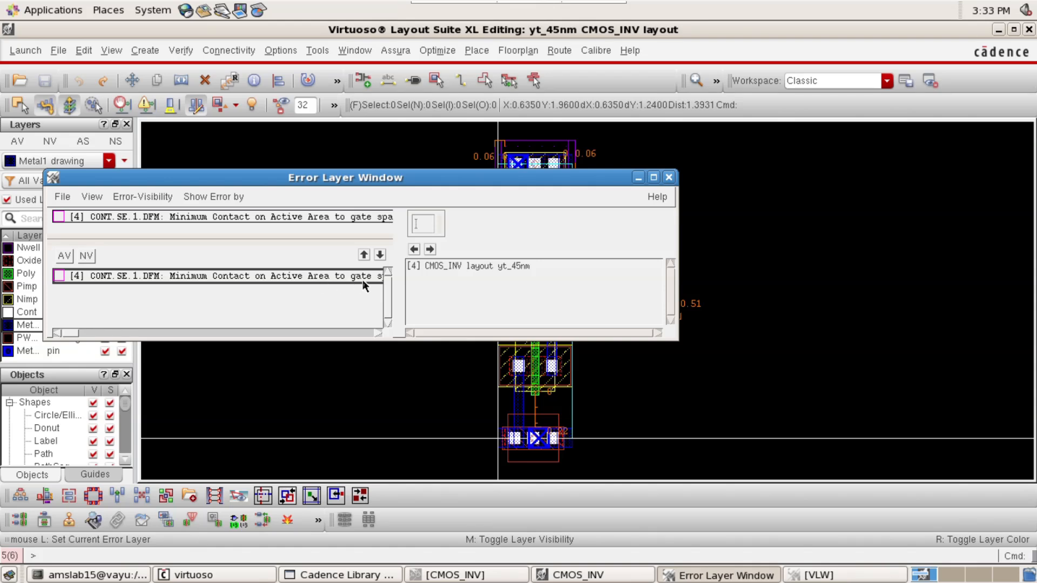
pyautogui.click(429, 249)
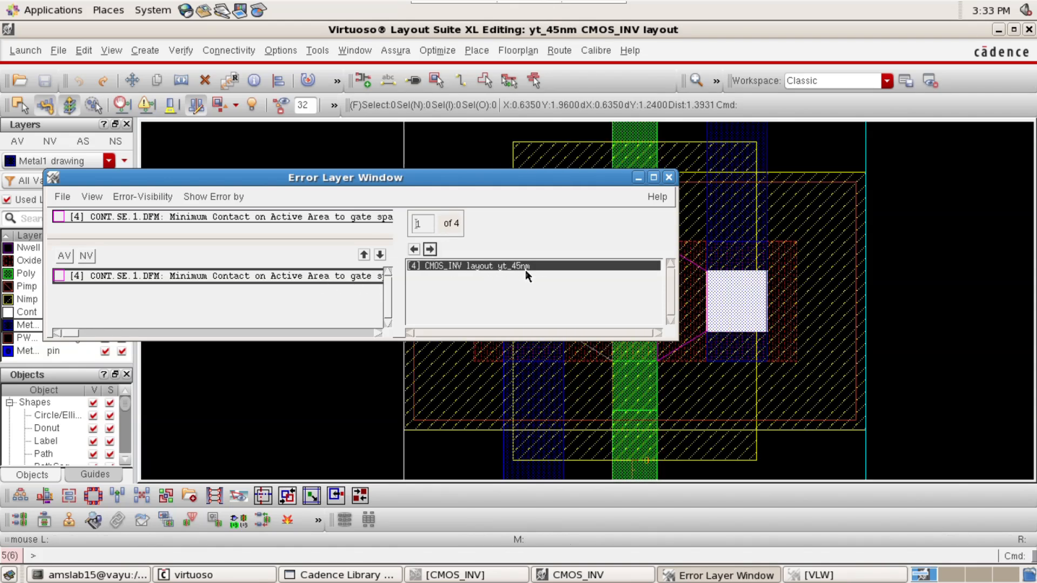
pyautogui.click(637, 178)
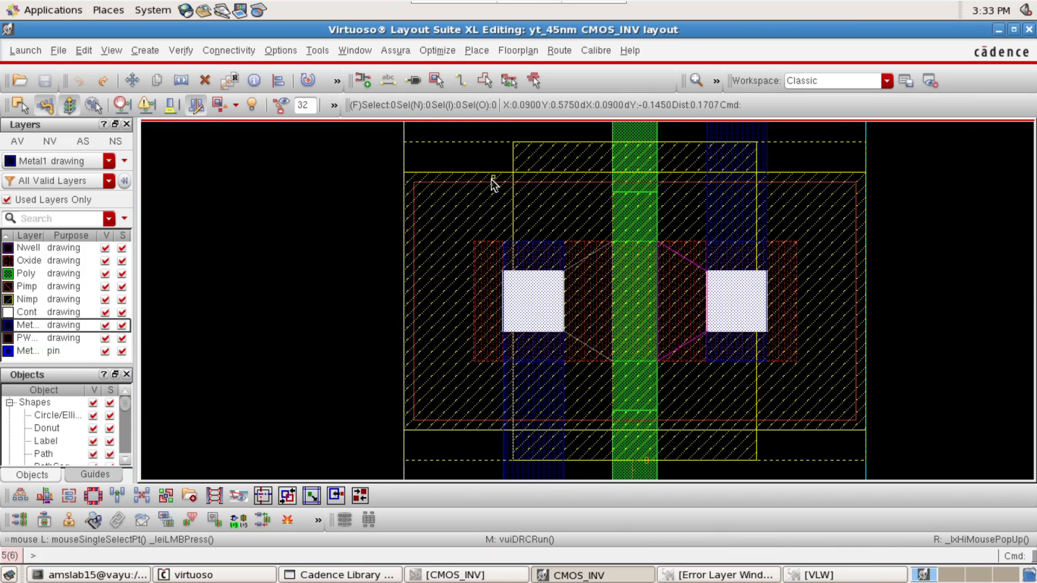
pyautogui.click(443, 165)
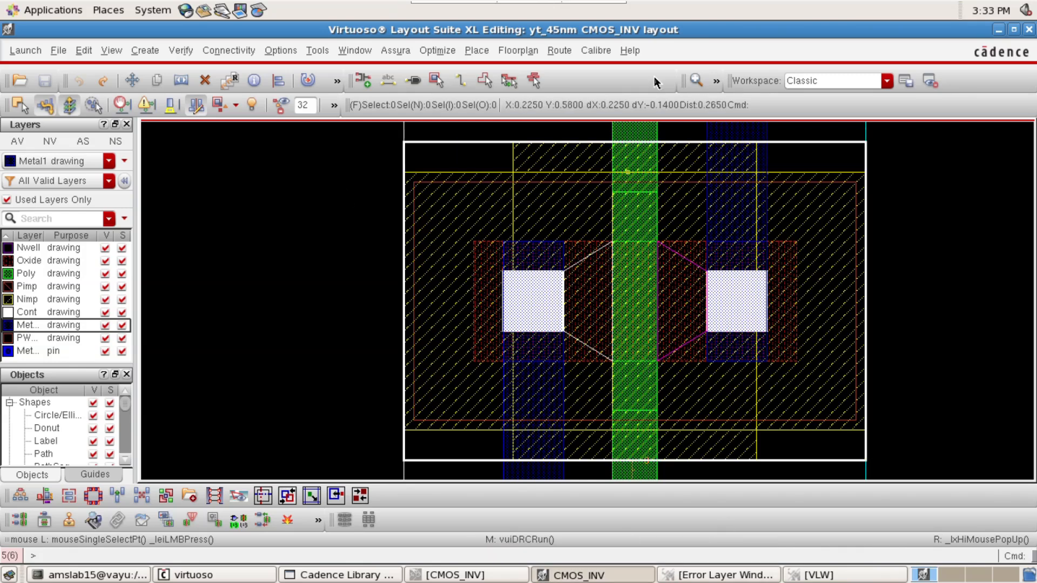
# Reopen the Assura DRC run setup for CMOS_INV and clear the switch names CHECK_DFM and SUGGESTED_CHECK
pyautogui.click(384, 49)
pyautogui.click(414, 150)
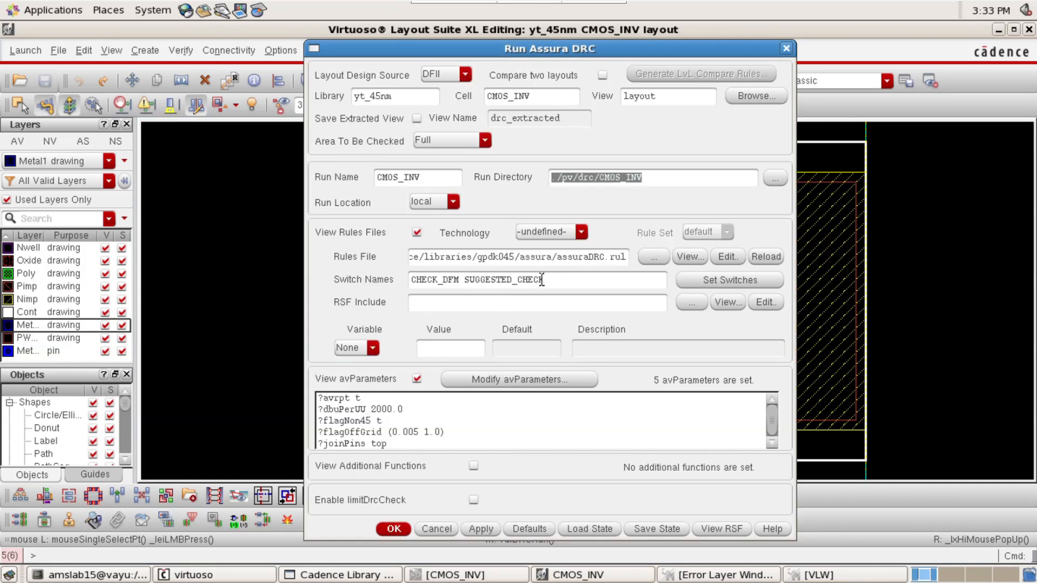
pyautogui.moveTo(552, 282); pyautogui.dragTo(400, 304)
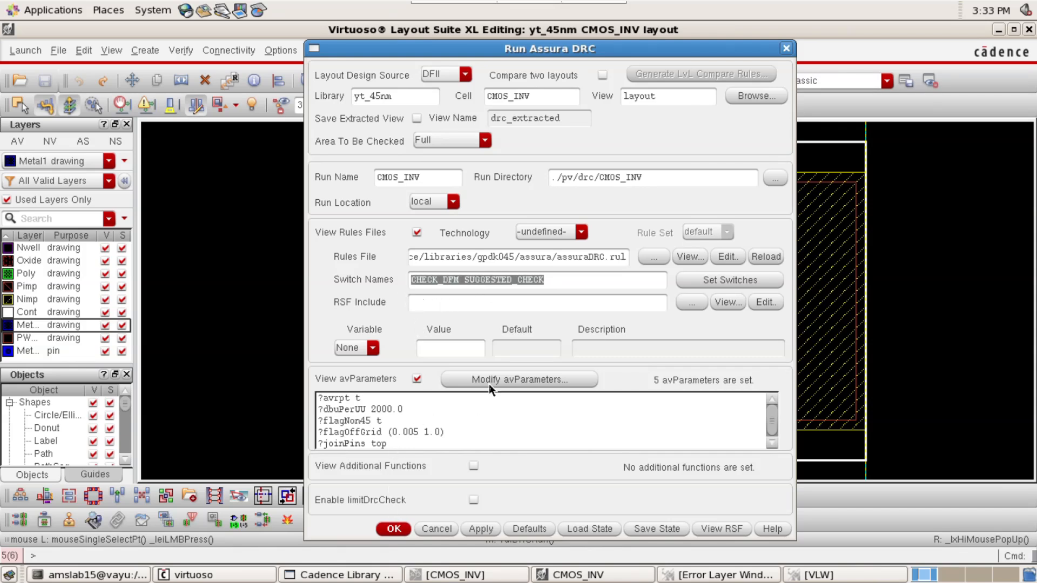
pyautogui.press('BackSpace')
# Run the DRC on the CMOS_INV layout without switches, view its results and dismiss the report
pyautogui.press('Return')
pyautogui.press('Return')
pyautogui.press('Return')
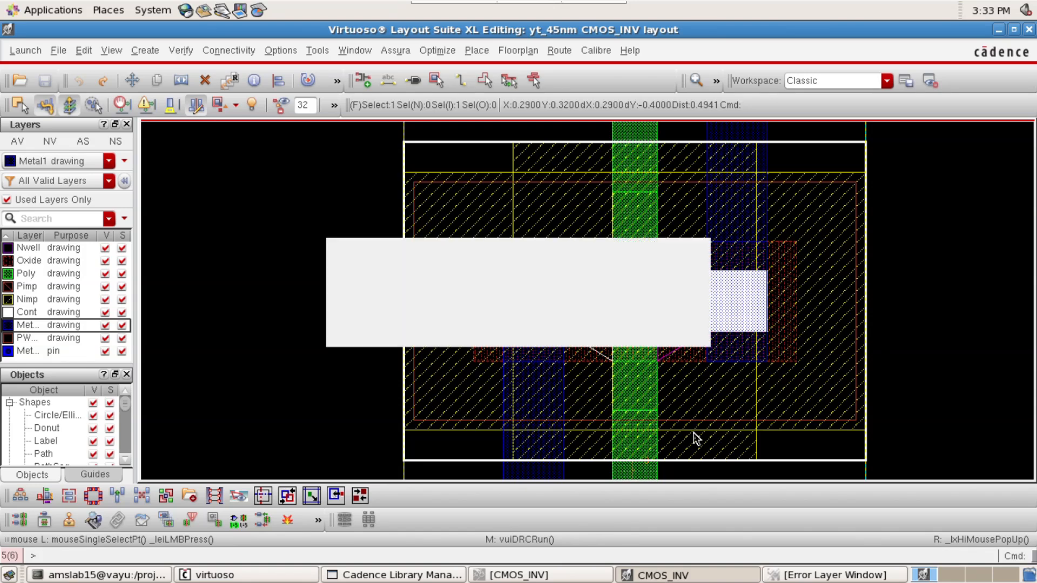
pyautogui.press('Return')
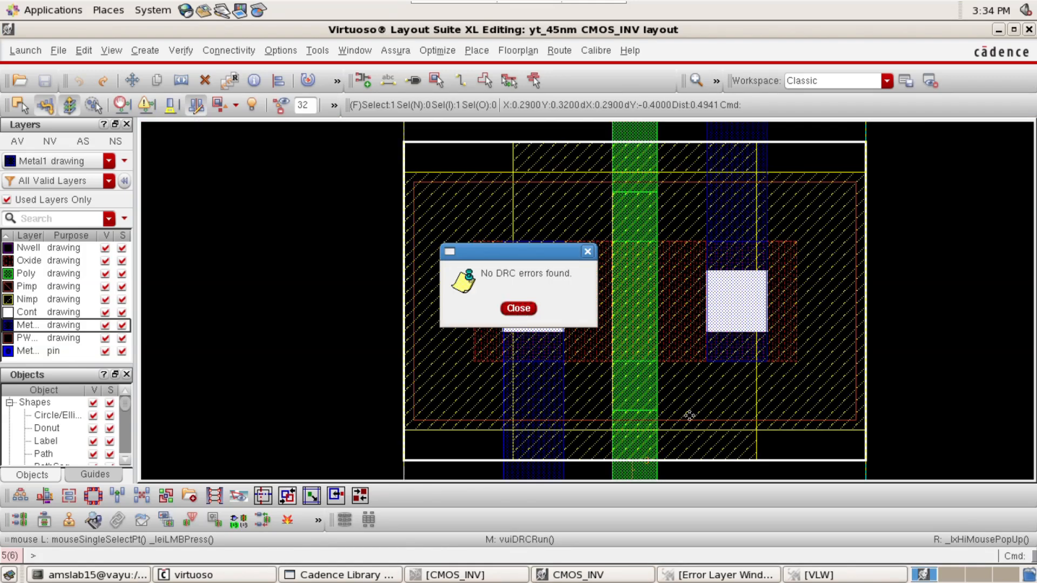
pyautogui.click(521, 307)
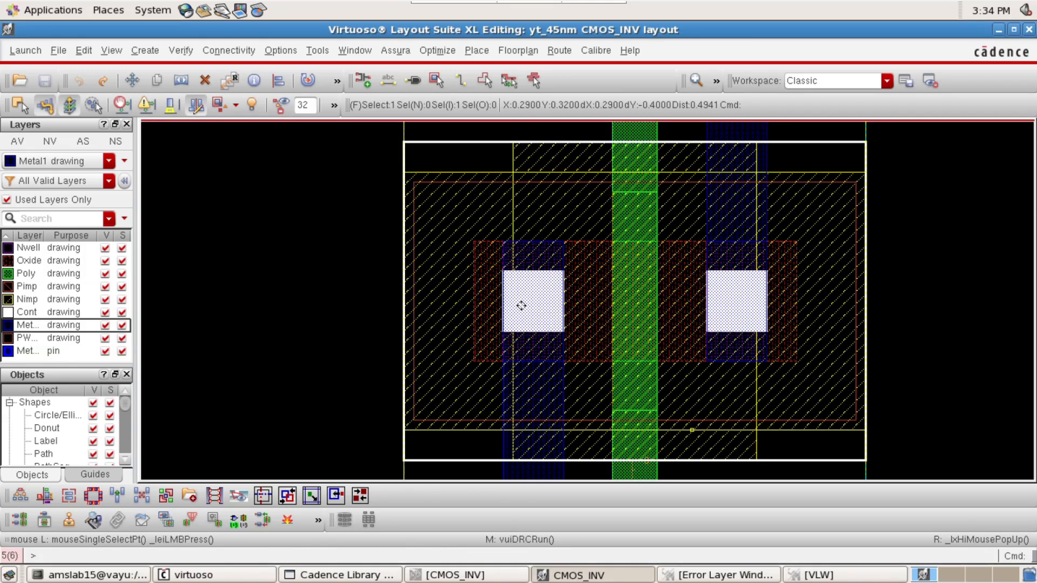
pyautogui.press('f')
pyautogui.click(655, 277)
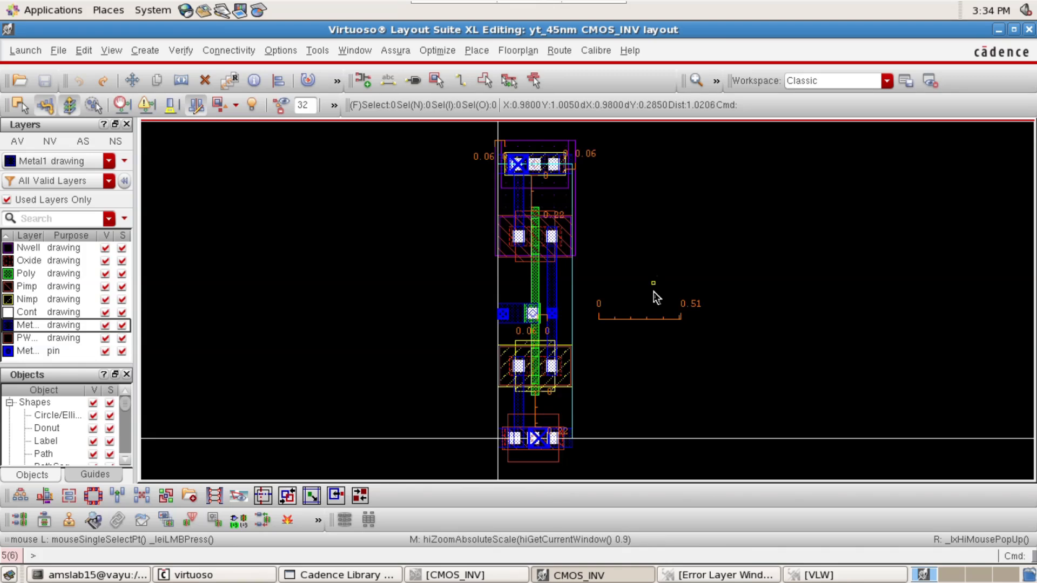
pyautogui.keyDown('ctrl'); pyautogui.scroll(5, 533, 363); pyautogui.keyUp('ctrl')
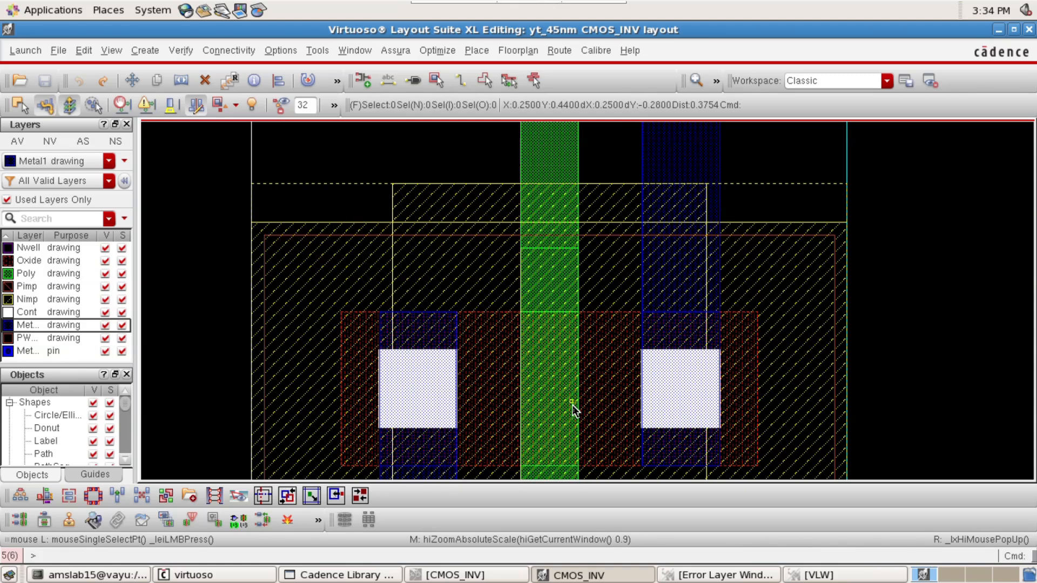
pyautogui.press('f')
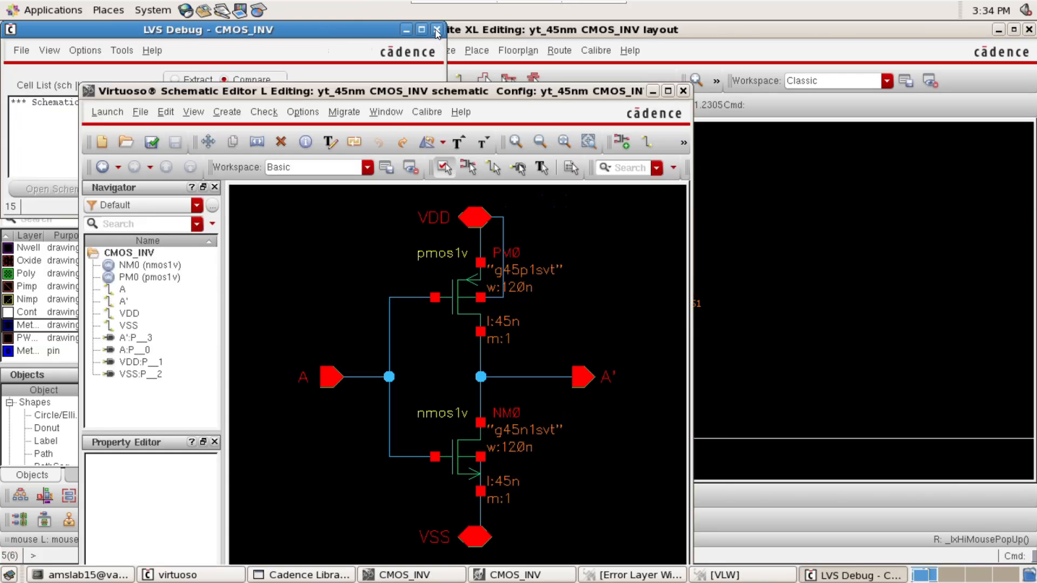
# Put the open LVS Debug window away and run Assura LVS again on the CMOS_INV layout
pyautogui.click(405, 31)
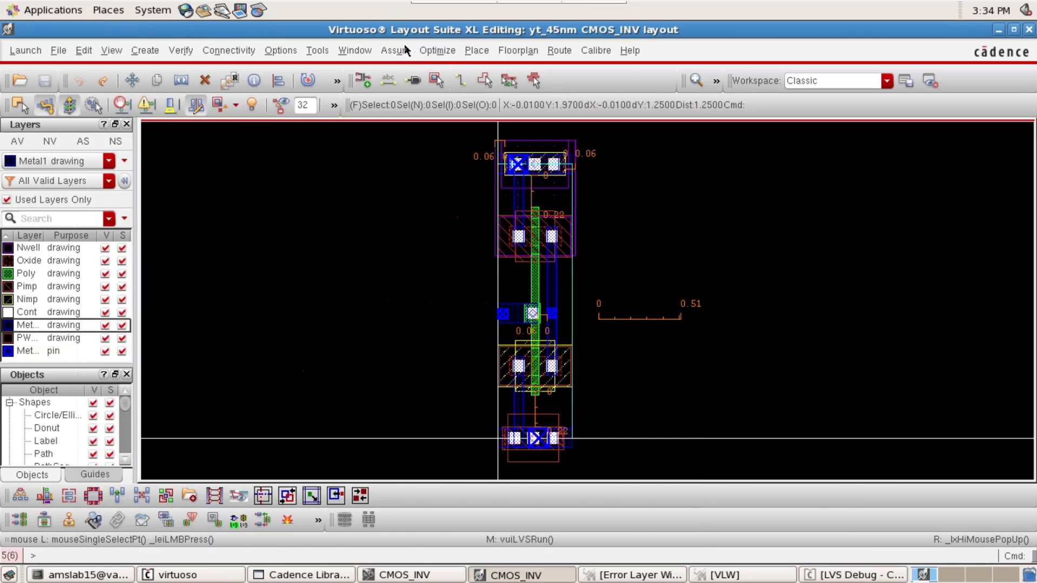
pyautogui.click(409, 51)
pyautogui.click(467, 176)
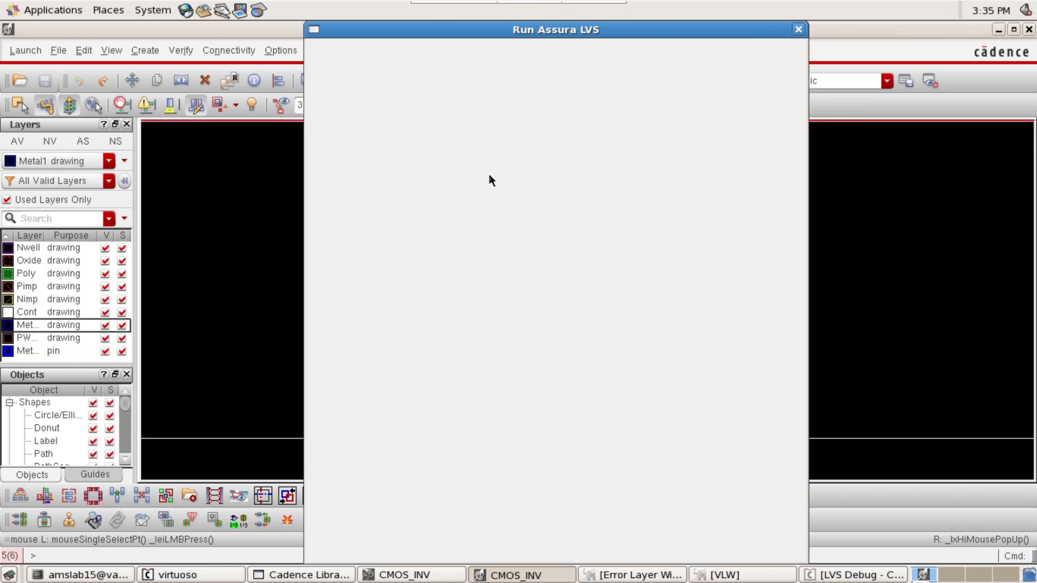
pyautogui.press('Return')
pyautogui.press('Return')
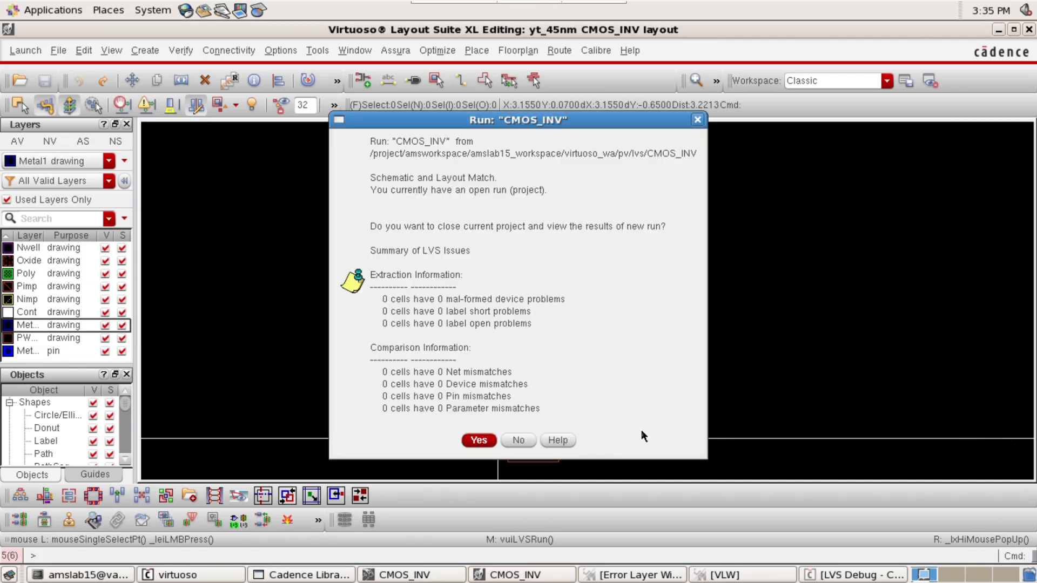
# View the results of the new CMOS_INV LVS run, closing the current project, and minimize the schematic and LVS Debug windows
pyautogui.click(476, 441)
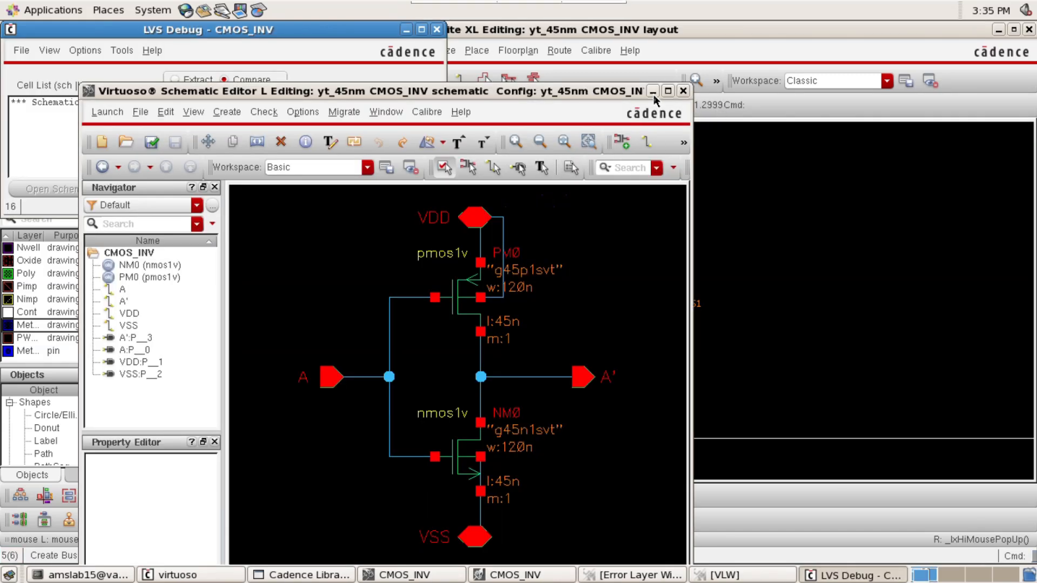
pyautogui.click(651, 91)
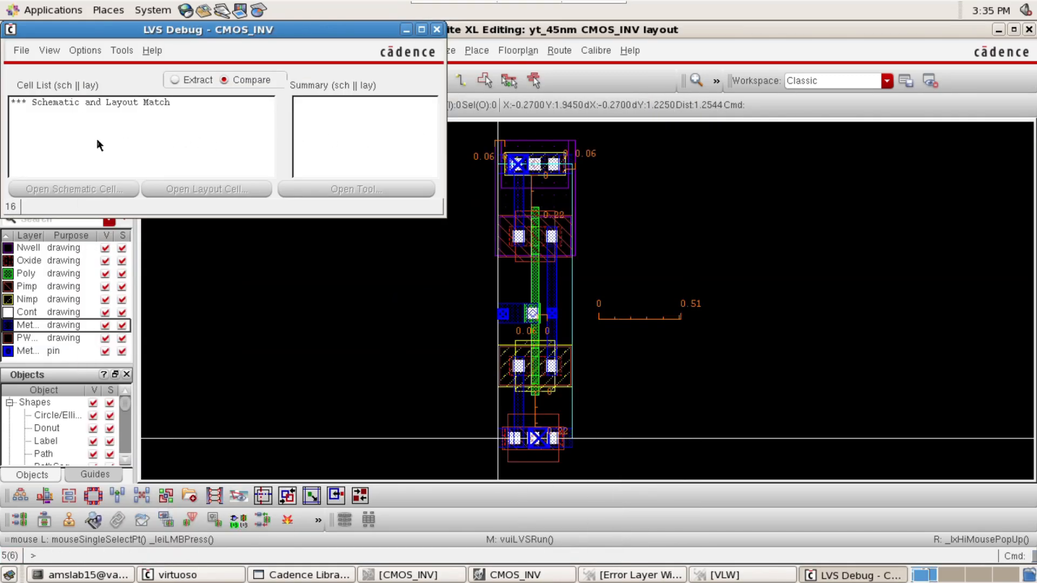
pyautogui.click(406, 29)
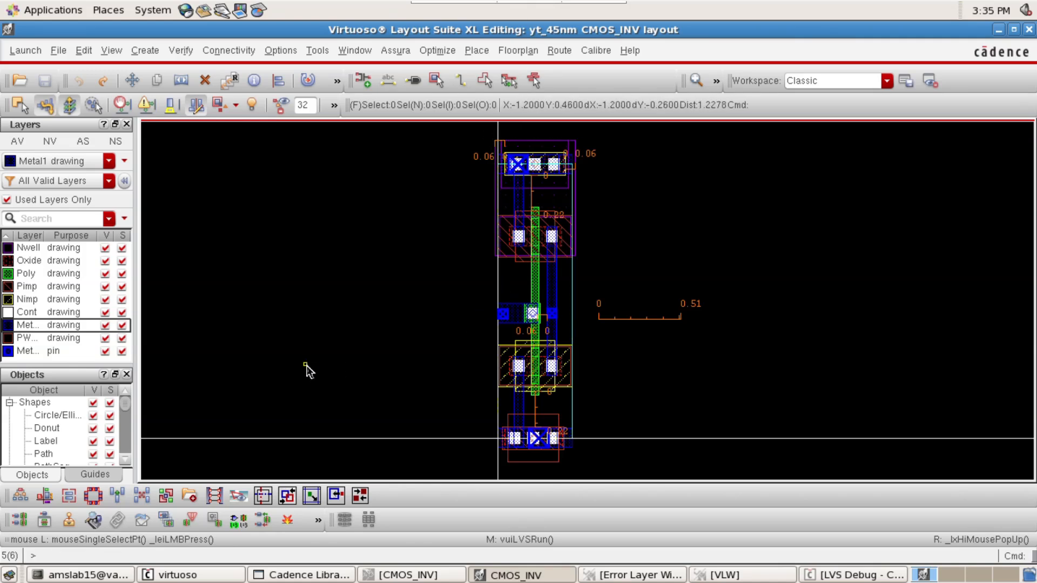
# Clear all rulers from the CMOS_INV layout and save the cell
pyautogui.hotkey('shift', 'k')
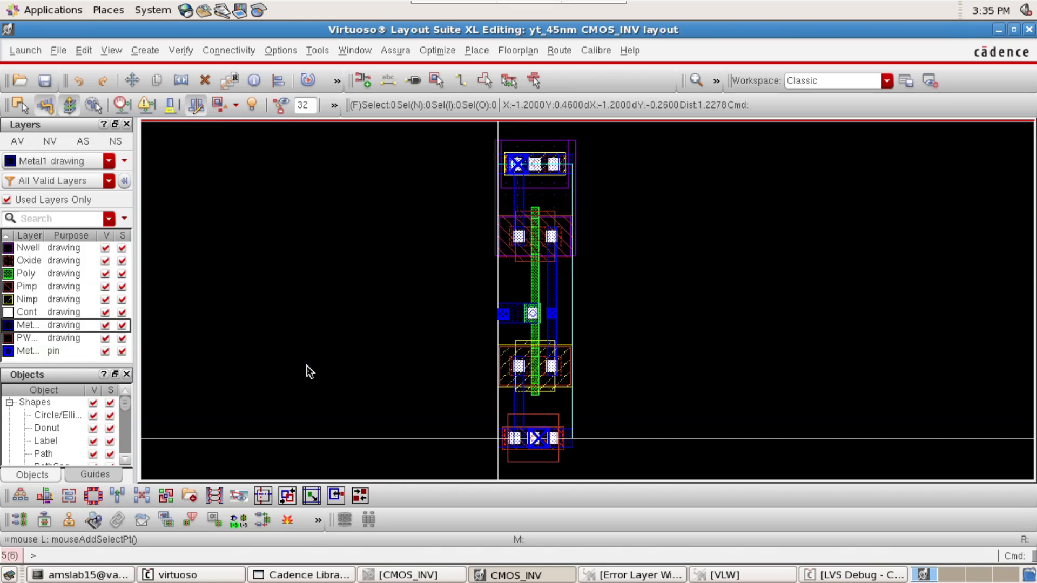
pyautogui.press('Left')
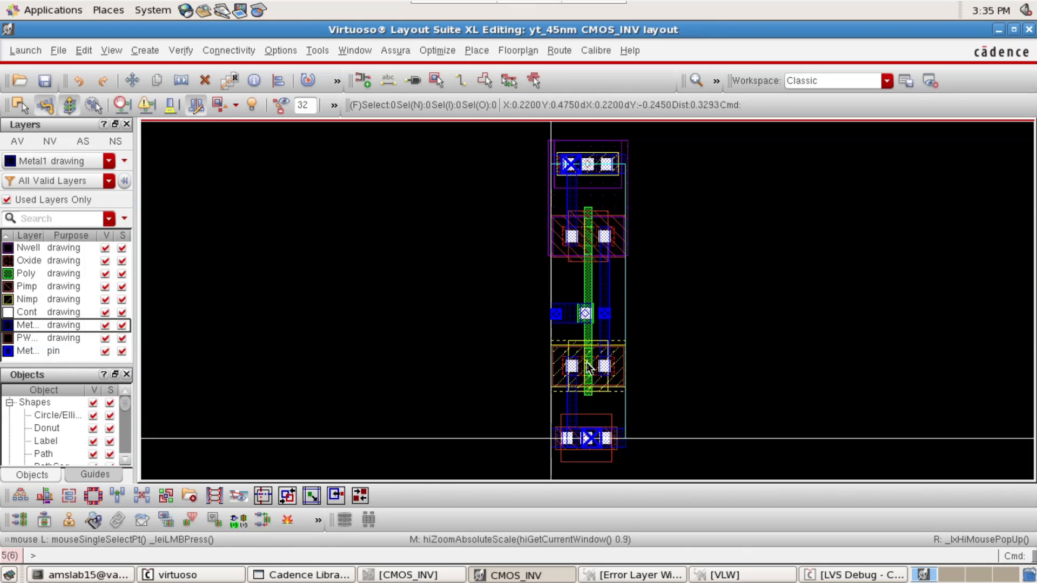
pyautogui.click(44, 81)
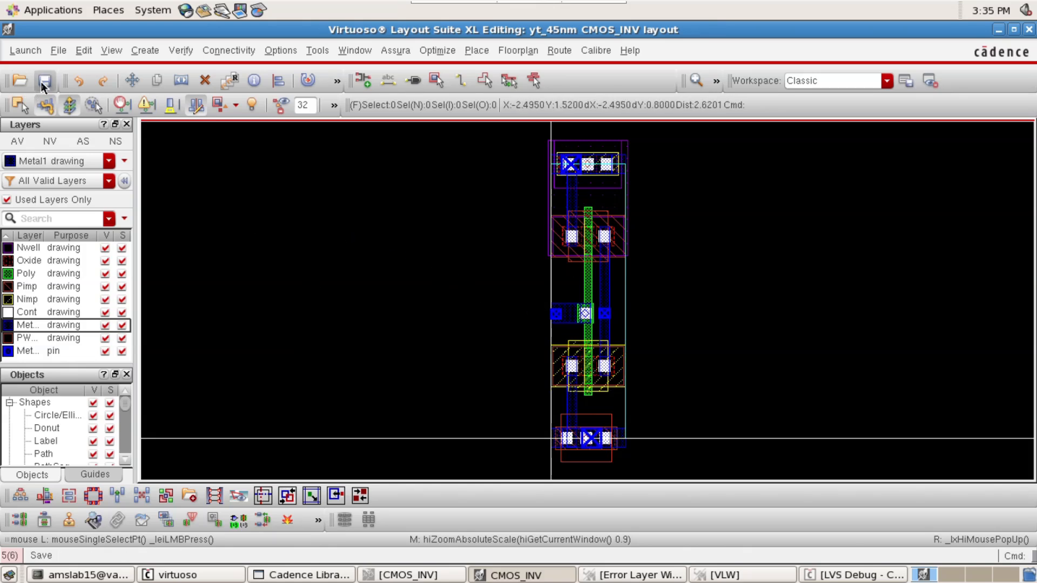
# Examine the gate input's Metal1 pin and the Metal1 strip leading to the poly contact in the CMOS_INV layout
pyautogui.keyDown('ctrl'); pyautogui.scroll(2, 610, 333); pyautogui.keyUp('ctrl')
pyautogui.keyDown('ctrl'); pyautogui.scroll(2, 611, 332); pyautogui.keyUp('ctrl')
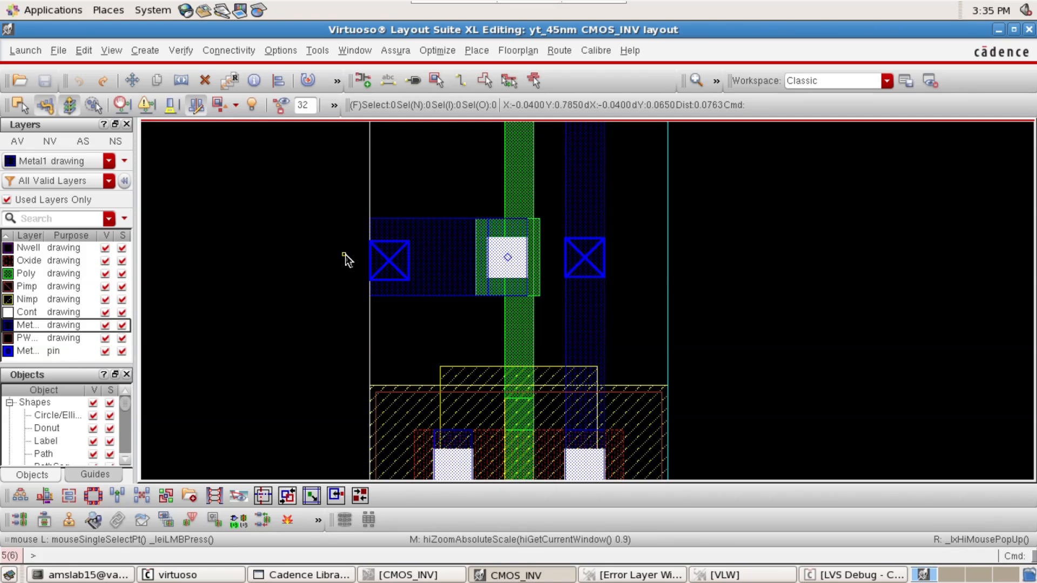
pyautogui.click(374, 264)
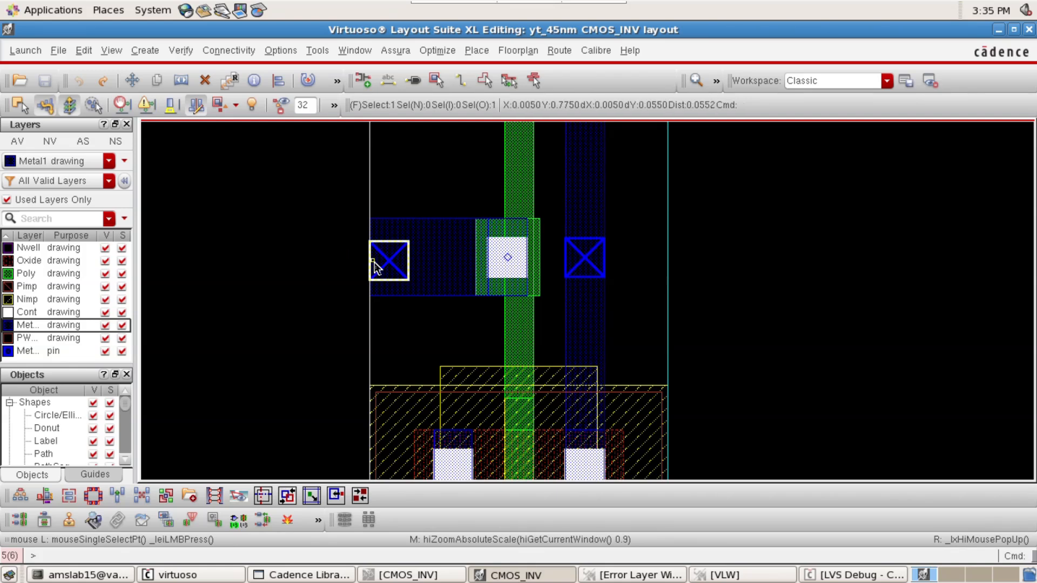
pyautogui.click(165, 264)
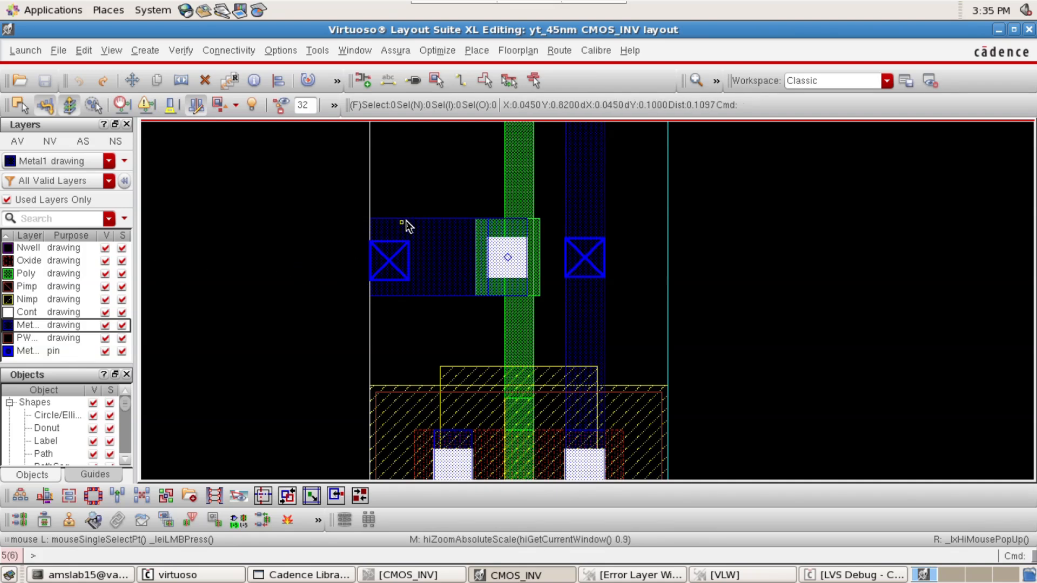
pyautogui.click(443, 239)
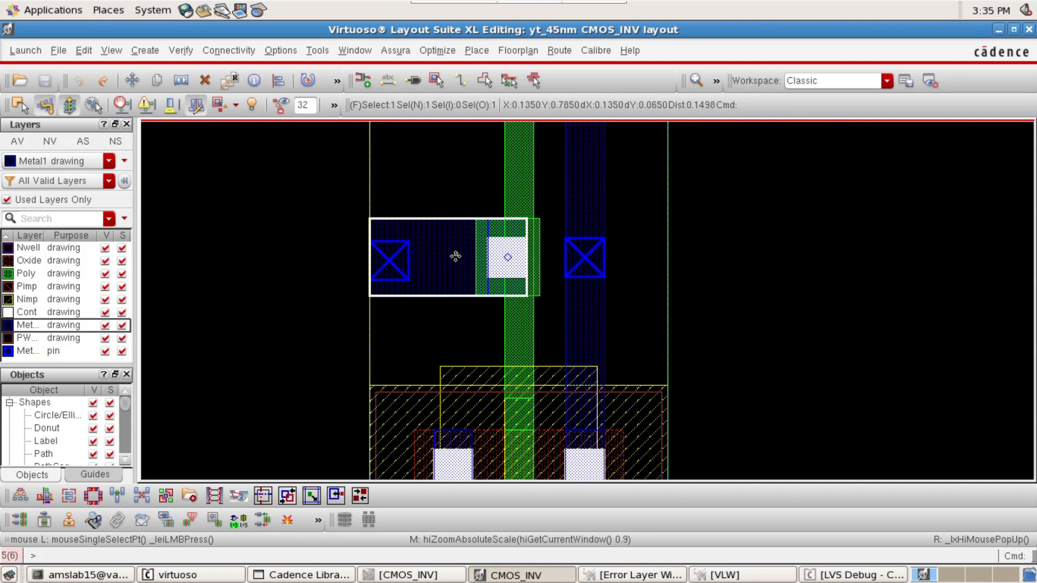
pyautogui.press('f')
pyautogui.click(449, 281)
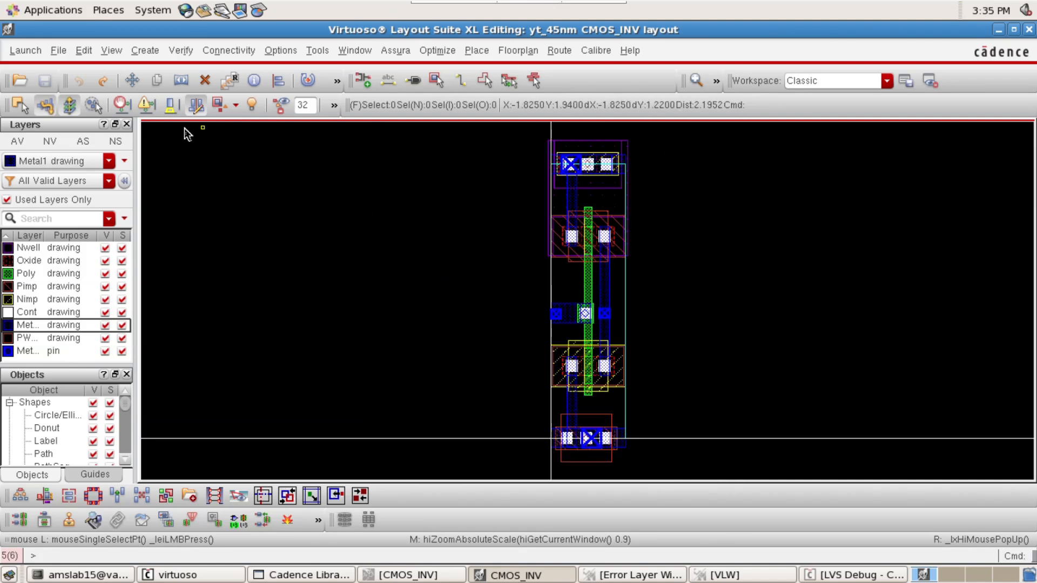